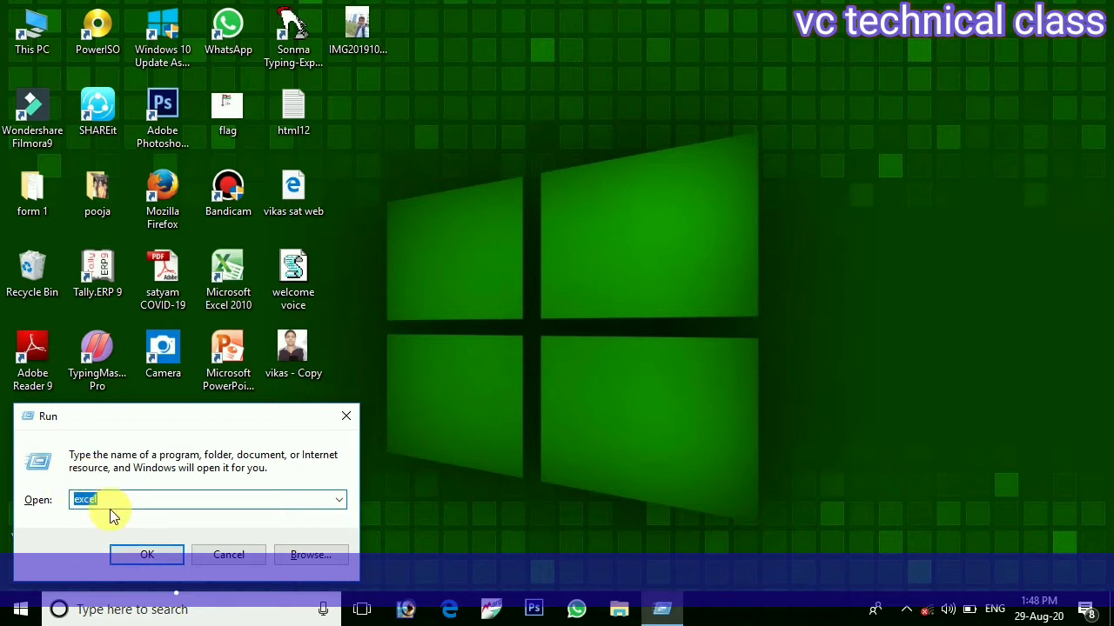
# - Launch Microsoft Excel with the Run command excel and dismiss the Office activation wizard
pyautogui.click(91, 516)
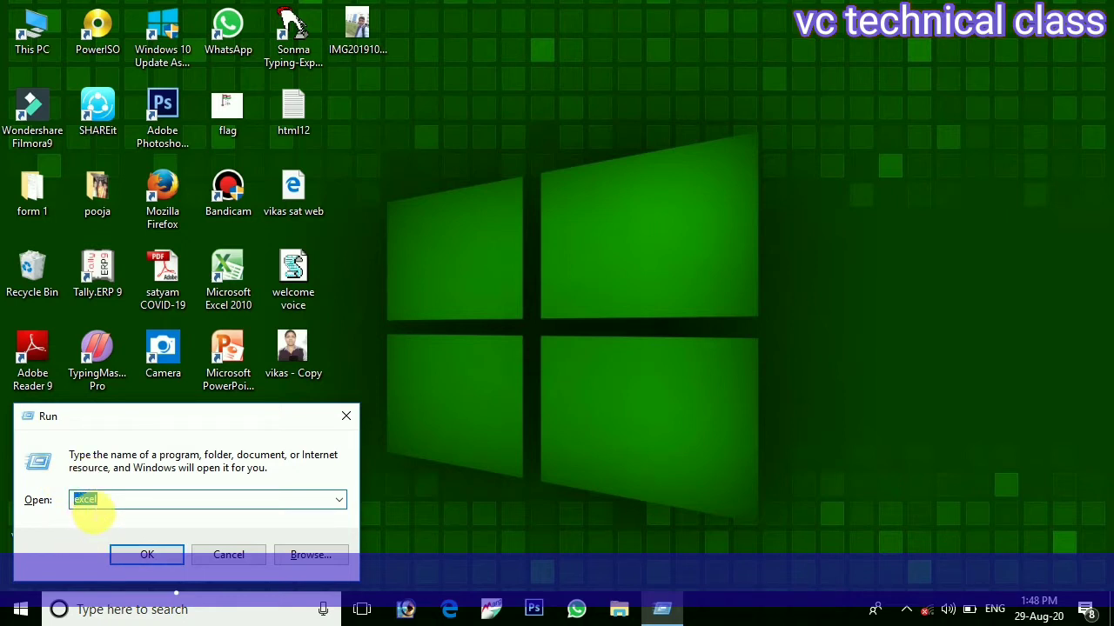
pyautogui.click(165, 555)
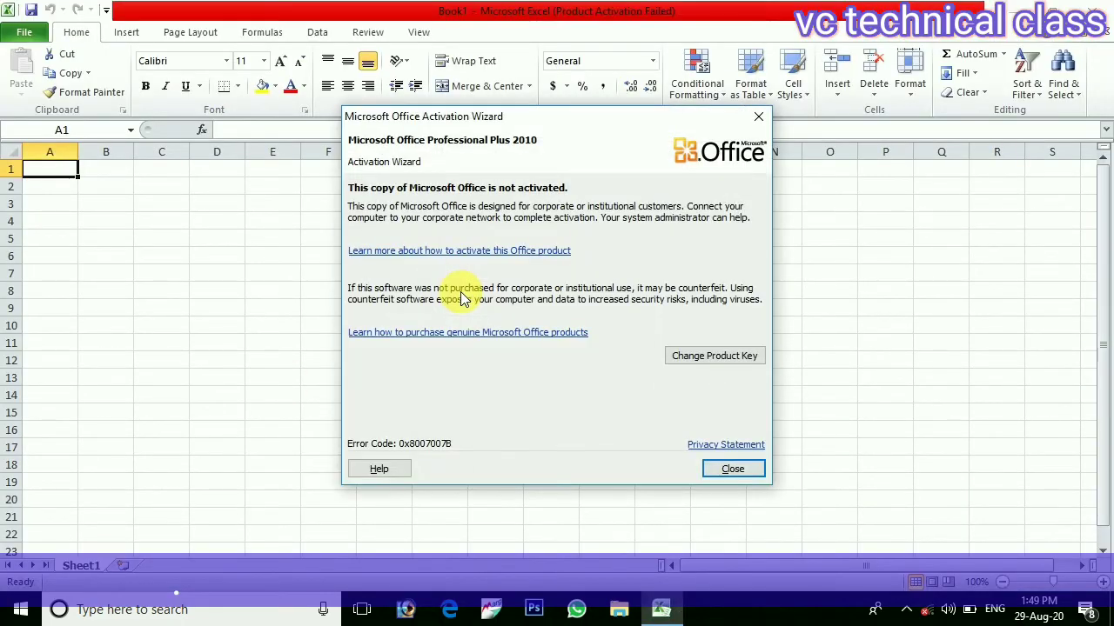
pyautogui.click(759, 116)
pyautogui.moveTo(607, 204); pyautogui.dragTo(773, 239)
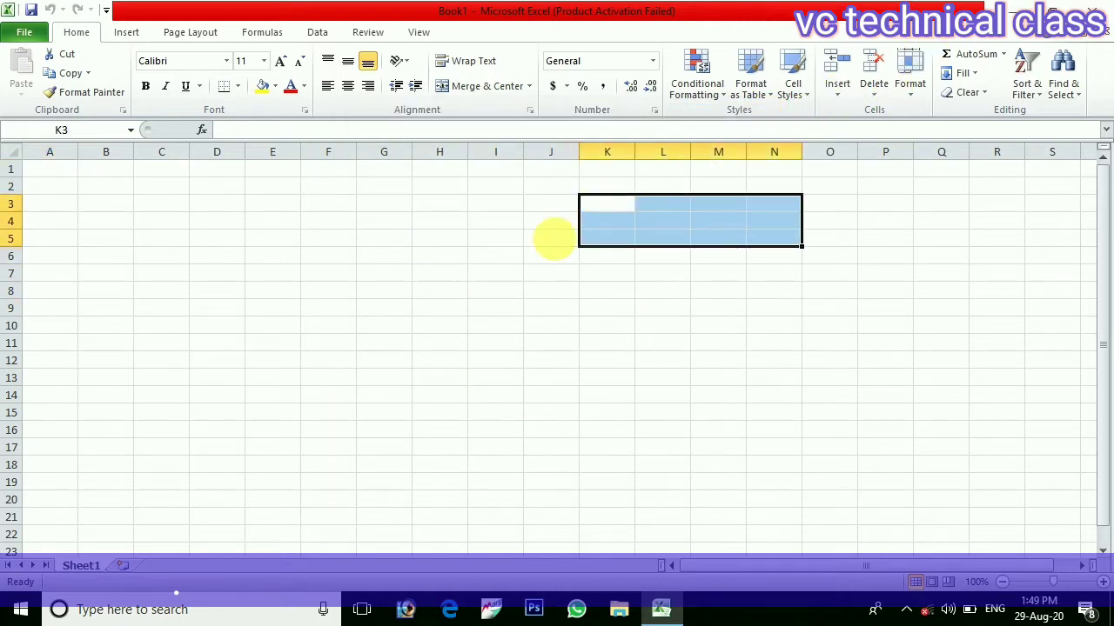
pyautogui.click(478, 316)
pyautogui.rightClick(477, 316)
pyautogui.press('Escape')
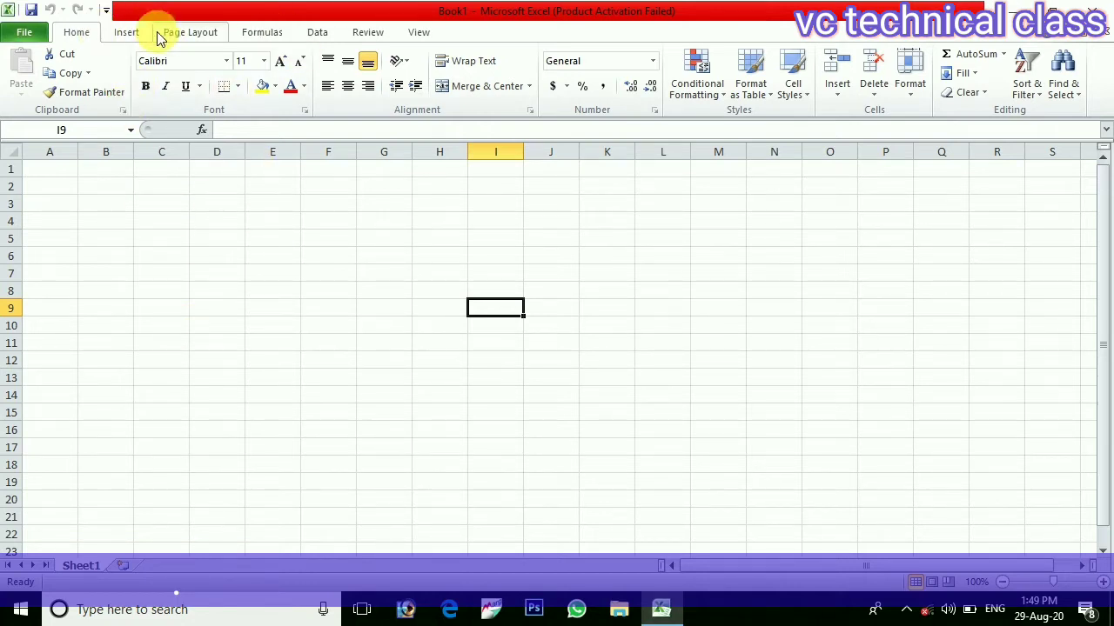
pyautogui.click(127, 33)
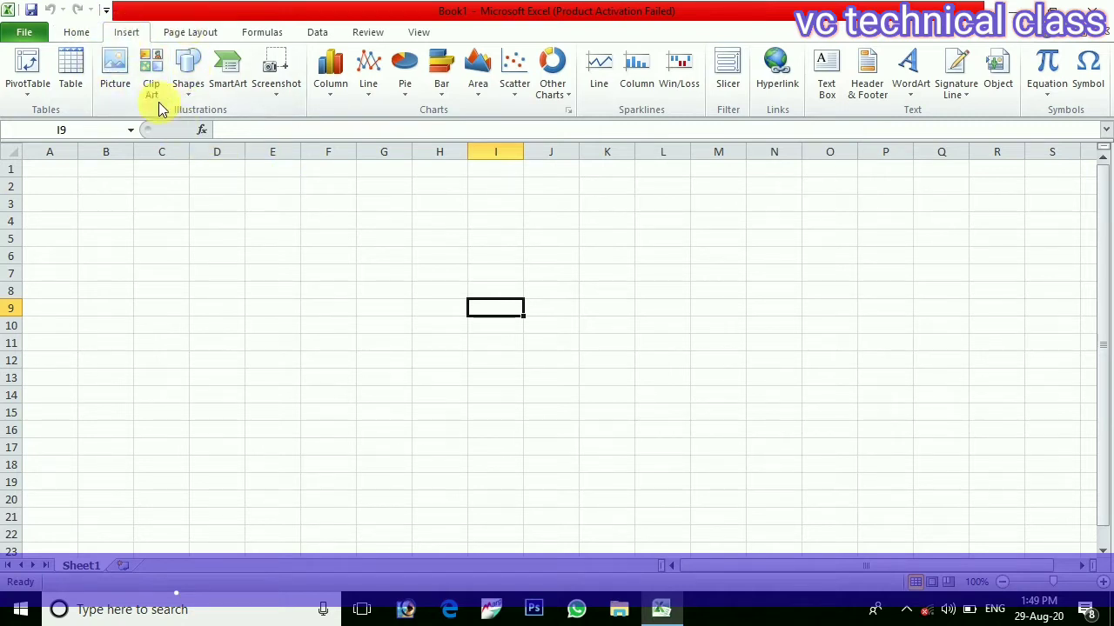
pyautogui.click(113, 239)
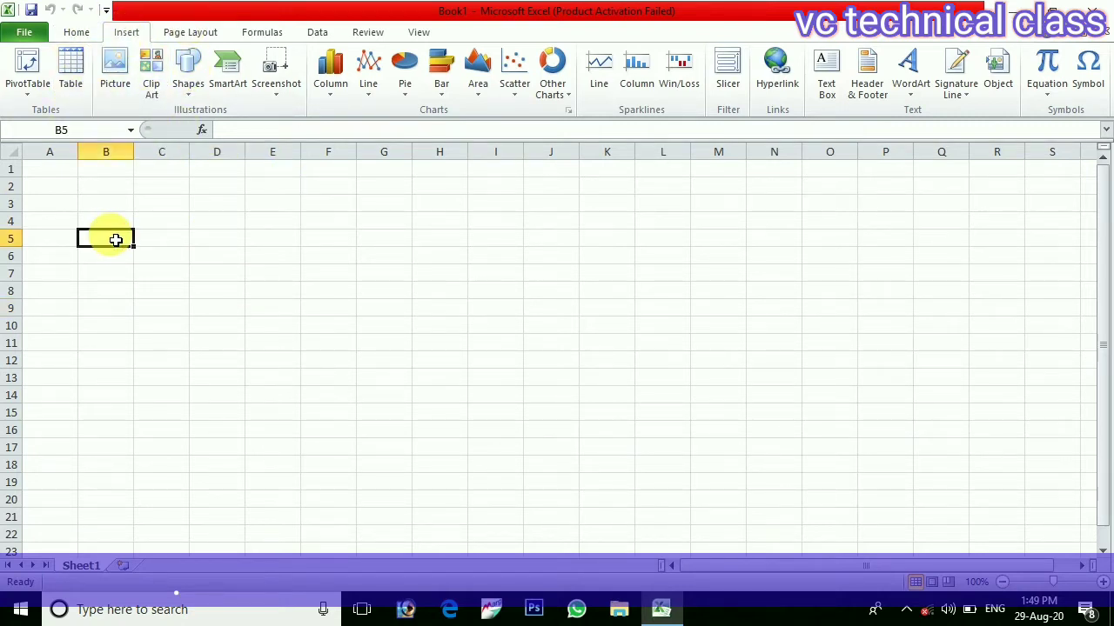
pyautogui.click(69, 58)
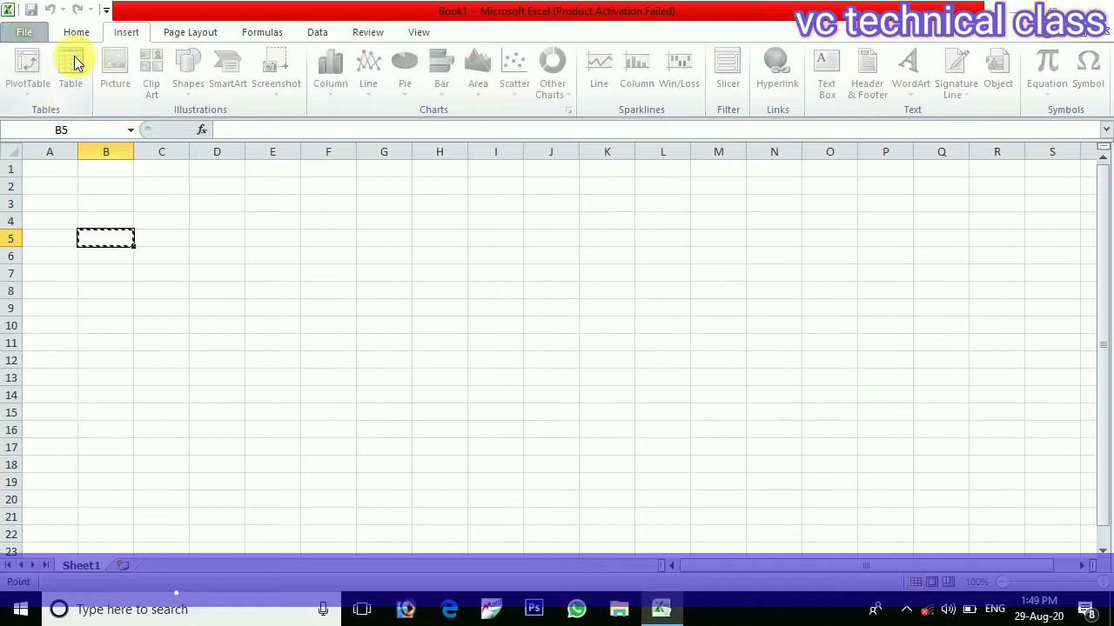
pyautogui.click(907, 312)
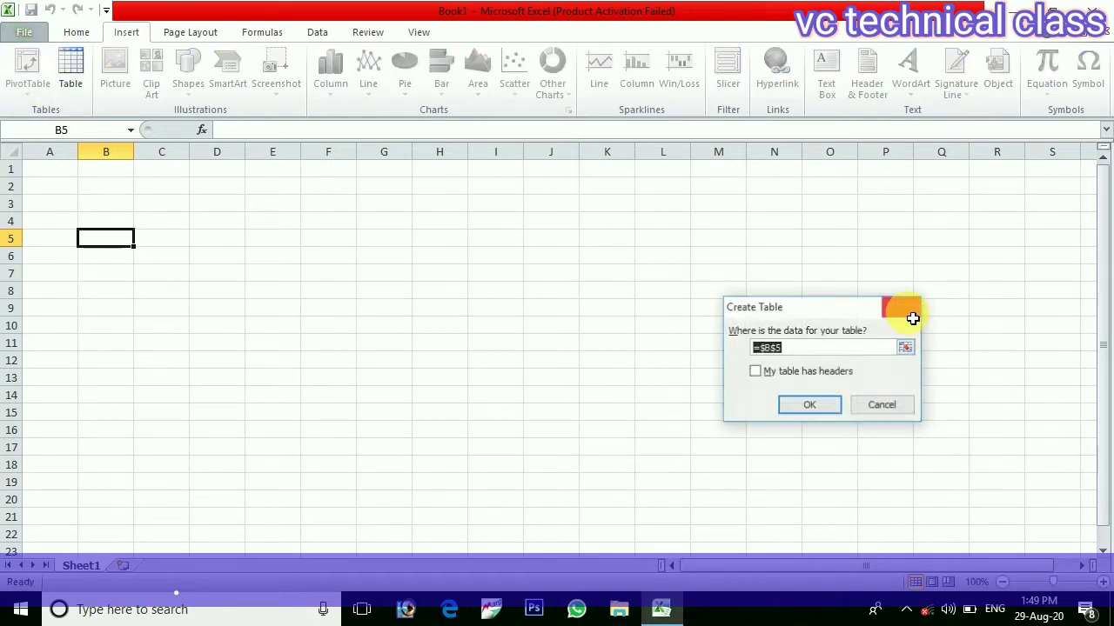
# - Create a table from the range C3:I14 with the option for existing headers left off
pyautogui.click(214, 207)
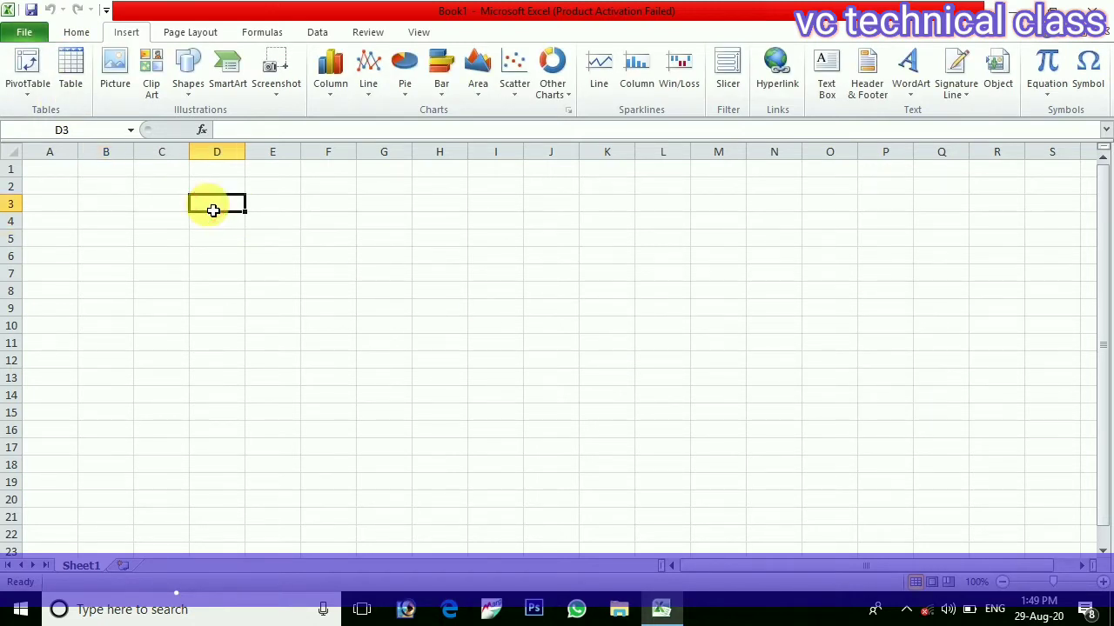
pyautogui.click(172, 210)
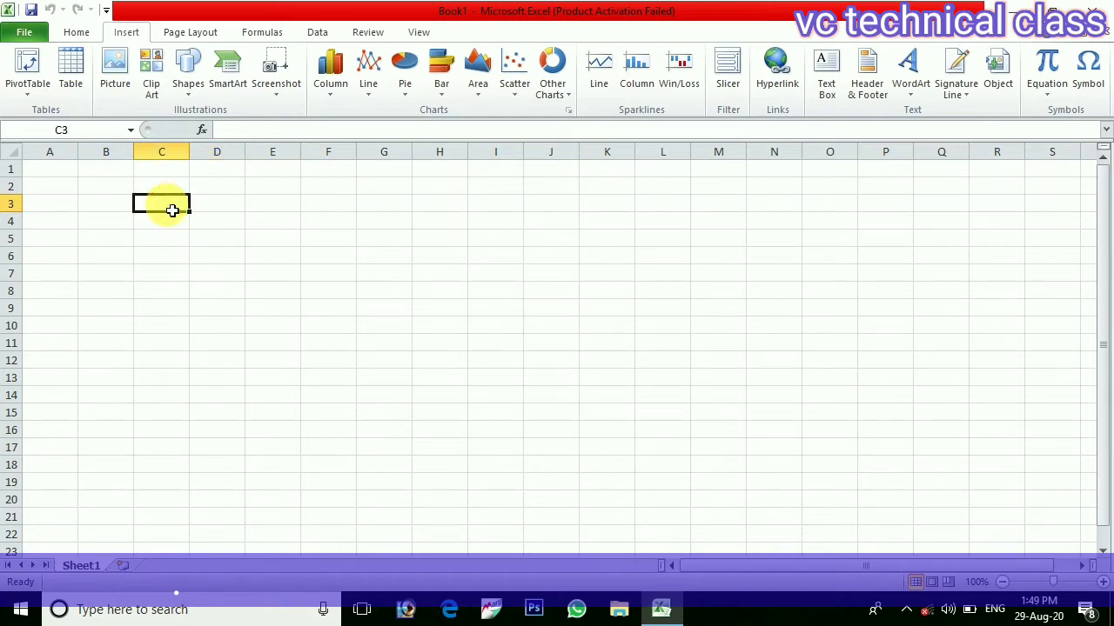
pyautogui.moveTo(186, 219)
pyautogui.mouseDown()
pyautogui.moveTo(326, 363)
pyautogui.moveTo(168, 210)
pyautogui.mouseUp()
pyautogui.keyDown('shift'); pyautogui.click(515, 403); pyautogui.keyUp('shift')
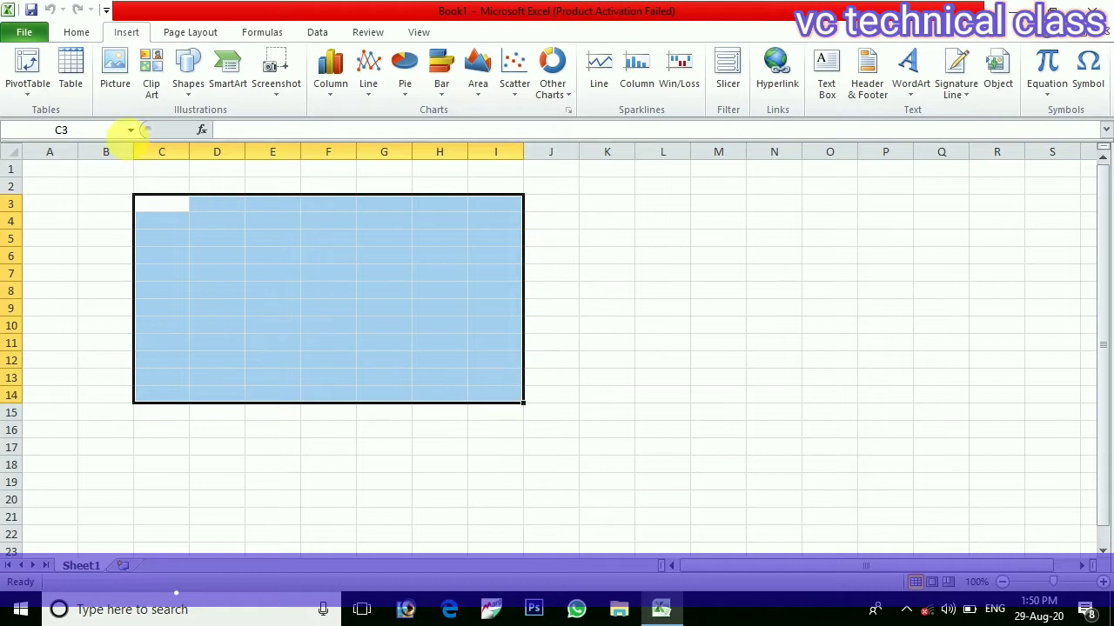
pyautogui.click(61, 82)
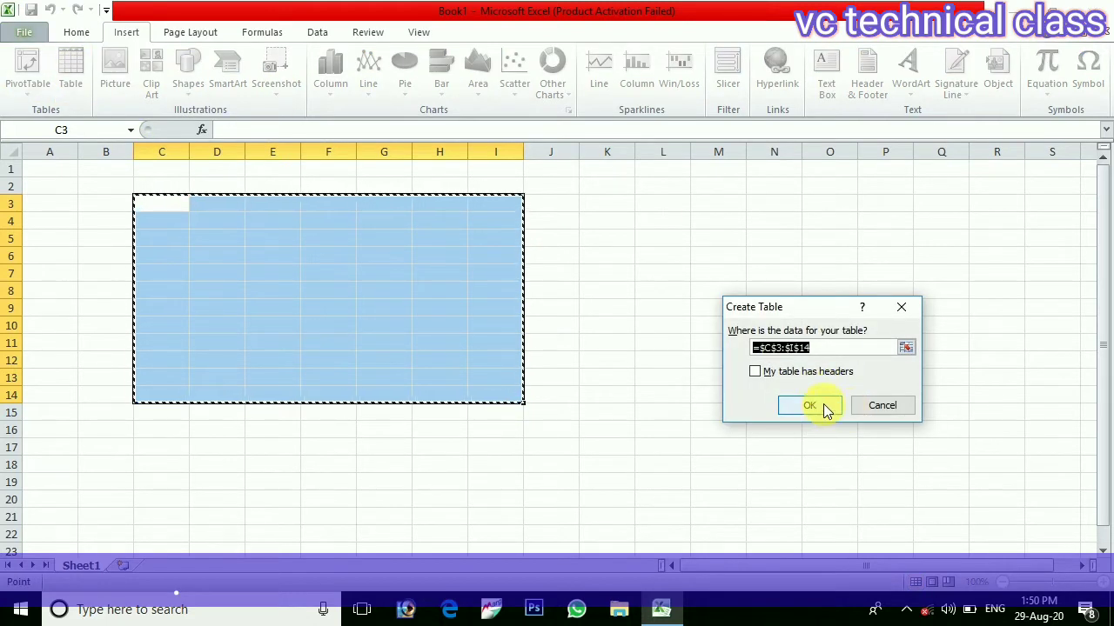
pyautogui.click(823, 404)
# - View the sort and filter options of the table's Column1 and close them without applying a filter
pyautogui.click(793, 276)
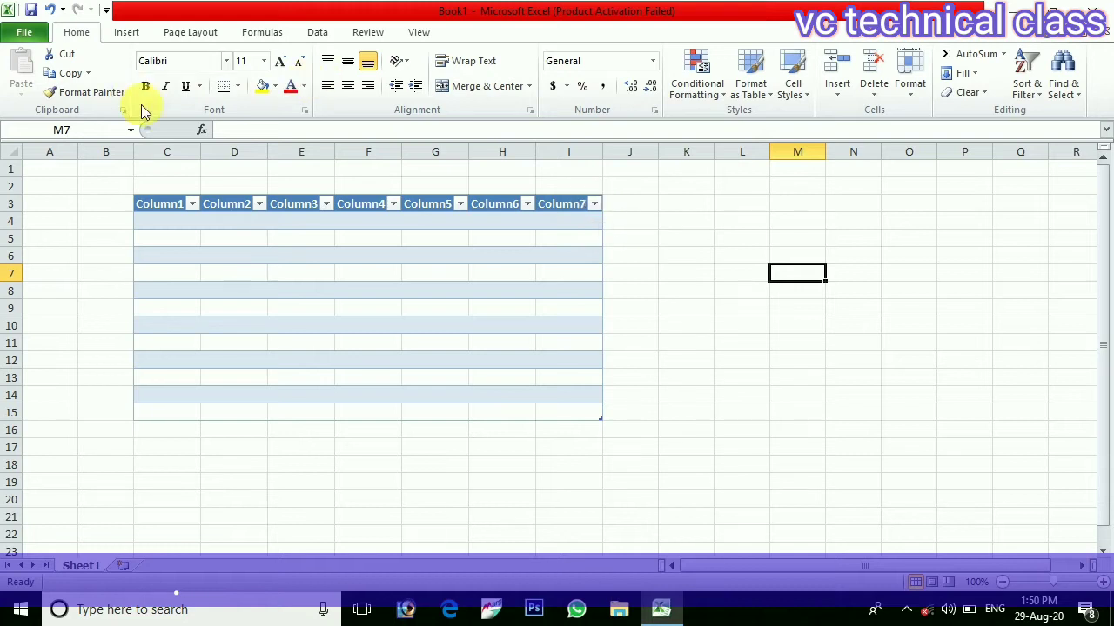
pyautogui.click(192, 205)
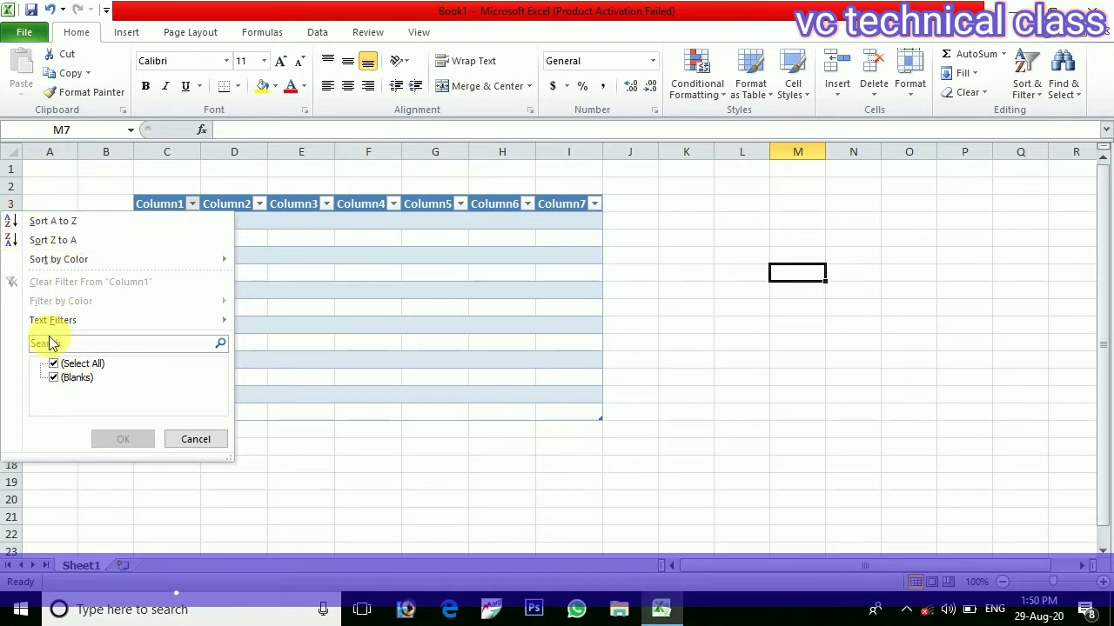
pyautogui.click(195, 438)
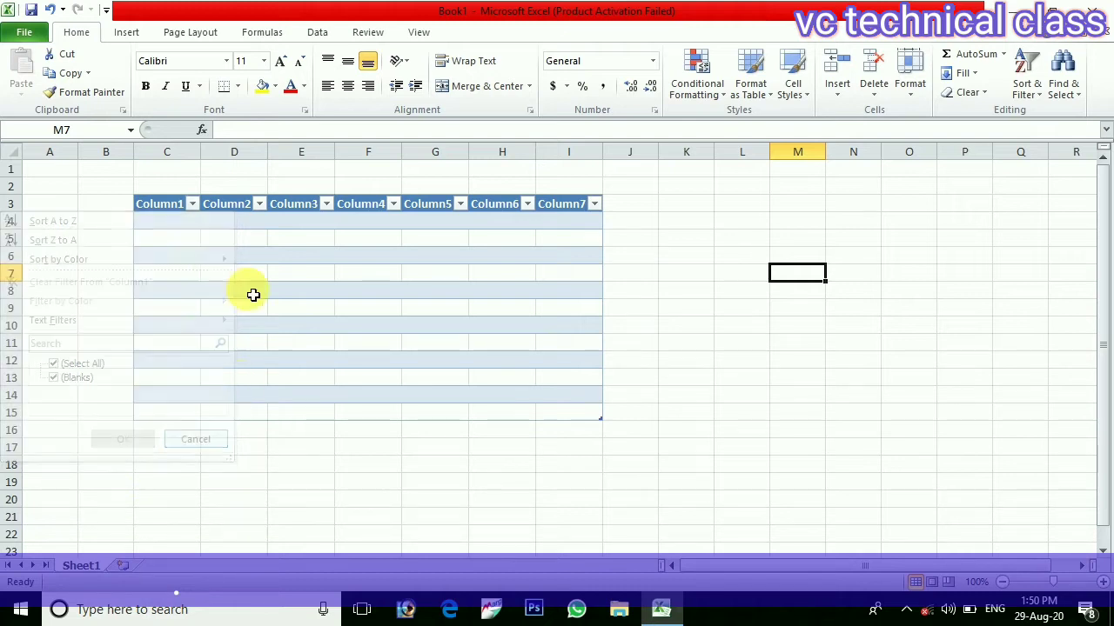
# - Enter Name in cell C4, the first data cell under Column1
pyautogui.click(170, 223)
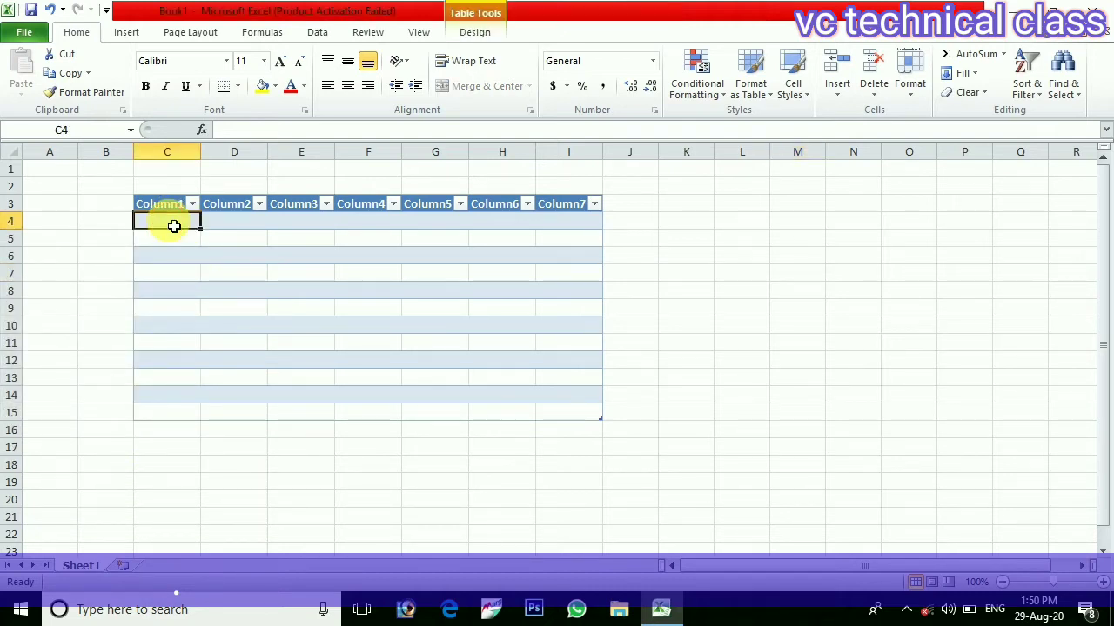
pyautogui.write('nam')
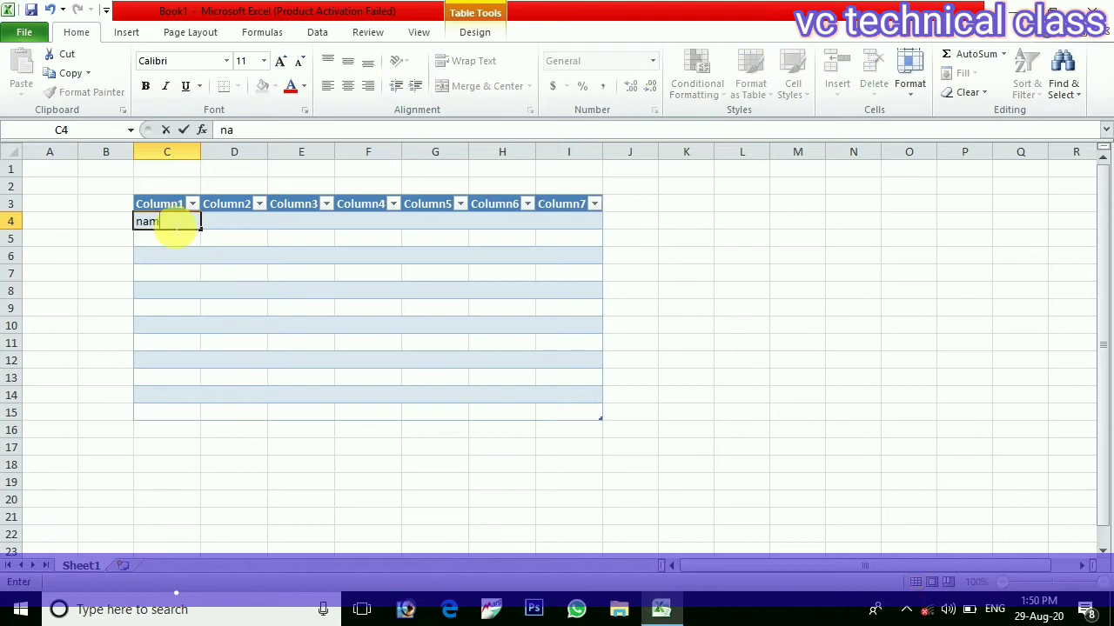
pyautogui.press('BackSpace')
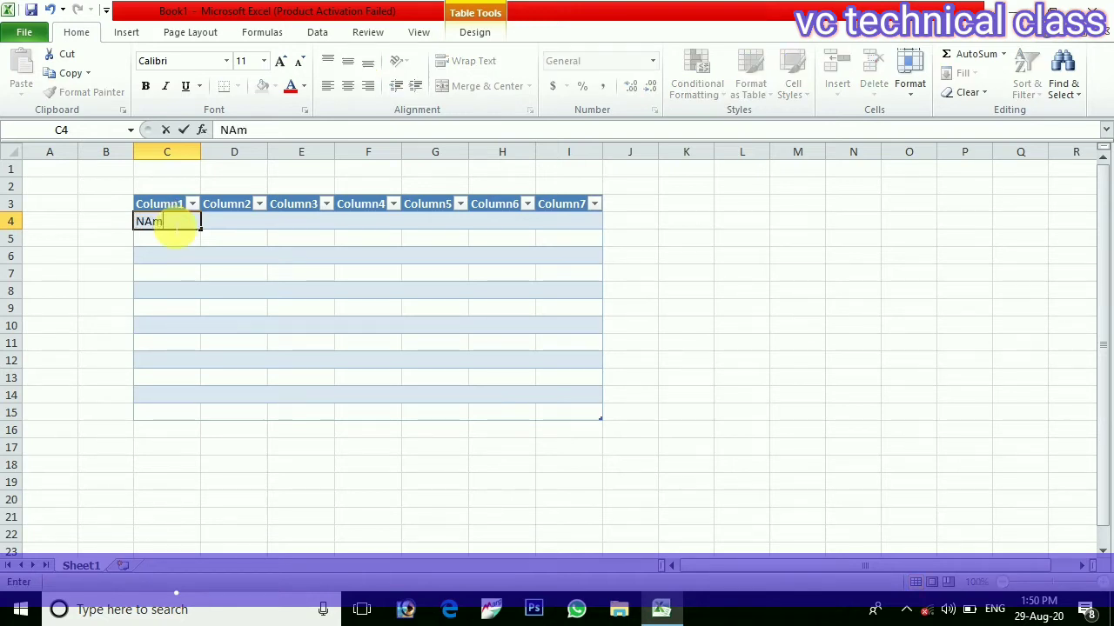
pyautogui.write('m')
pyautogui.press('BackSpace')
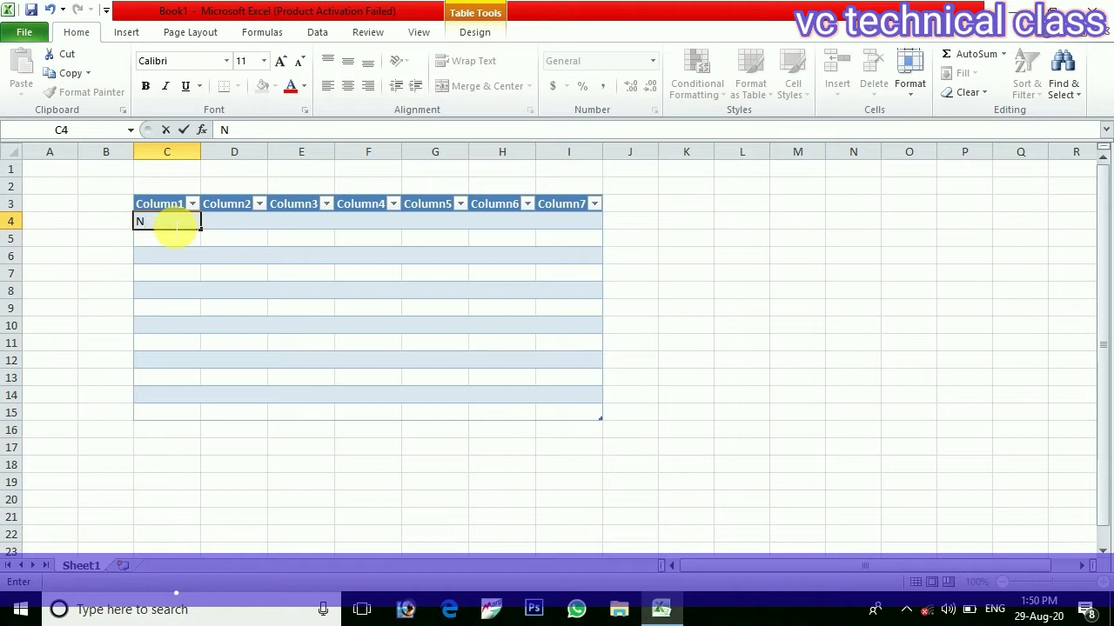
pyautogui.write('me')
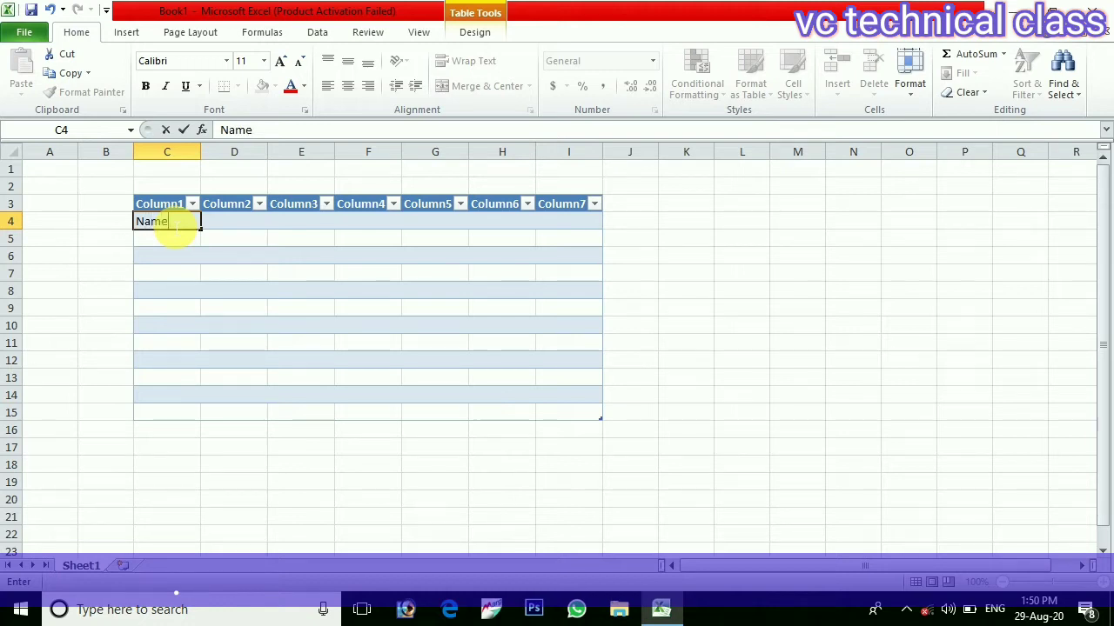
pyautogui.press('Tab')
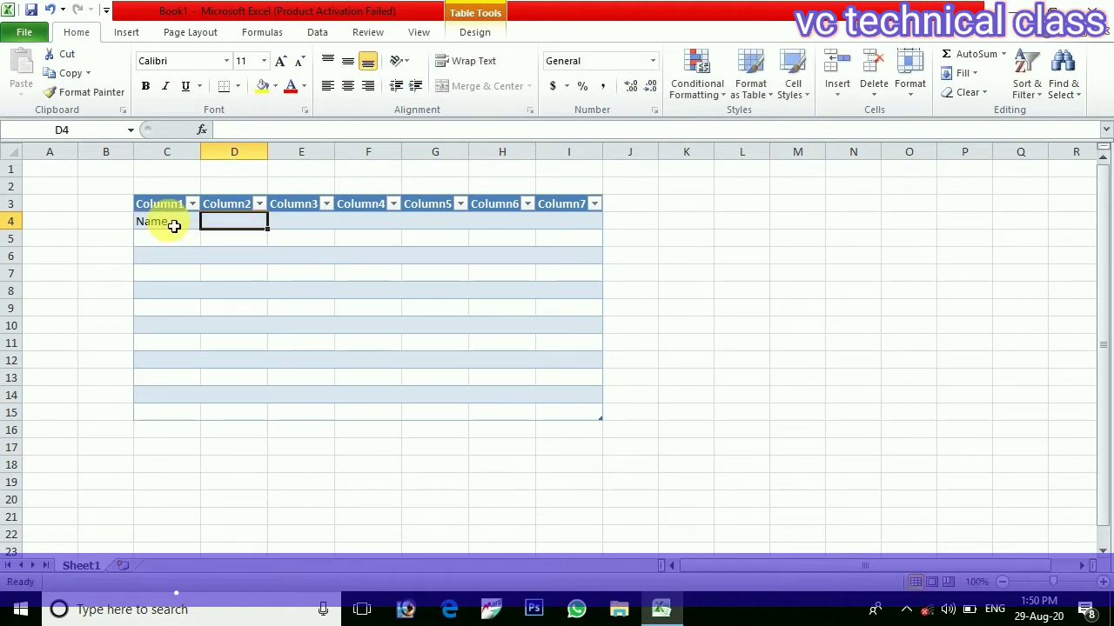
# - Enter Roll num in D4, hindi in E4 and English in F4 of the table's first data row
pyautogui.write('R')
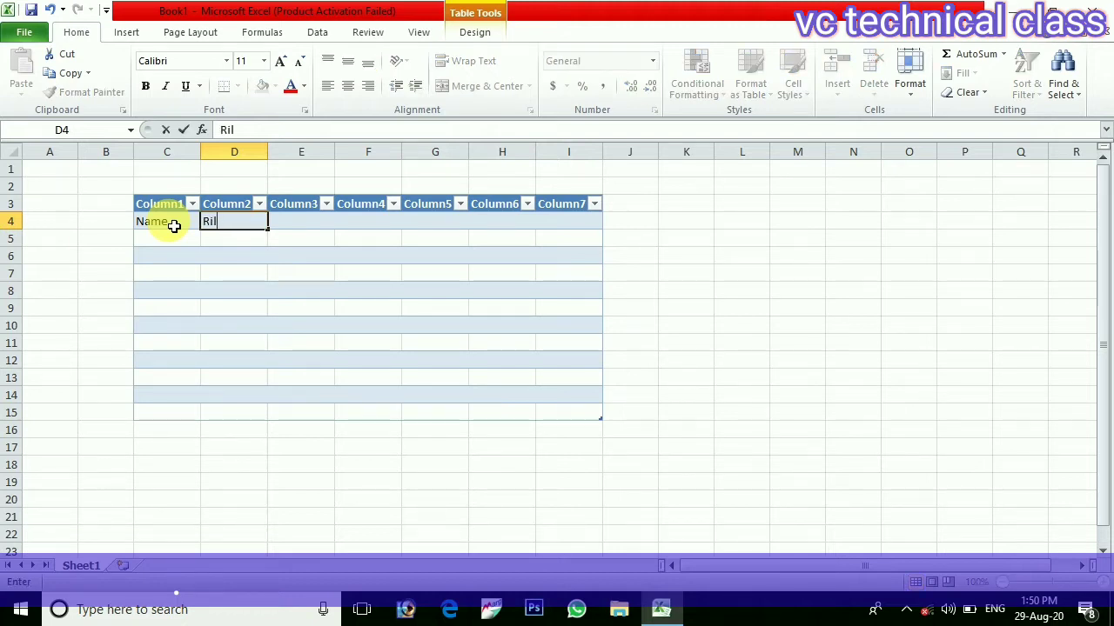
pyautogui.write('oll')
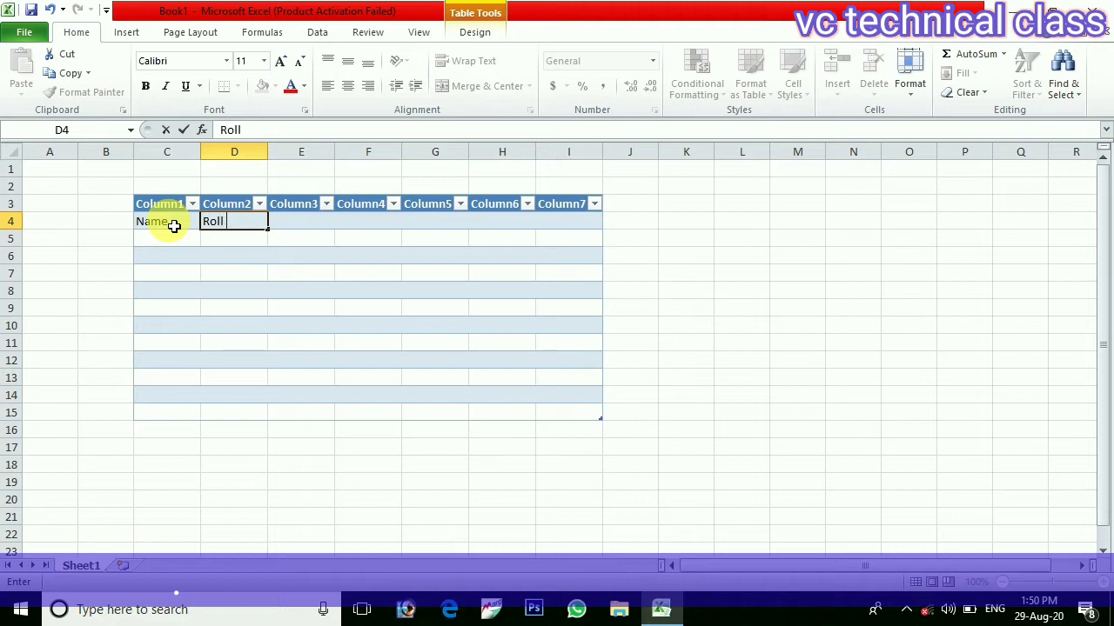
pyautogui.write(' num')
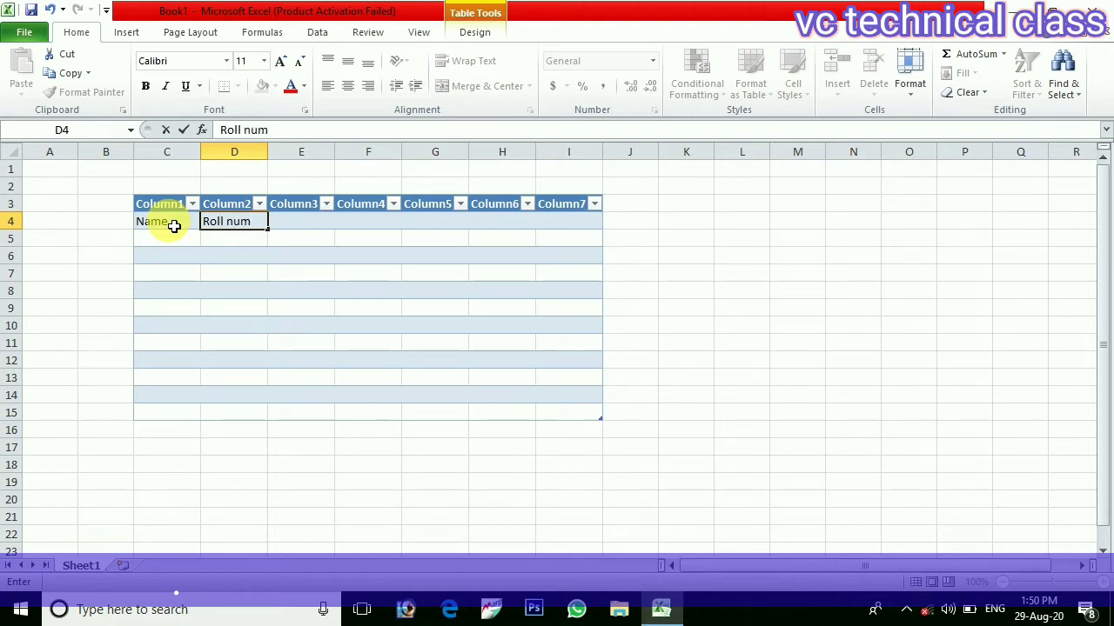
pyautogui.press('Tab')
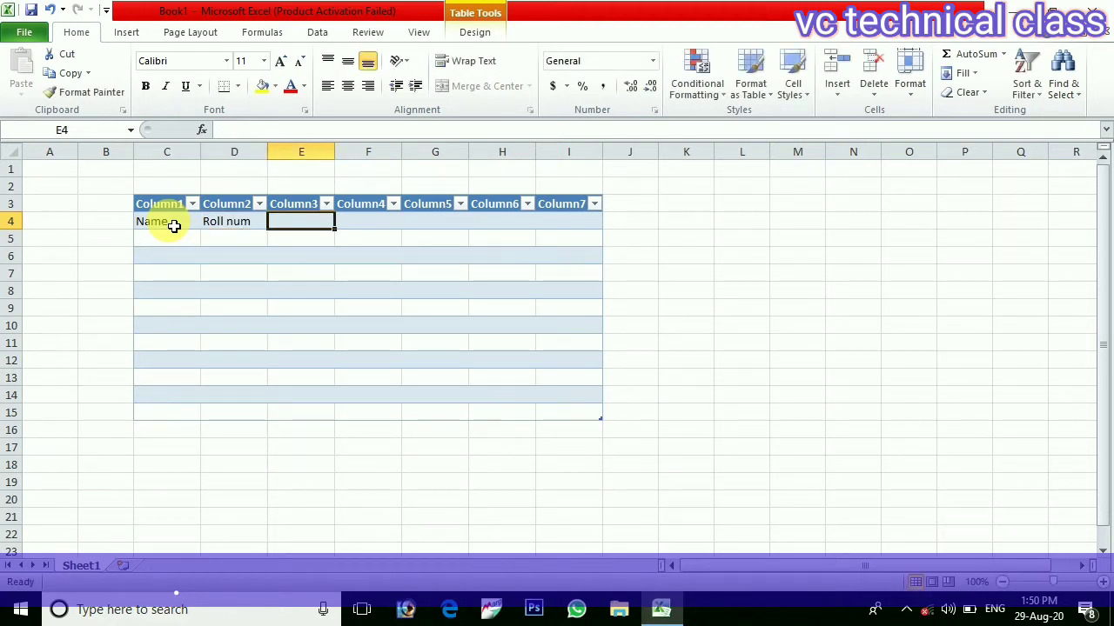
pyautogui.write('hi')
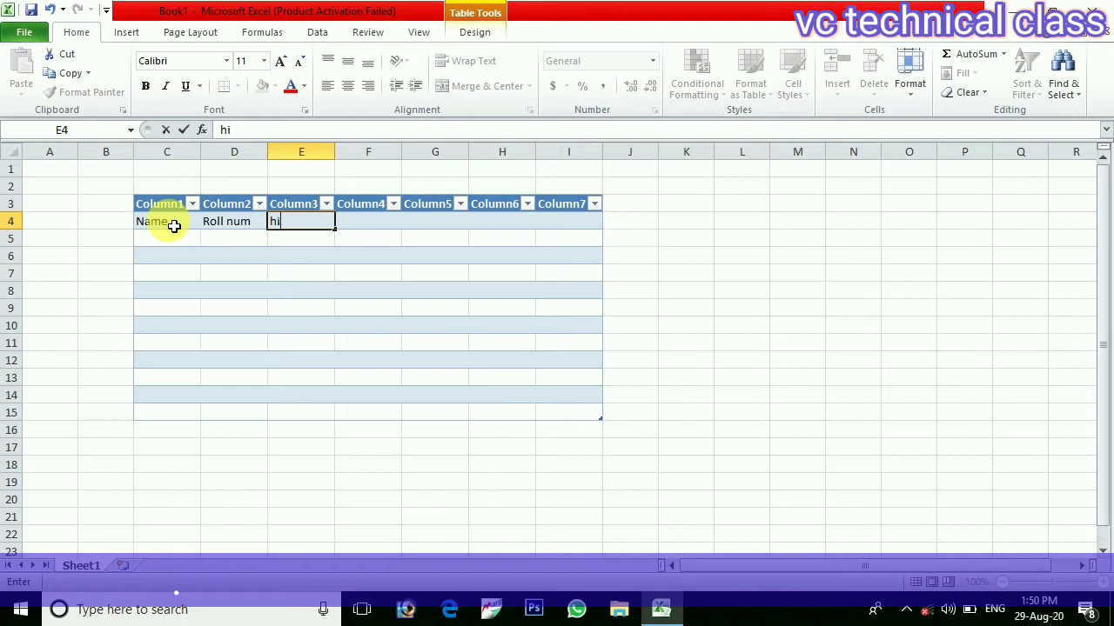
pyautogui.write('ndi')
pyautogui.press('Tab')
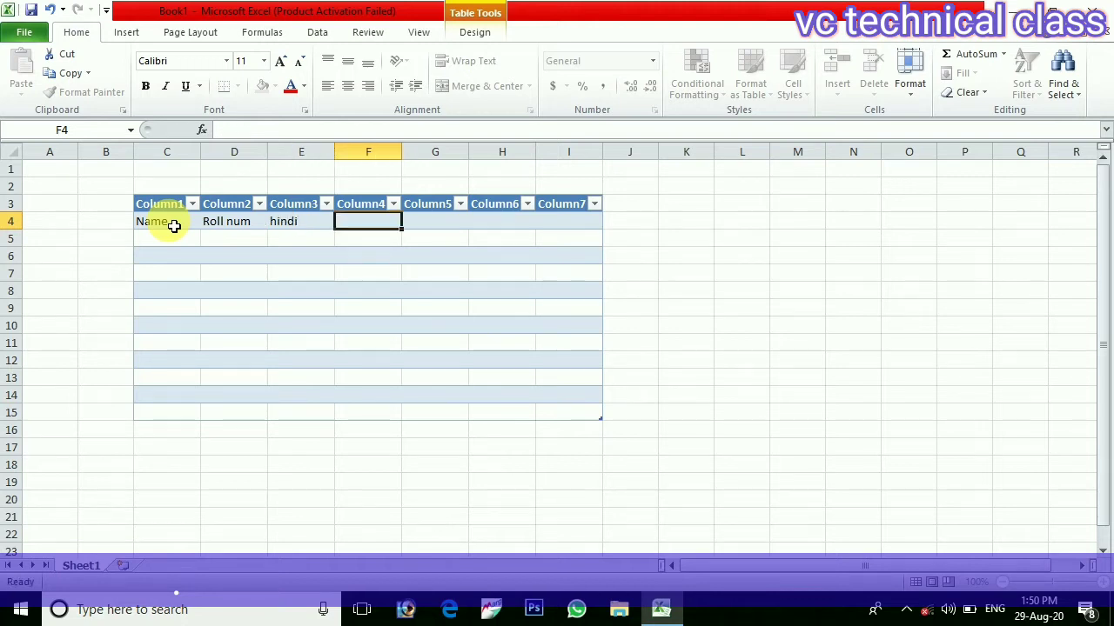
pyautogui.write('English')
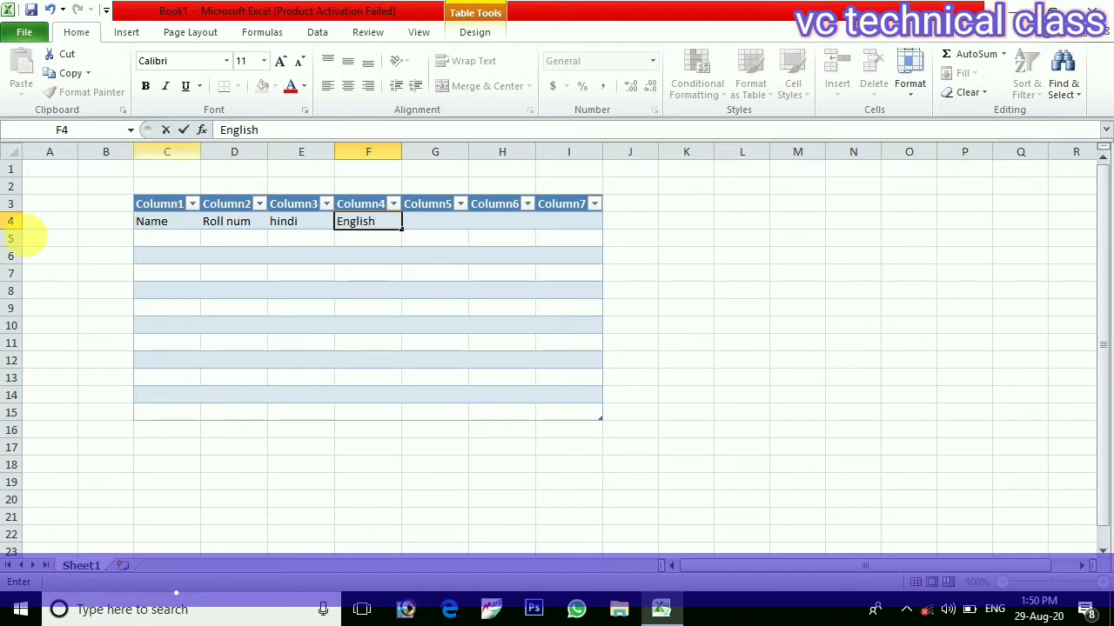
pyautogui.click(188, 227)
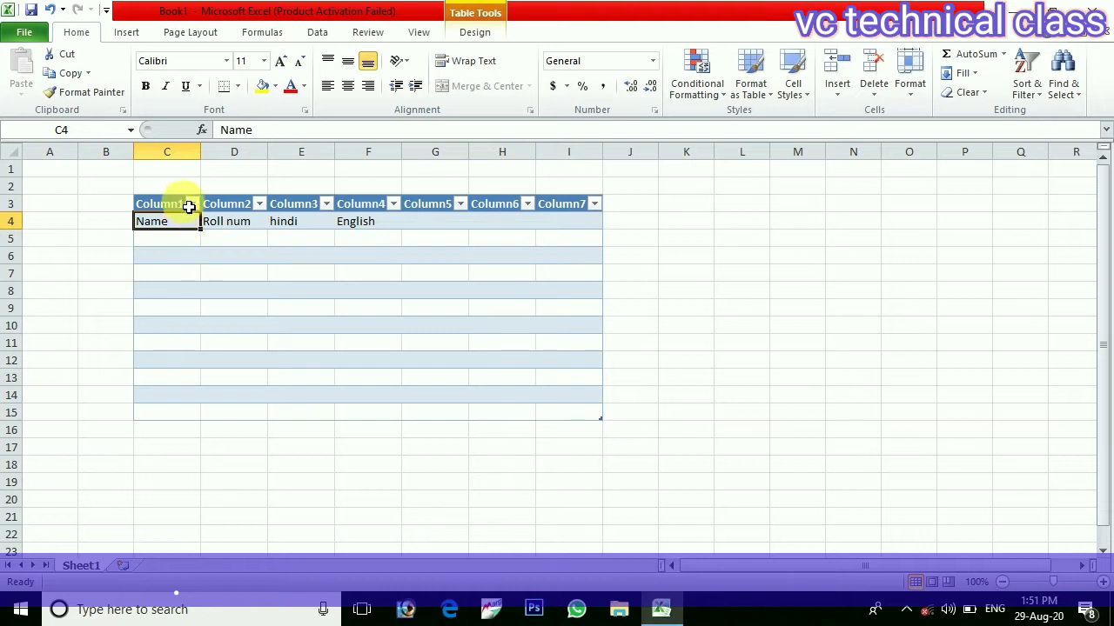
# - Select Column1's data cells and turn on the First Column style option for the table
pyautogui.click(184, 203)
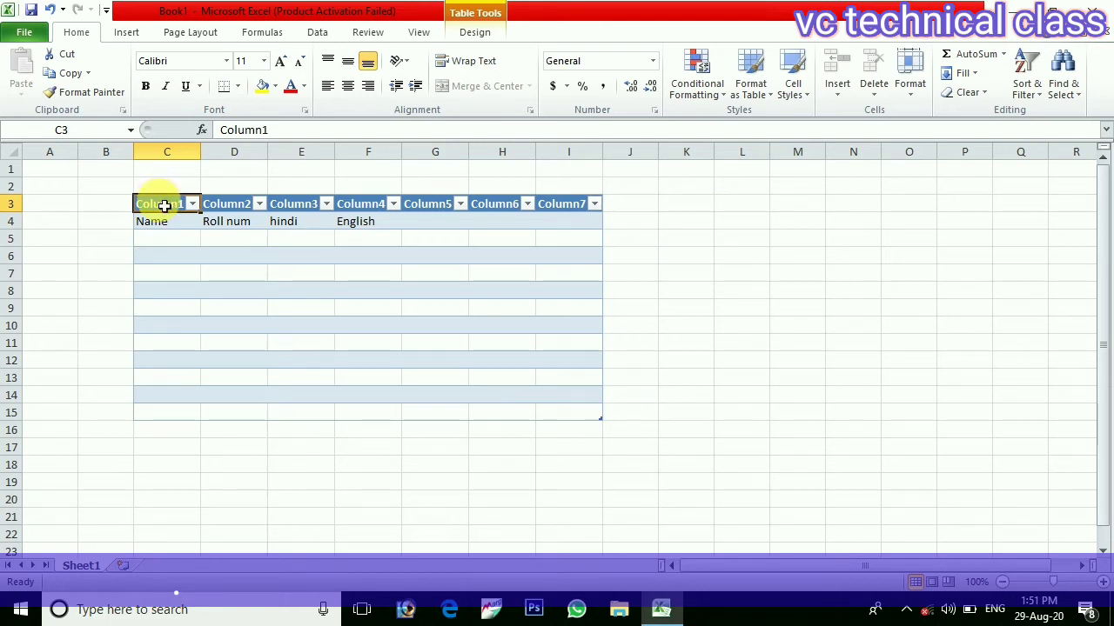
pyautogui.click(170, 210)
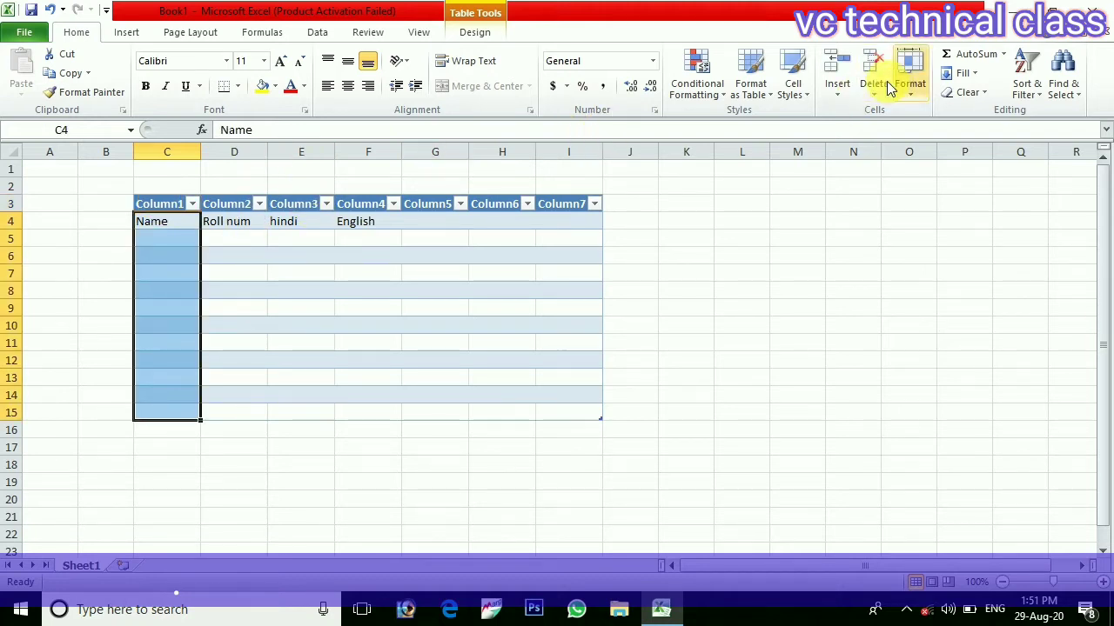
pyautogui.click(471, 33)
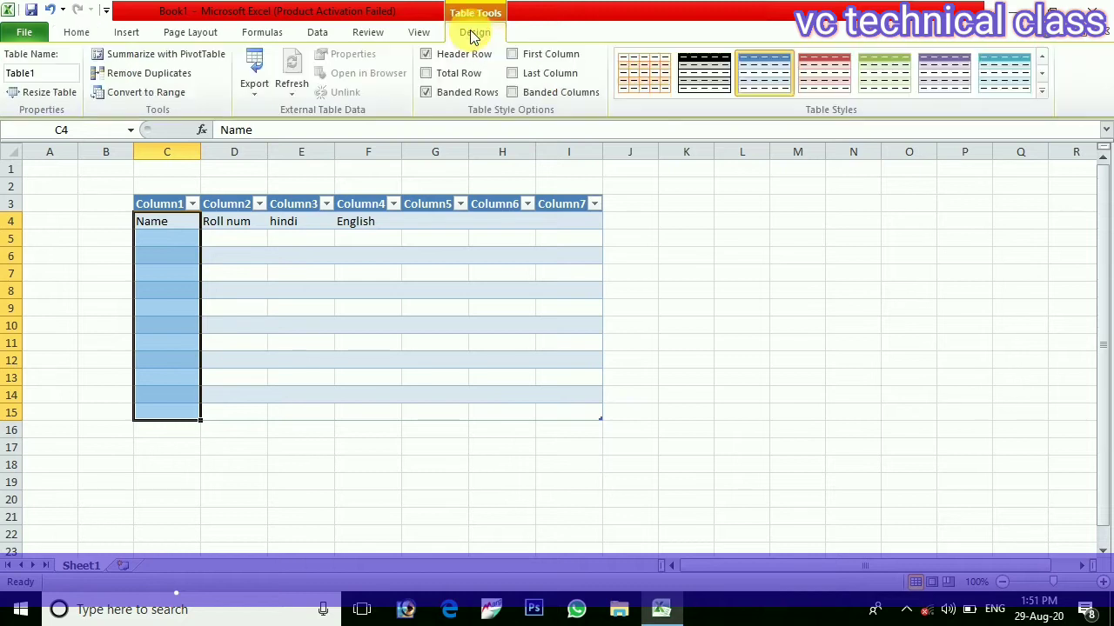
pyautogui.click(514, 56)
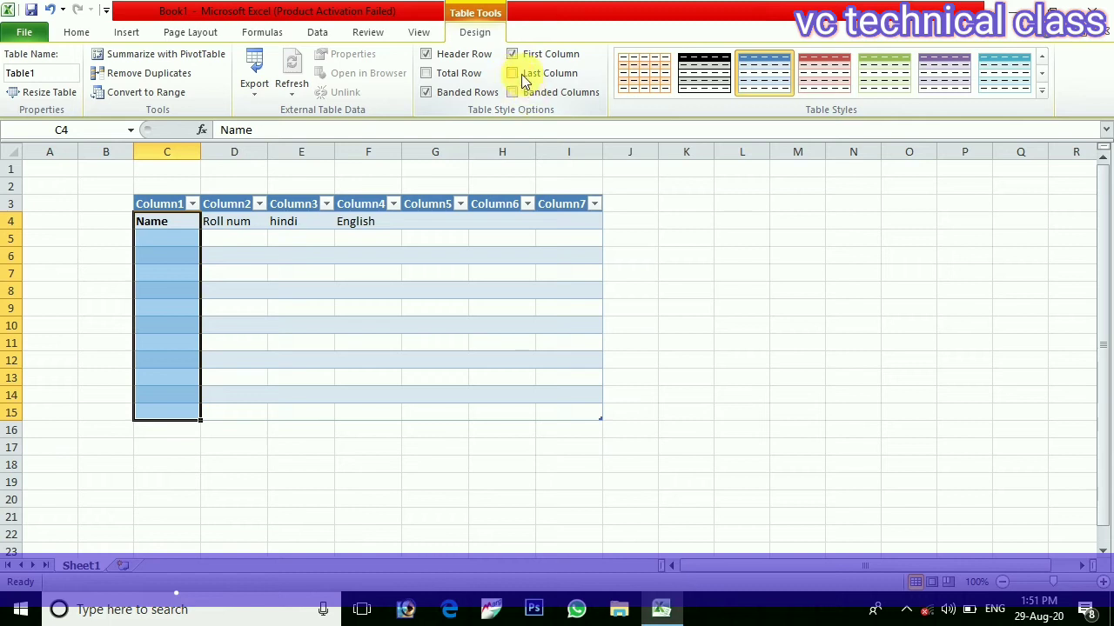
# - Try the Last Column style option in place of First Column, and restore First Column
pyautogui.click(525, 81)
pyautogui.click(514, 55)
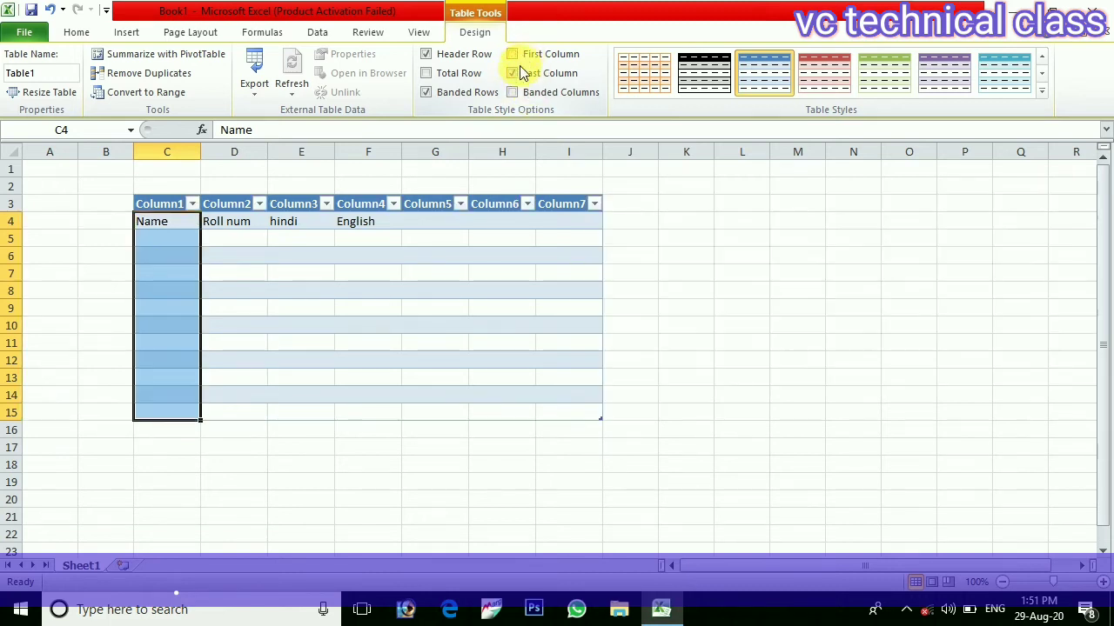
pyautogui.click(515, 71)
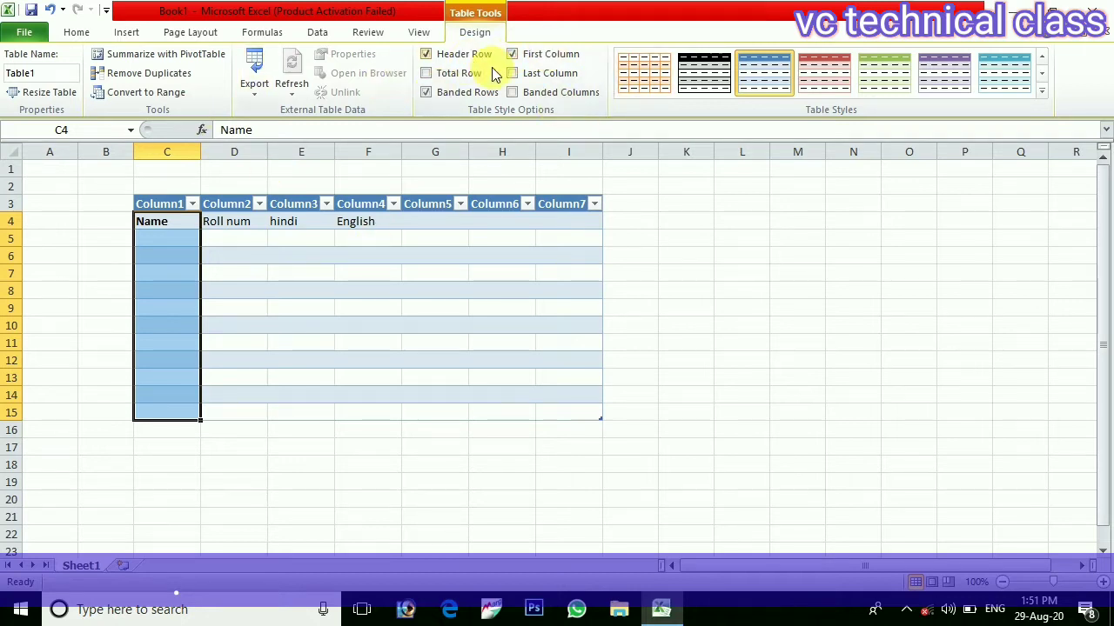
pyautogui.click(652, 396)
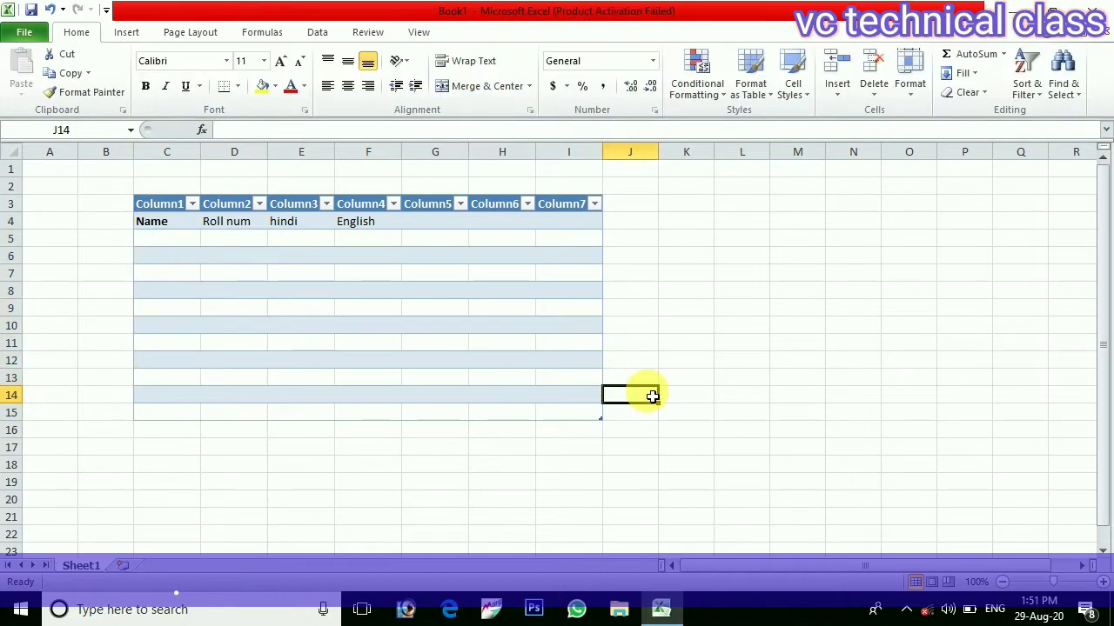
pyautogui.click(188, 198)
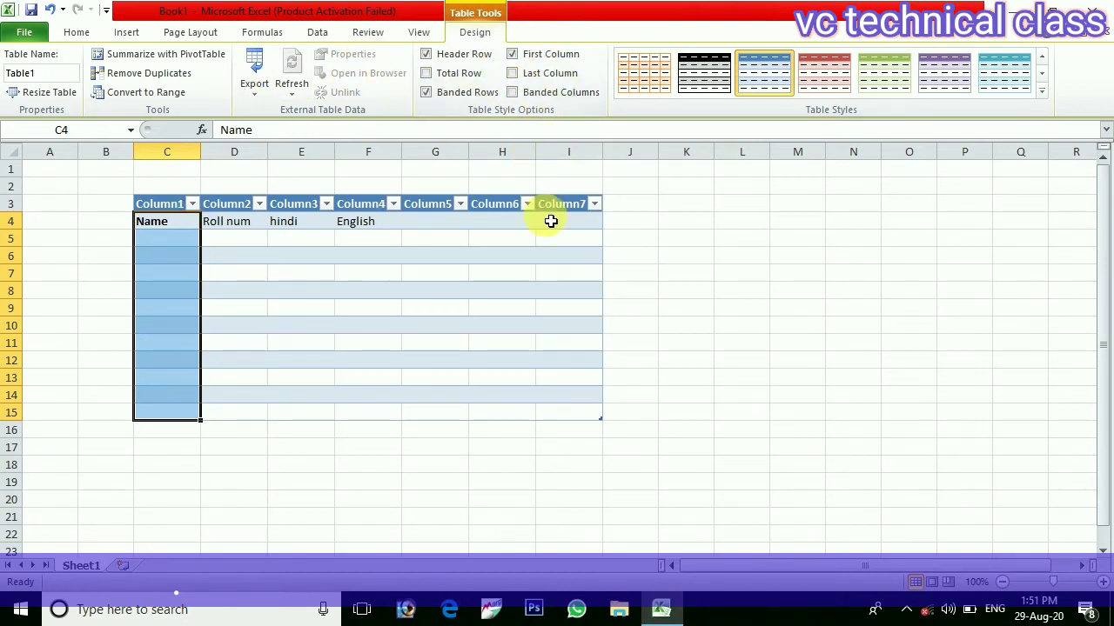
pyautogui.click(571, 196)
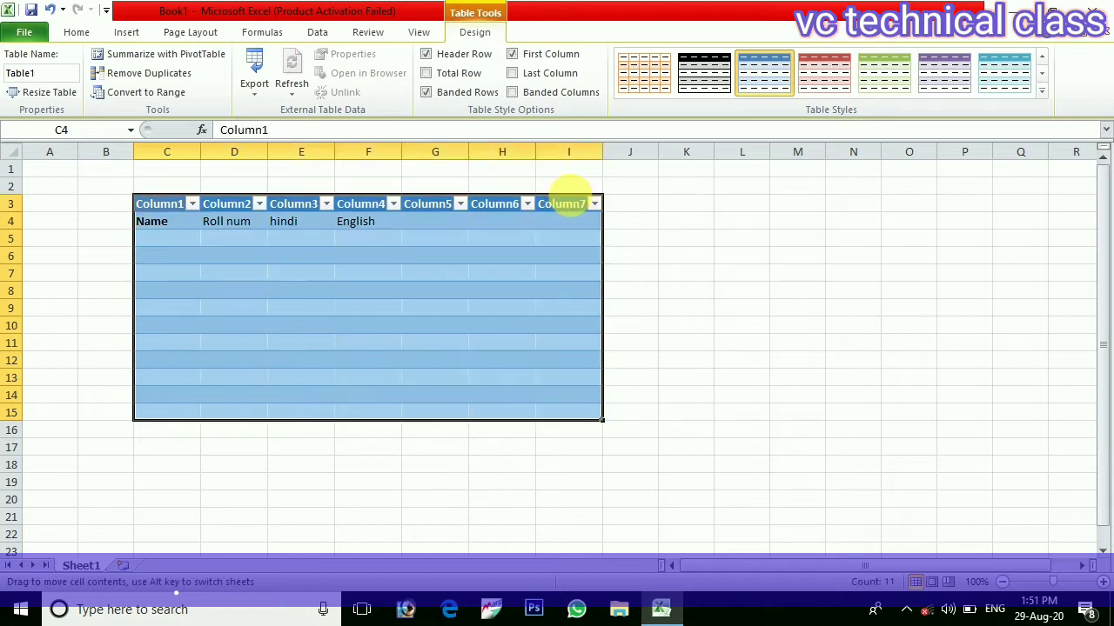
pyautogui.moveTo(687, 242); pyautogui.dragTo(569, 206)
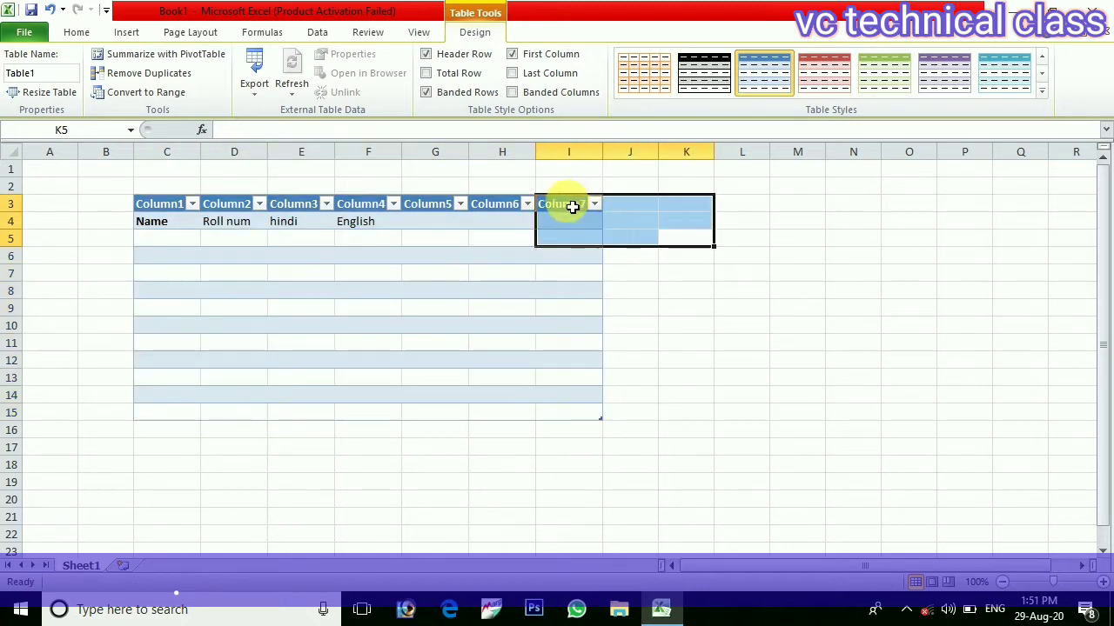
pyautogui.click(795, 254)
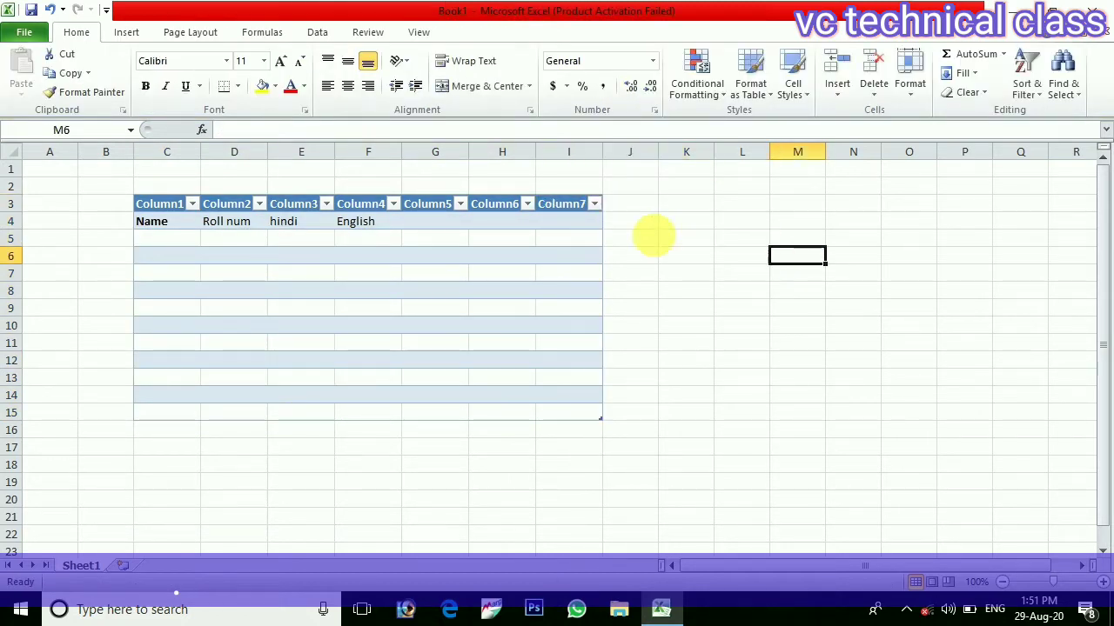
# - Select Column7's data cells and turn on the table's Last Column and Banded Columns style options
pyautogui.click(586, 212)
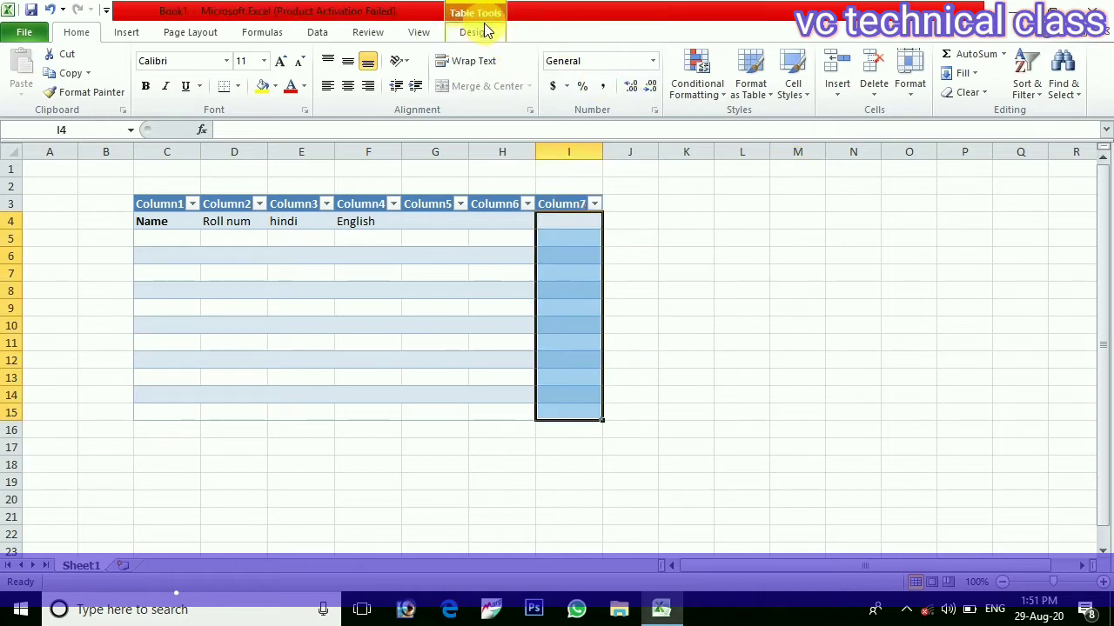
pyautogui.click(474, 32)
pyautogui.click(533, 74)
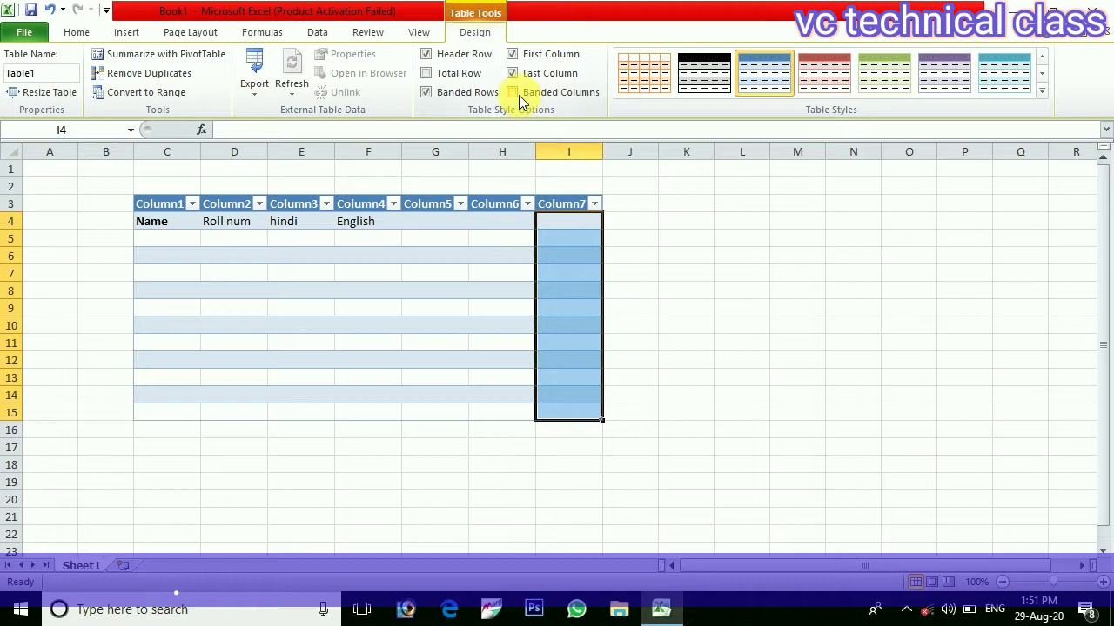
pyautogui.click(515, 93)
pyautogui.click(891, 341)
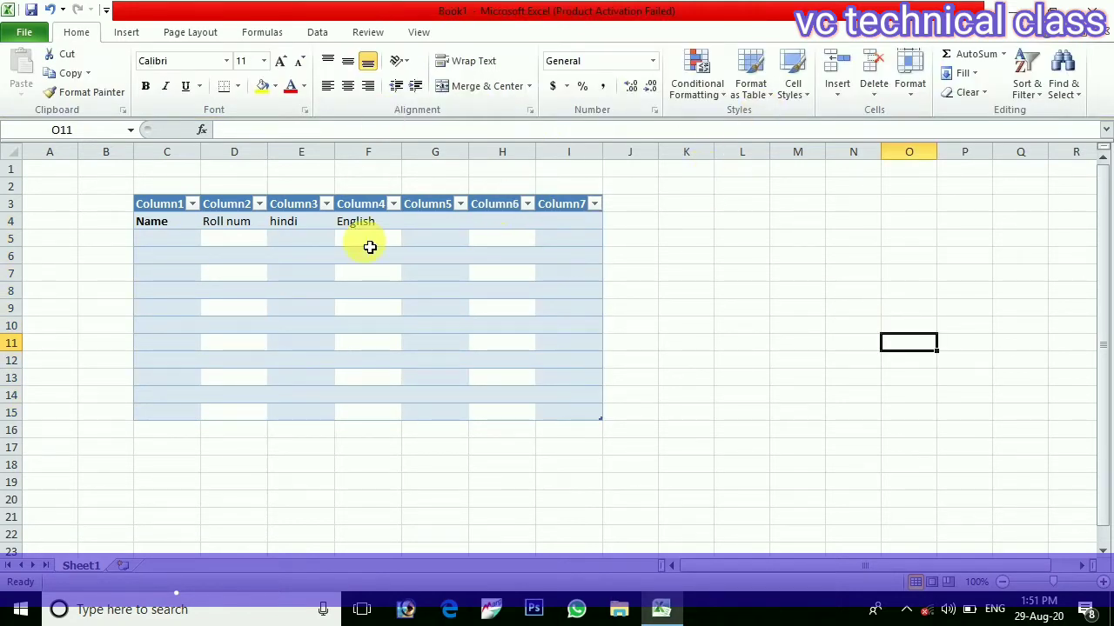
# - Turn off the Header Row and Banded Rows style options for the table
pyautogui.click(460, 88)
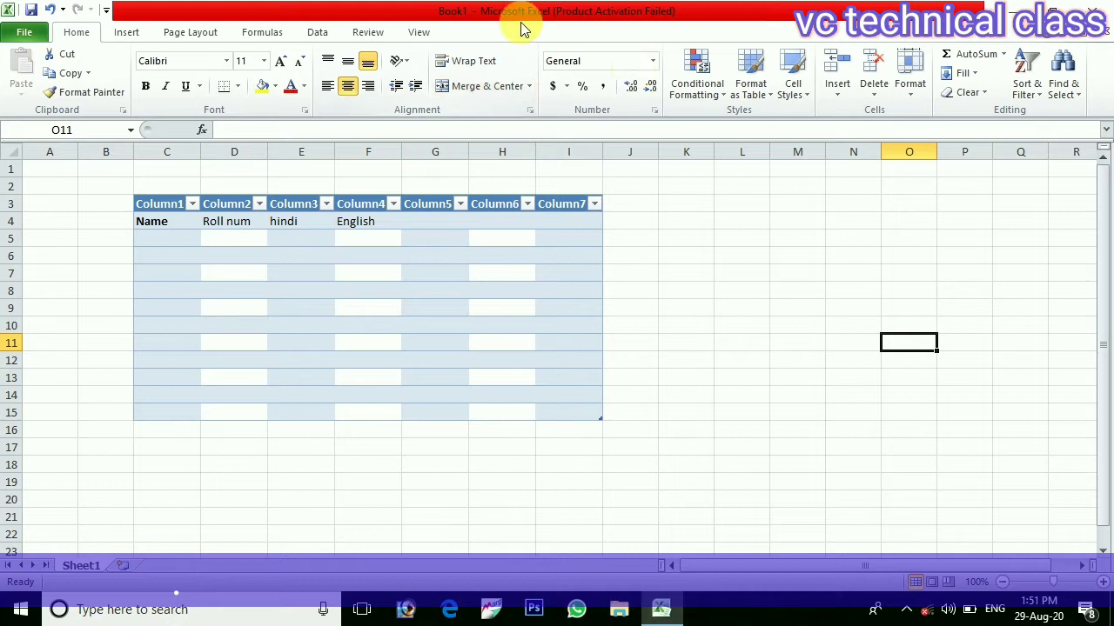
pyautogui.click(368, 242)
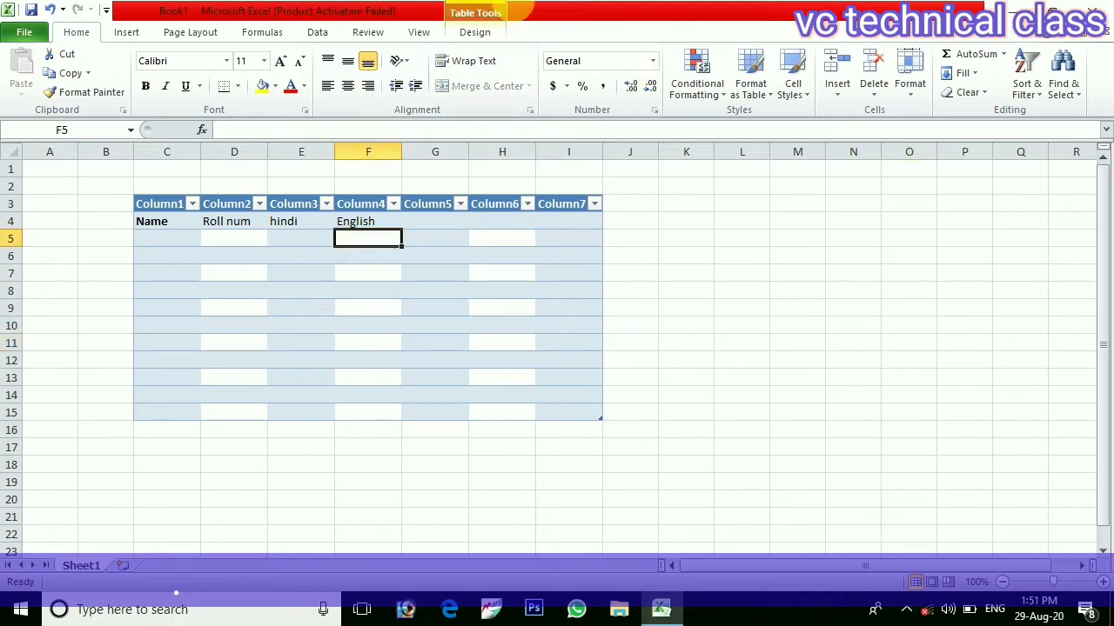
pyautogui.click(473, 31)
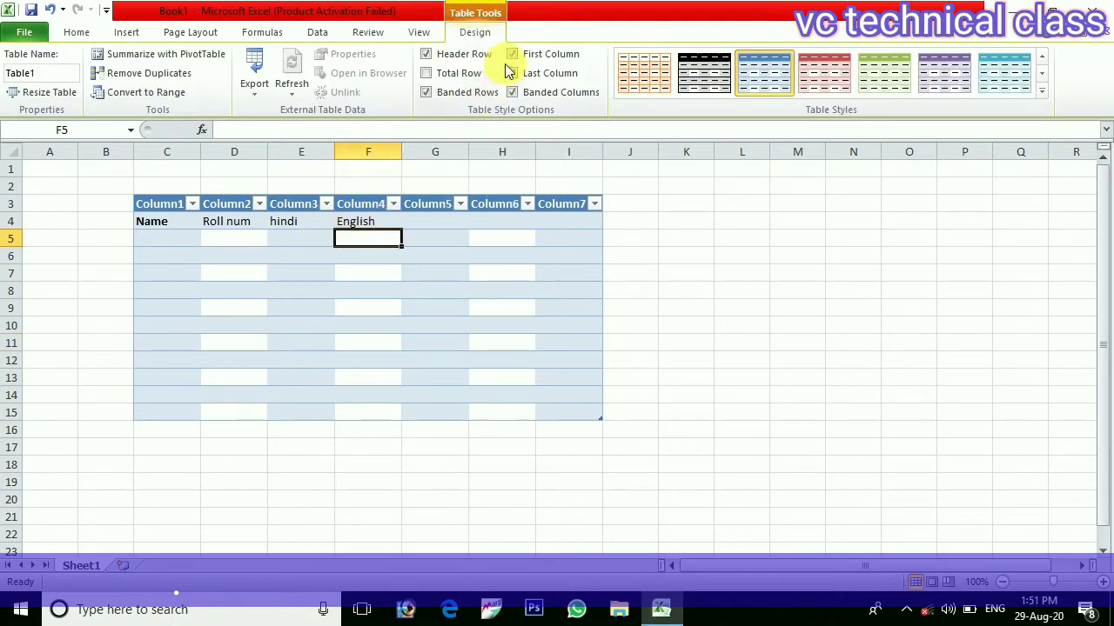
pyautogui.click(467, 54)
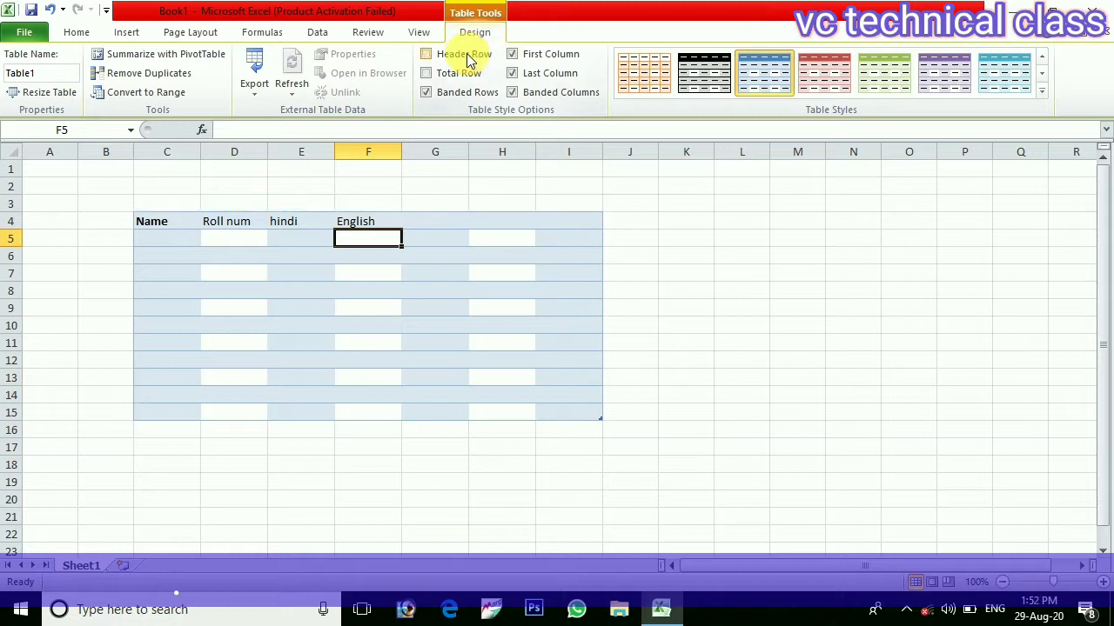
pyautogui.click(445, 96)
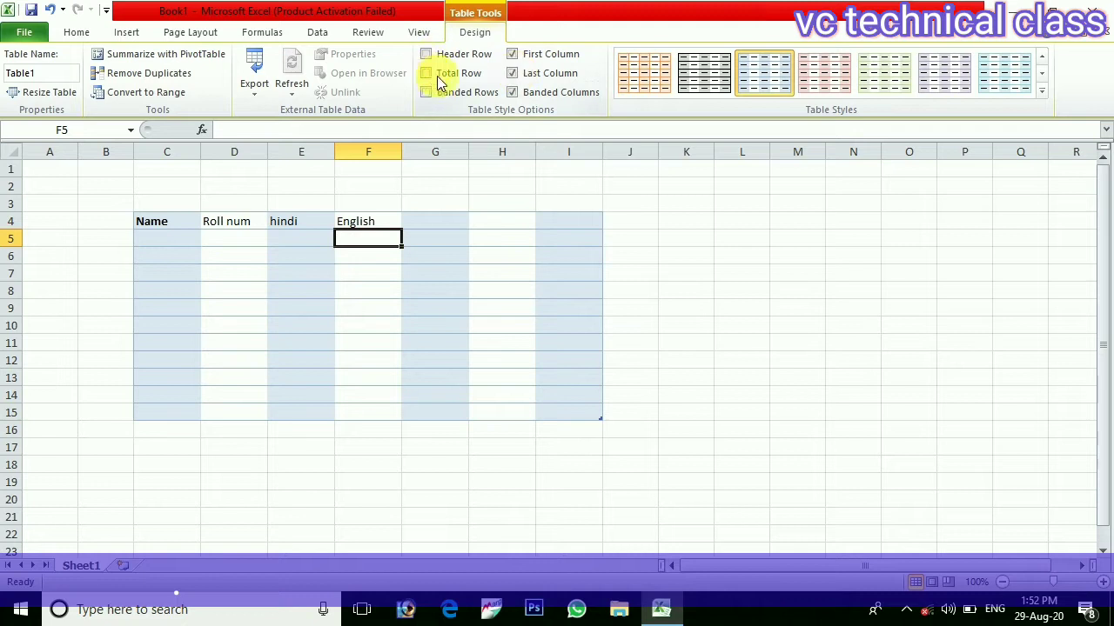
# - Try the Total Row style option on the table and remove the total row again
pyautogui.click(437, 75)
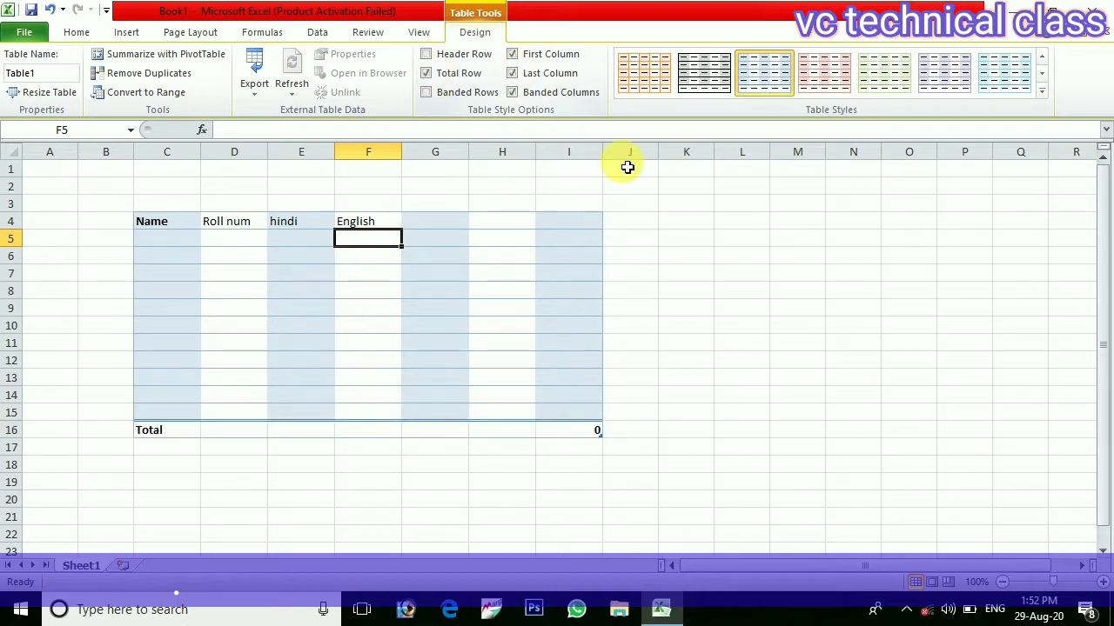
pyautogui.click(432, 78)
pyautogui.click(428, 76)
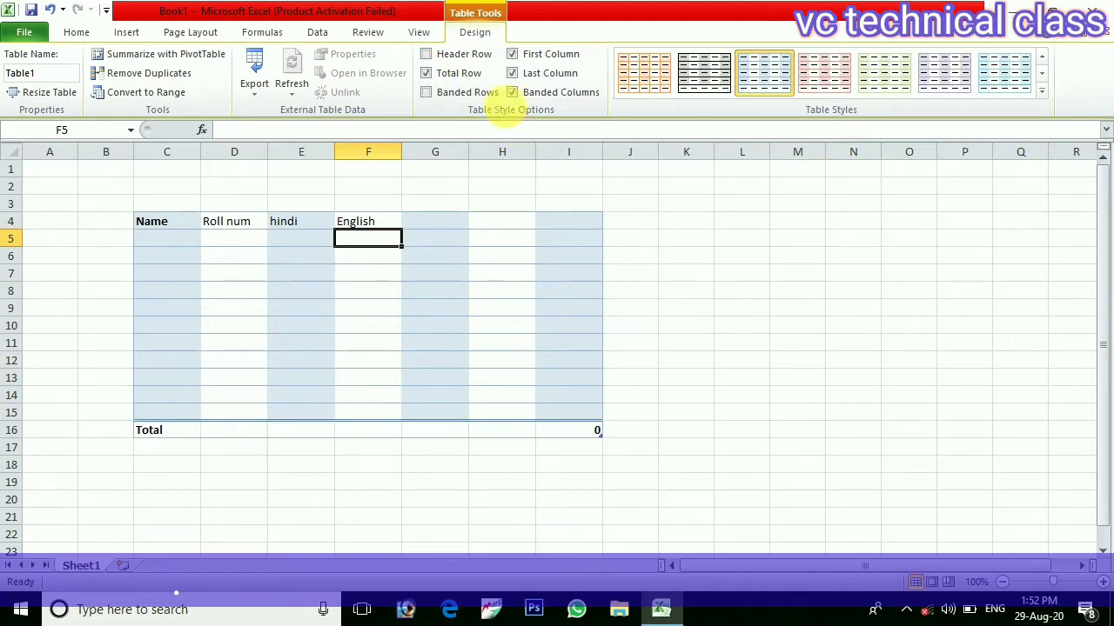
pyautogui.click(426, 73)
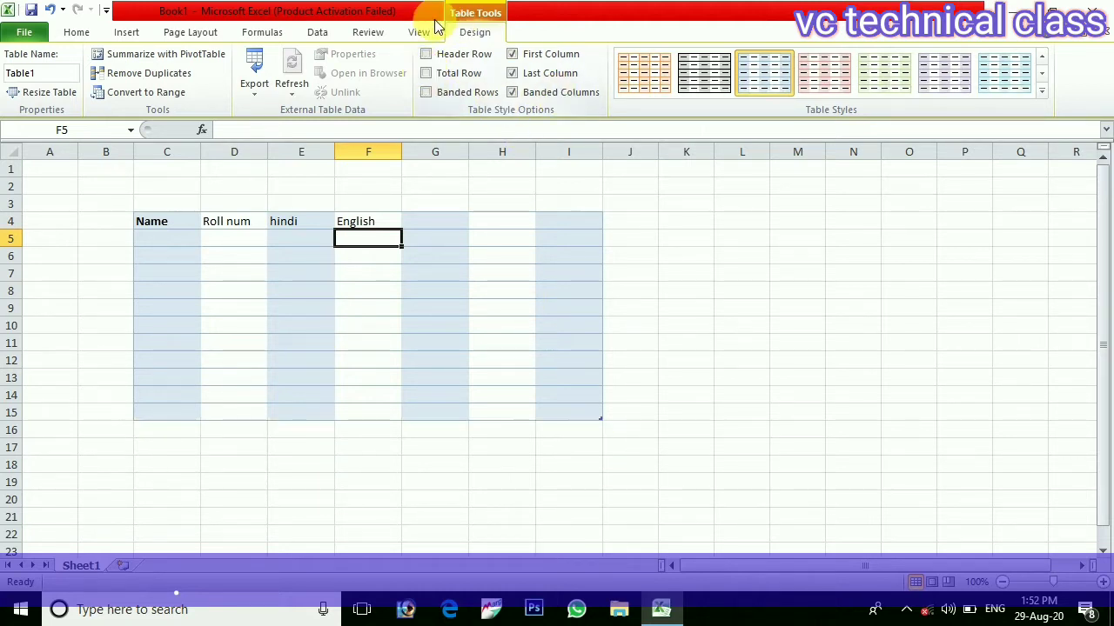
# - Apply the red Medium table style with grey banded columns to the table and turn Header Row back on
pyautogui.click(170, 247)
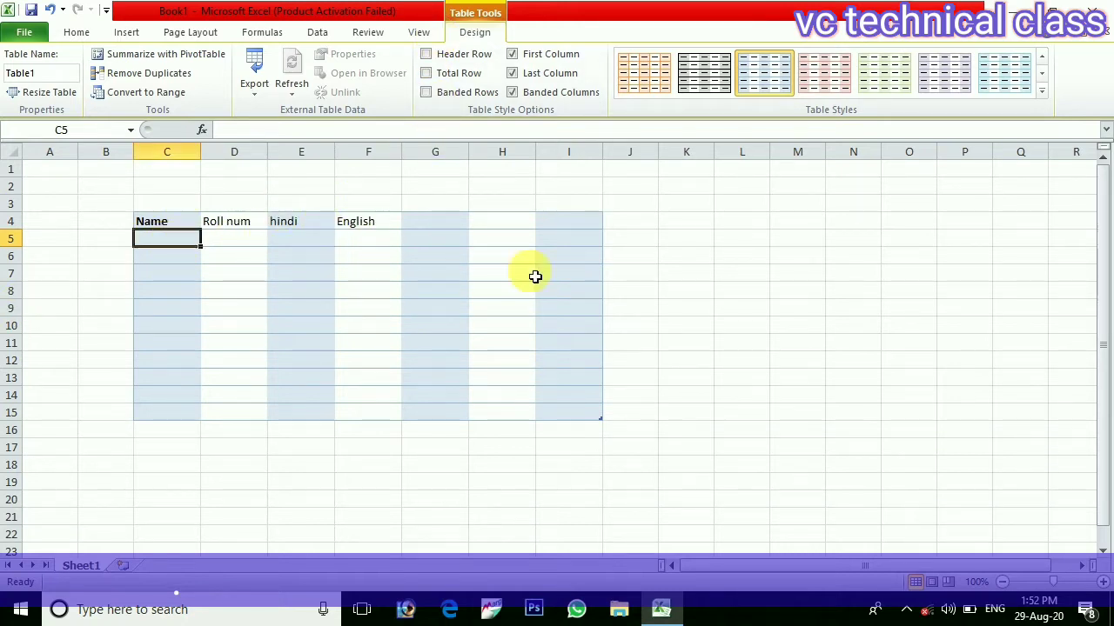
pyautogui.click(1044, 88)
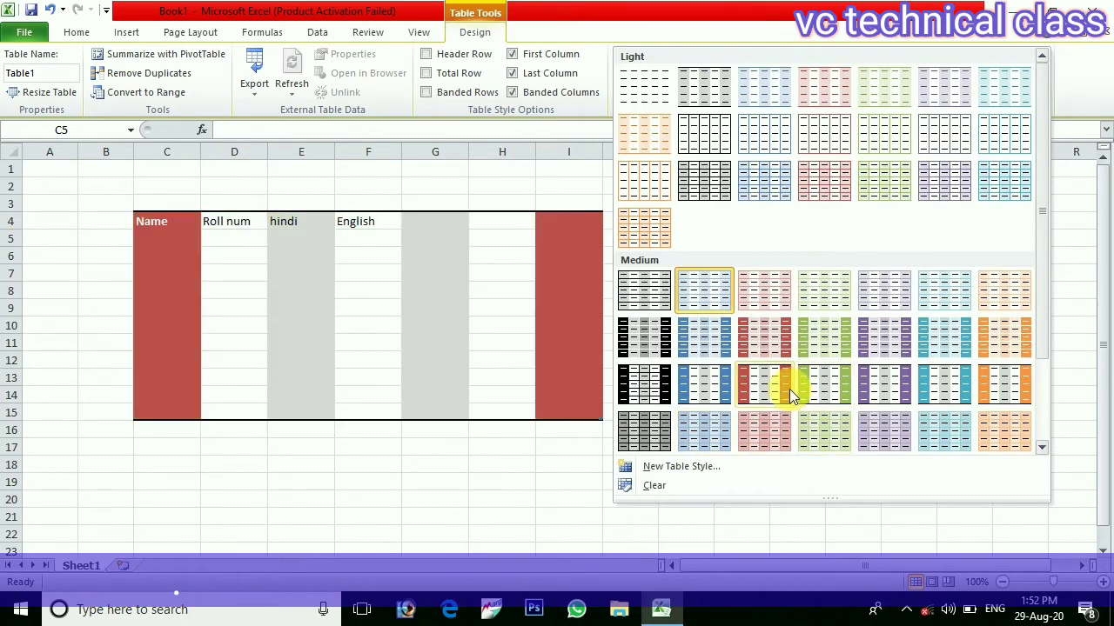
pyautogui.click(778, 386)
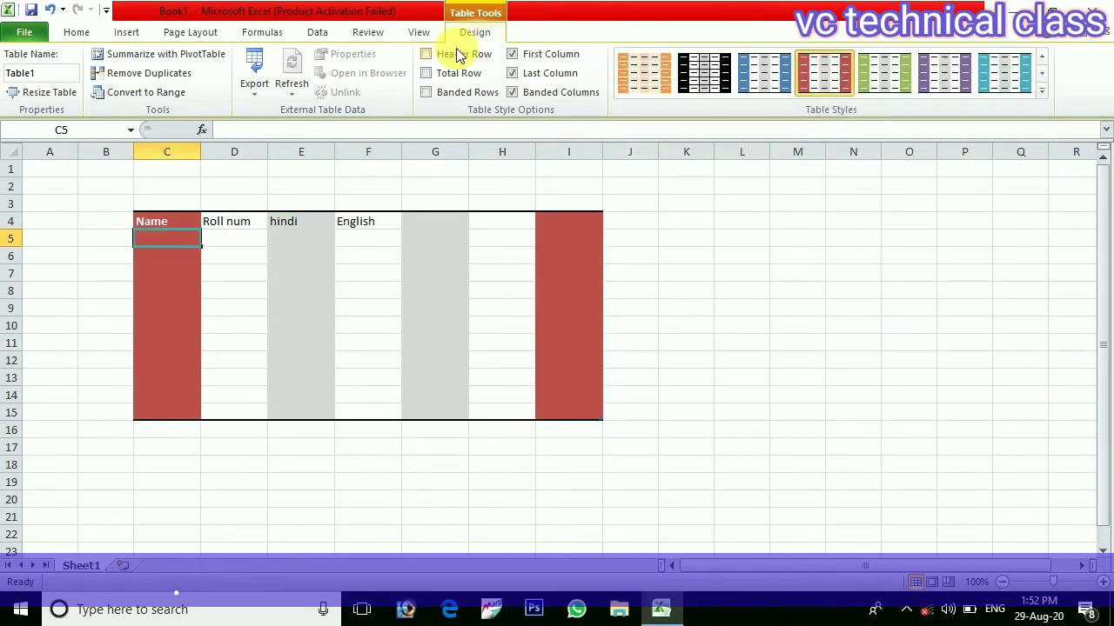
pyautogui.click(445, 54)
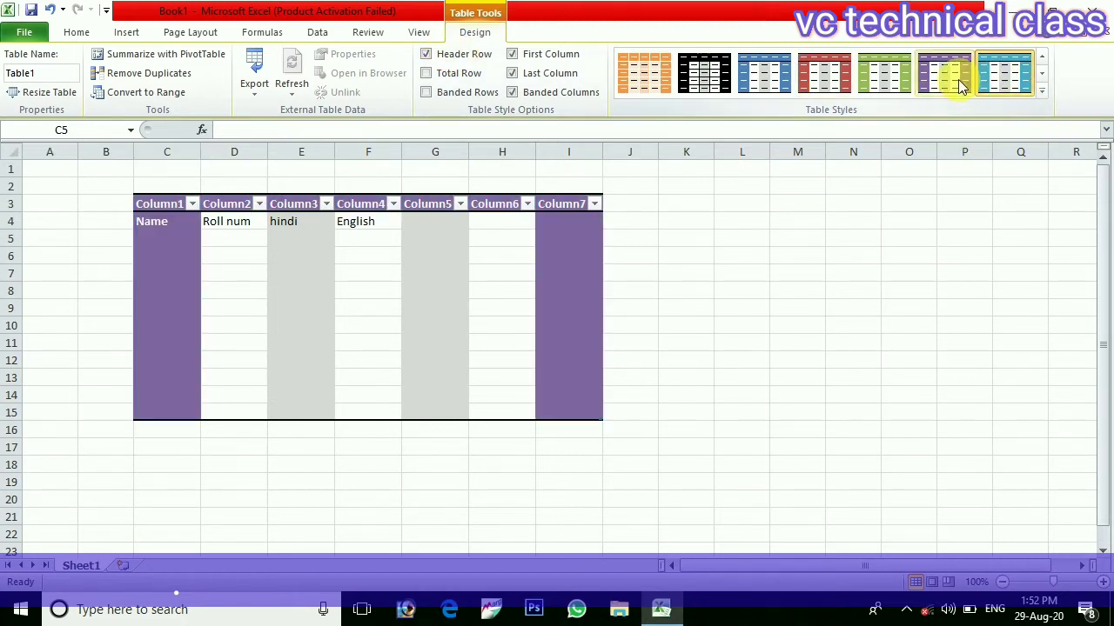
pyautogui.click(824, 74)
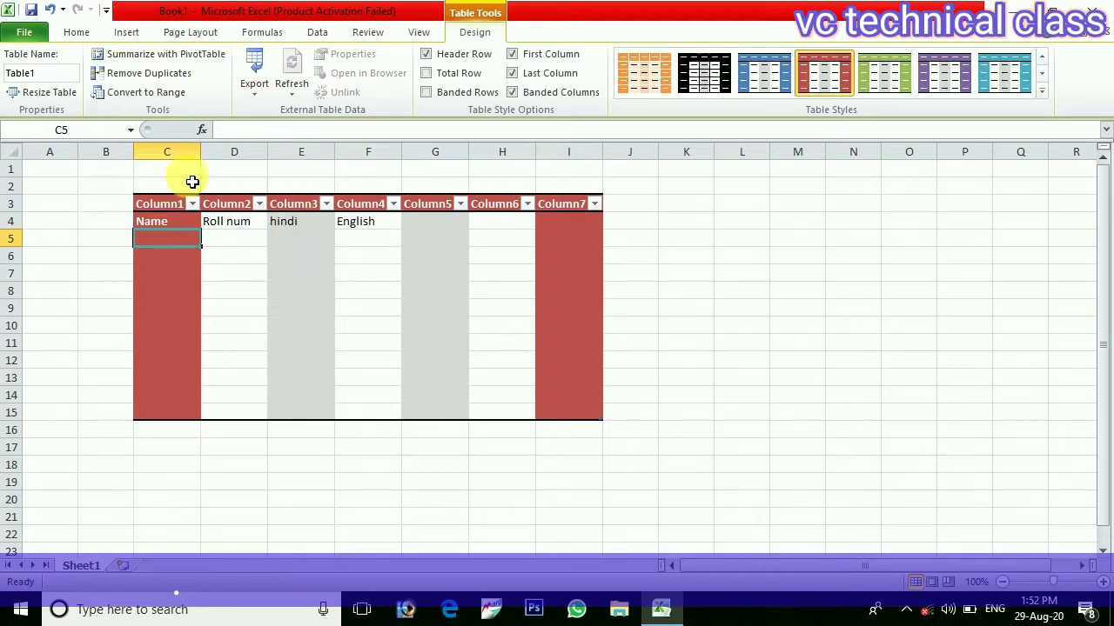
# - Clear the entries from all of the table's data cells
pyautogui.hotkey('ctrl', 'a')
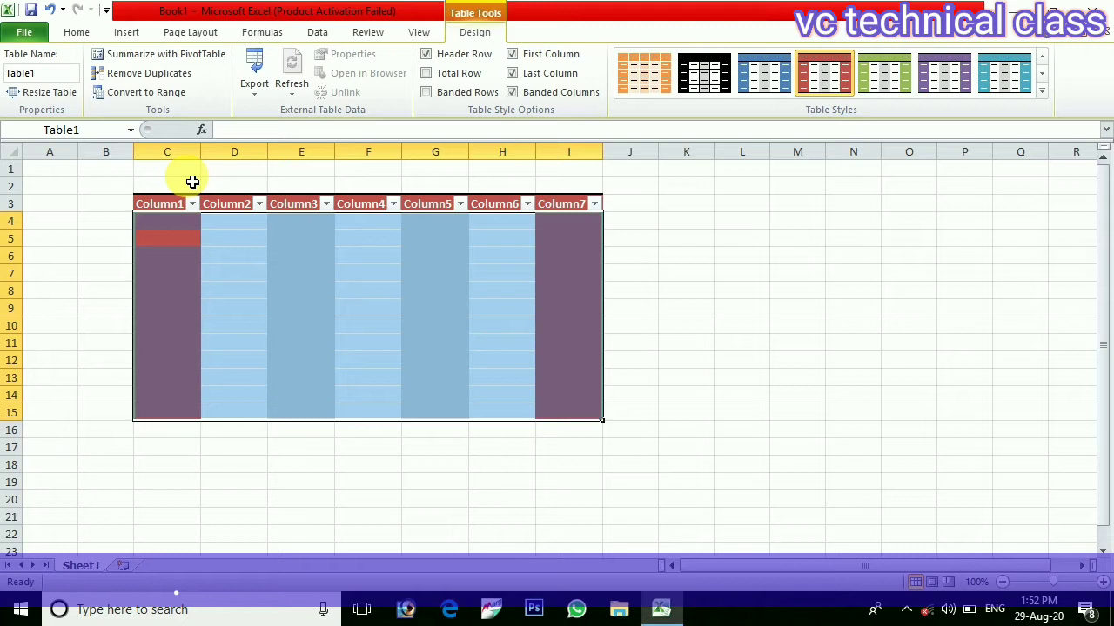
pyautogui.click(219, 204)
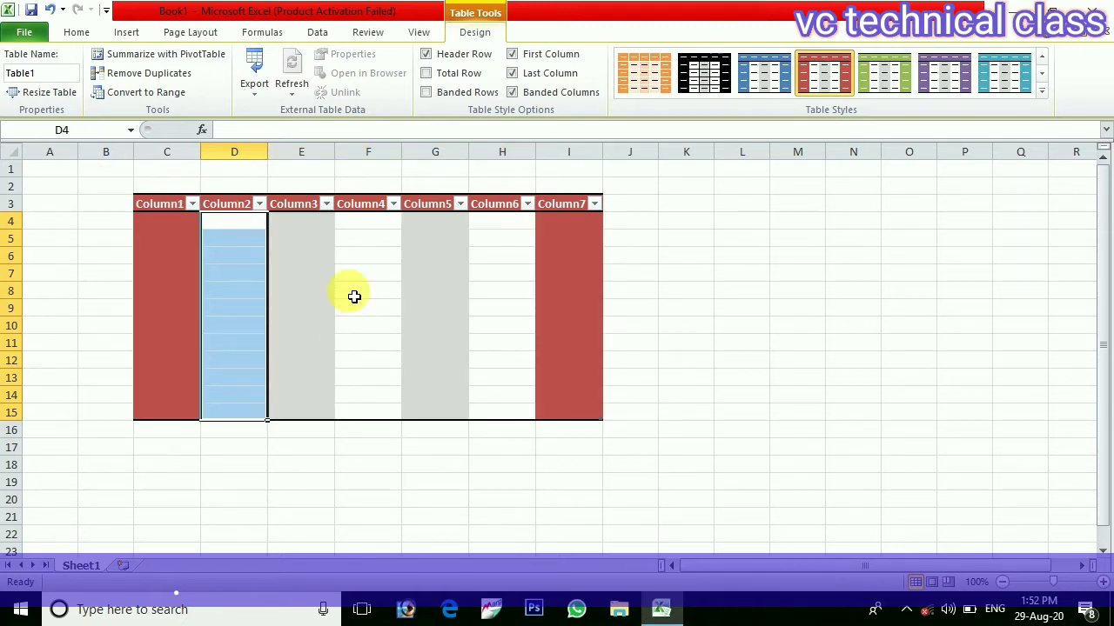
pyautogui.click(158, 218)
pyautogui.keyDown('shift'); pyautogui.click(193, 290); pyautogui.keyUp('shift')
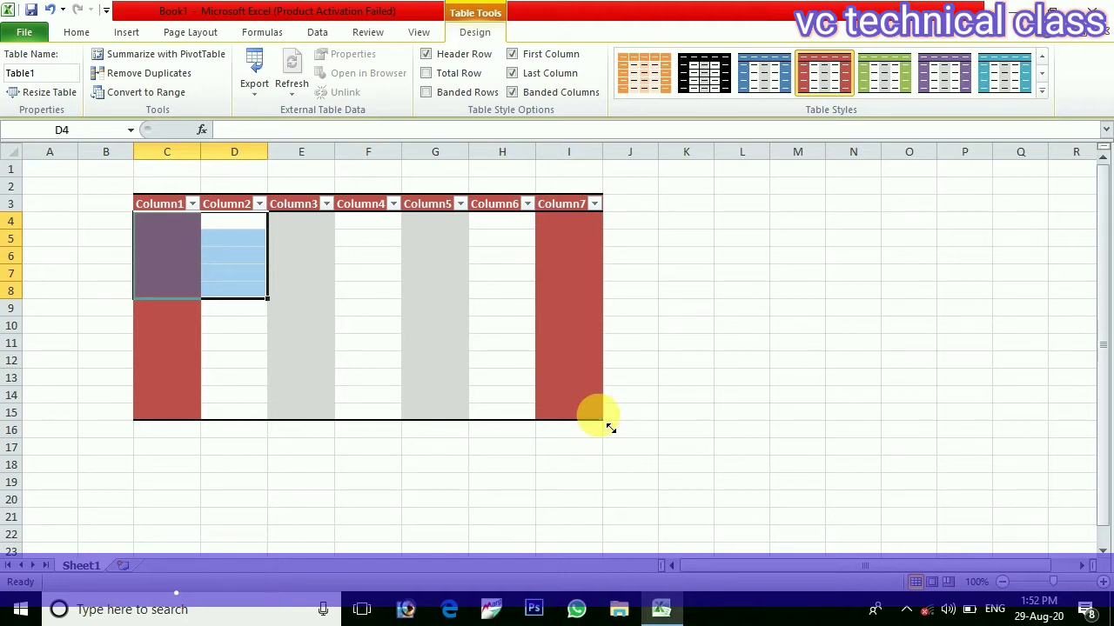
pyautogui.rightClick(496, 325)
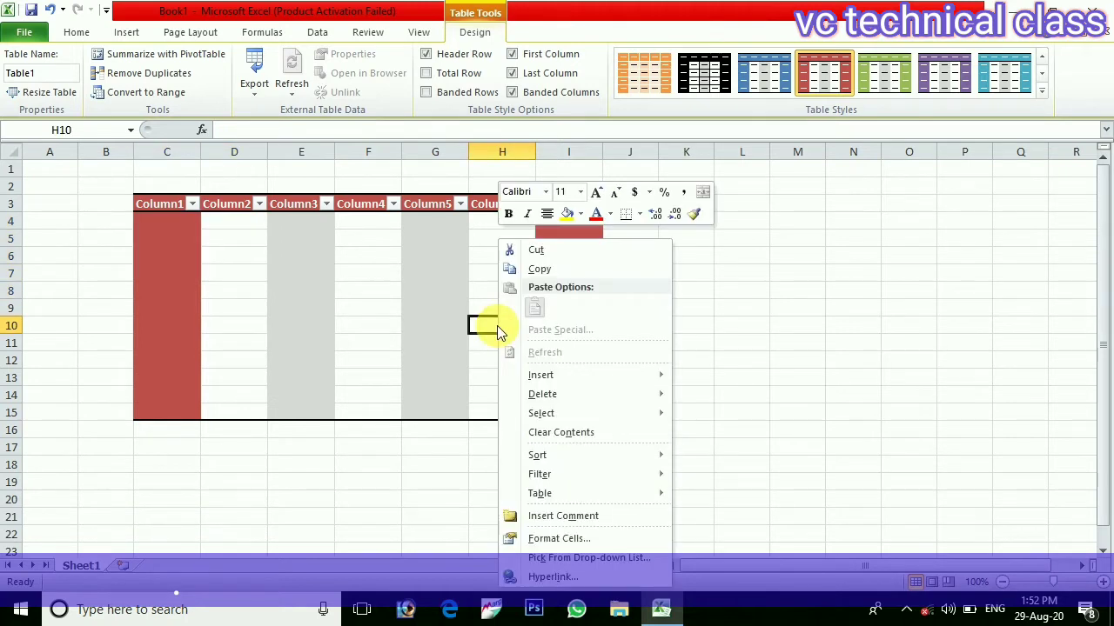
pyautogui.click(322, 389)
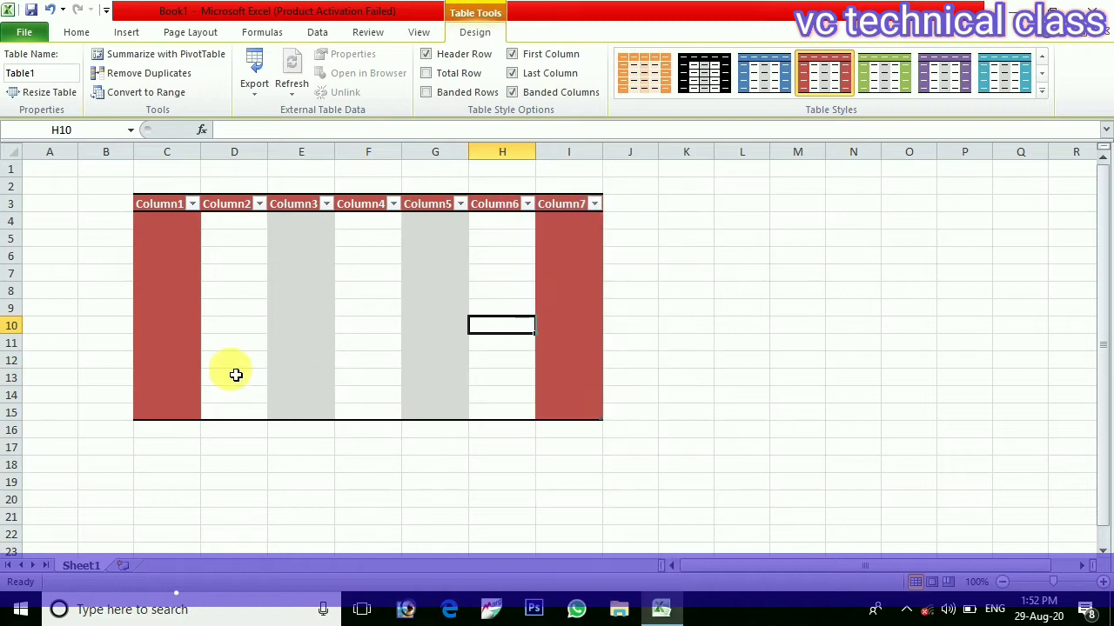
# - Delete the whole table by clearing the range B2:K18 around it
pyautogui.hotkey('ctrl', 'a')
pyautogui.press('BackSpace')
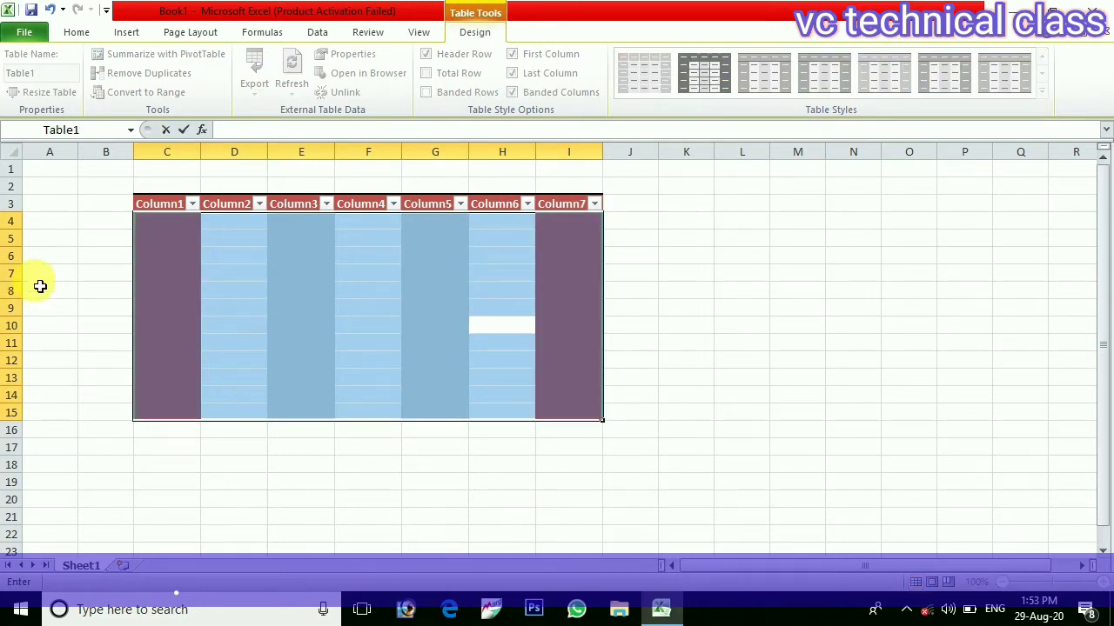
pyautogui.click(92, 221)
pyautogui.moveTo(118, 188); pyautogui.dragTo(671, 479)
pyautogui.press('Delete')
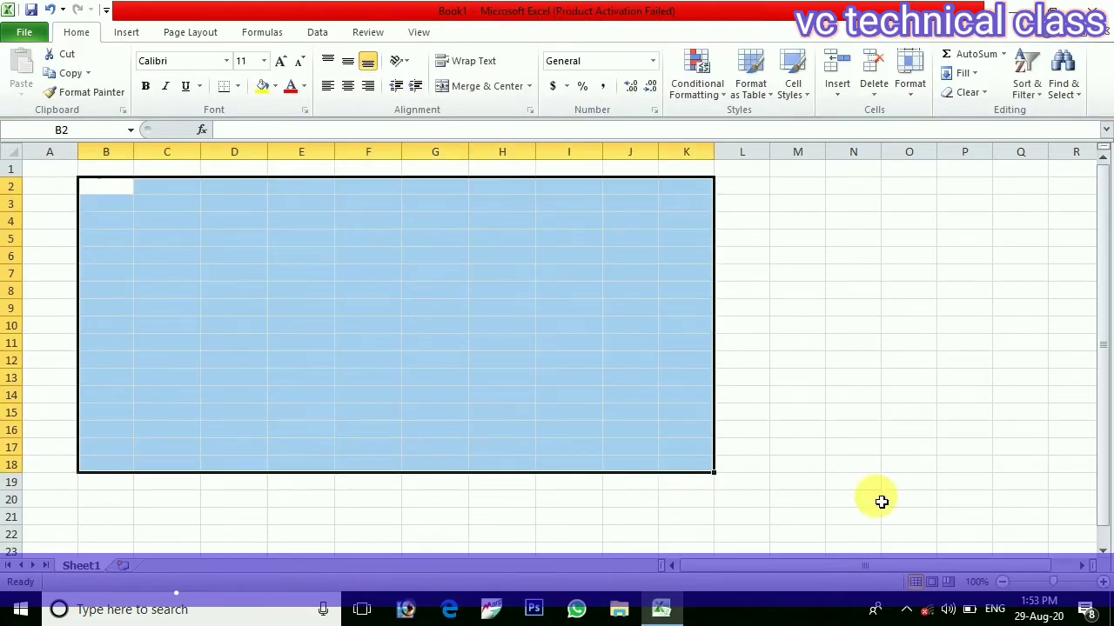
pyautogui.click(948, 447)
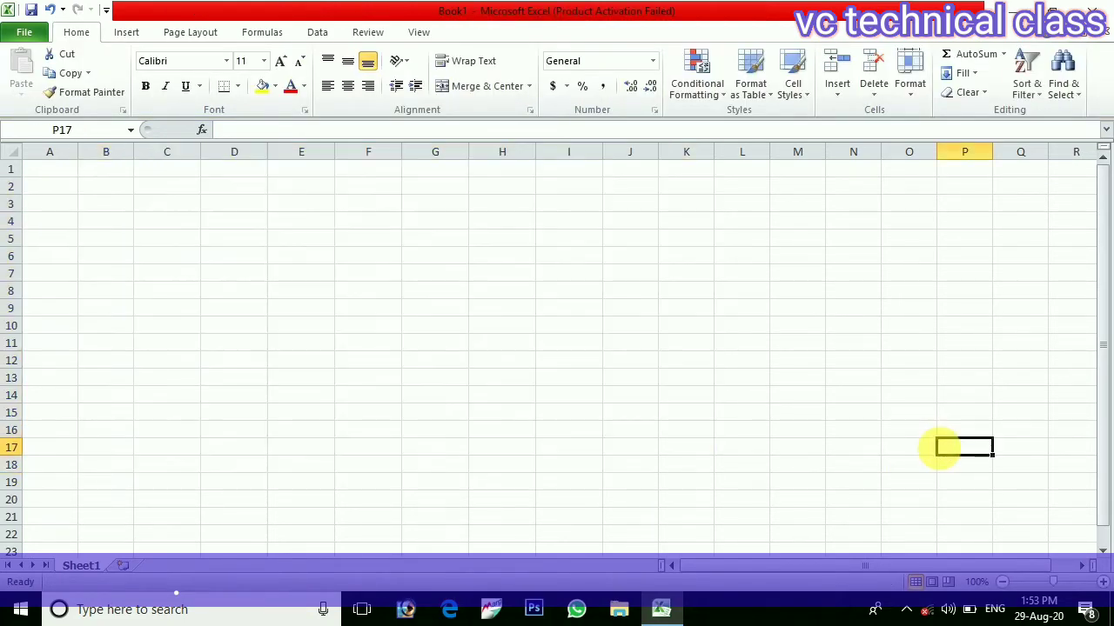
pyautogui.click(127, 35)
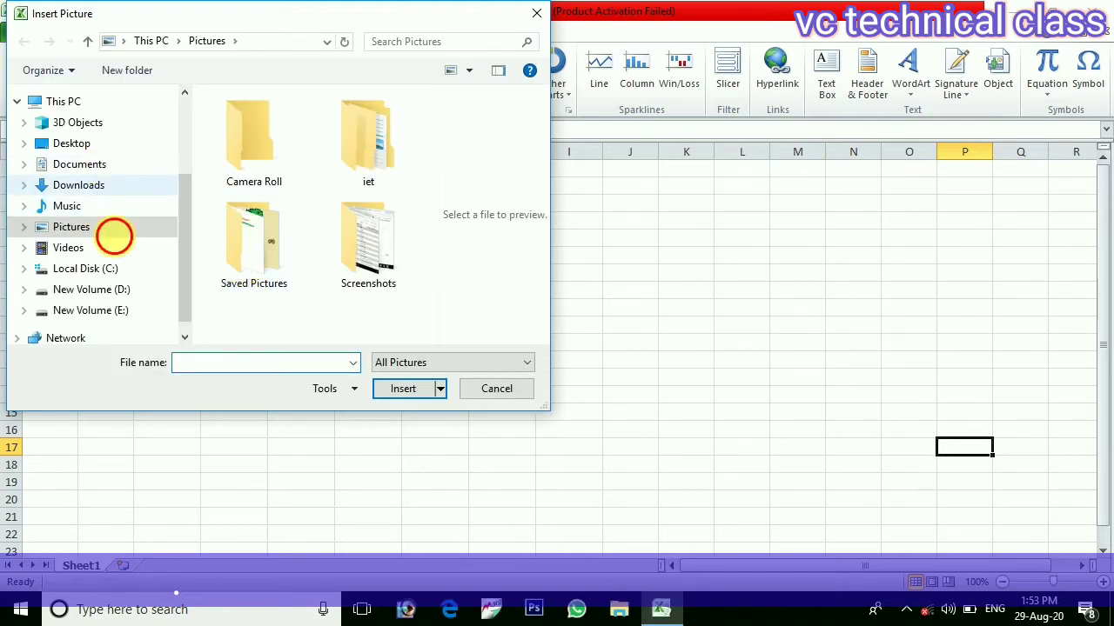
pyautogui.click(84, 146)
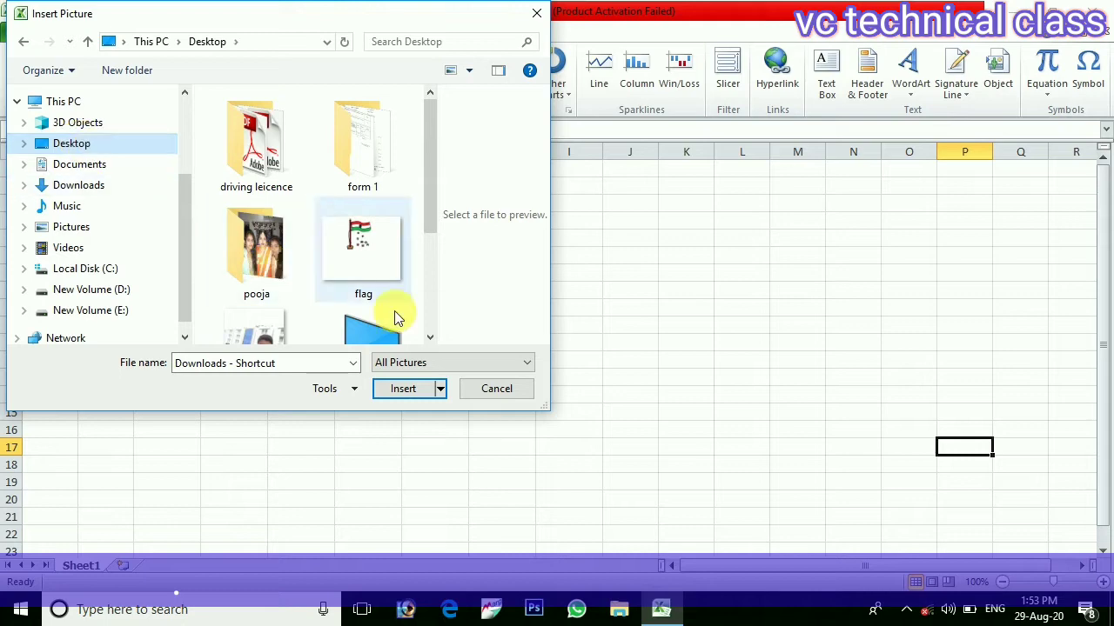
pyautogui.scroll(-2, 429, 337)
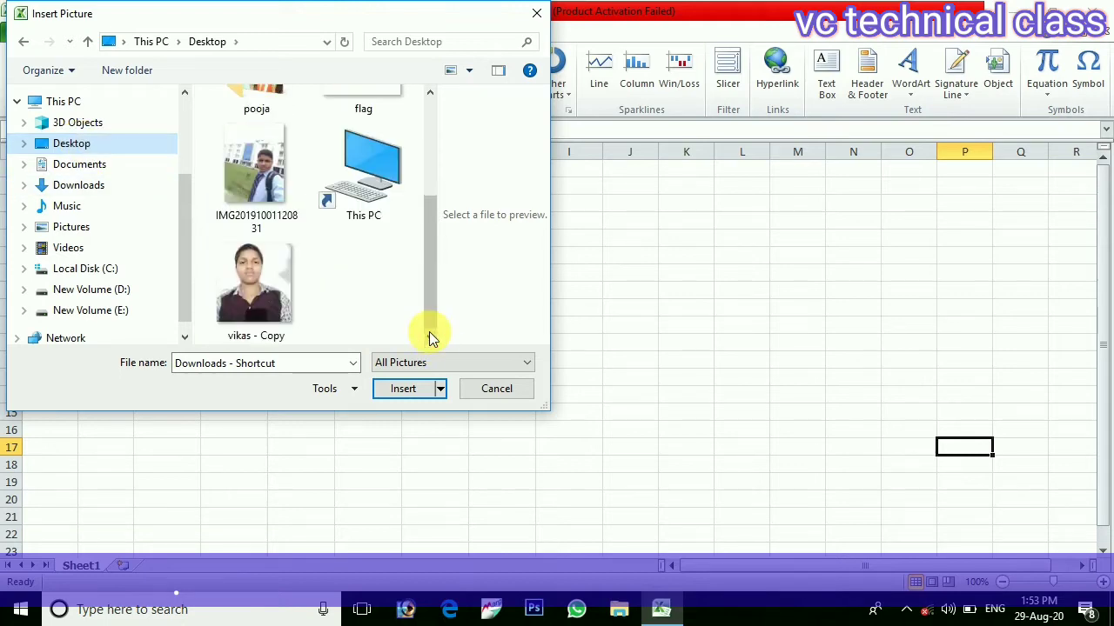
pyautogui.click(275, 212)
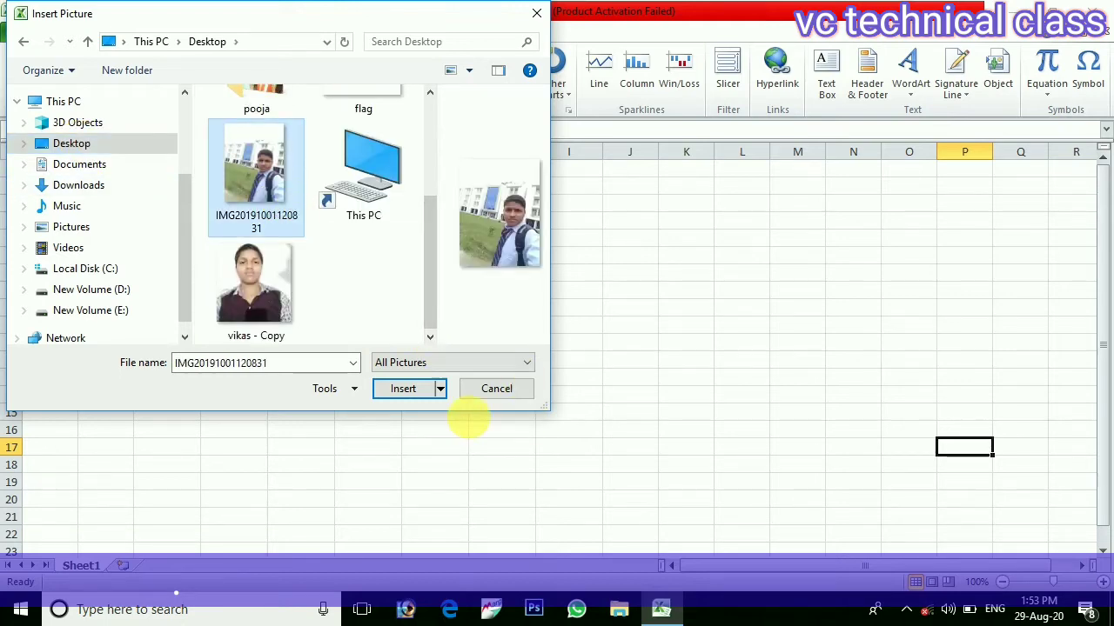
pyautogui.click(401, 389)
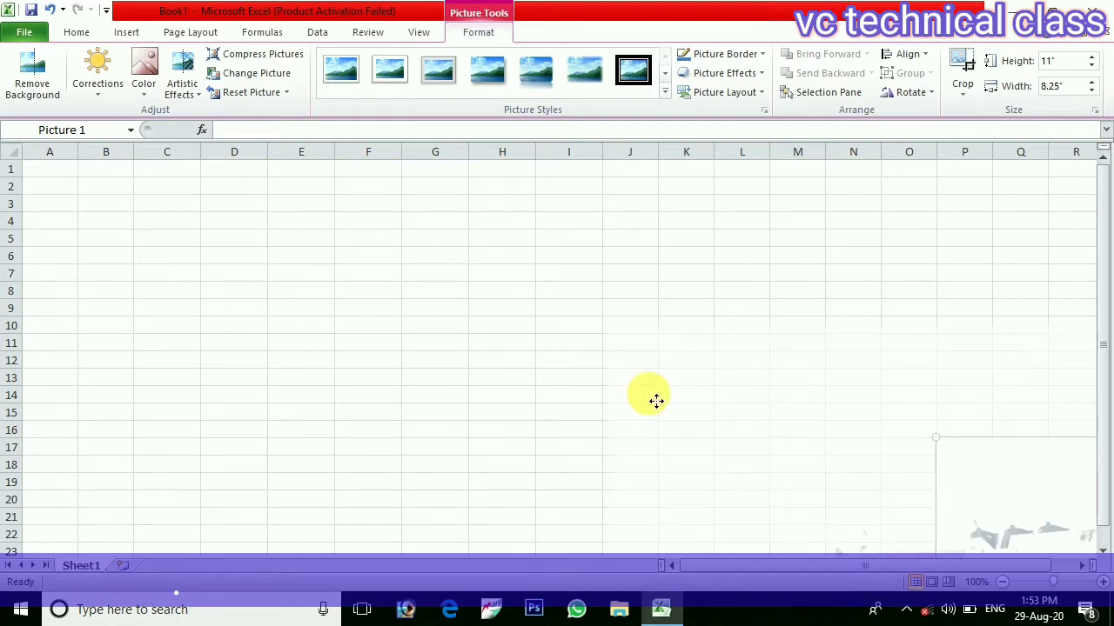
pyautogui.moveTo(526, 362); pyautogui.dragTo(523, 361)
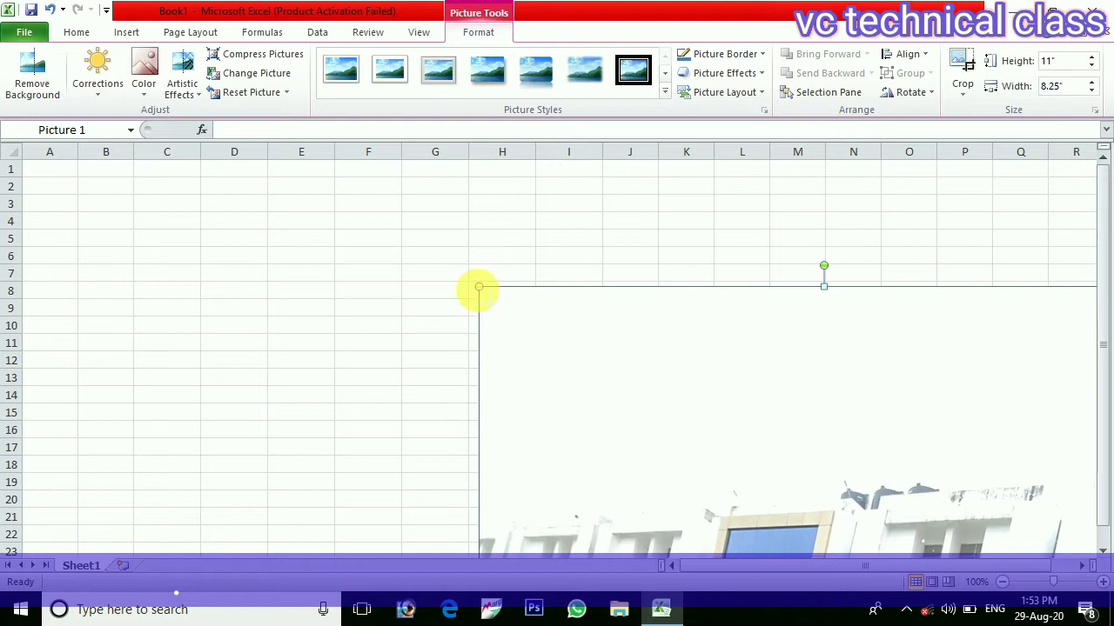
# - Shrink the picture proportionally to about 7.94" high by 5.95" wide and move its upper-left corner into cell B1
pyautogui.moveTo(479, 288); pyautogui.dragTo(505, 317)
pyautogui.moveTo(581, 343); pyautogui.dragTo(811, 445)
pyautogui.click(830, 458)
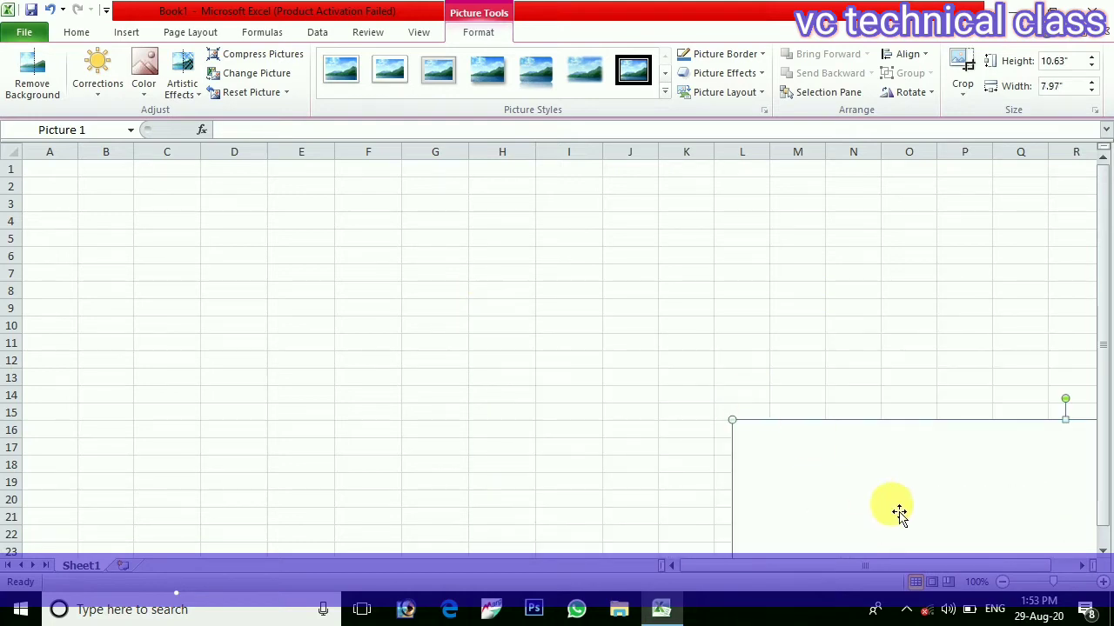
pyautogui.moveTo(891, 505); pyautogui.dragTo(201, 110)
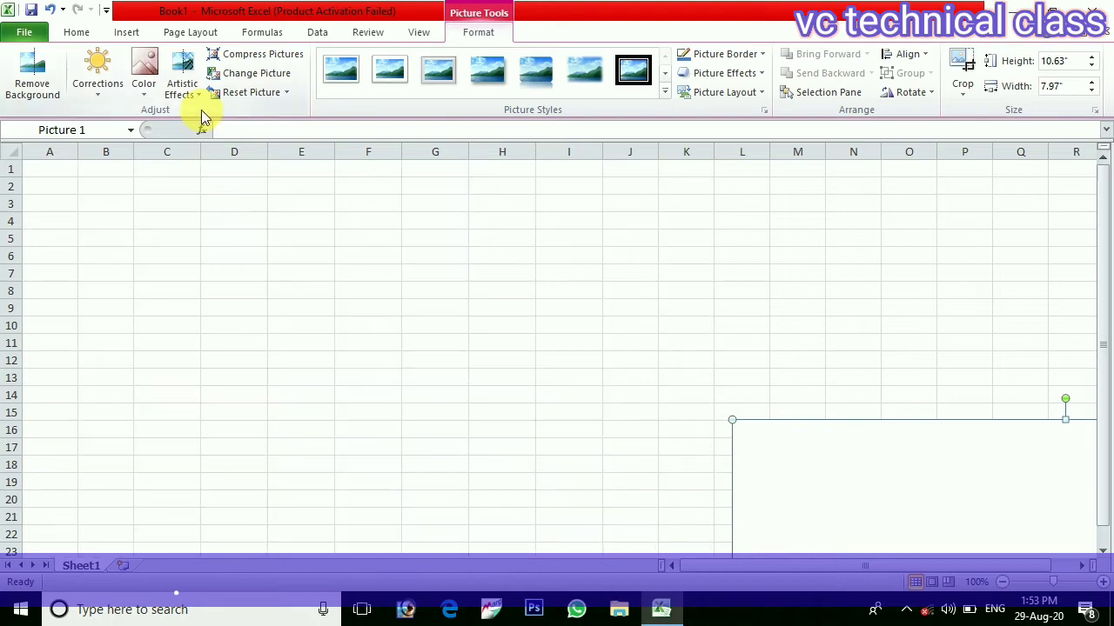
pyautogui.moveTo(917, 482); pyautogui.dragTo(381, 278)
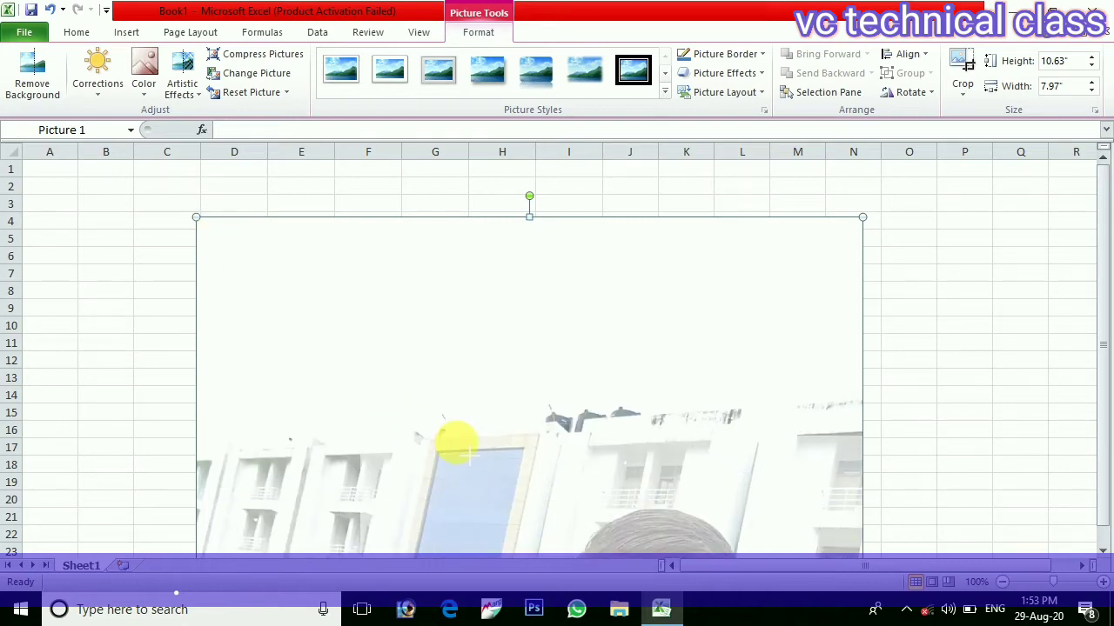
pyautogui.moveTo(470, 456); pyautogui.dragTo(470, 457)
pyautogui.moveTo(574, 529); pyautogui.dragTo(337, 186)
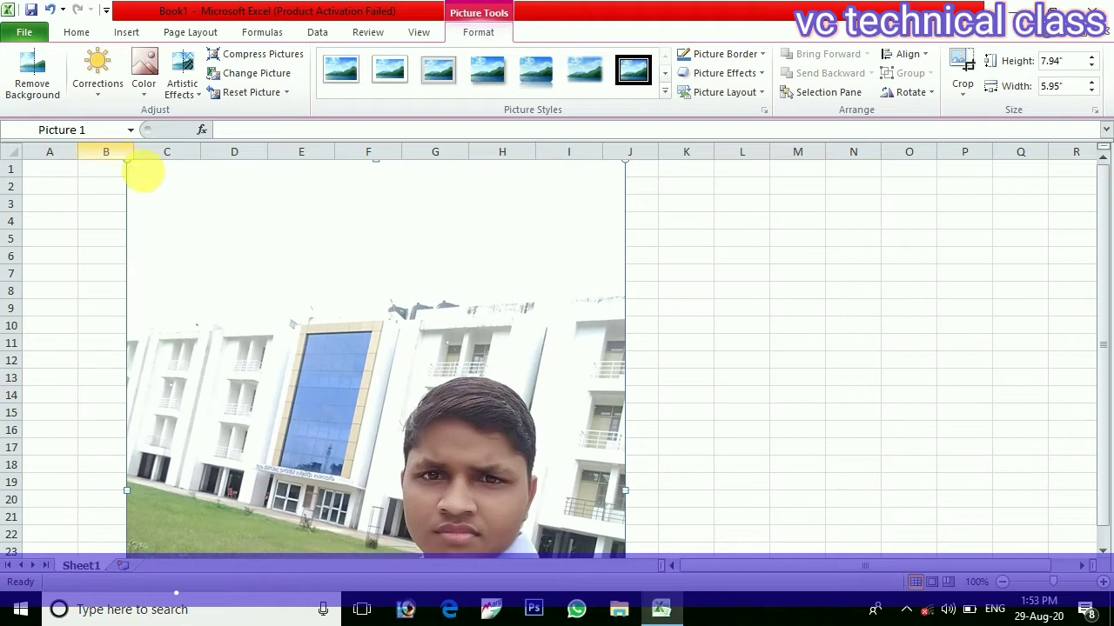
# - Reduce the picture further to about 3.03" by 2.27", place its upper-left corner at cell E4, and deselect it
pyautogui.moveTo(130, 163); pyautogui.dragTo(443, 368)
pyautogui.moveTo(530, 468); pyautogui.dragTo(450, 257)
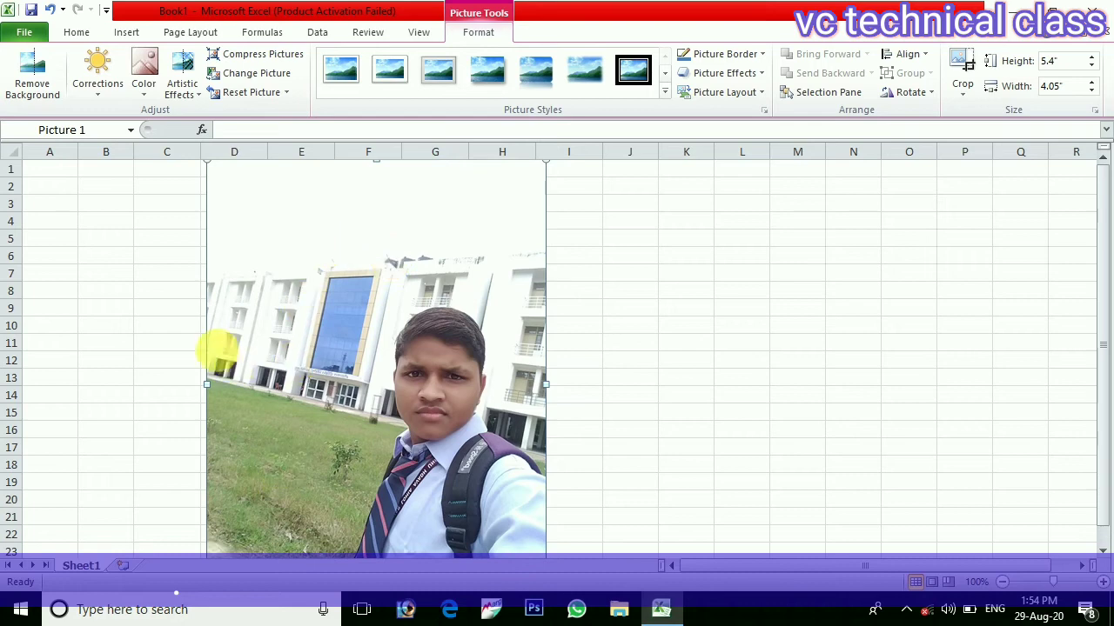
pyautogui.moveTo(332, 220); pyautogui.dragTo(354, 267)
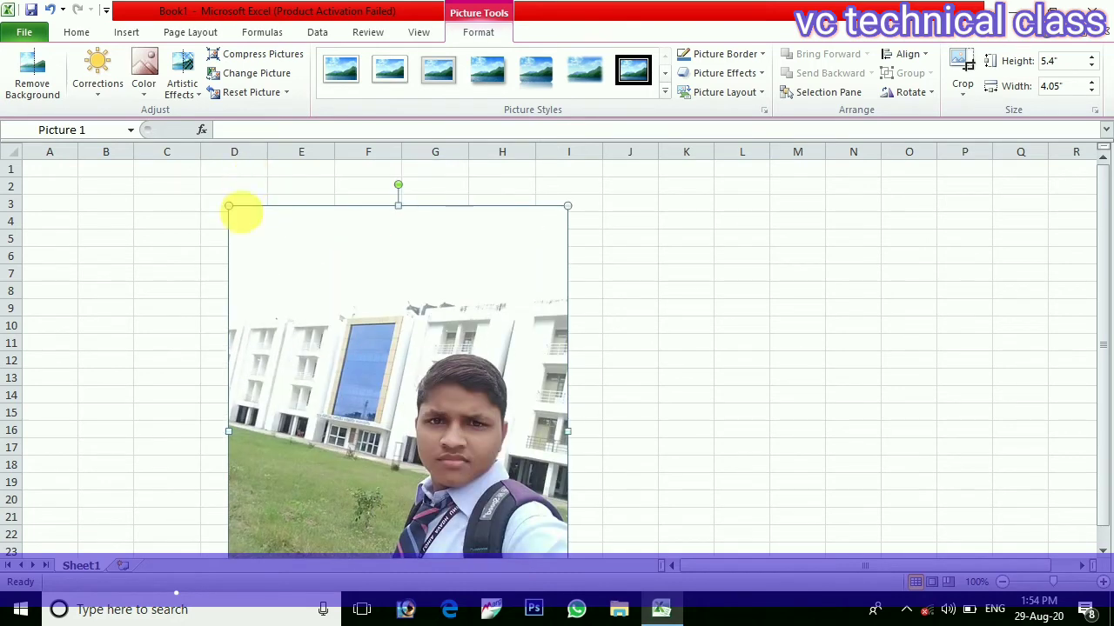
pyautogui.moveTo(231, 207); pyautogui.dragTo(441, 405)
pyautogui.moveTo(490, 479); pyautogui.dragTo(392, 311)
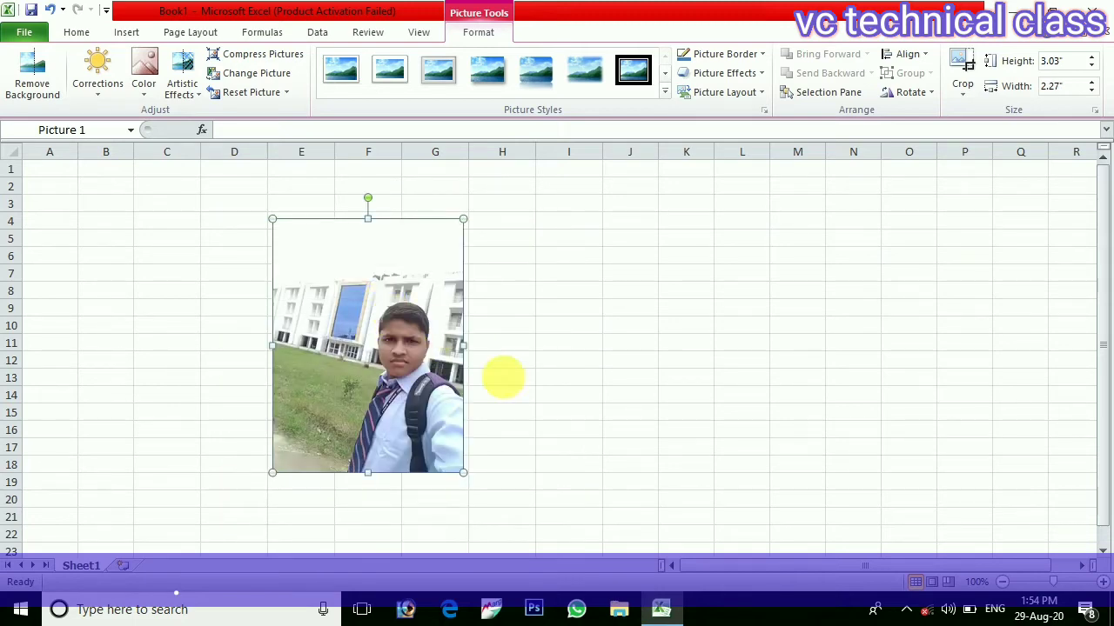
pyautogui.moveTo(617, 258); pyautogui.dragTo(556, 222)
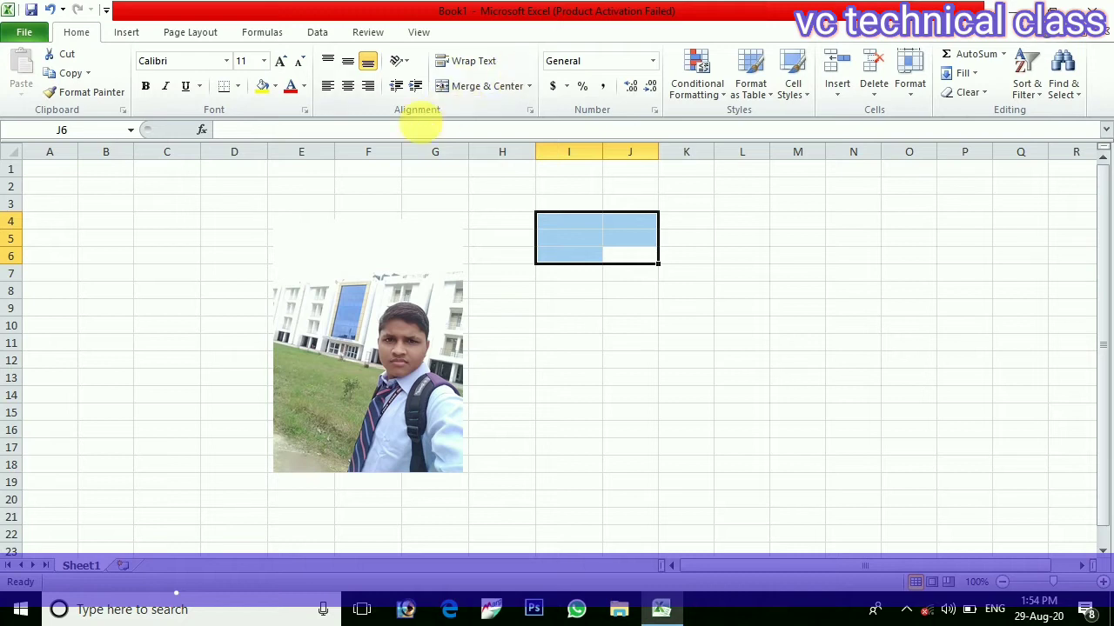
# - Apply the second-strongest Color Saturation preset to the picture
pyautogui.click(435, 341)
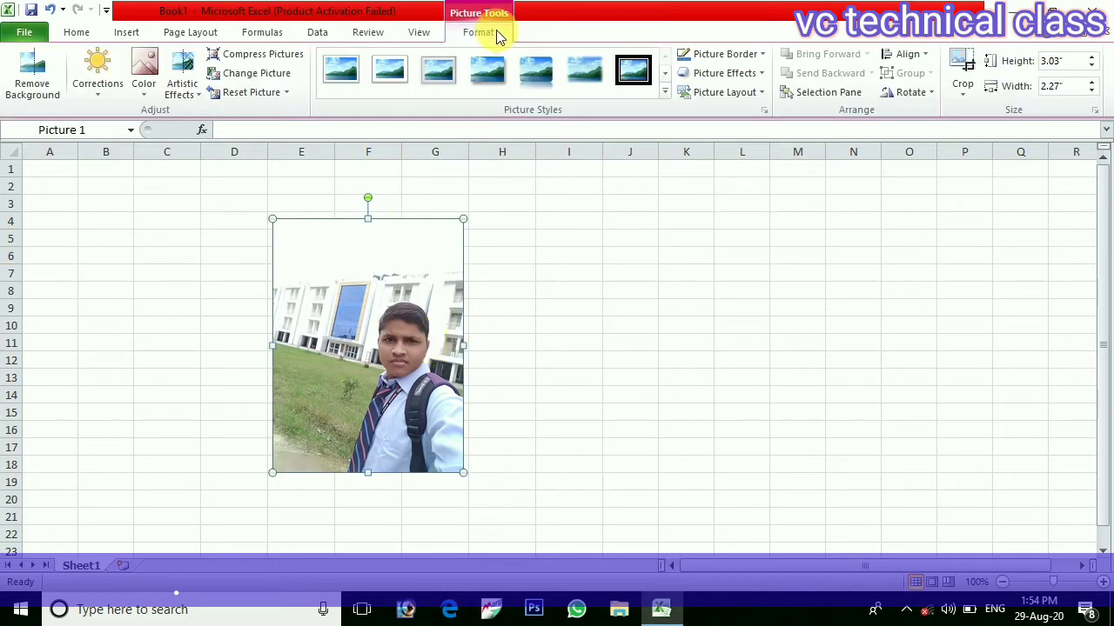
pyautogui.click(96, 97)
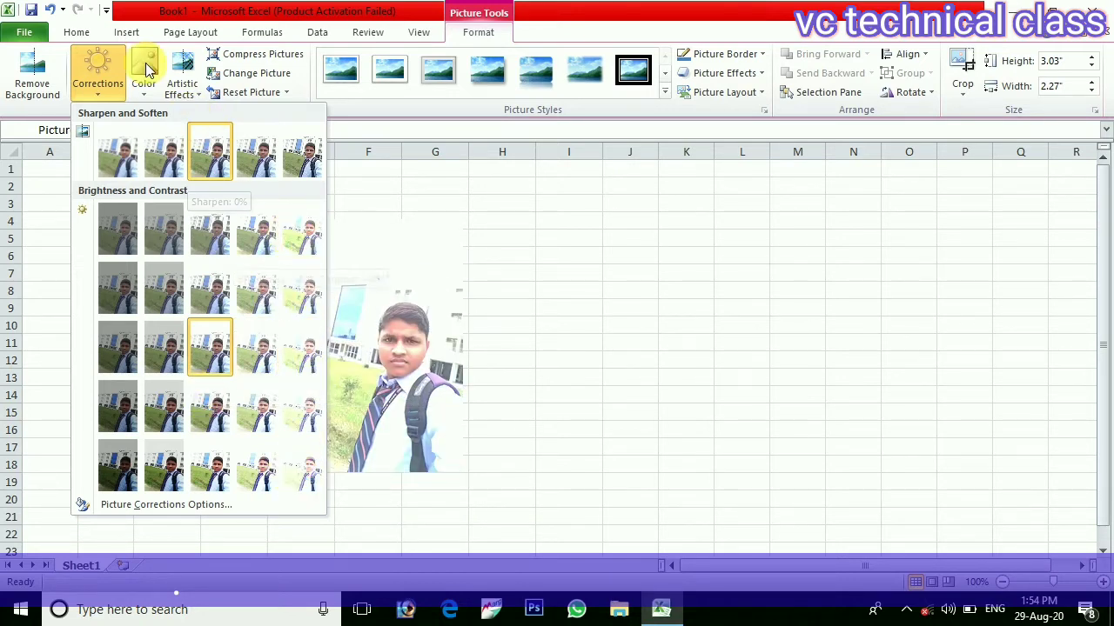
pyautogui.click(143, 96)
pyautogui.click(143, 95)
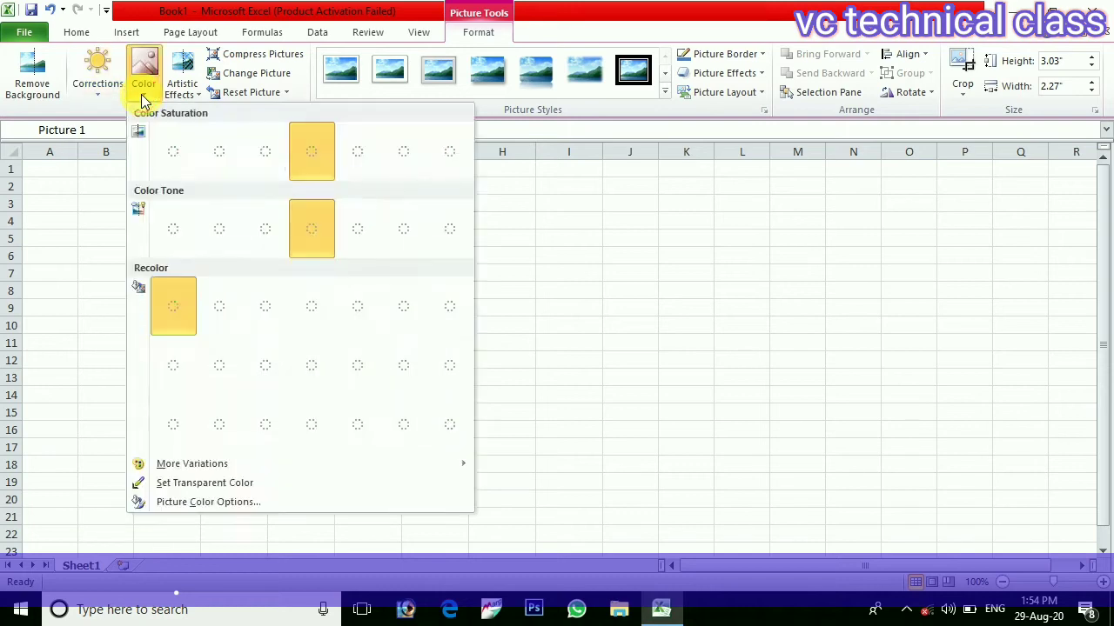
pyautogui.click(148, 97)
pyautogui.click(151, 99)
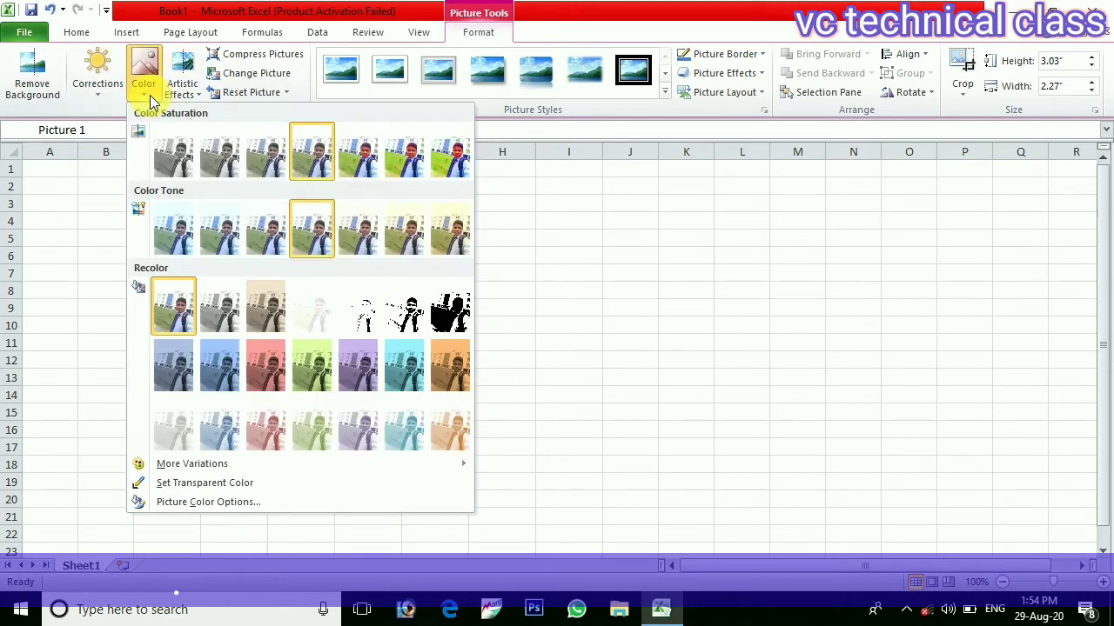
pyautogui.click(418, 169)
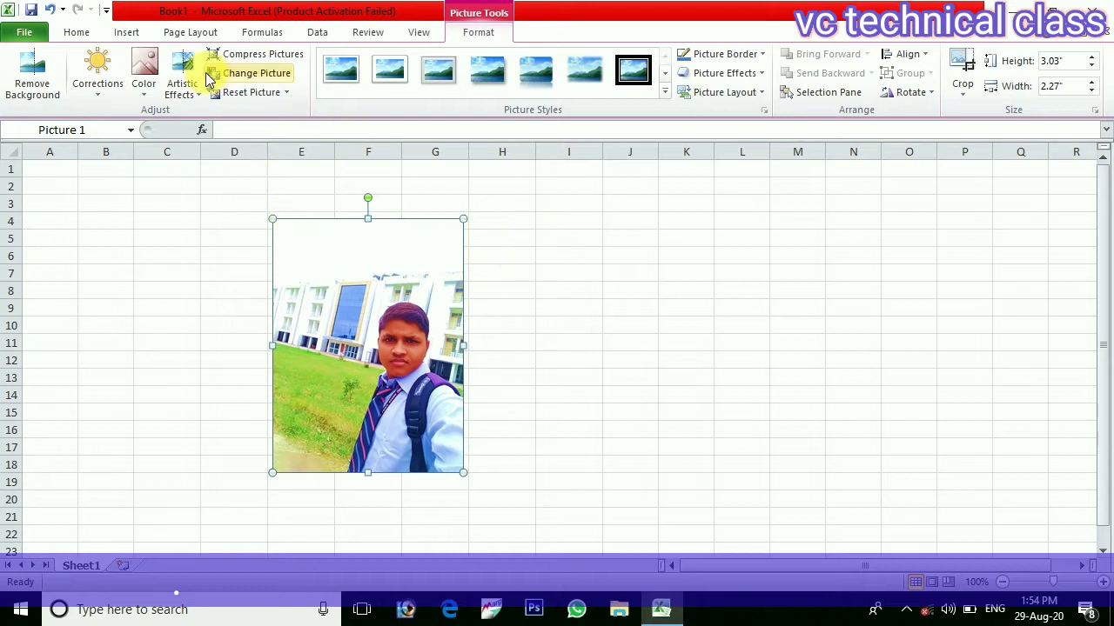
# - Try the third artistic effect in the gallery's third row on the picture, then undo the picture adjustments
pyautogui.click(195, 95)
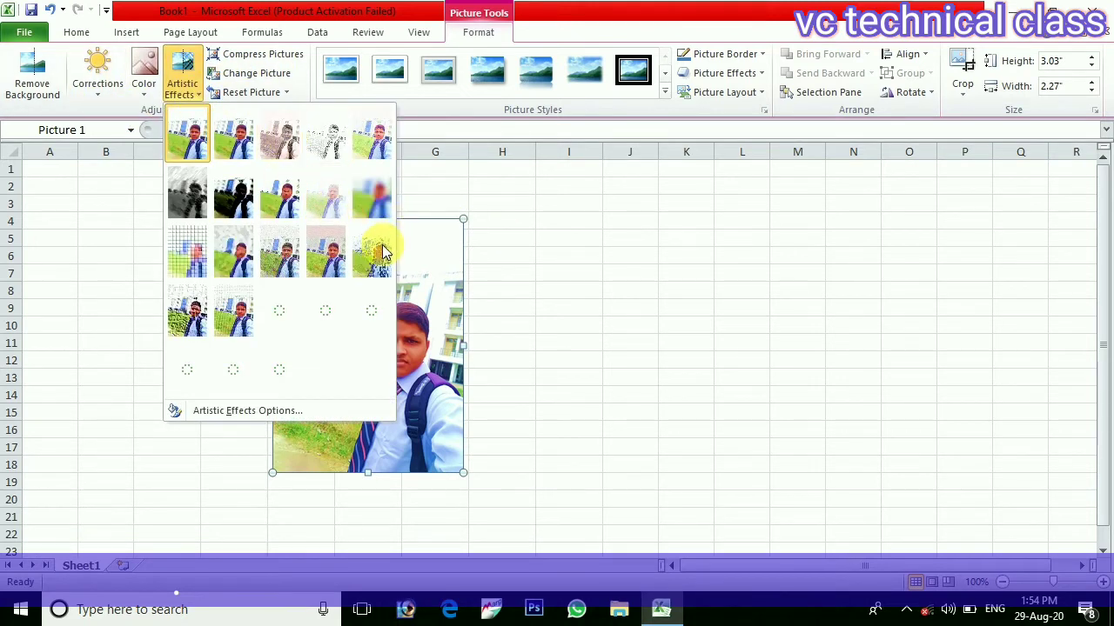
pyautogui.click(295, 250)
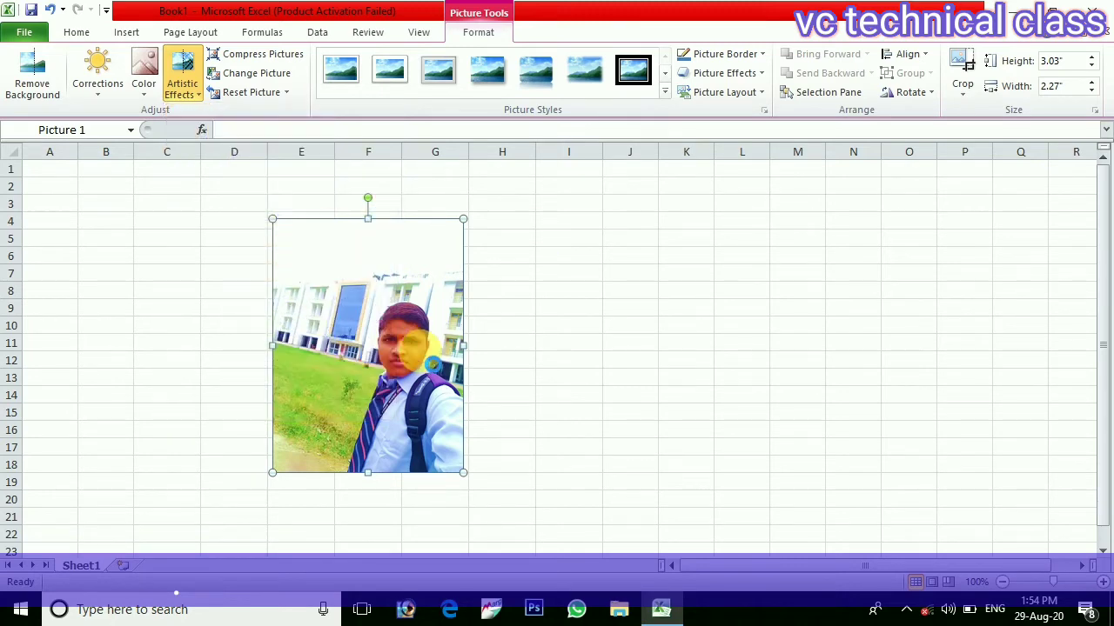
pyautogui.hotkey('ctrl', 'z')
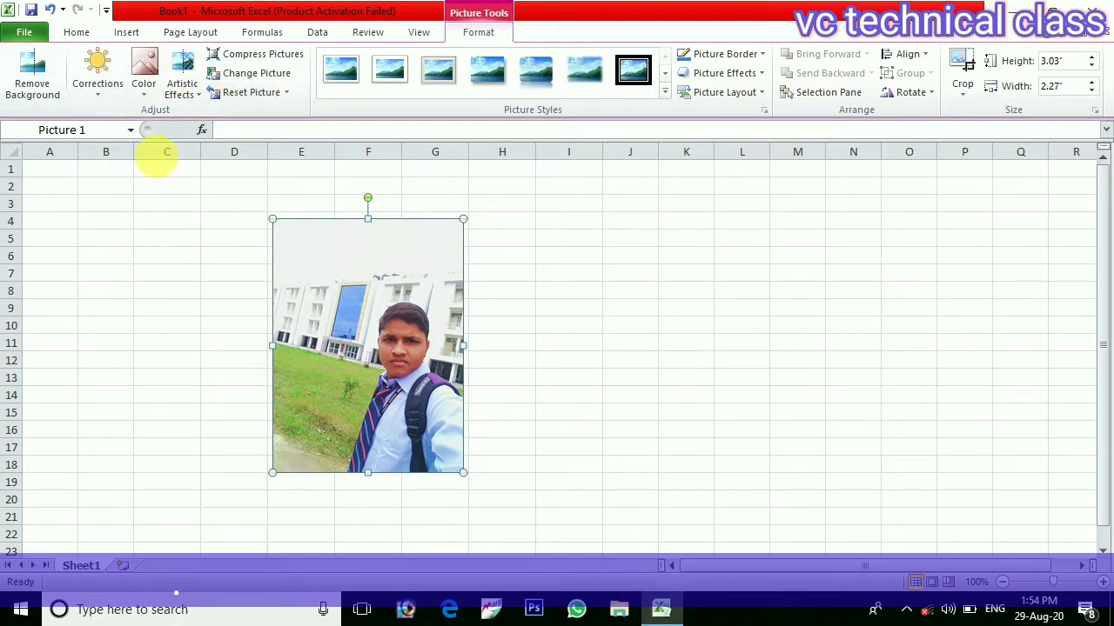
# - Try Remove Background on the picture with the automatically marked area, then undo the background removal
pyautogui.click(32, 87)
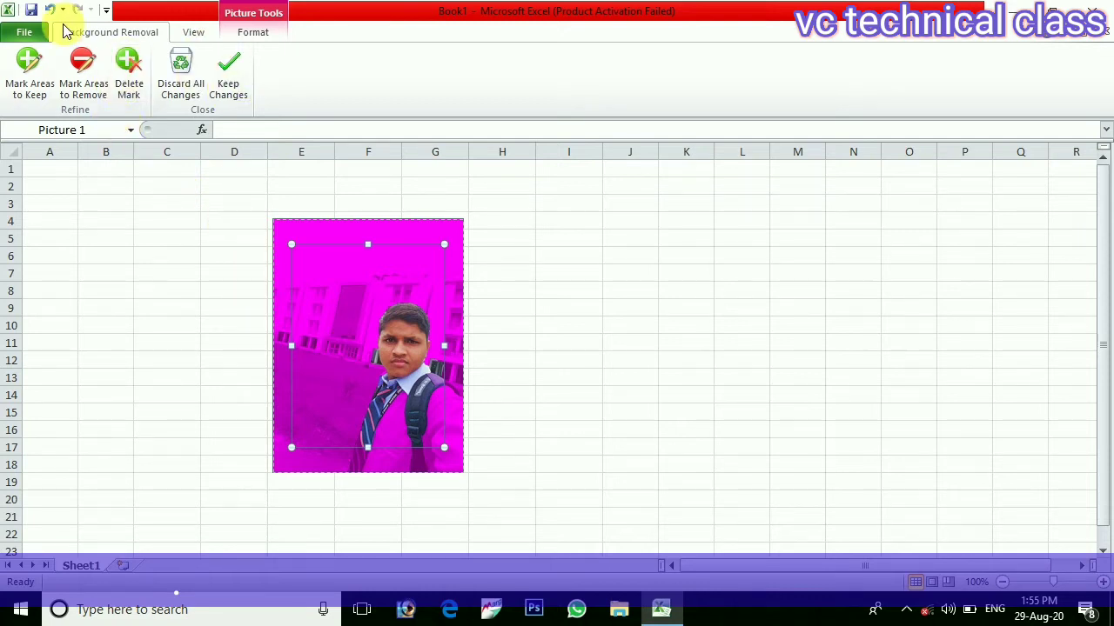
pyautogui.click(243, 41)
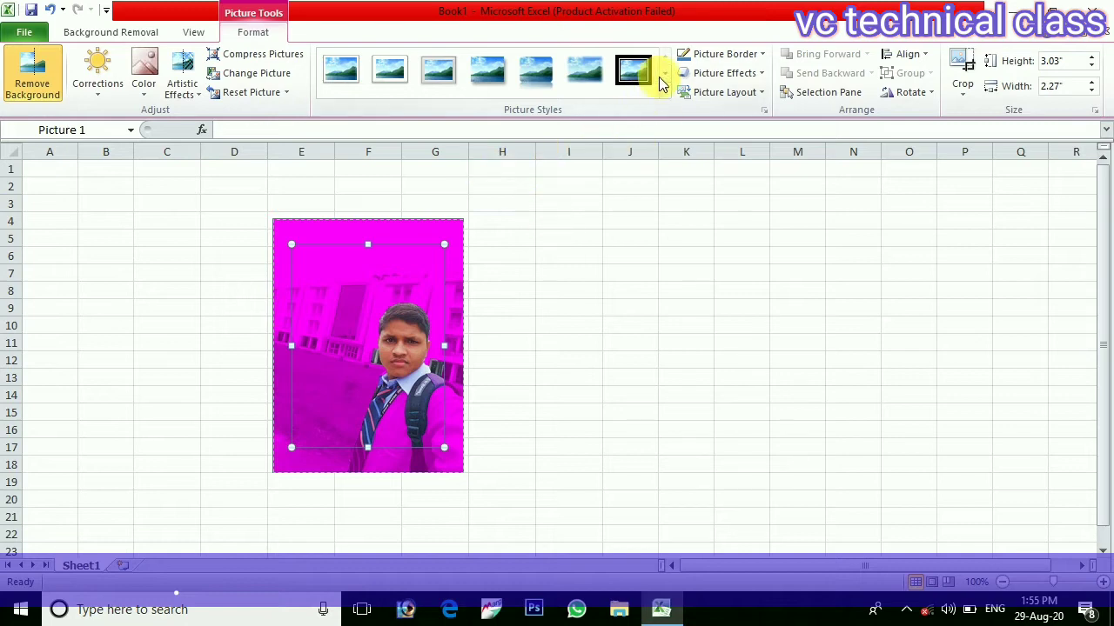
pyautogui.click(562, 293)
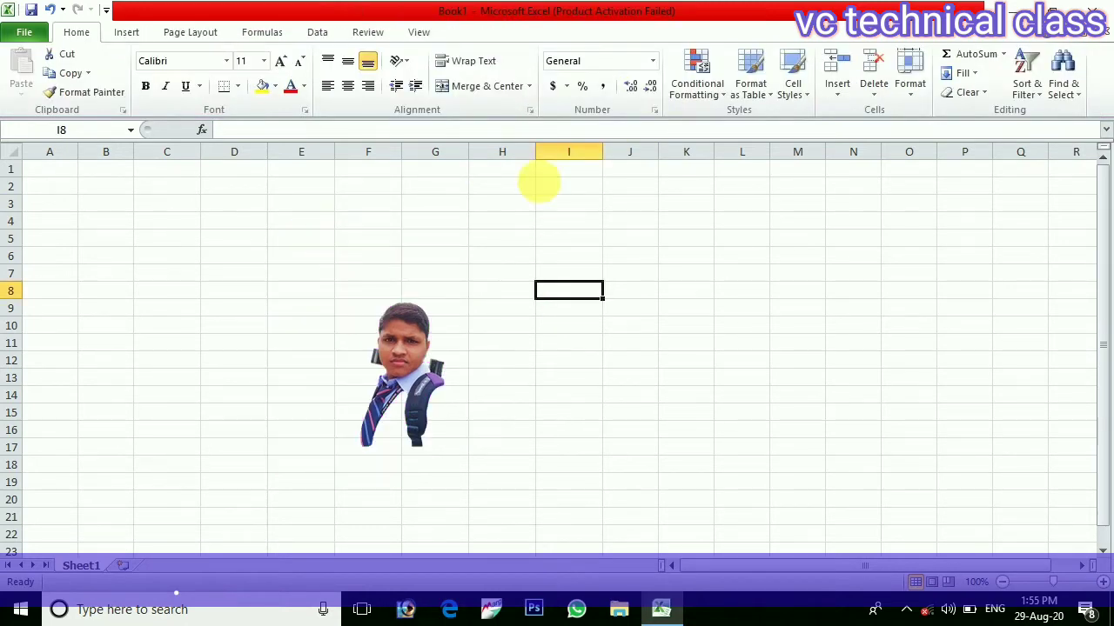
pyautogui.doubleClick(401, 374)
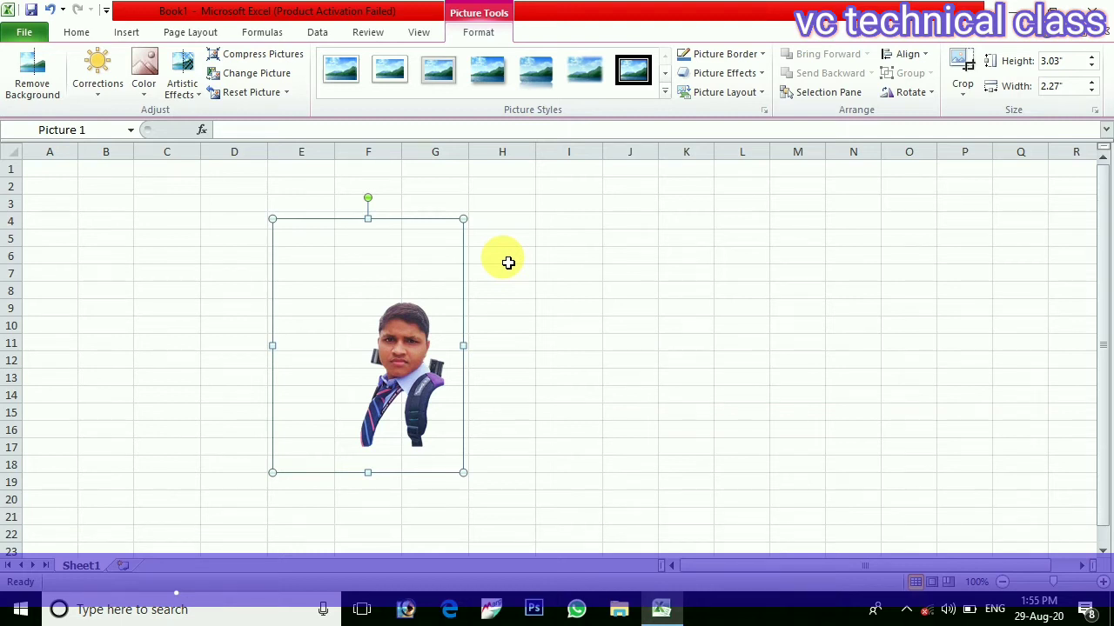
pyautogui.hotkey('ctrl', 'z')
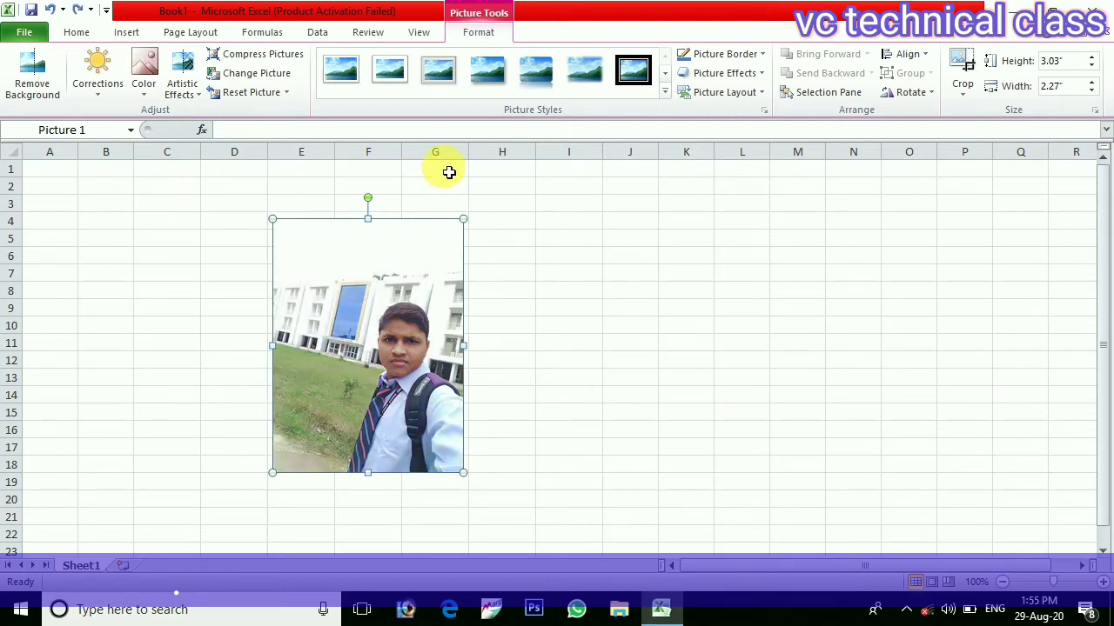
# - Move the picture so its upper-left corner lies in cell D7 and apply the picture style with a wide black frame and shadow
pyautogui.hotkey('ctrl', 'z')
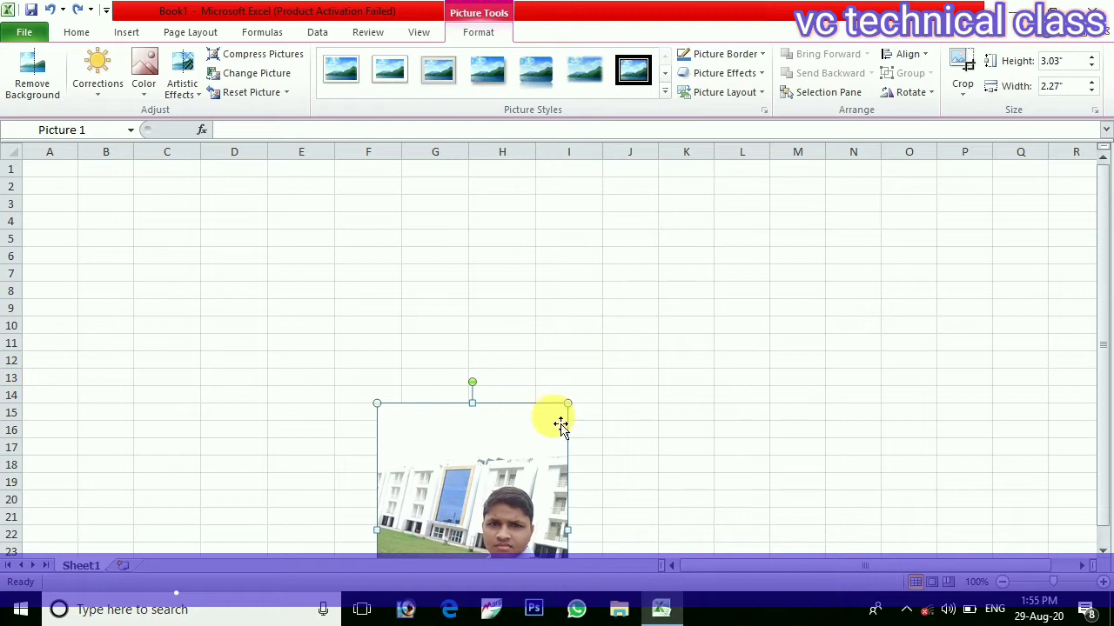
pyautogui.hotkey('ctrl', 'y')
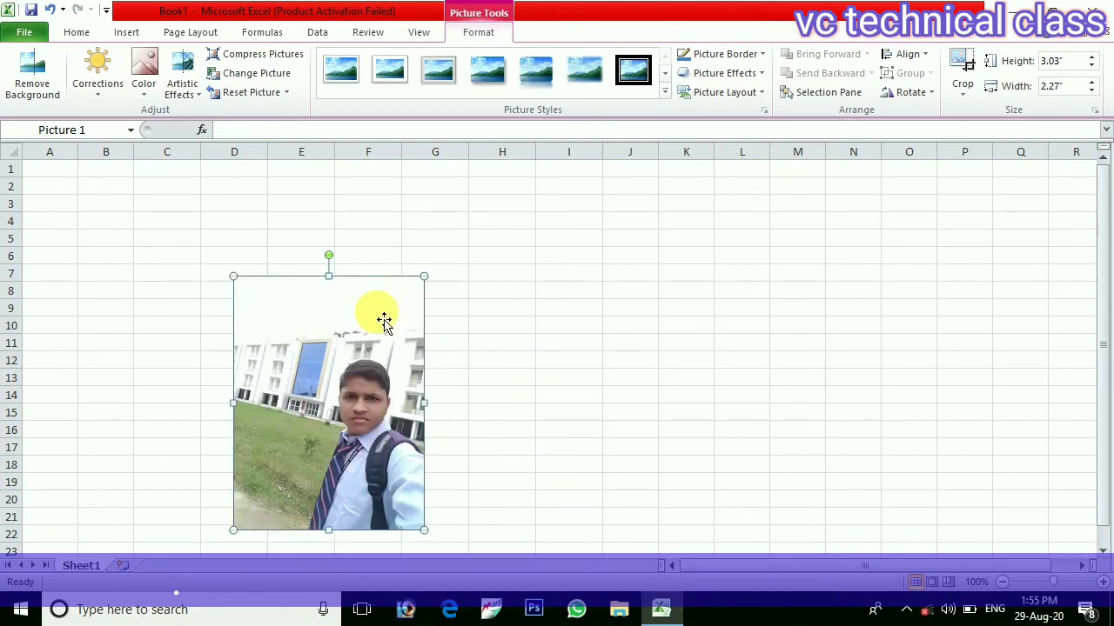
pyautogui.click(669, 87)
pyautogui.click(330, 115)
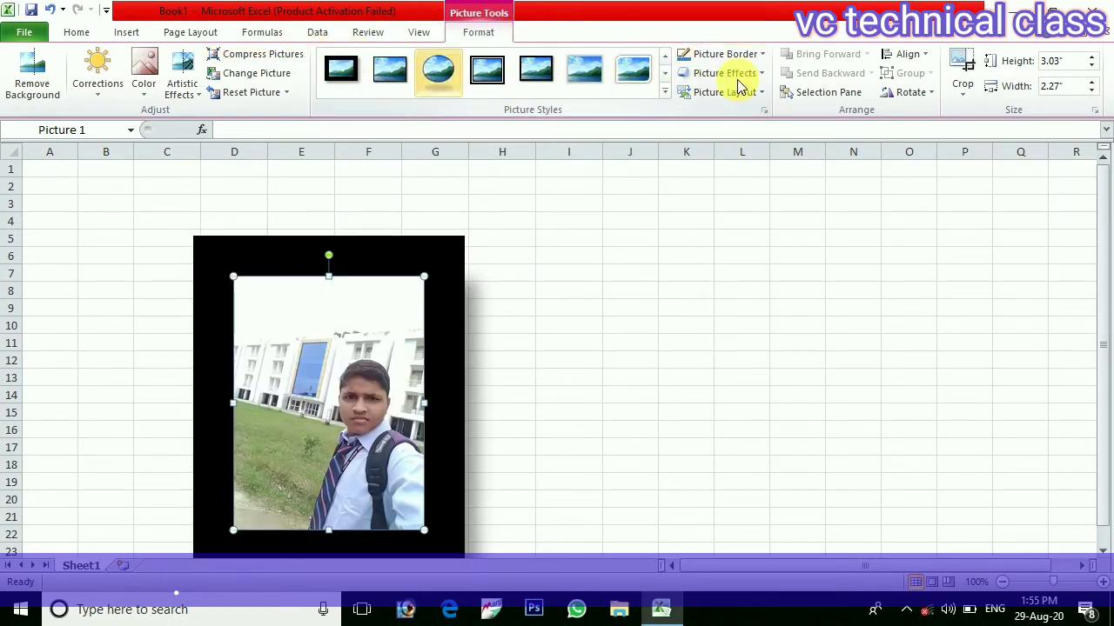
# - Color the picture's border standard red and add the red glow from the third row of Glow Variations
pyautogui.click(765, 56)
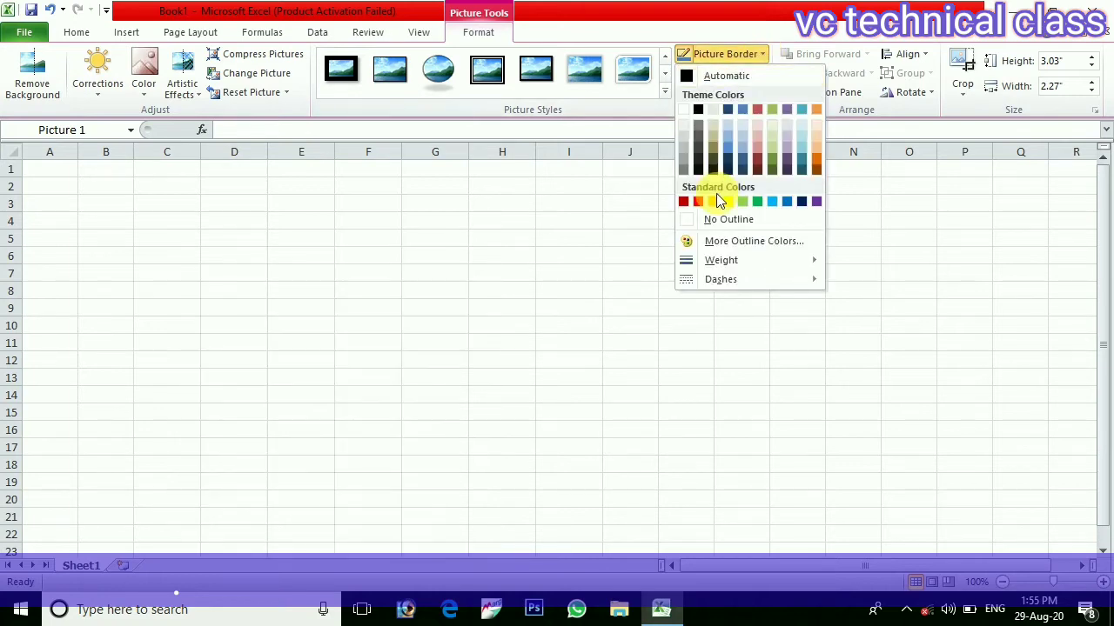
pyautogui.click(696, 202)
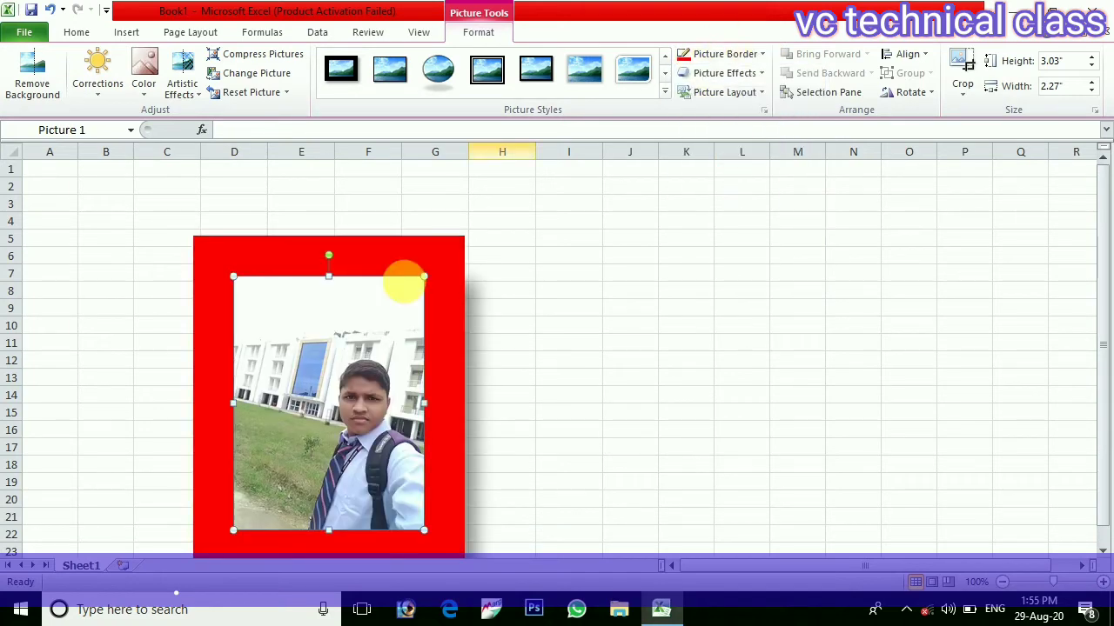
pyautogui.click(762, 77)
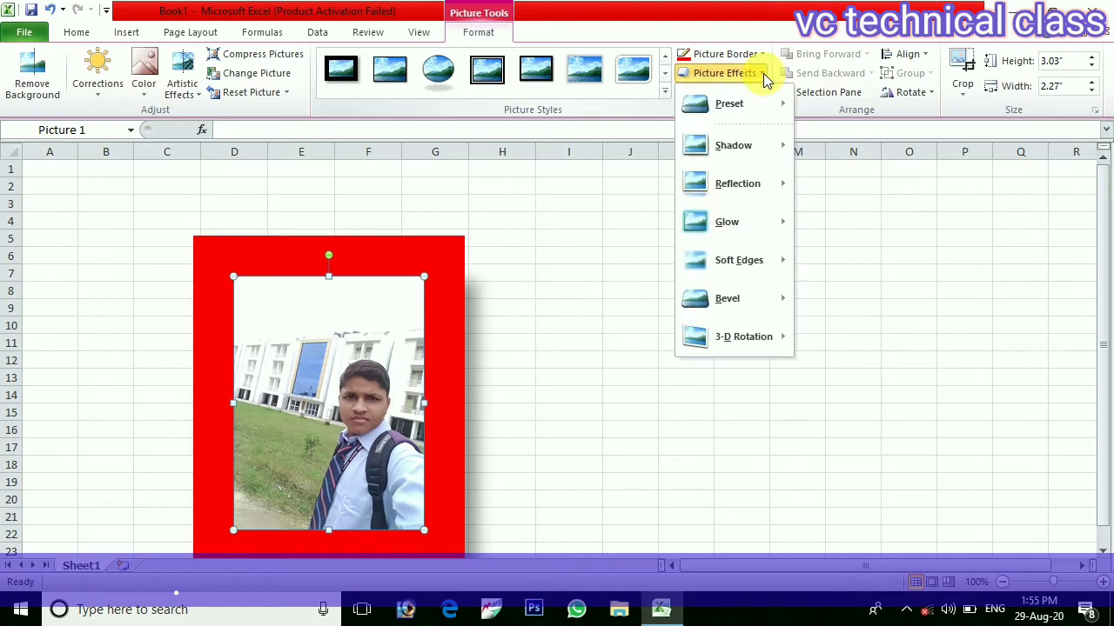
pyautogui.moveTo(736, 228)
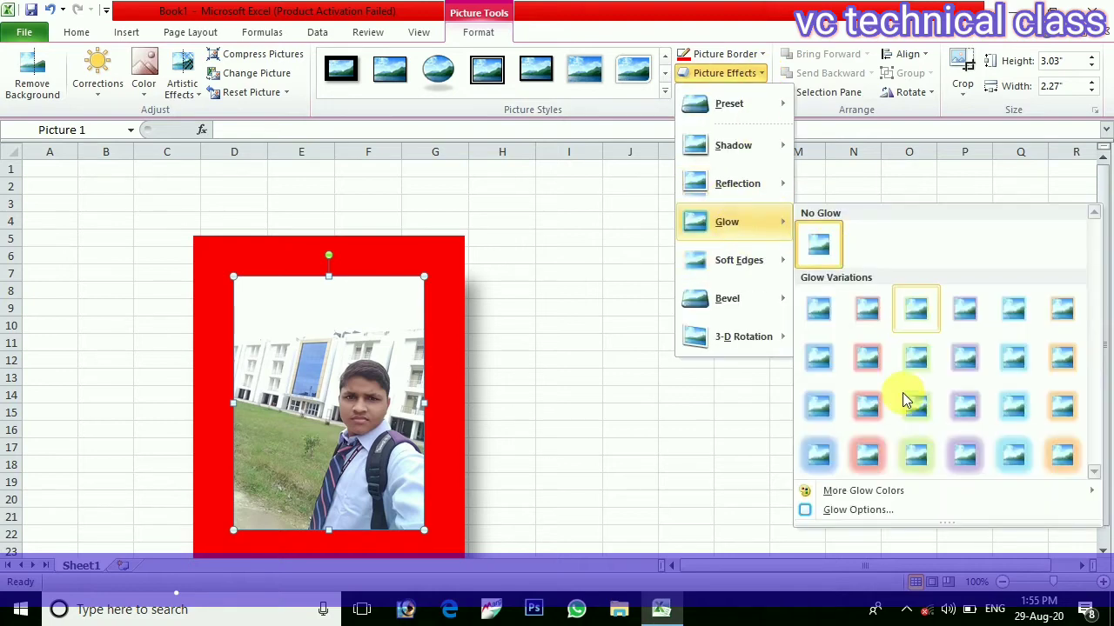
pyautogui.click(868, 405)
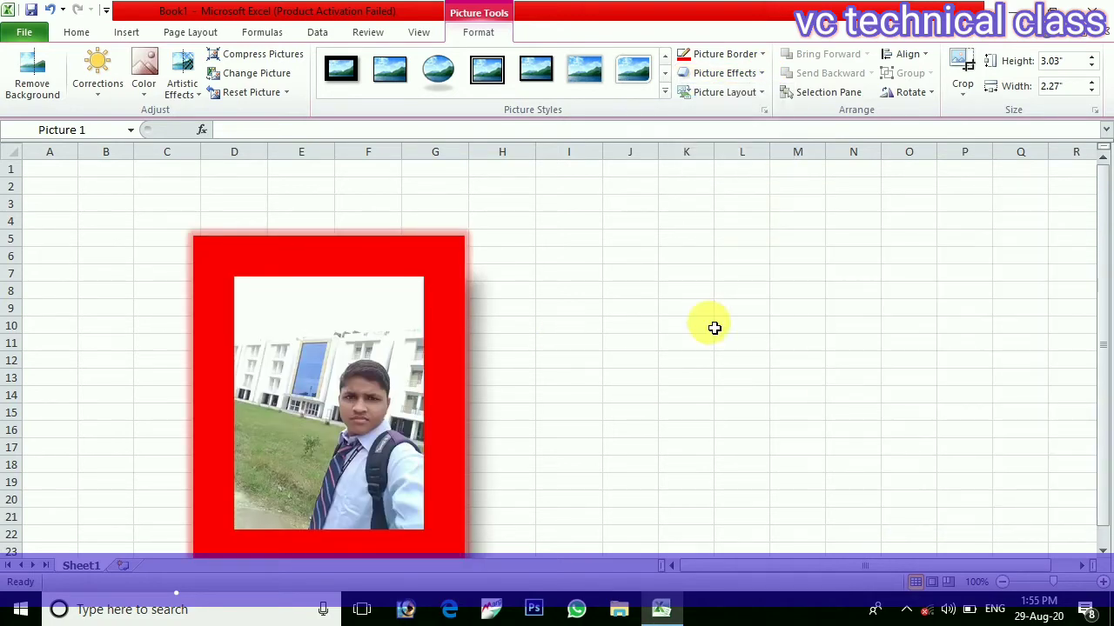
pyautogui.click(628, 272)
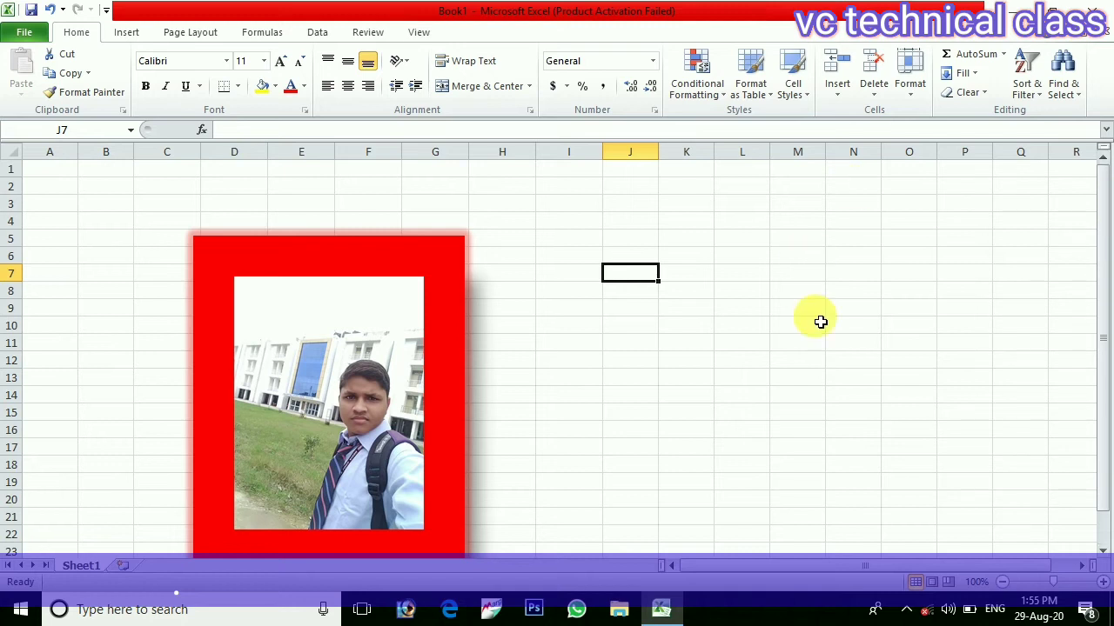
# - Search Clip Art for "man" with Office.com content included, then close the search
pyautogui.click(122, 33)
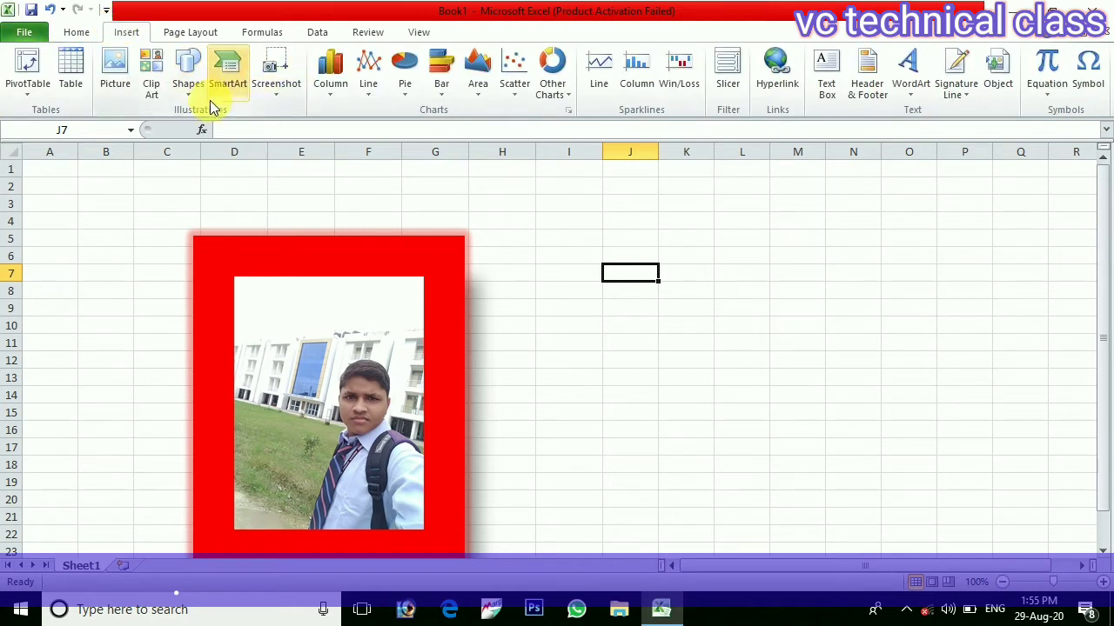
pyautogui.click(154, 88)
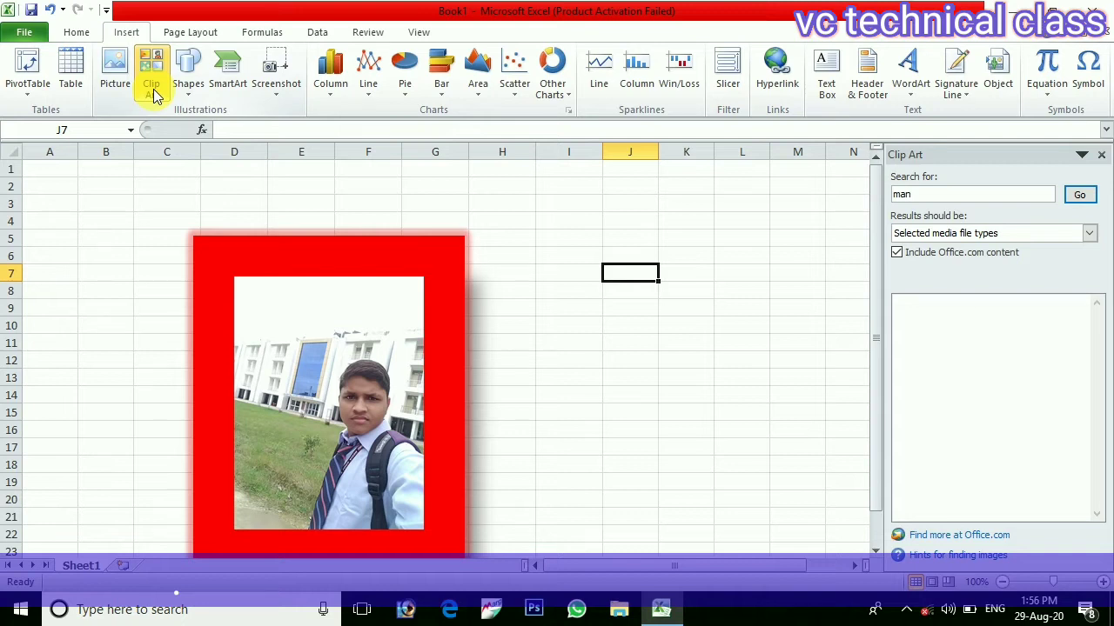
pyautogui.click(154, 89)
pyautogui.click(1081, 196)
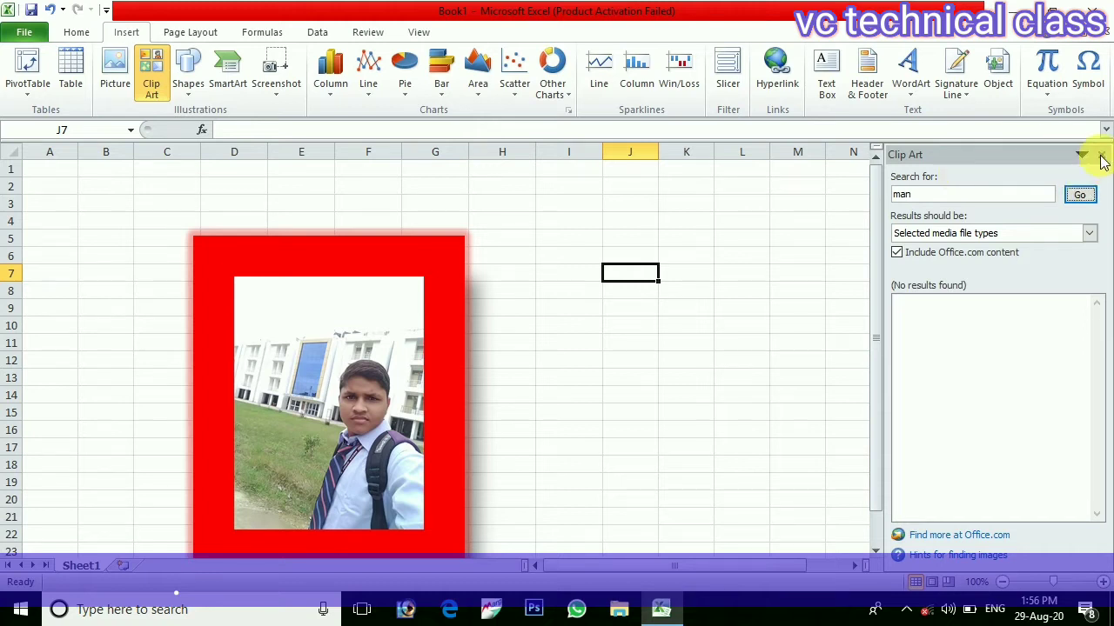
pyautogui.click(967, 357)
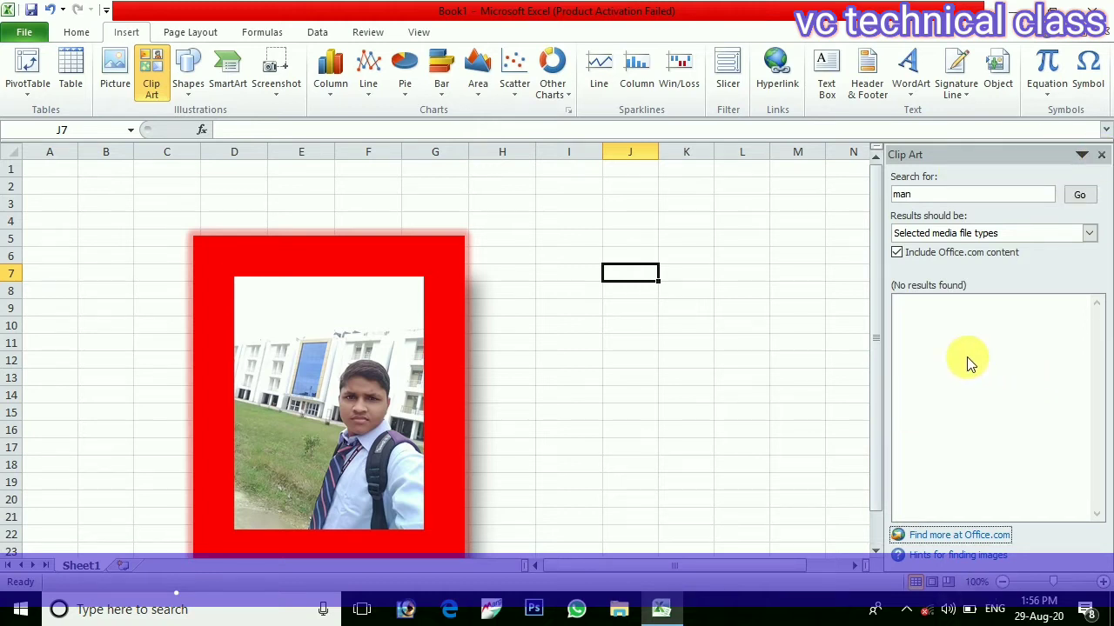
pyautogui.click(1101, 156)
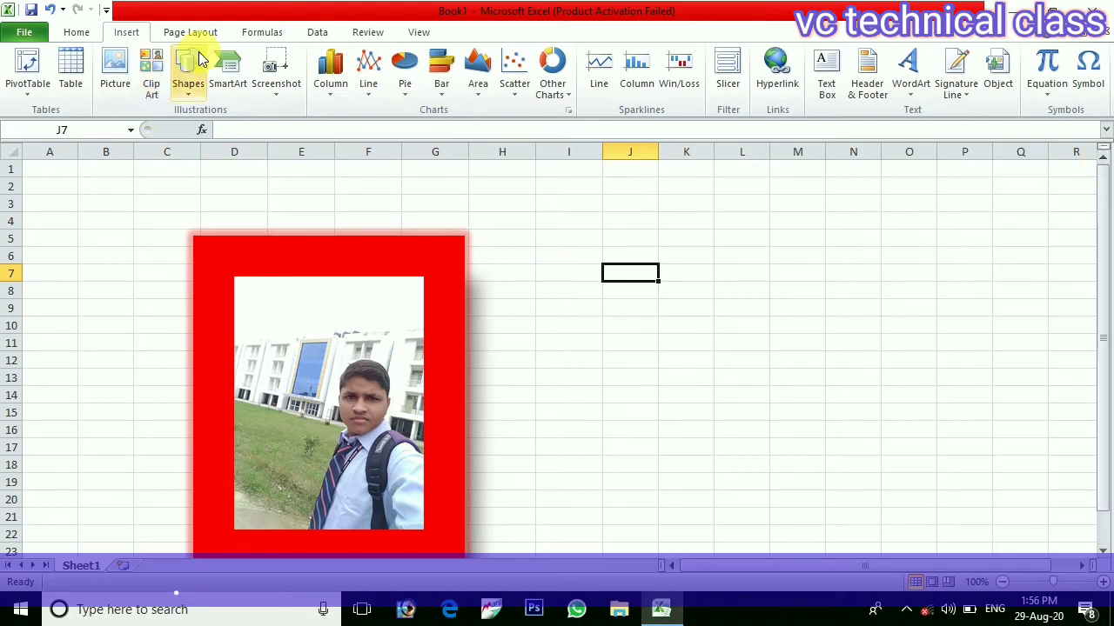
# - Draw a flowchart Data parallelogram about 1.52" high and 2.68" wide beside the picture and apply the red shape style from the fifth row
pyautogui.click(187, 87)
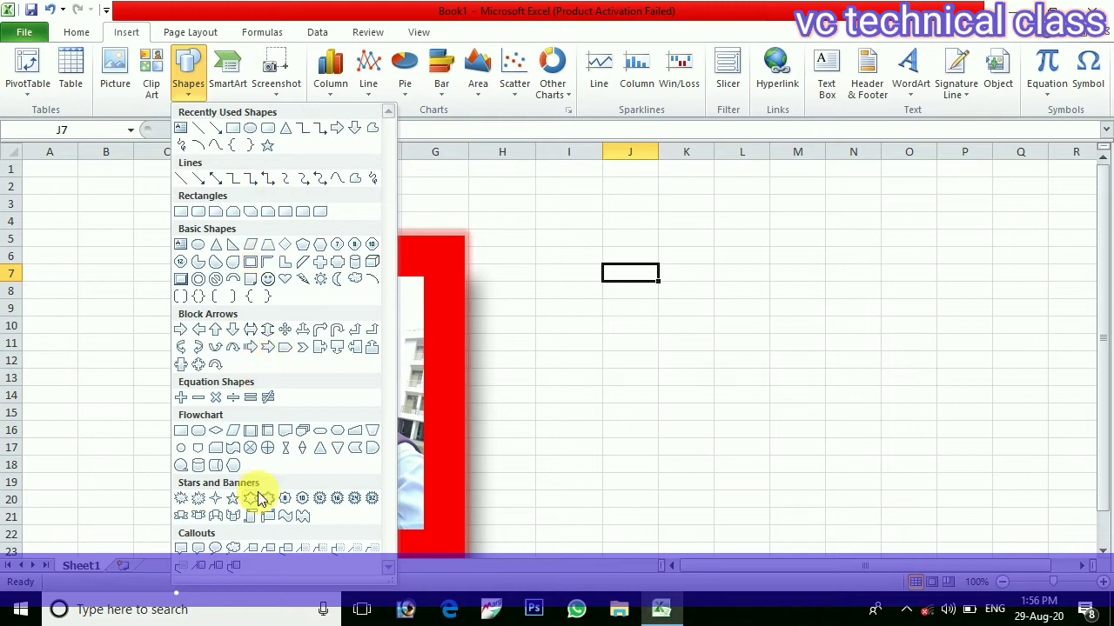
pyautogui.click(234, 430)
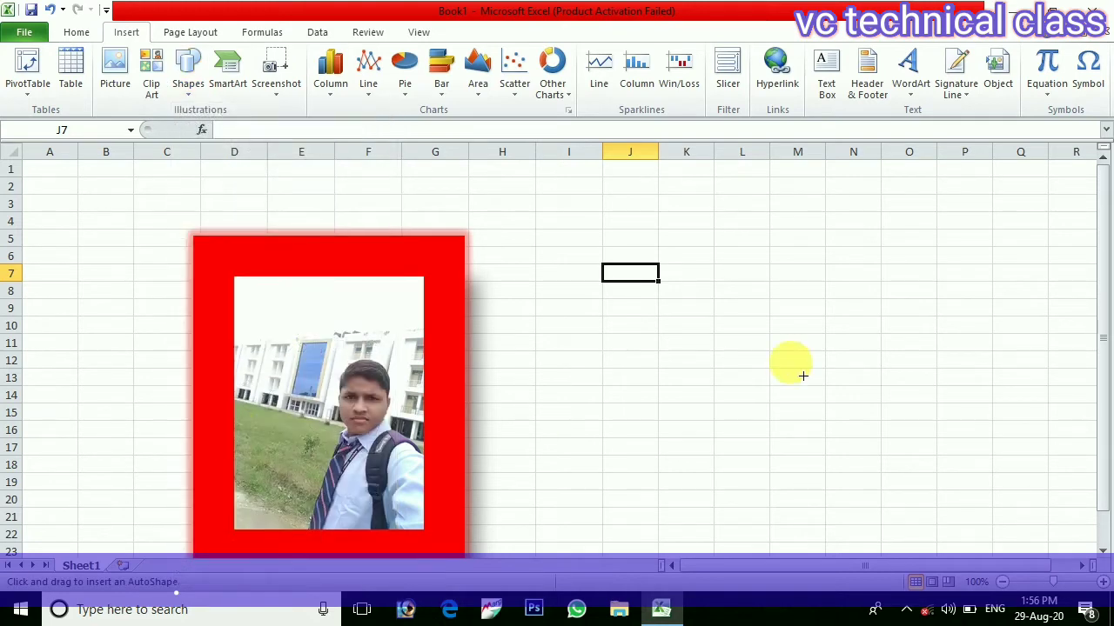
pyautogui.moveTo(696, 304)
pyautogui.mouseDown()
pyautogui.moveTo(765, 385)
pyautogui.moveTo(925, 390)
pyautogui.moveTo(922, 435)
pyautogui.mouseUp()
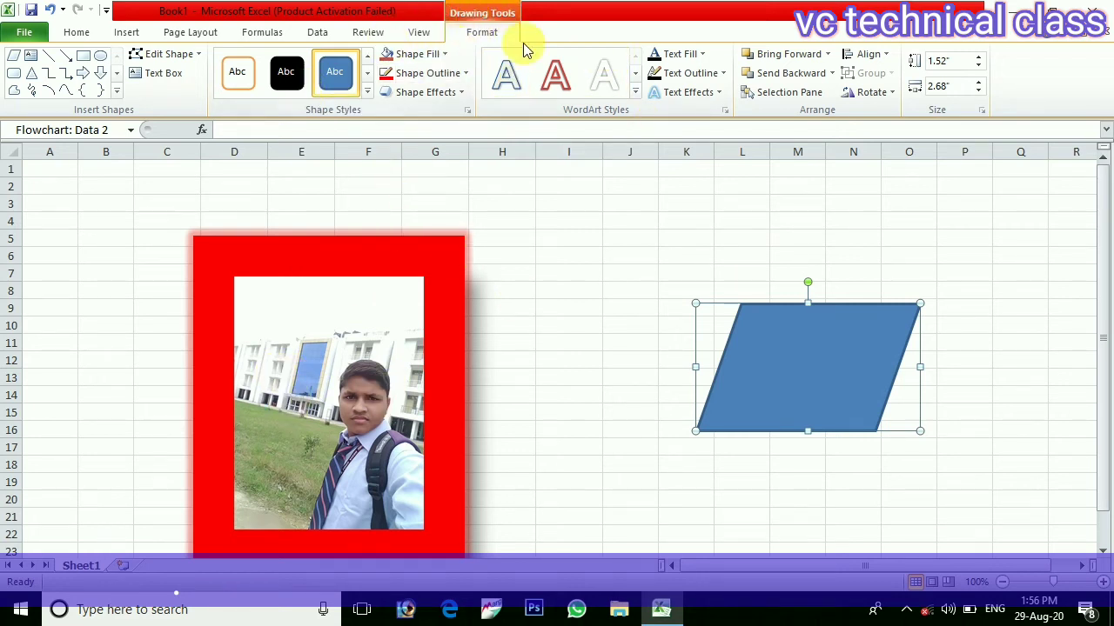
pyautogui.click(369, 91)
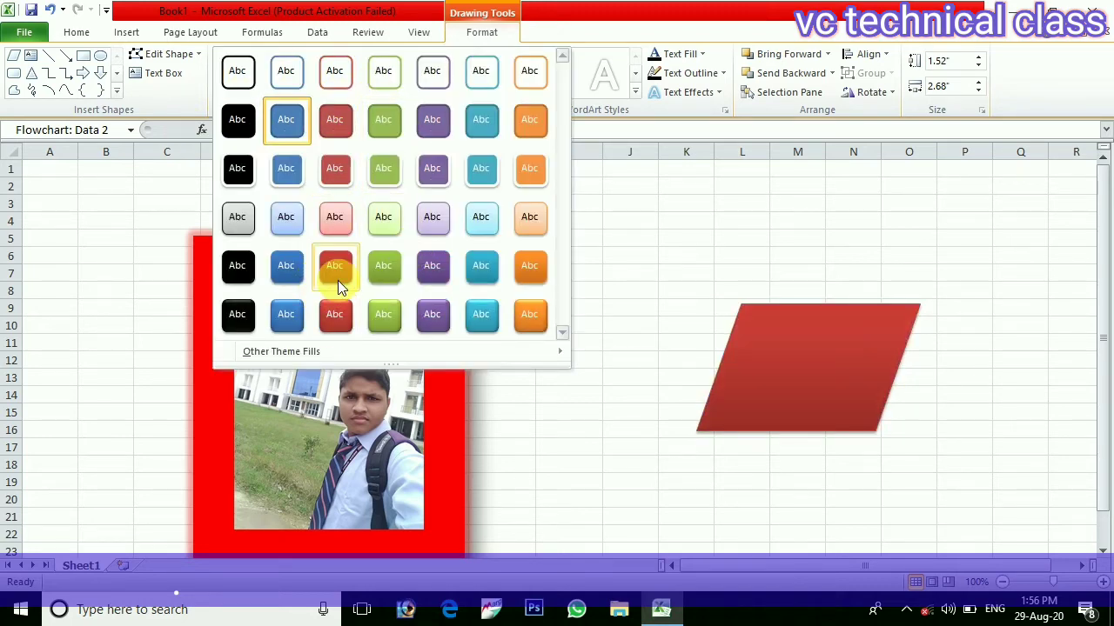
pyautogui.click(338, 280)
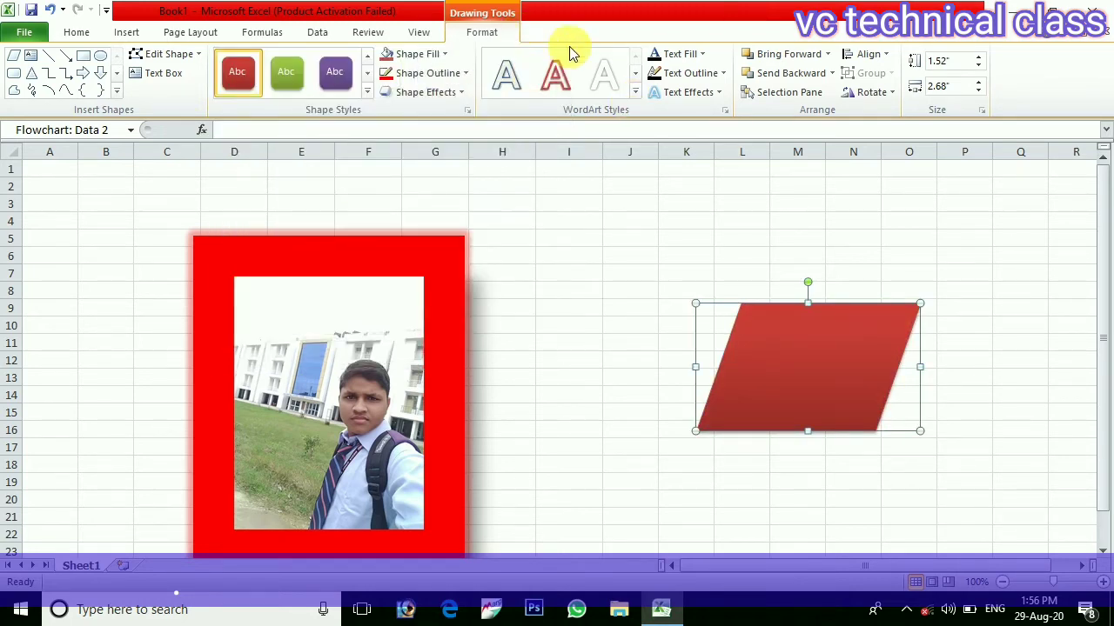
# - Apply the first Parallel 3-D rotation in the third row to the parallelogram and color its outline standard light blue
pyautogui.click(461, 92)
pyautogui.moveTo(445, 253)
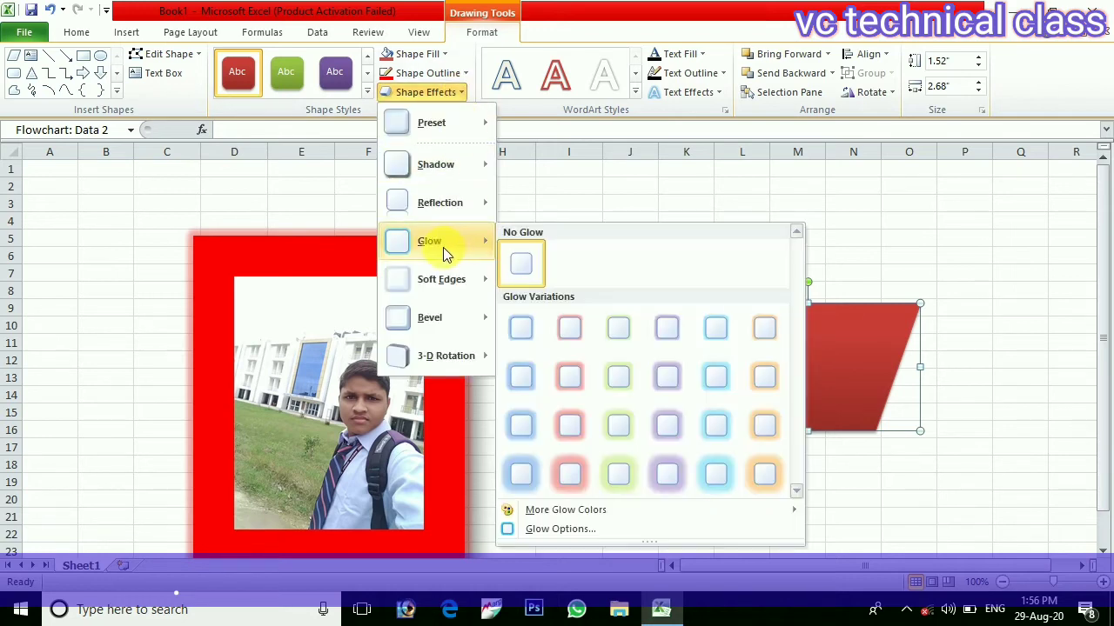
pyautogui.moveTo(444, 316)
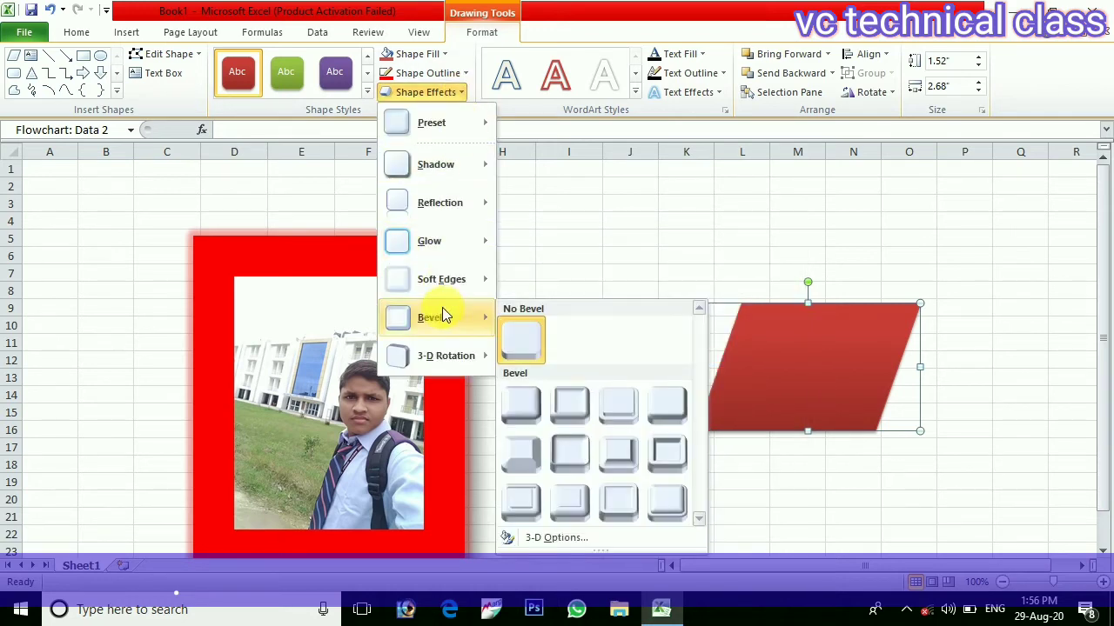
pyautogui.moveTo(511, 348)
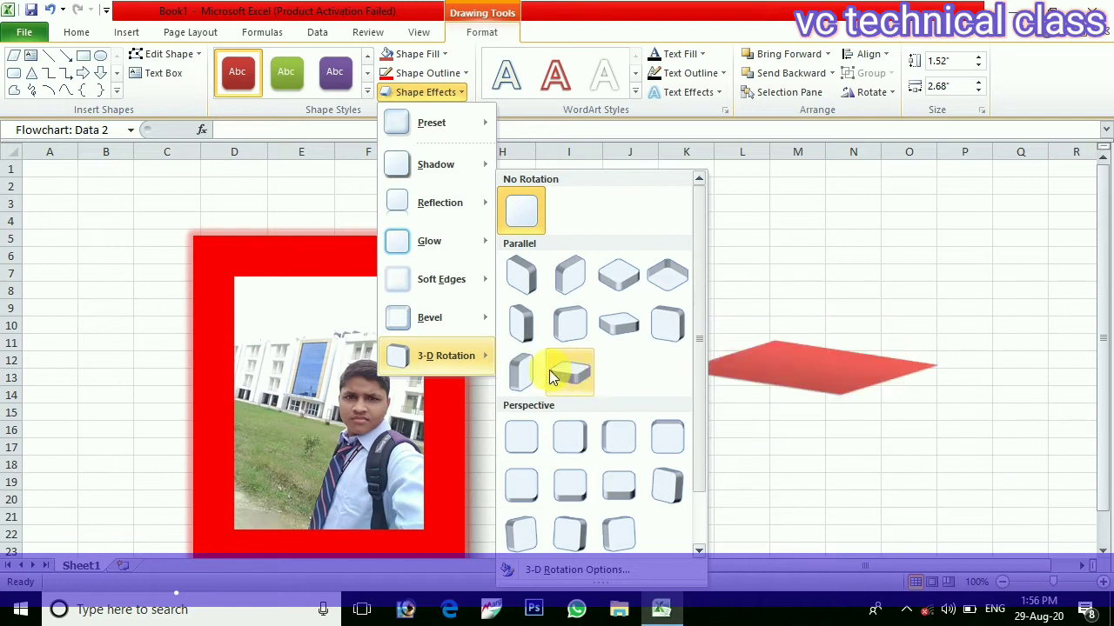
pyautogui.click(524, 374)
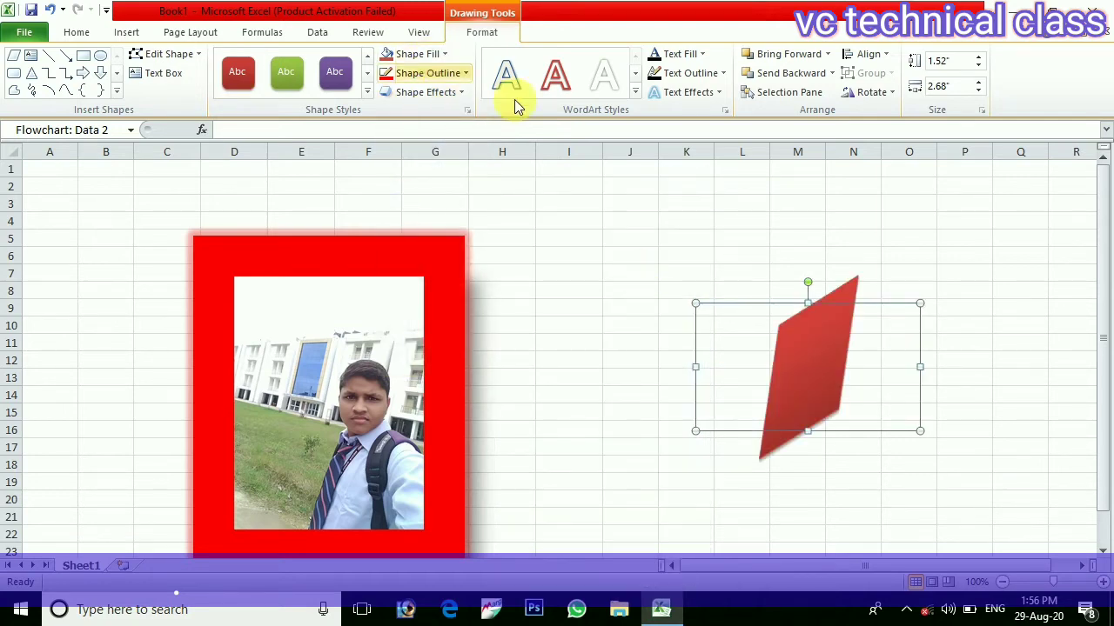
pyautogui.click(464, 77)
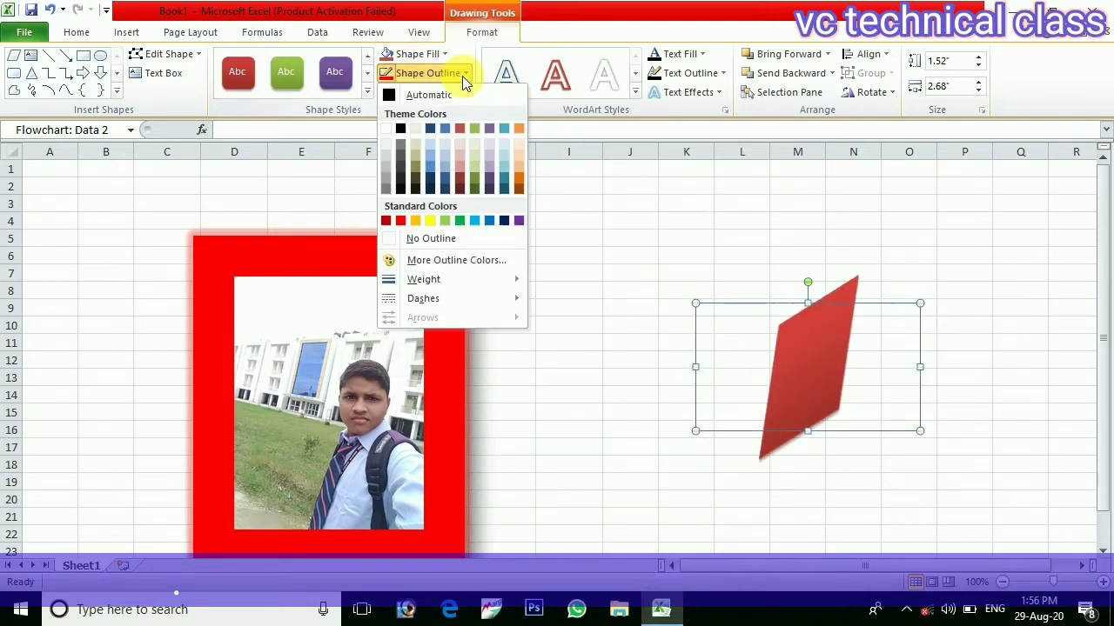
pyautogui.click(478, 221)
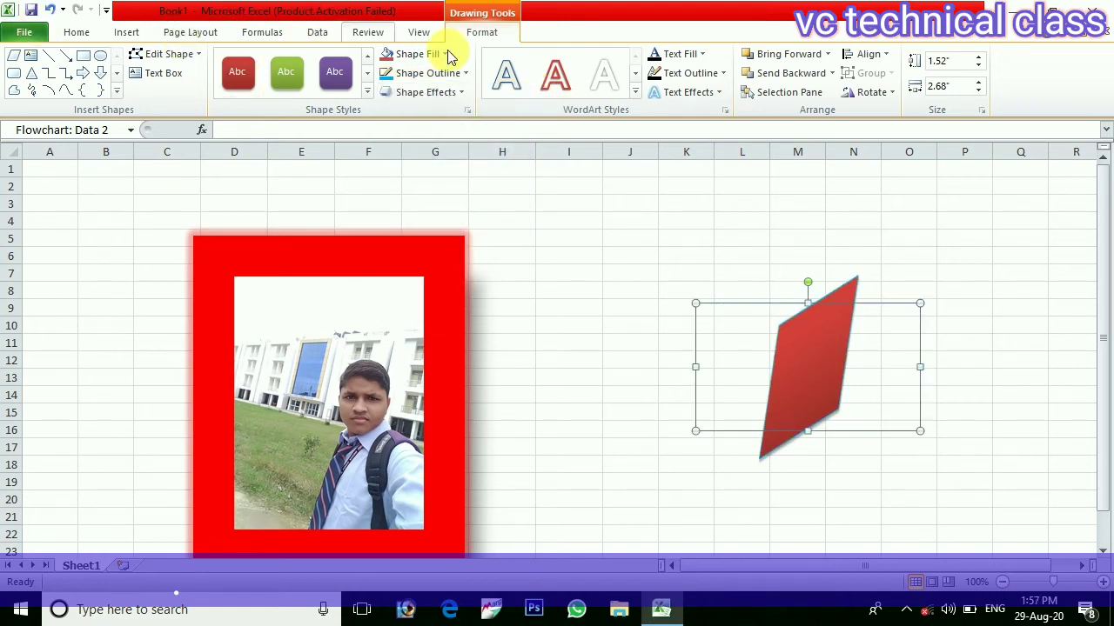
# - Look through the text fill options and apply the circular Follow Path text transform to the parallelogram
pyautogui.click(704, 55)
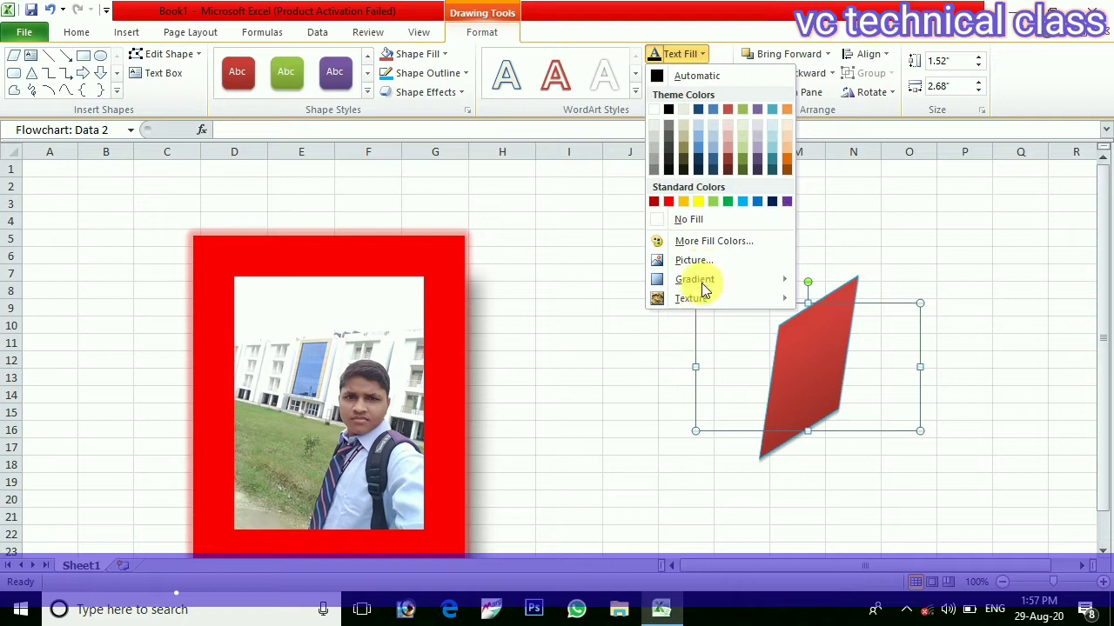
pyautogui.click(861, 268)
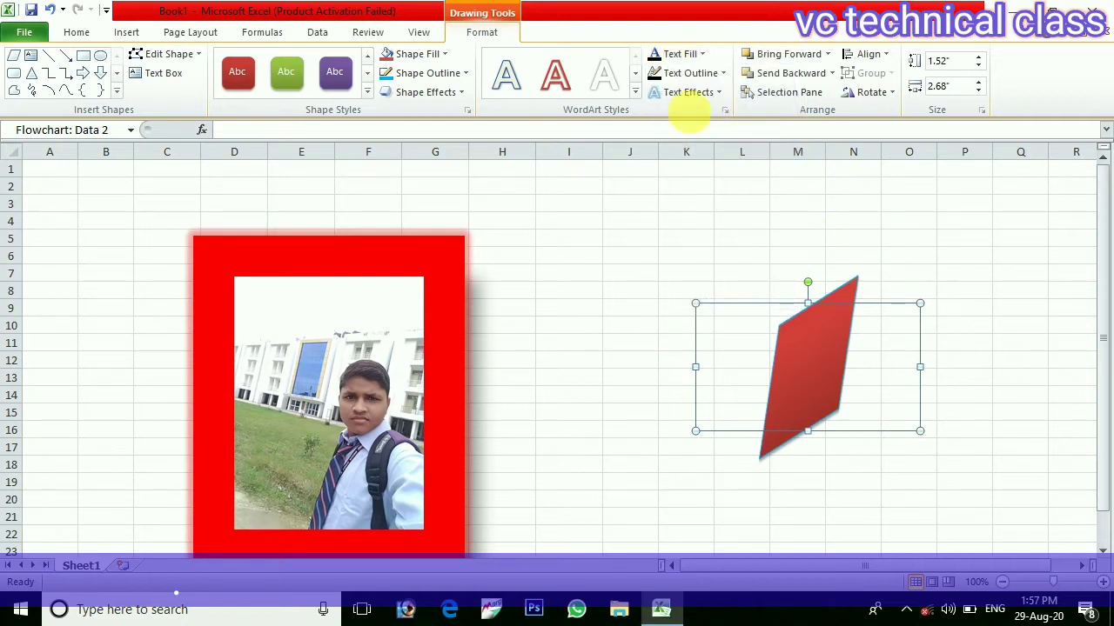
pyautogui.click(712, 93)
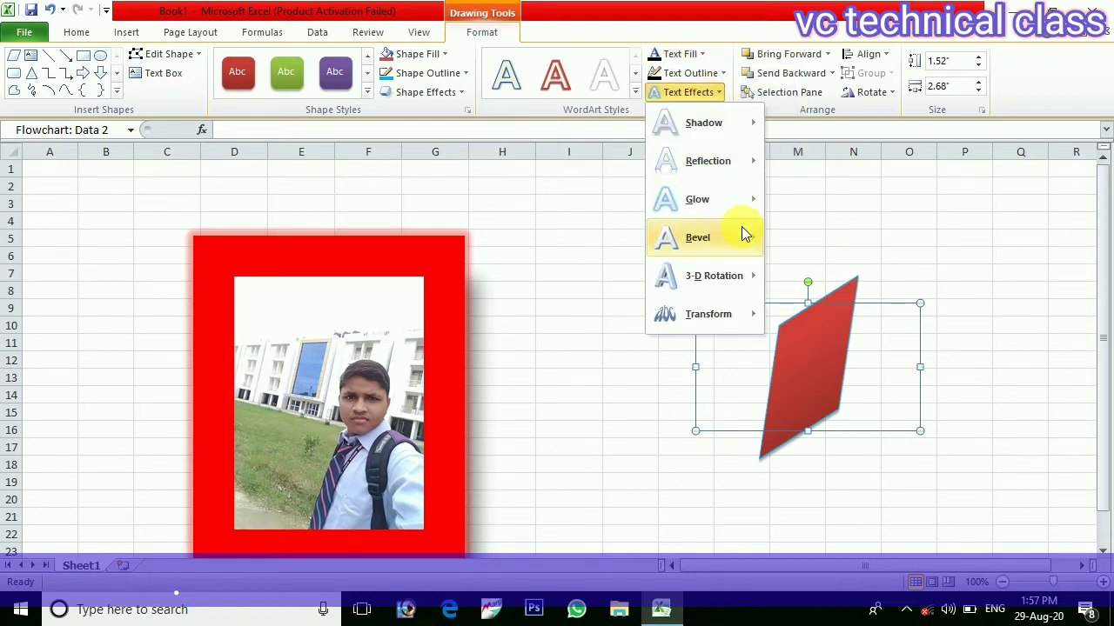
pyautogui.moveTo(679, 313)
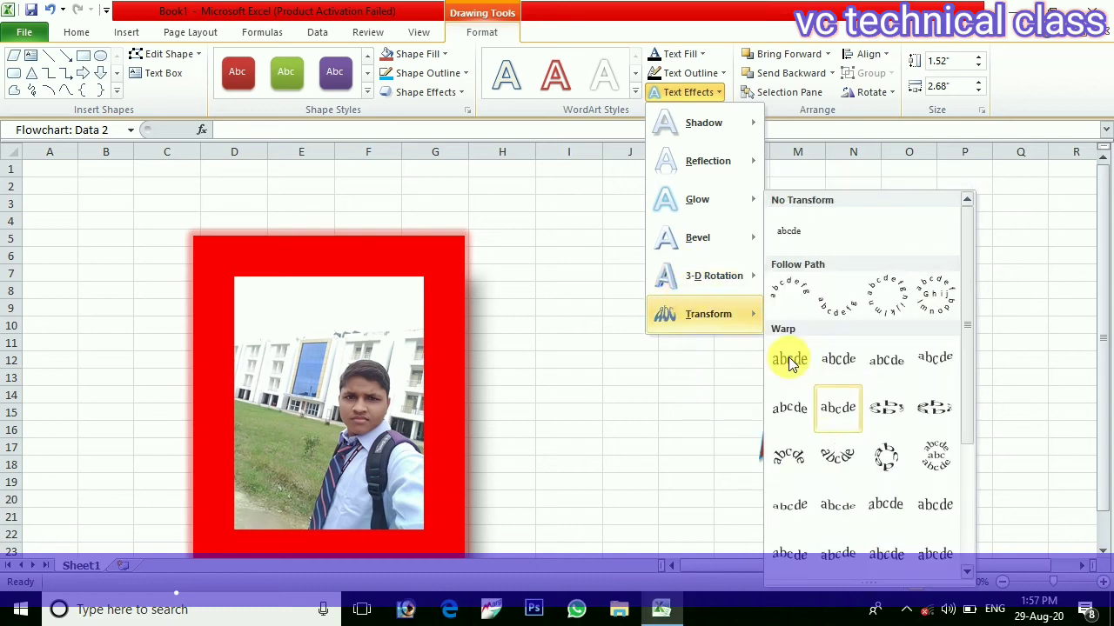
pyautogui.click(895, 294)
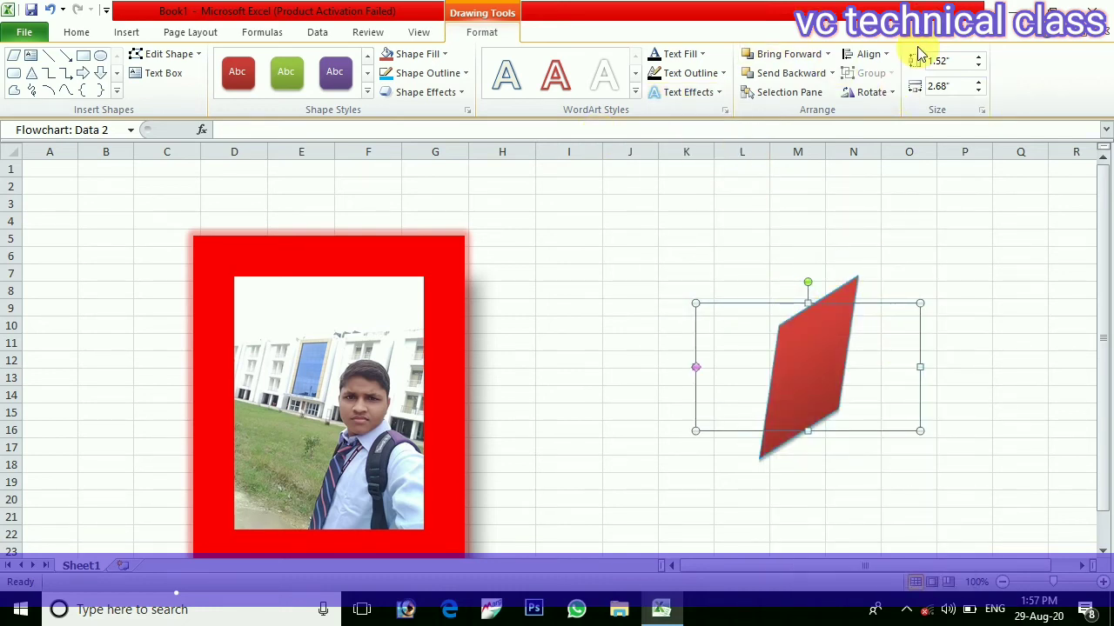
# - Delete the red parallelogram from the sheet
pyautogui.click(127, 32)
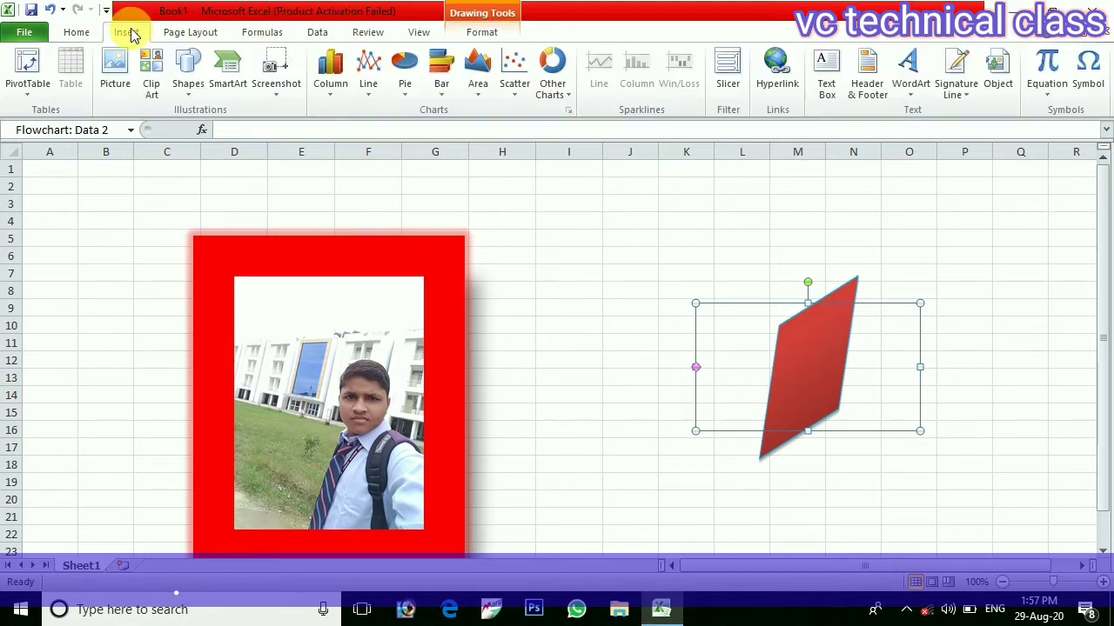
pyautogui.press('Escape')
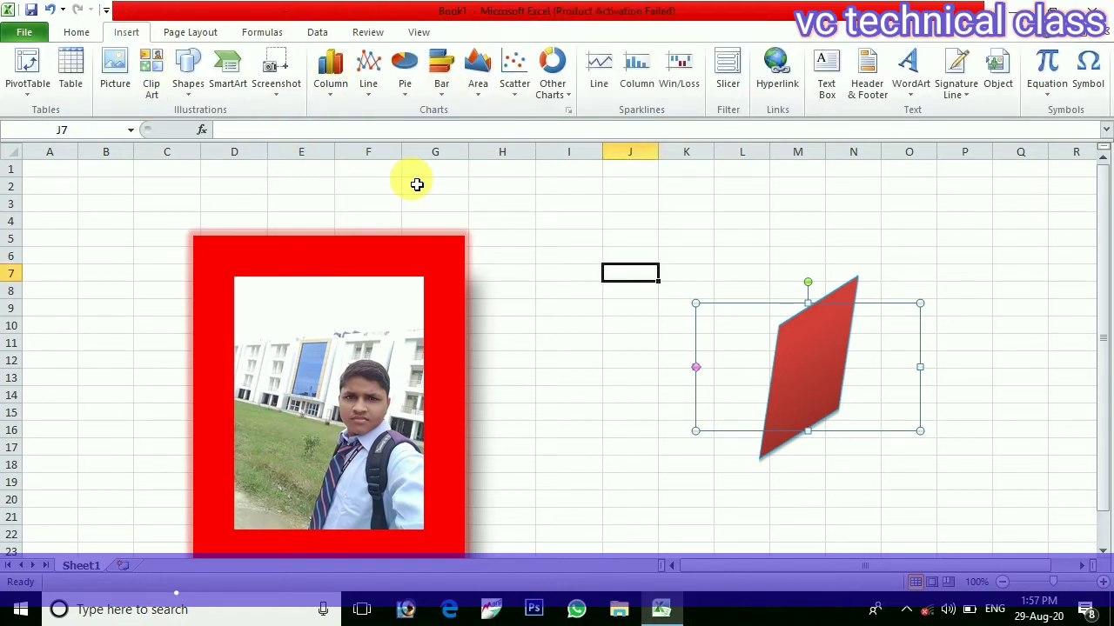
pyautogui.press('Delete')
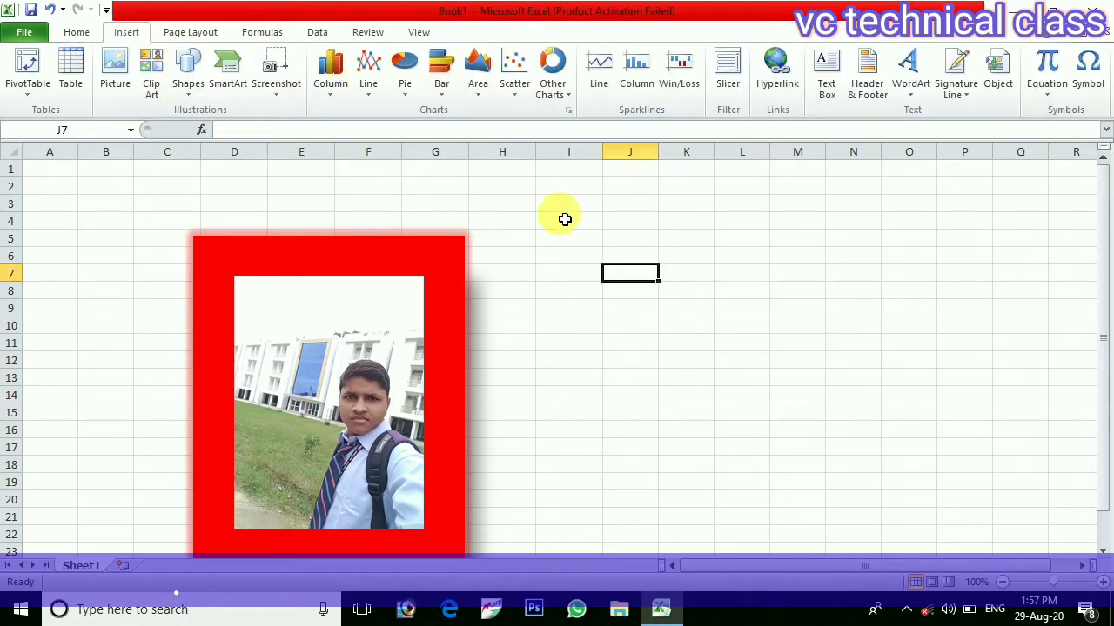
# - Insert a SmartArt graphic from the List category using the layout with downward chevrons beside bulleted text boxes
pyautogui.click(226, 87)
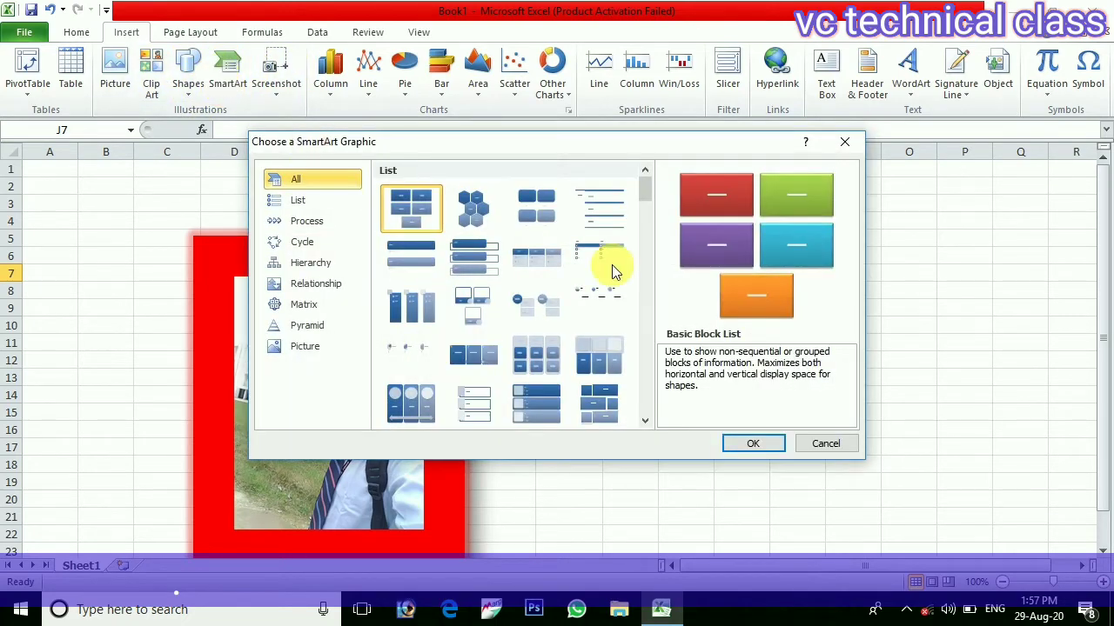
pyautogui.click(313, 200)
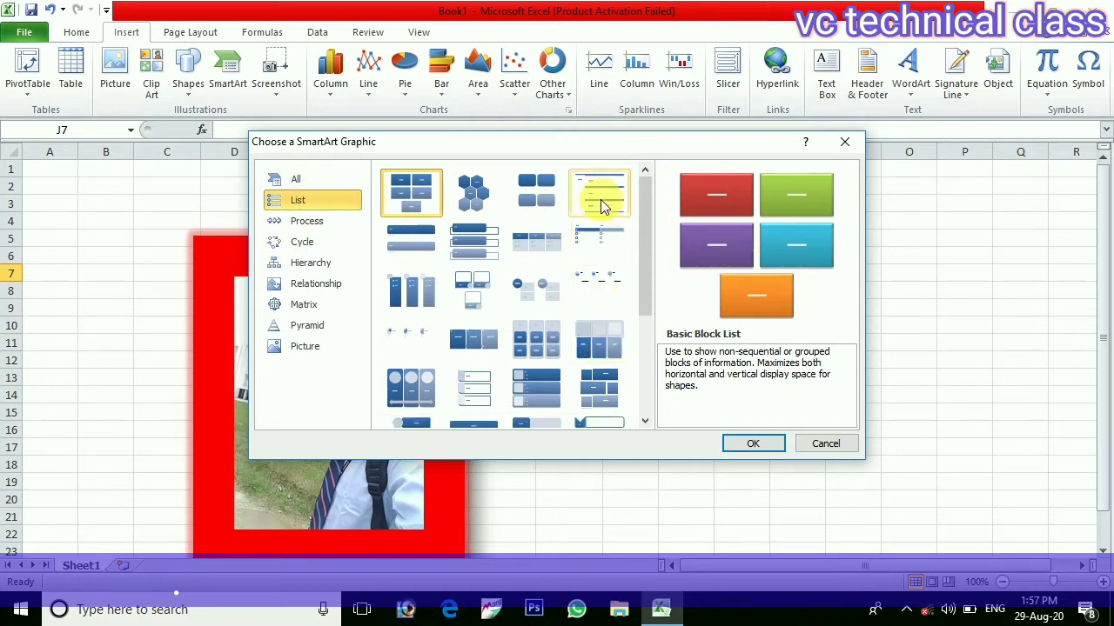
pyautogui.click(645, 421)
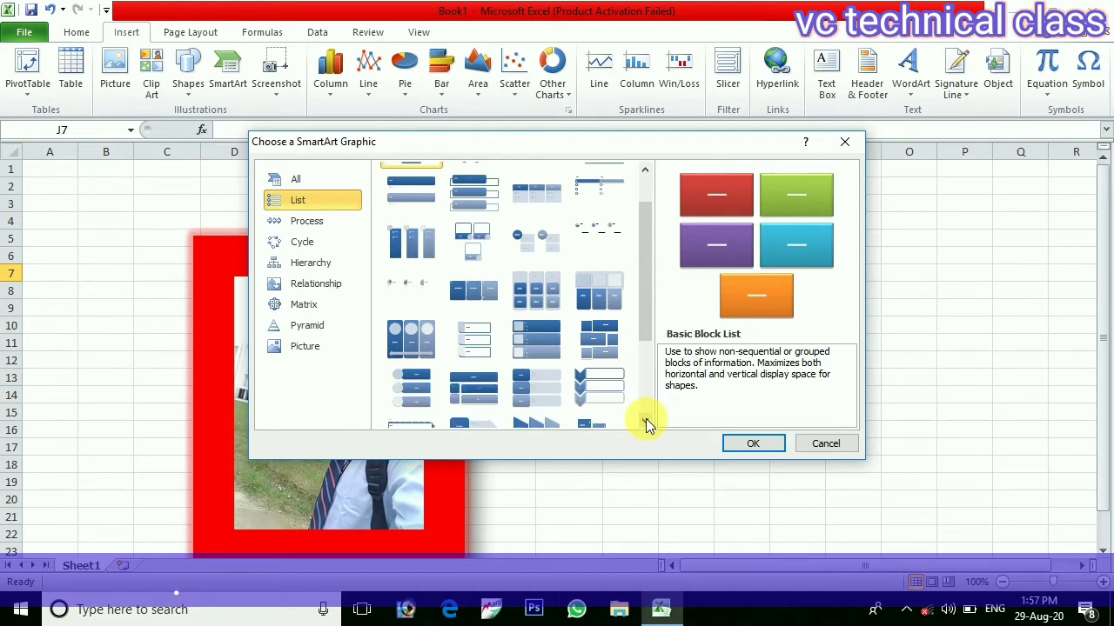
pyautogui.click(581, 396)
pyautogui.click(753, 446)
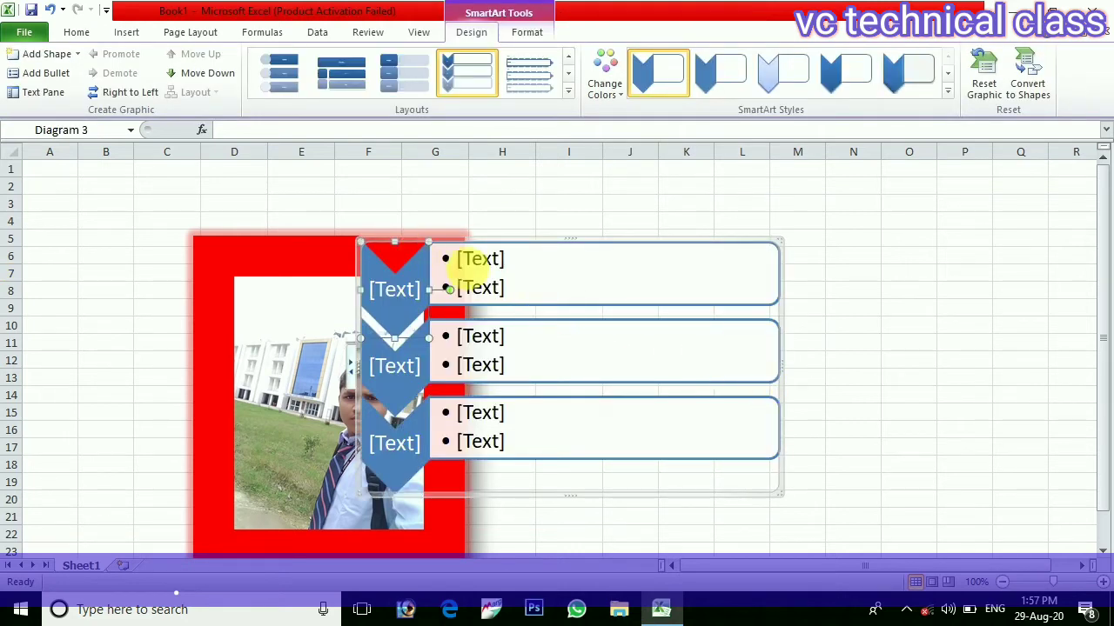
# - Enter "nane" as the first bullet in the SmartArt's uppermost text box and remove that box's second bullet
pyautogui.click(483, 262)
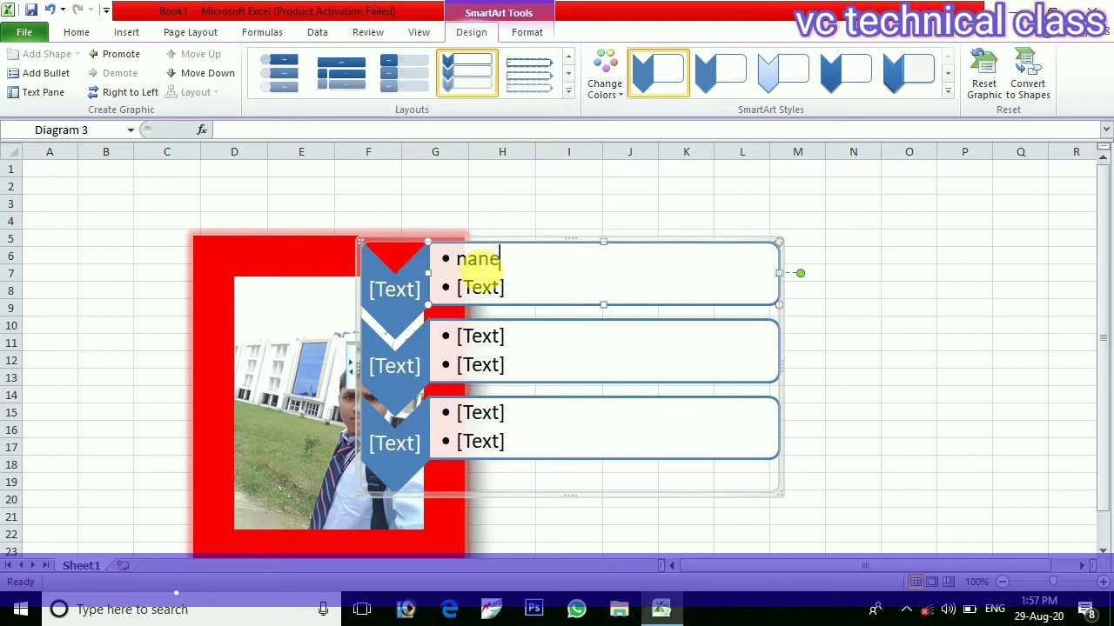
pyautogui.press('Delete')
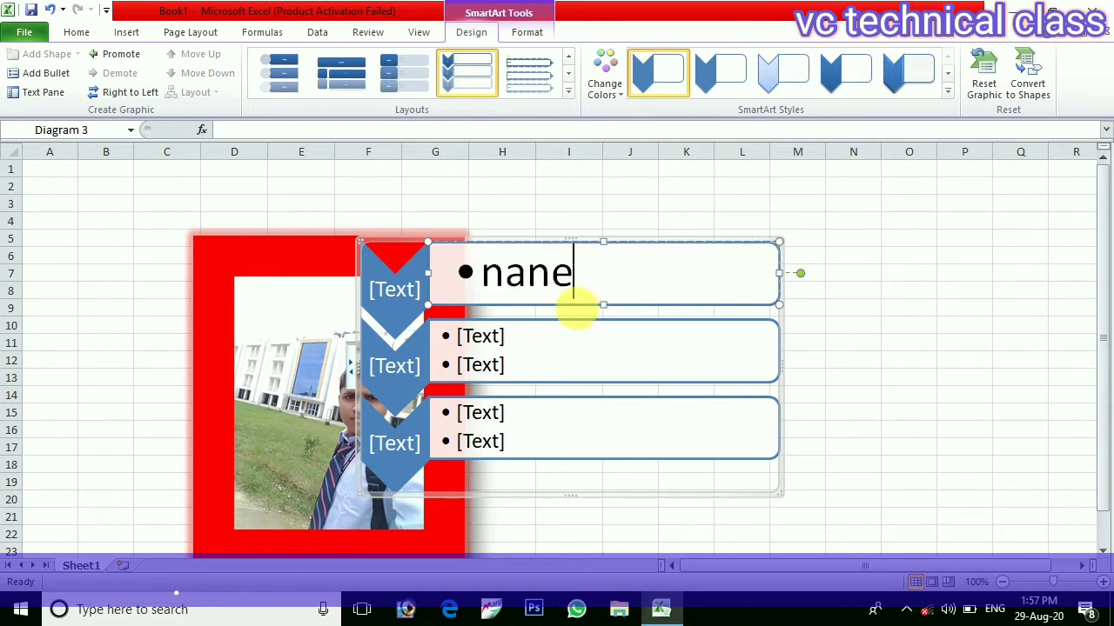
# - Move the SmartArt graphic off the picture so it covers columns J to Q, starting at row 4
pyautogui.moveTo(330, 224); pyautogui.dragTo(810, 497)
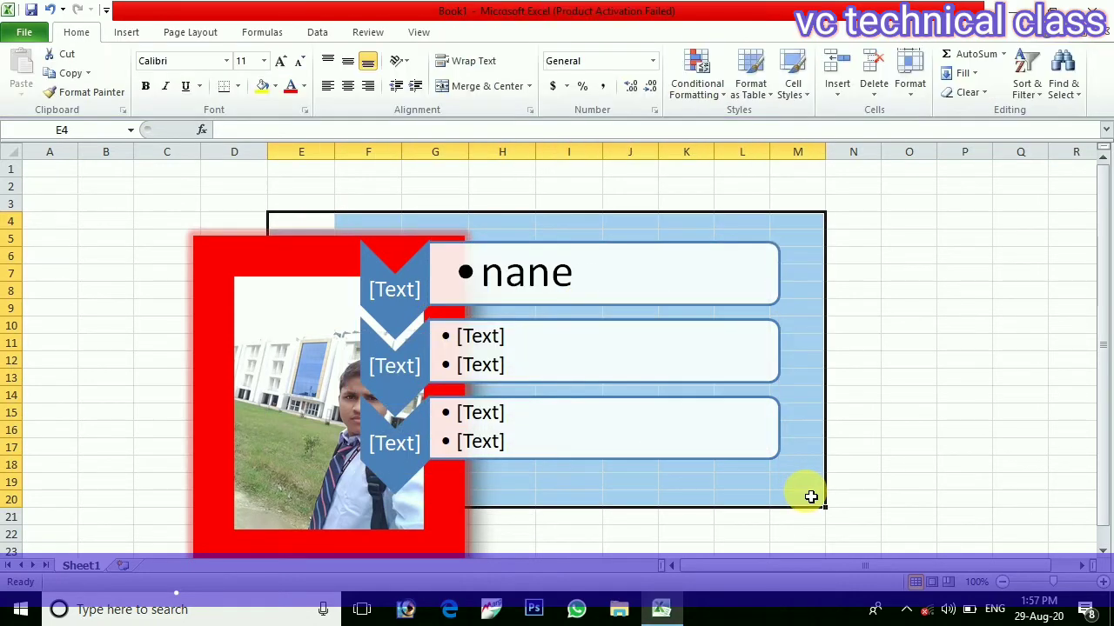
pyautogui.click(1084, 427)
pyautogui.click(575, 274)
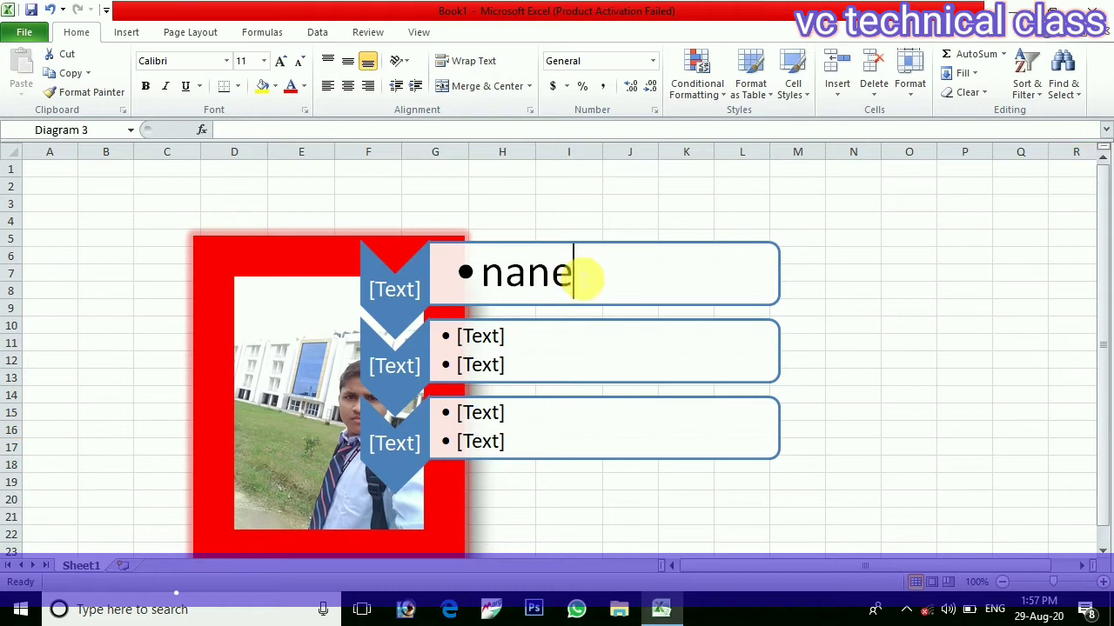
pyautogui.click(670, 252)
pyautogui.moveTo(658, 238); pyautogui.dragTo(897, 216)
pyautogui.moveTo(564, 209); pyautogui.dragTo(594, 525)
pyautogui.click(827, 325)
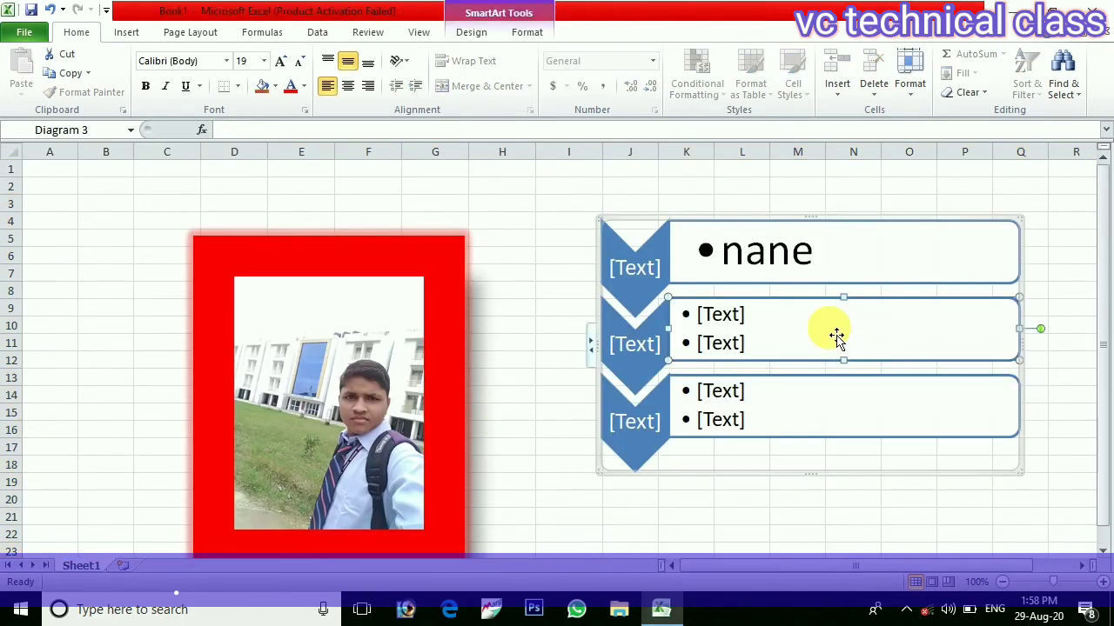
# - Delete all shapes of the SmartArt graphic together with its empty frame, and select cell I20
pyautogui.click(713, 248)
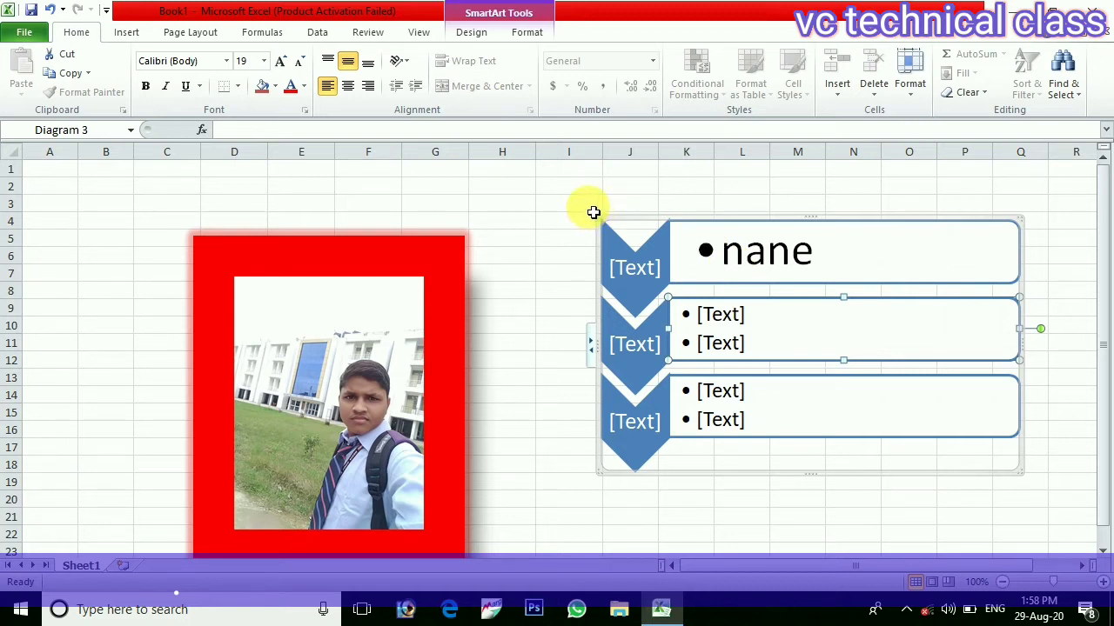
pyautogui.moveTo(591, 211); pyautogui.dragTo(1043, 469)
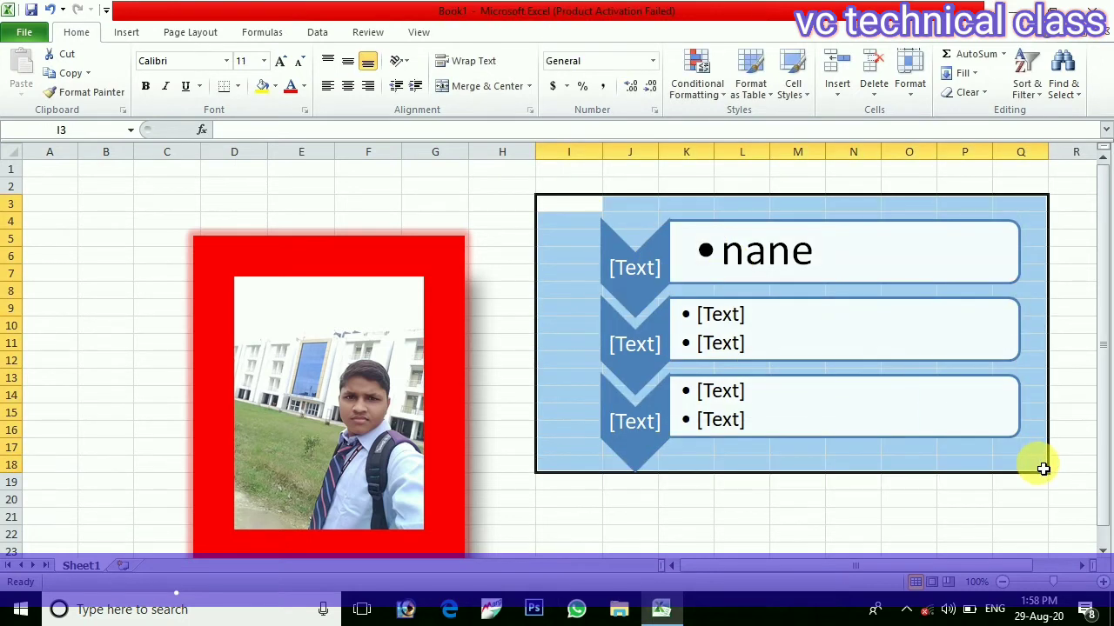
pyautogui.click(815, 354)
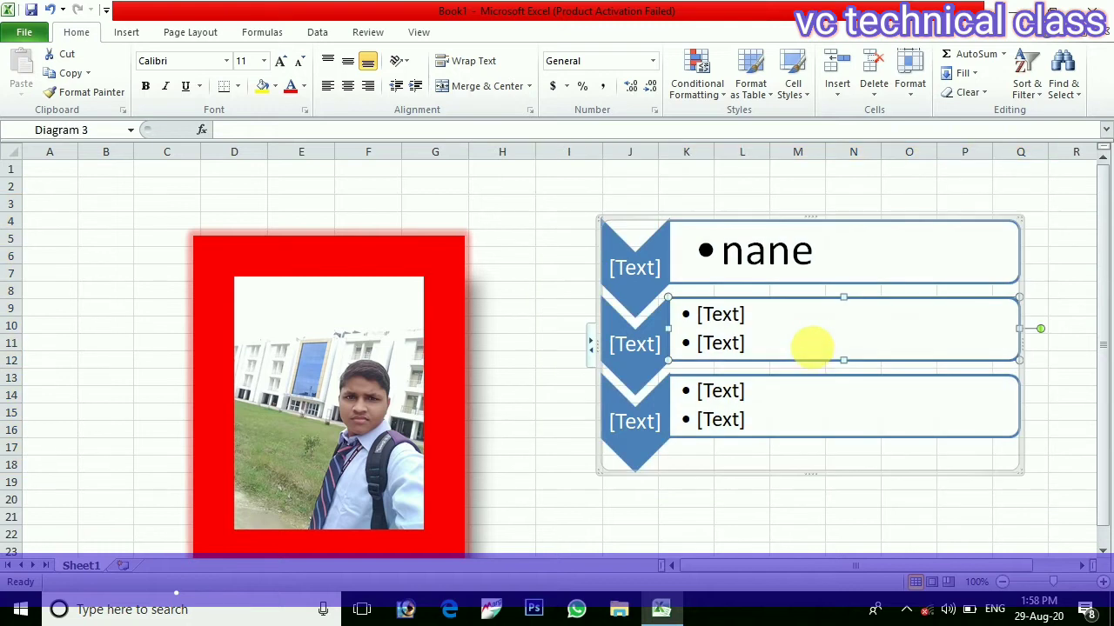
pyautogui.hotkey('ctrl', 'a')
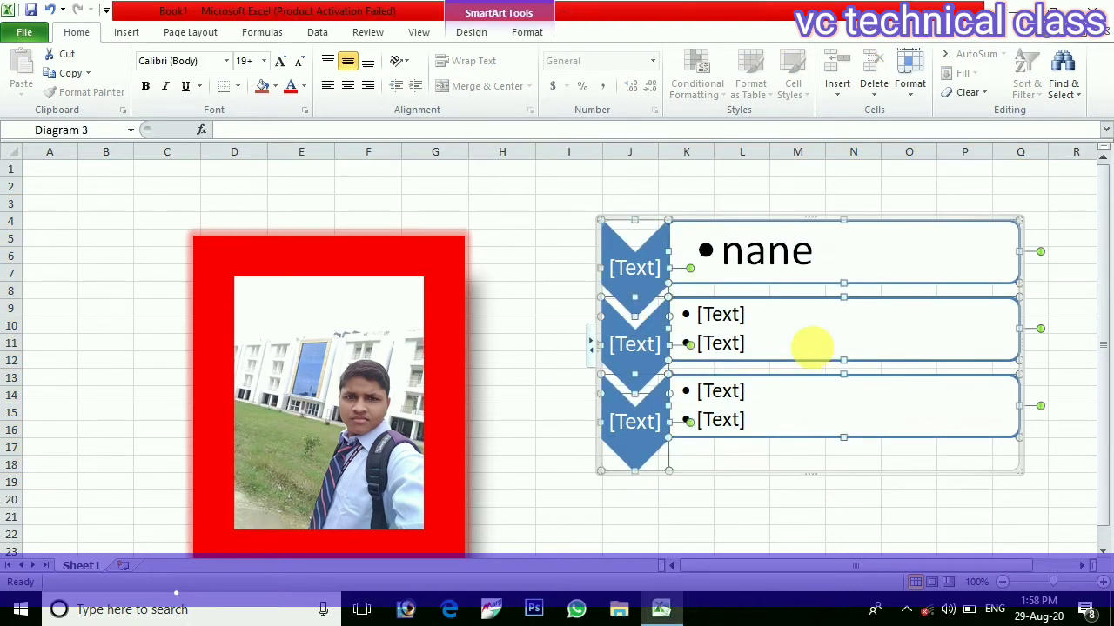
pyautogui.press('Delete')
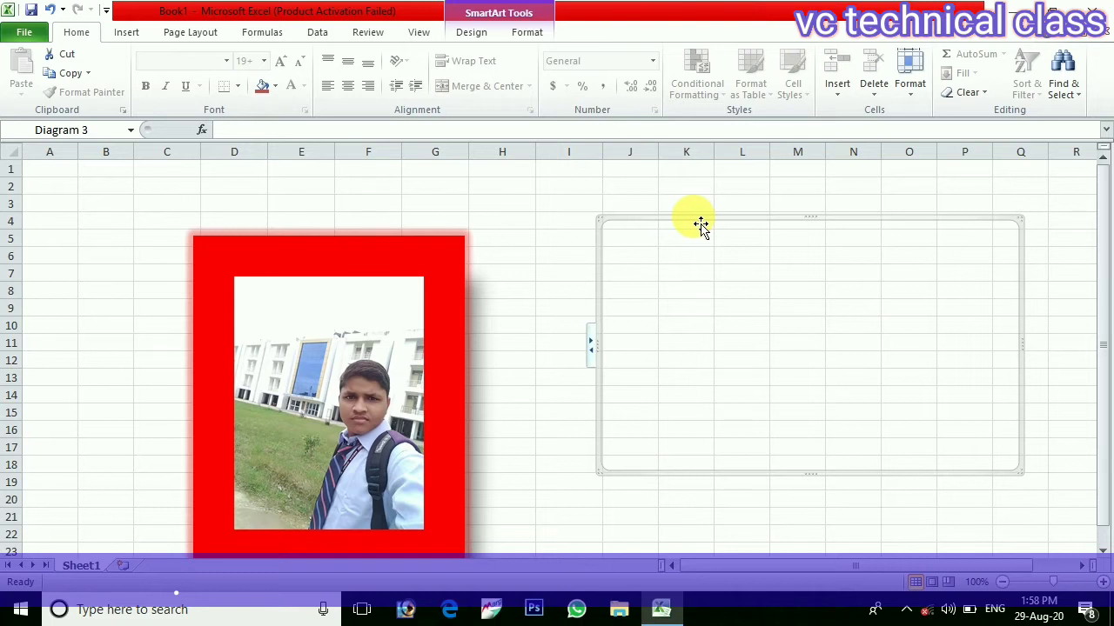
pyautogui.press('Delete')
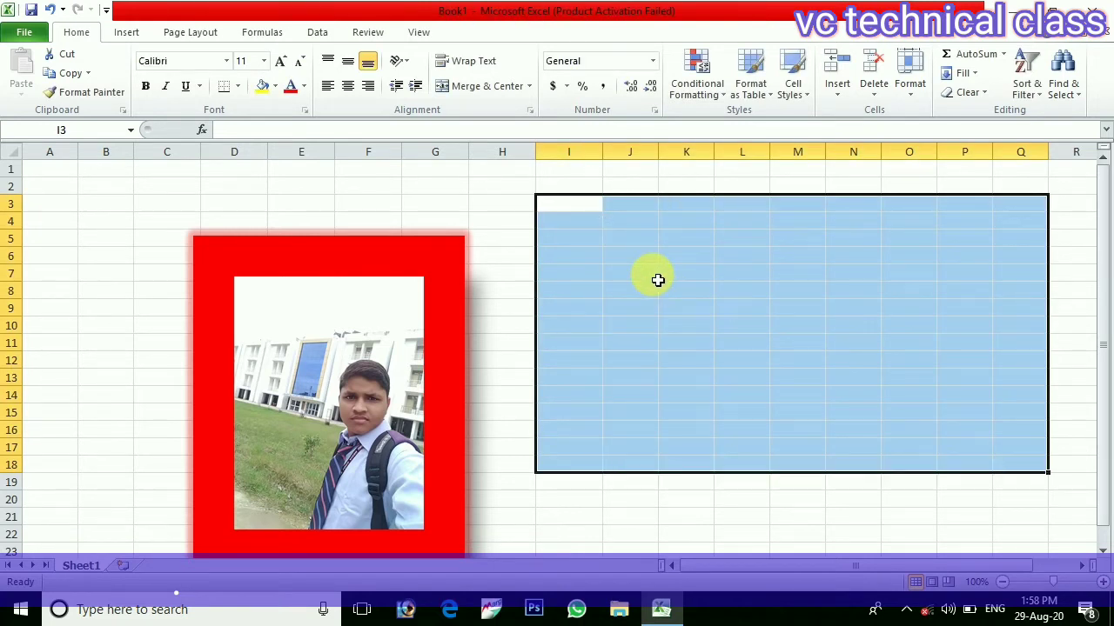
pyautogui.click(558, 497)
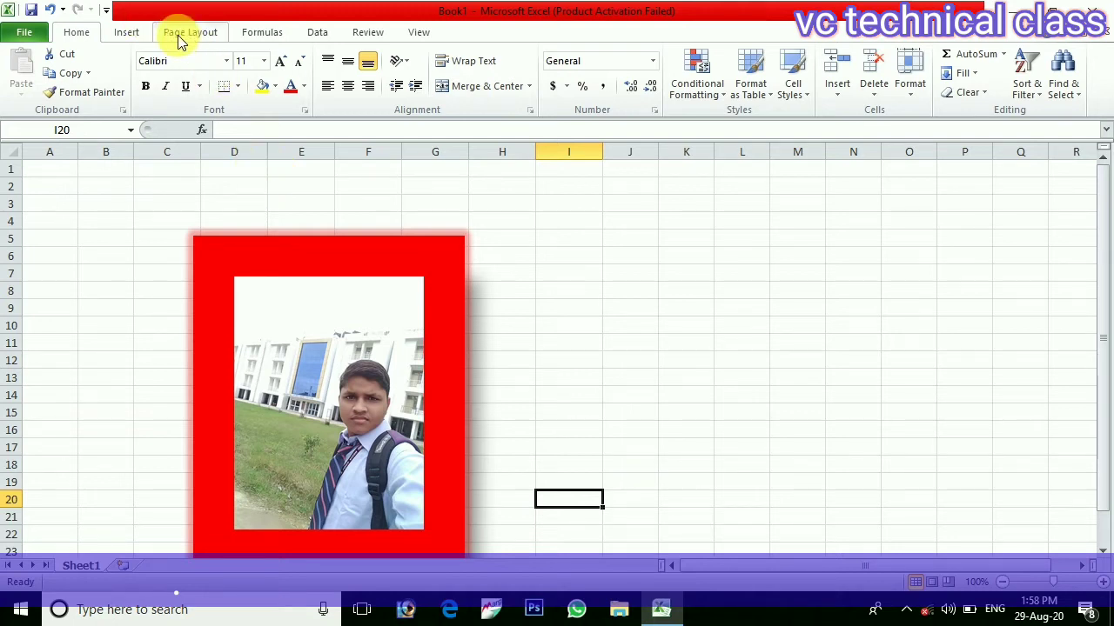
# - Insert a SmartArt graphic from the Process category using the Continuous Arrow Process layout
pyautogui.click(126, 32)
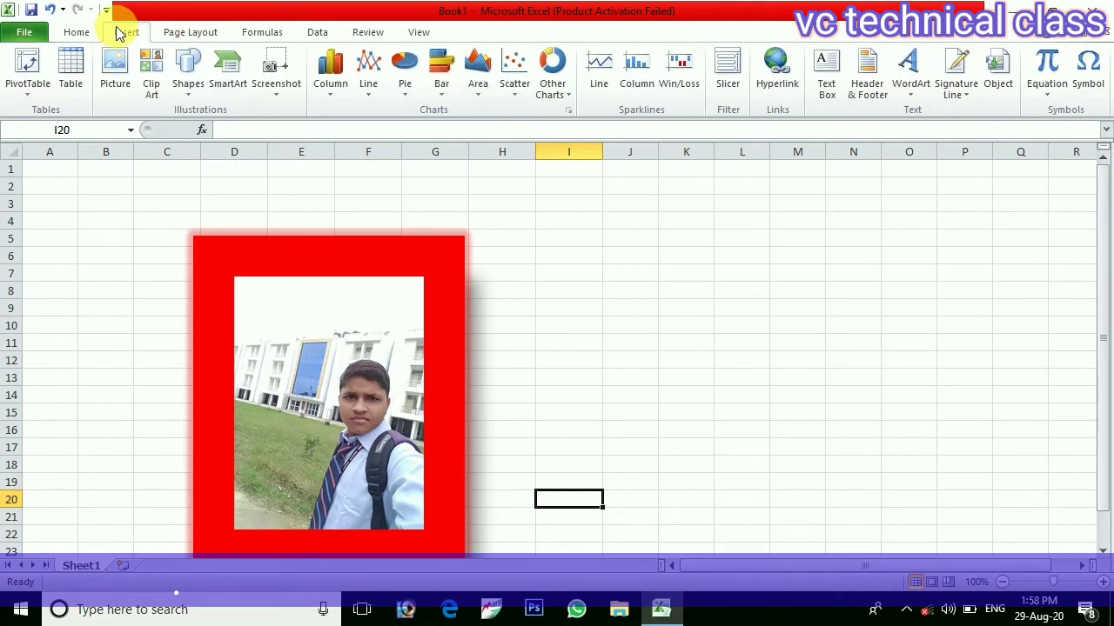
pyautogui.click(227, 77)
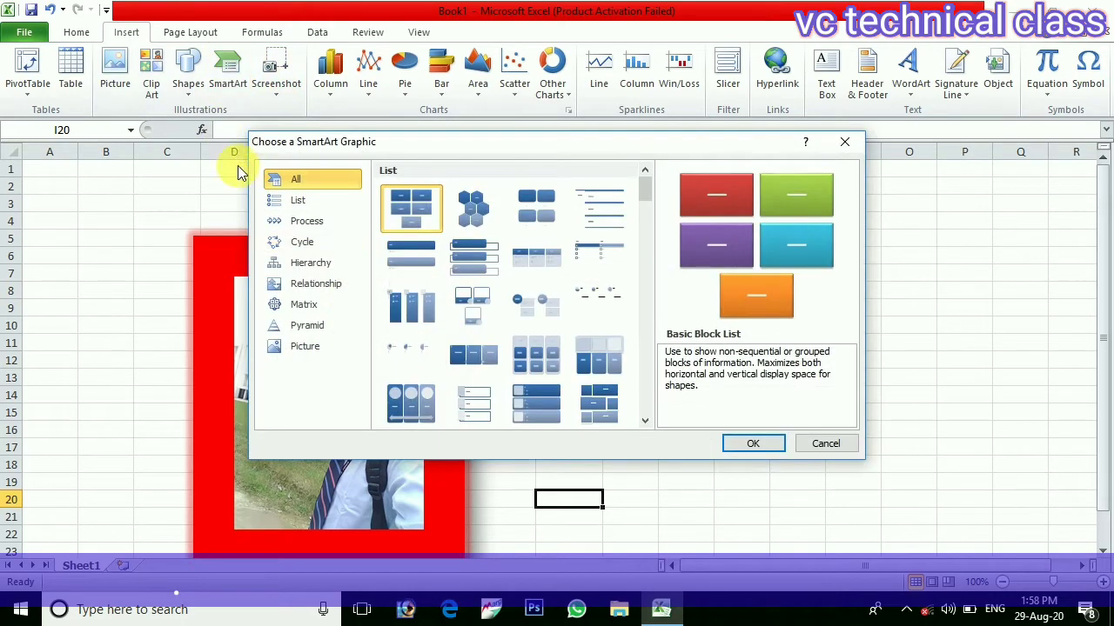
pyautogui.click(297, 224)
pyautogui.click(513, 292)
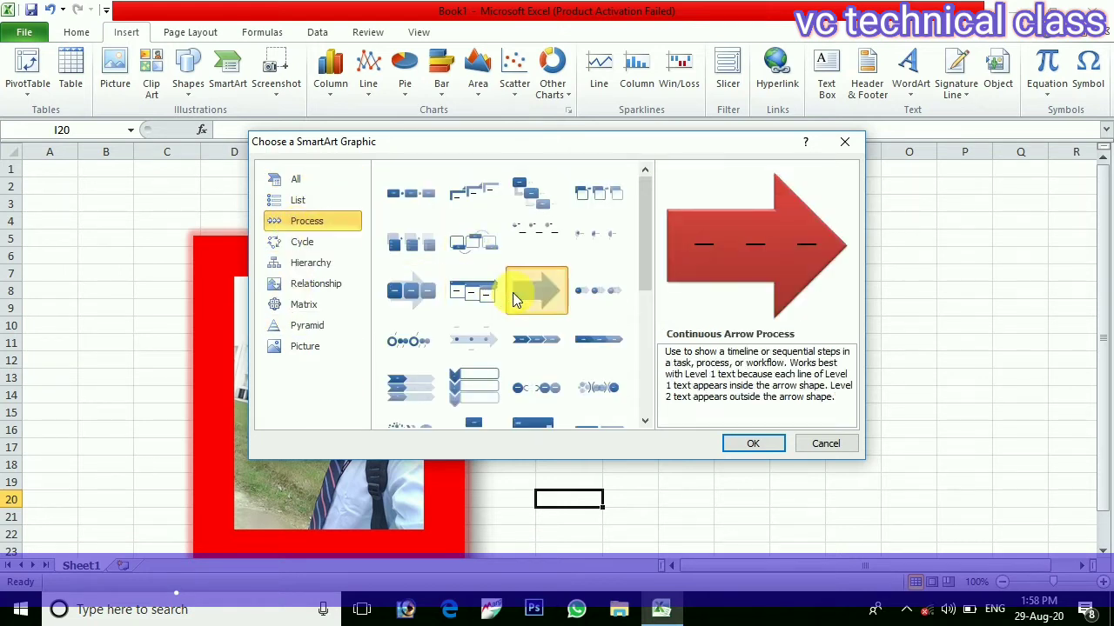
pyautogui.click(754, 442)
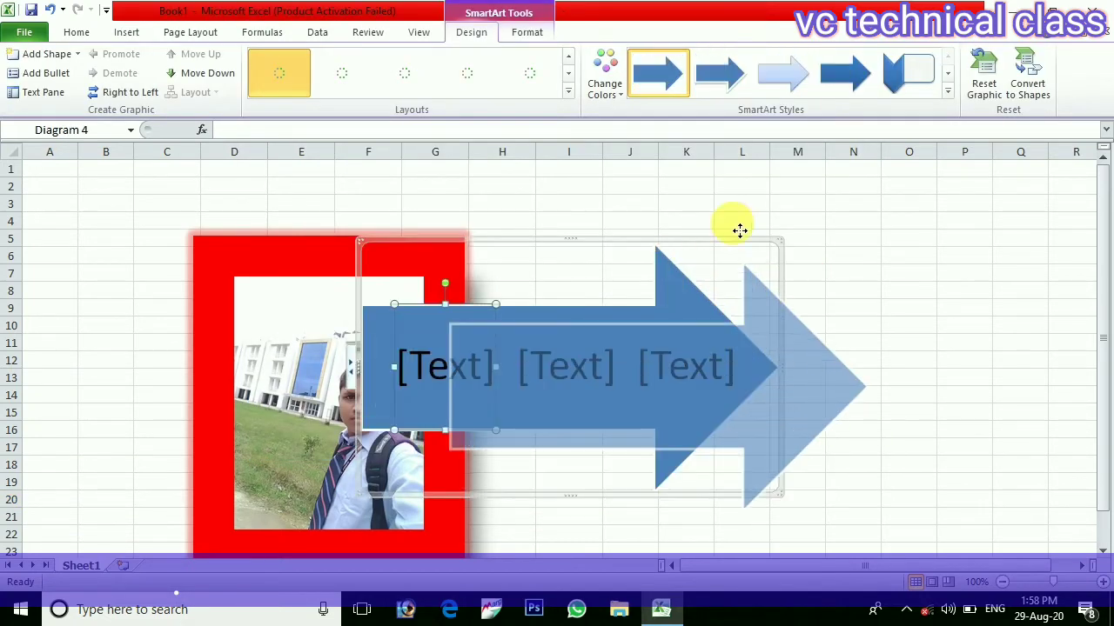
# - Fill the arrow SmartArt's three text placeholders with "name", the person's first name and the person's surname
pyautogui.click(456, 372)
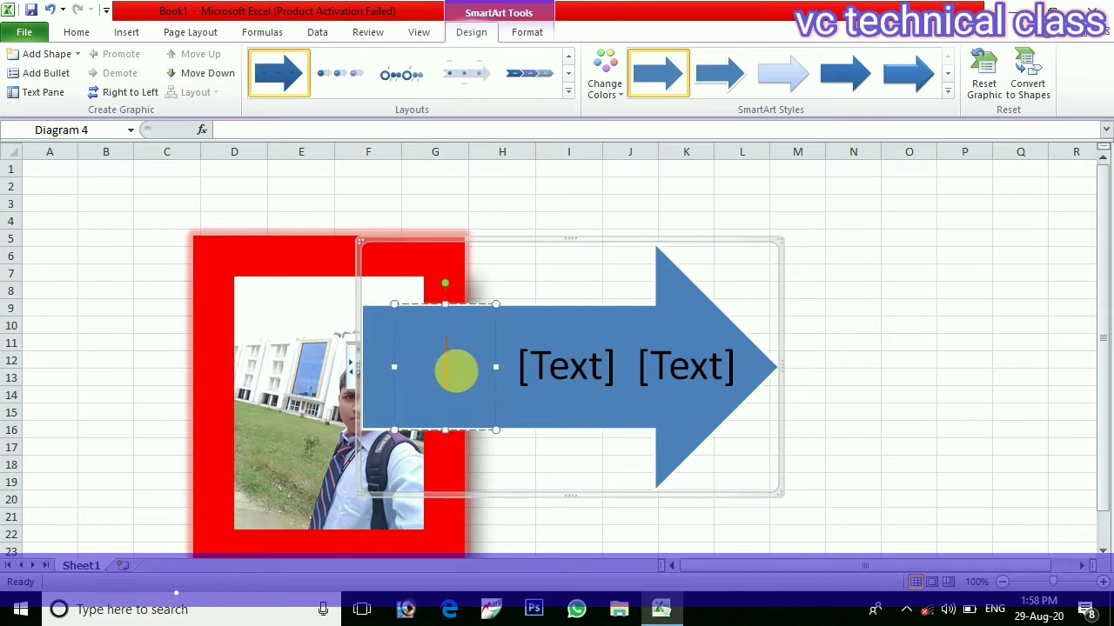
pyautogui.write('name')
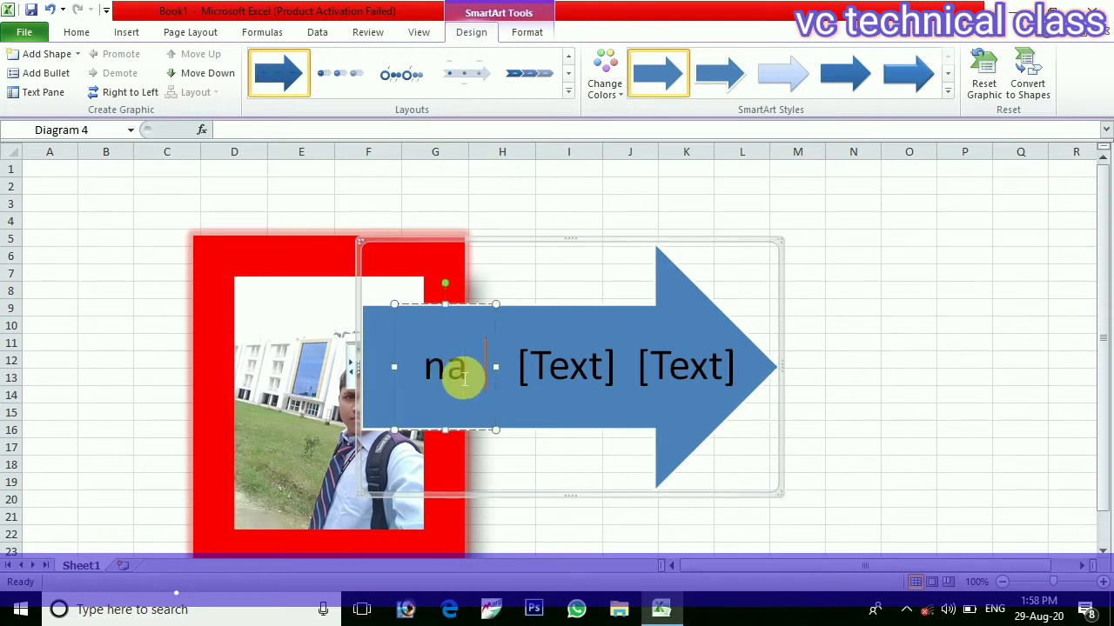
pyautogui.click(568, 369)
pyautogui.write('vi')
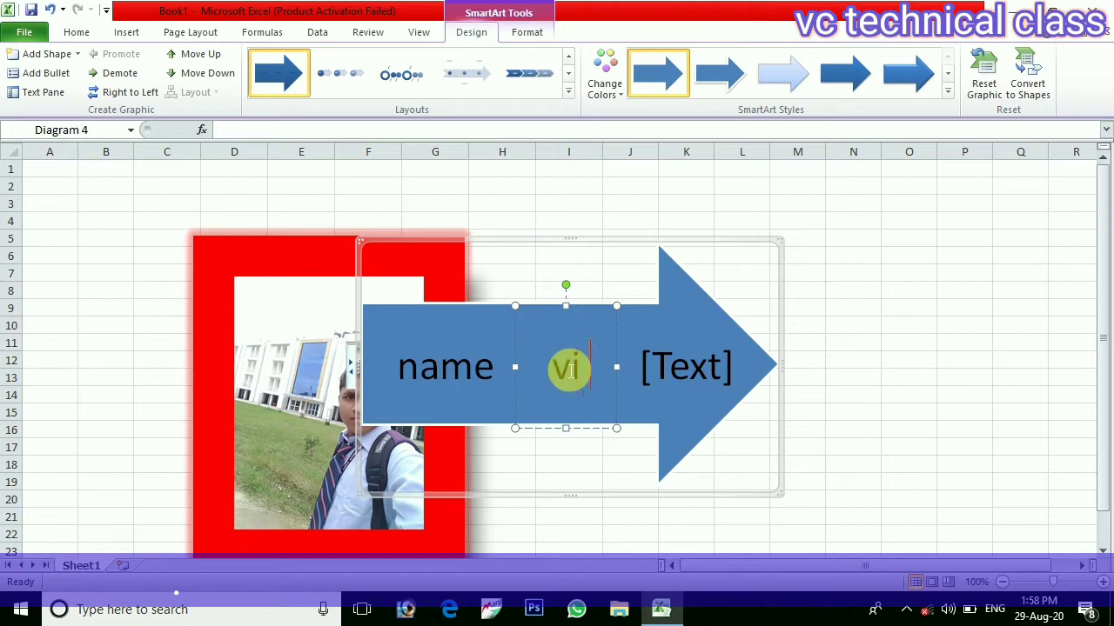
pyautogui.write('kas')
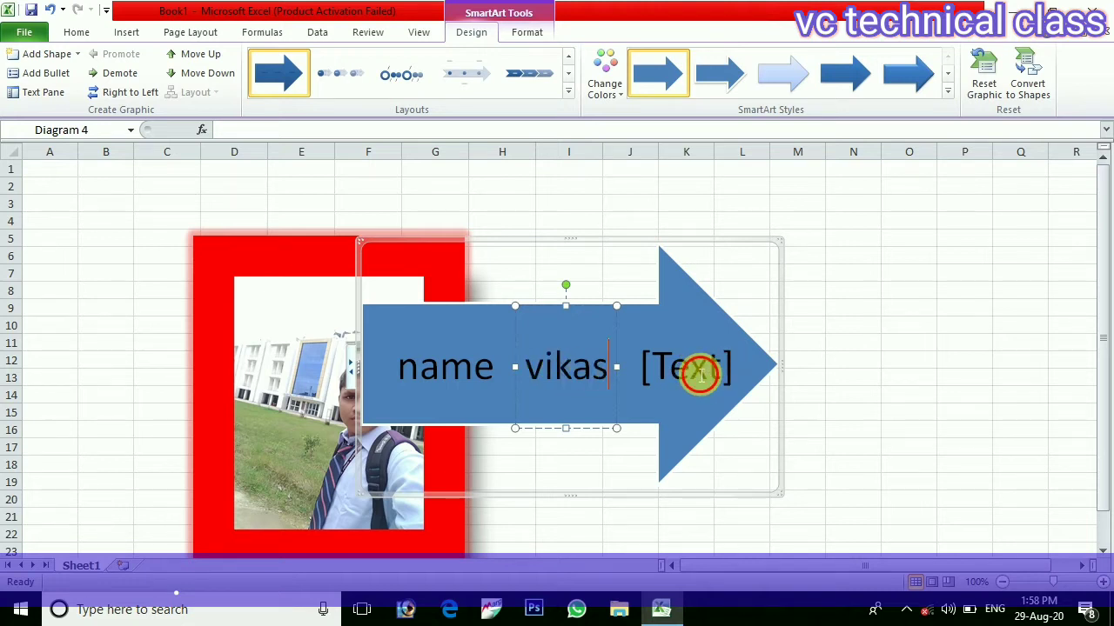
pyautogui.click(700, 375)
pyautogui.write('chaudhary')
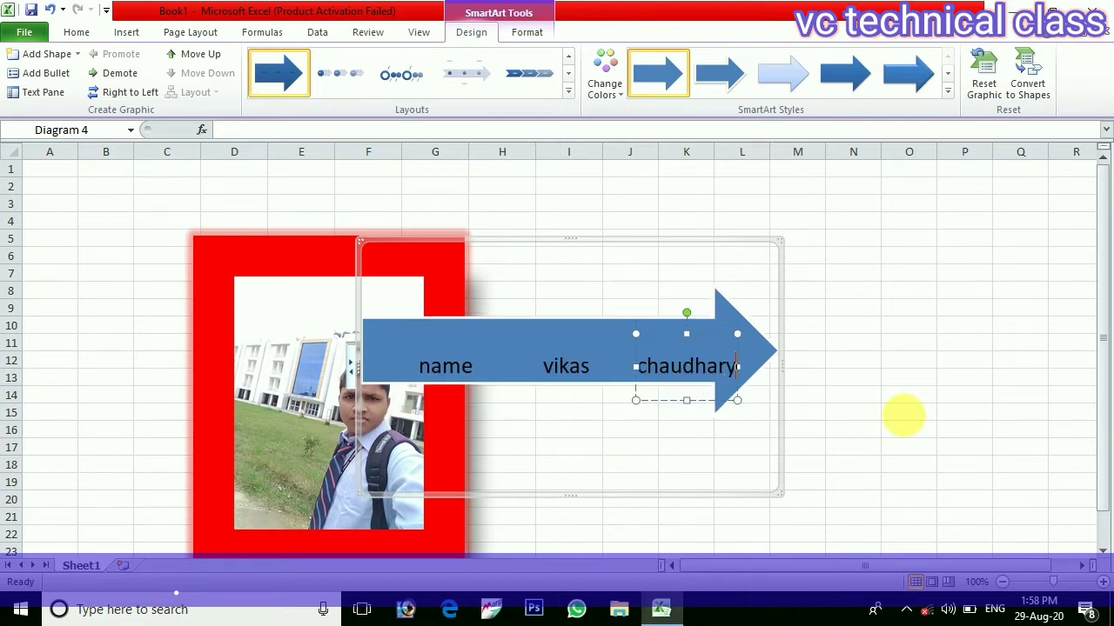
pyautogui.click(947, 416)
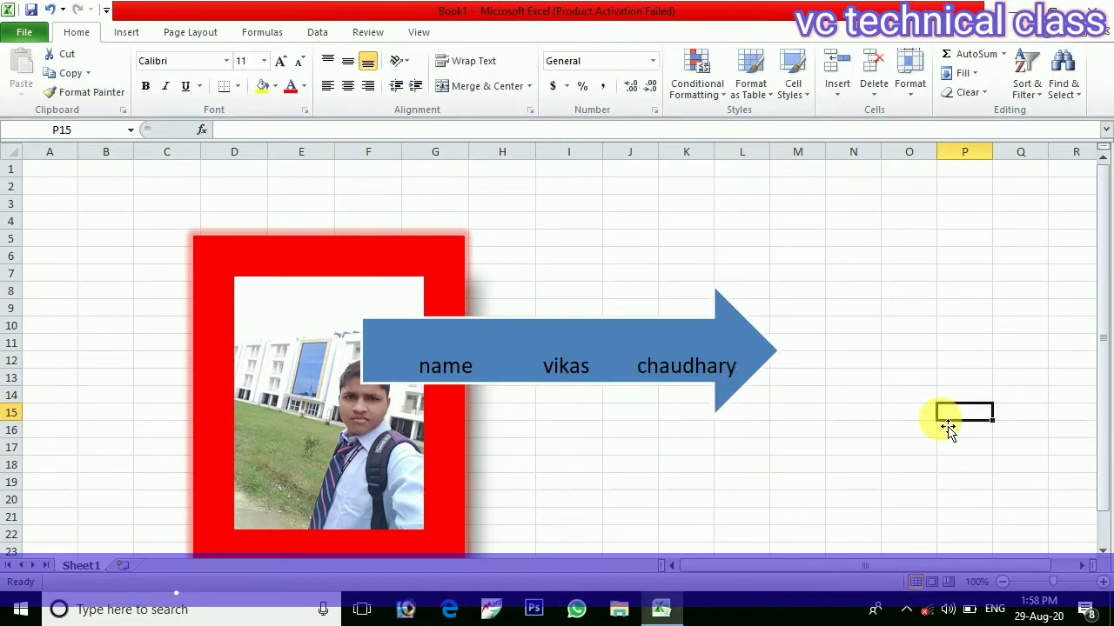
# - Apply the tilted block style from the 3-D group of SmartArt styles to the arrow graphic
pyautogui.click(624, 337)
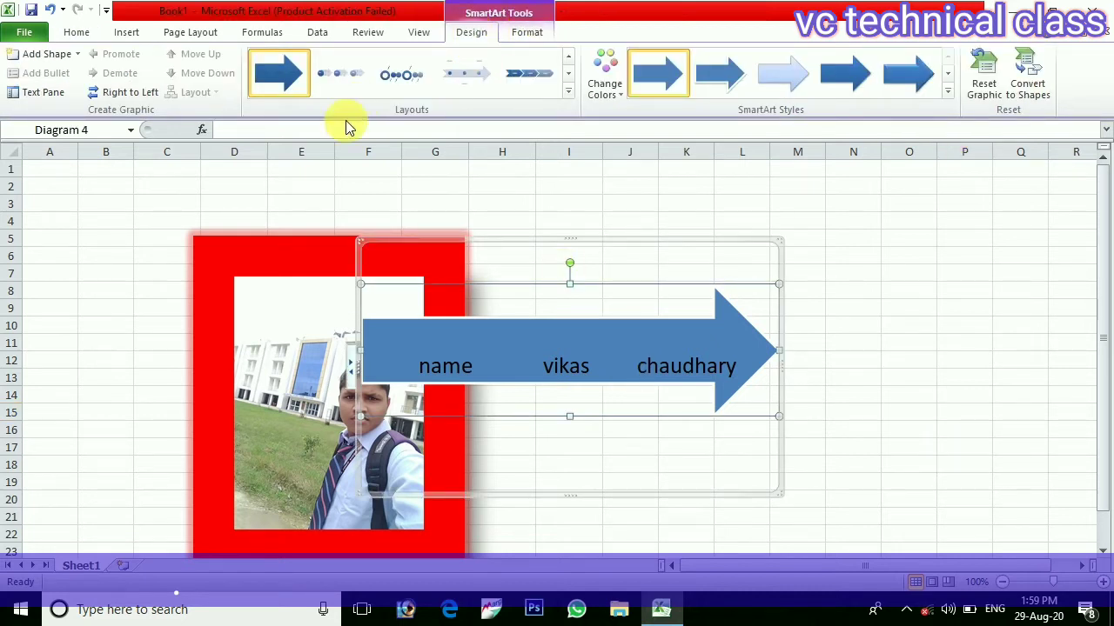
pyautogui.click(570, 91)
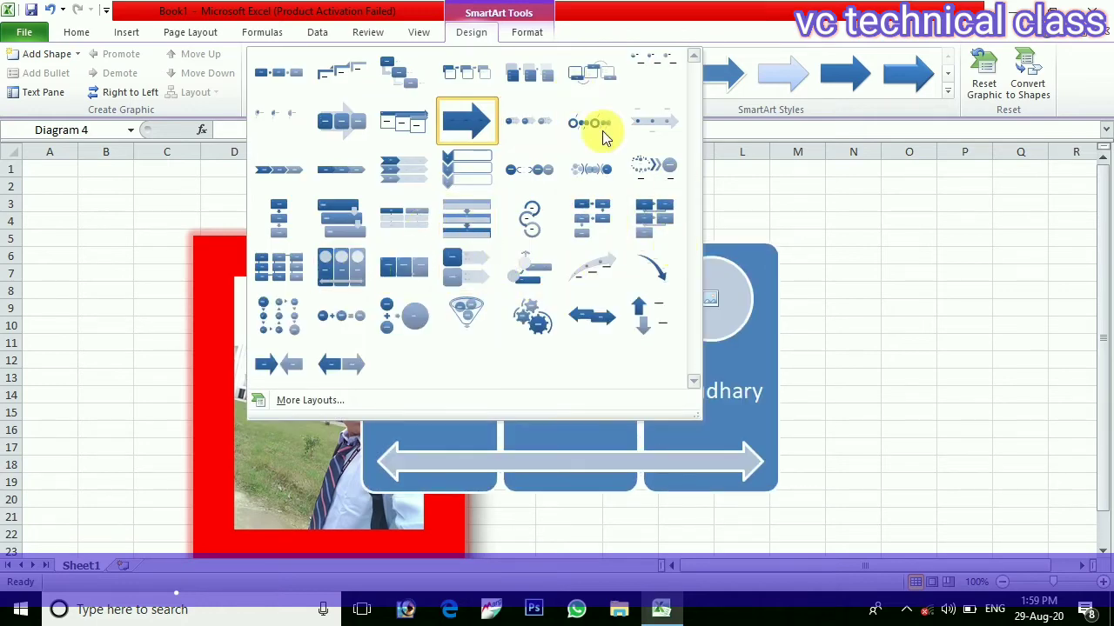
pyautogui.click(791, 322)
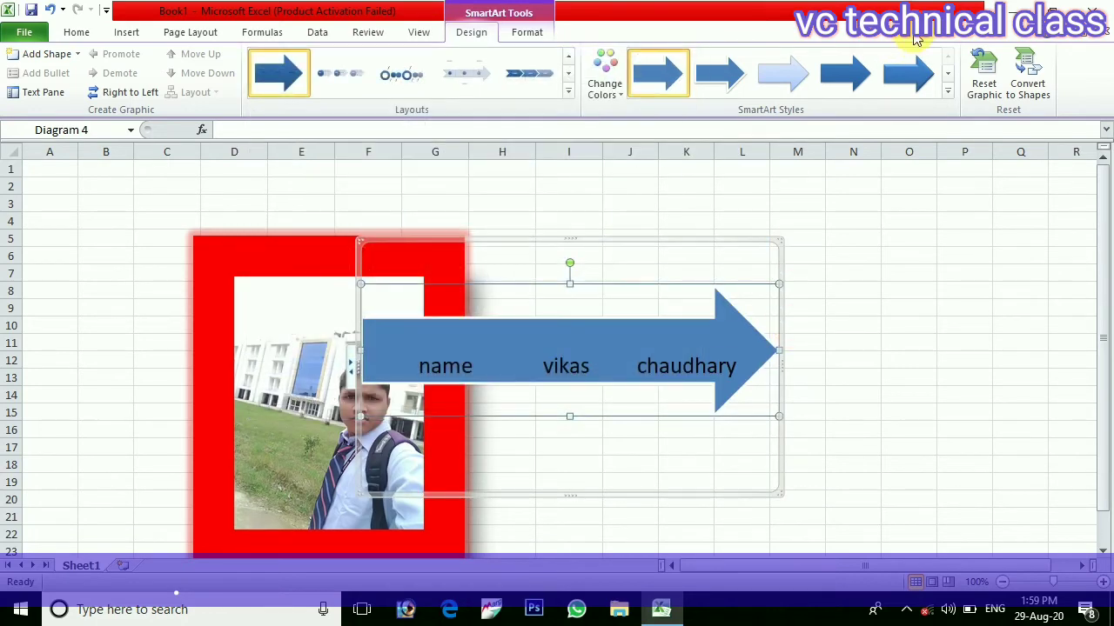
pyautogui.click(948, 91)
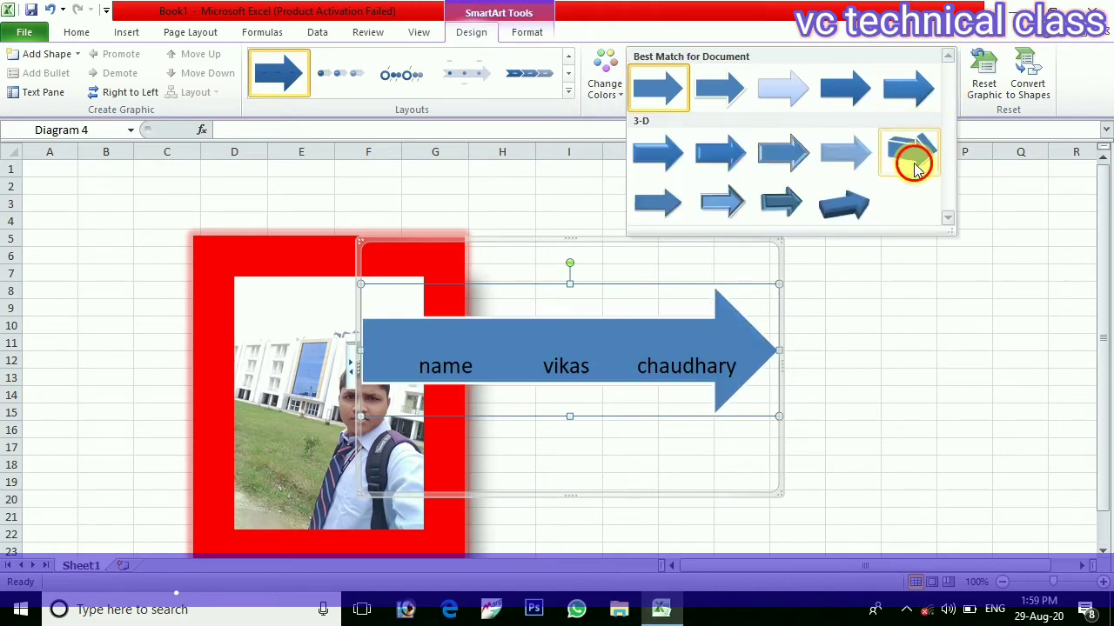
pyautogui.click(915, 165)
pyautogui.click(1002, 411)
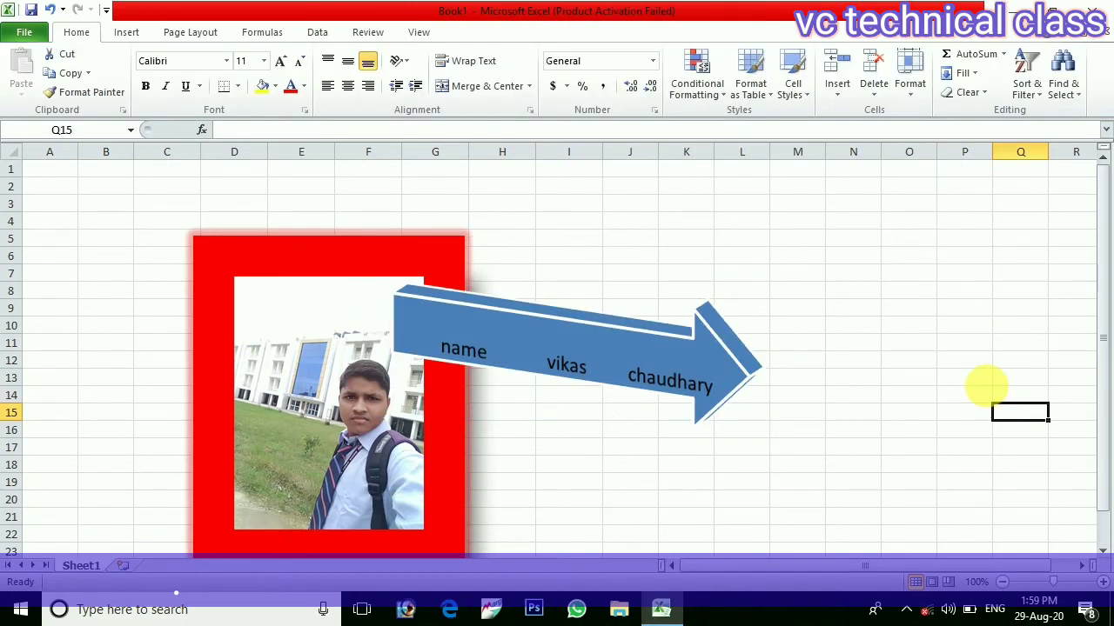
# - Delete the three text labels from the arrow SmartArt graphic
pyautogui.click(128, 35)
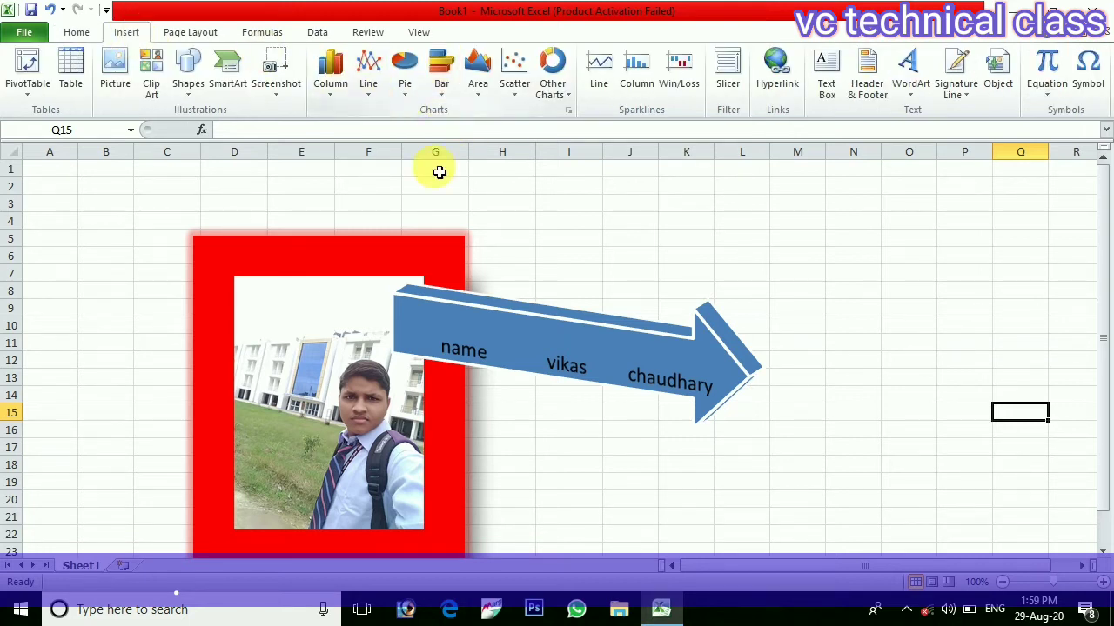
pyautogui.click(560, 354)
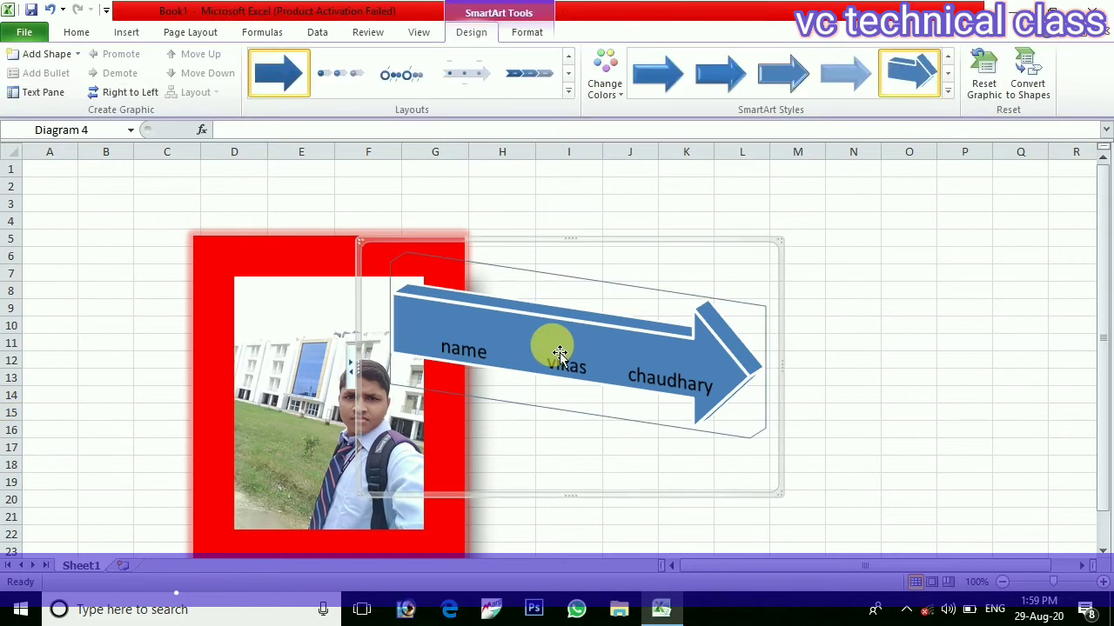
pyautogui.click(888, 324)
pyautogui.click(656, 344)
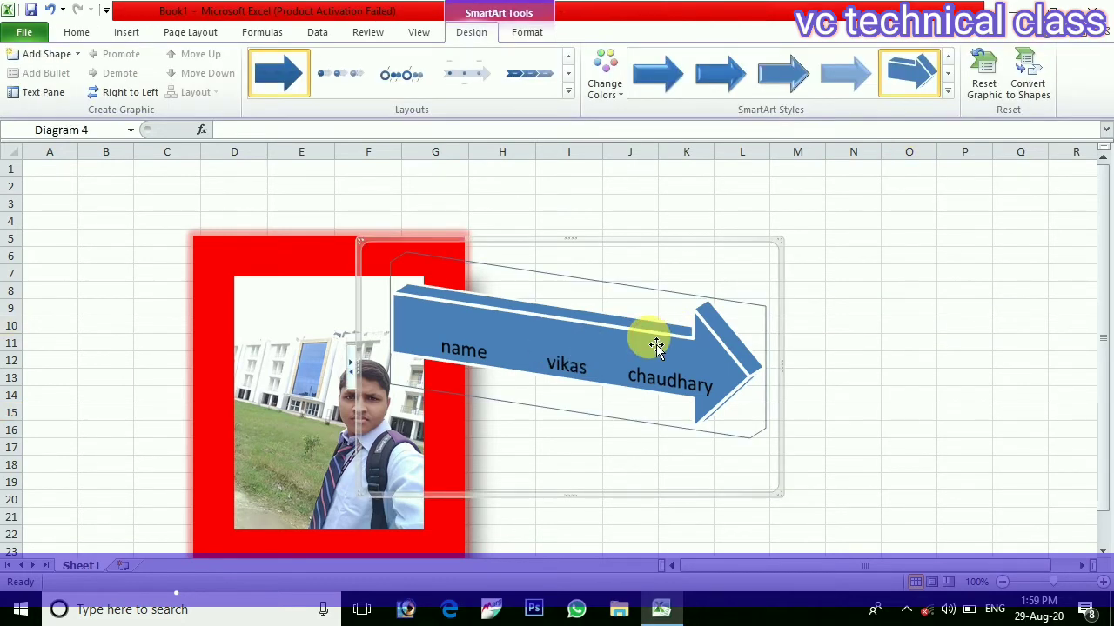
pyautogui.hotkey('ctrl', 'a')
pyautogui.press('Delete')
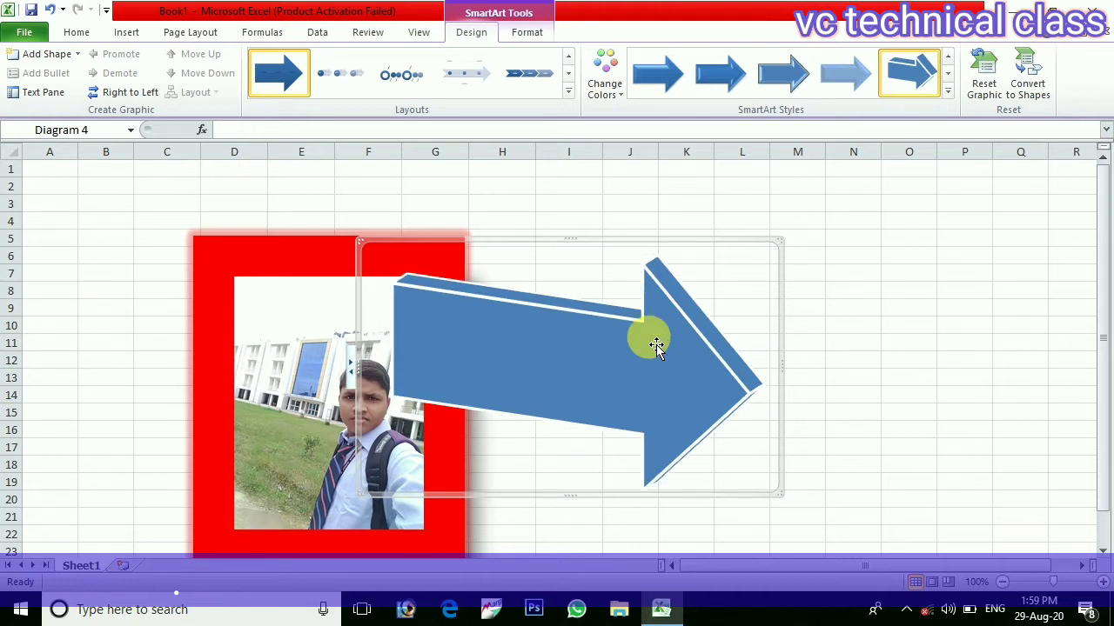
# - Try to select the whole arrow SmartArt graphic, including its frame
pyautogui.hotkey('ctrl', 'a')
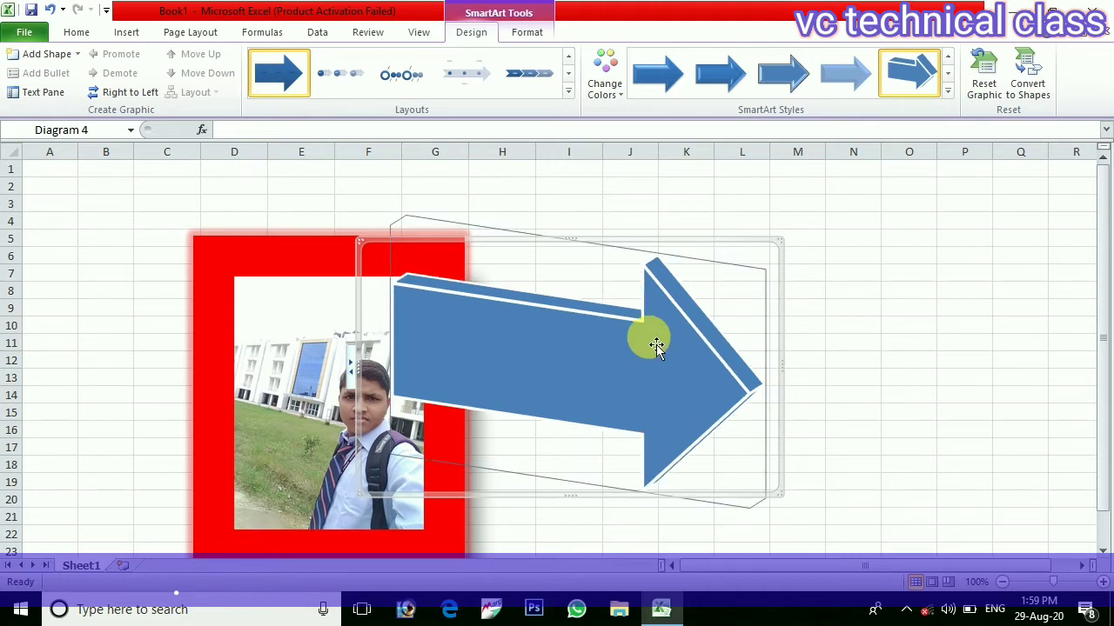
pyautogui.click(724, 292)
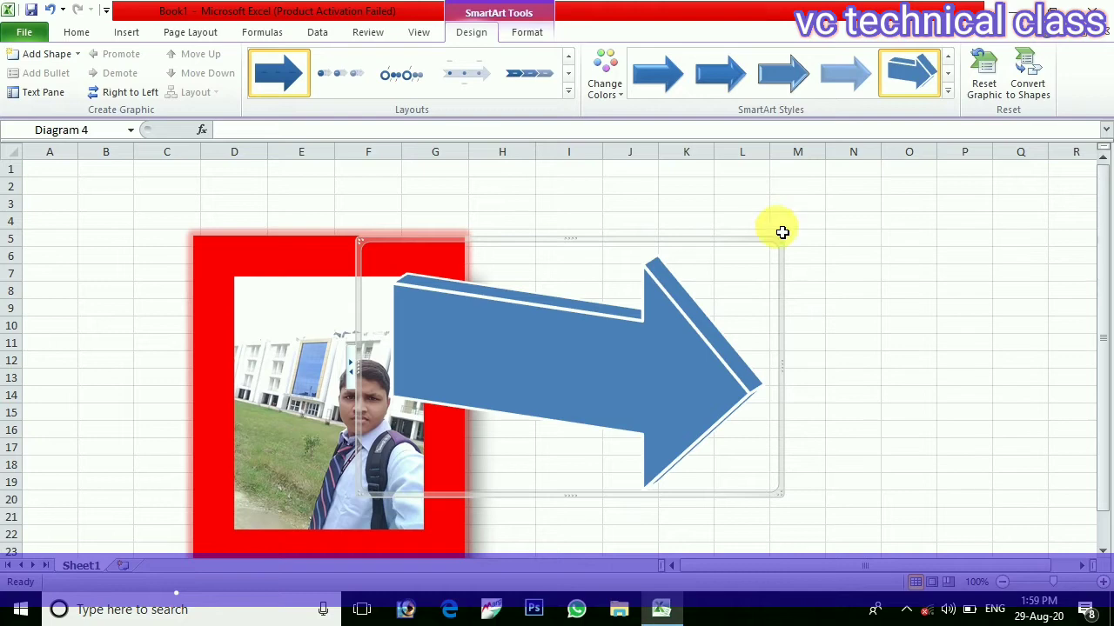
pyautogui.click(763, 232)
pyautogui.click(623, 350)
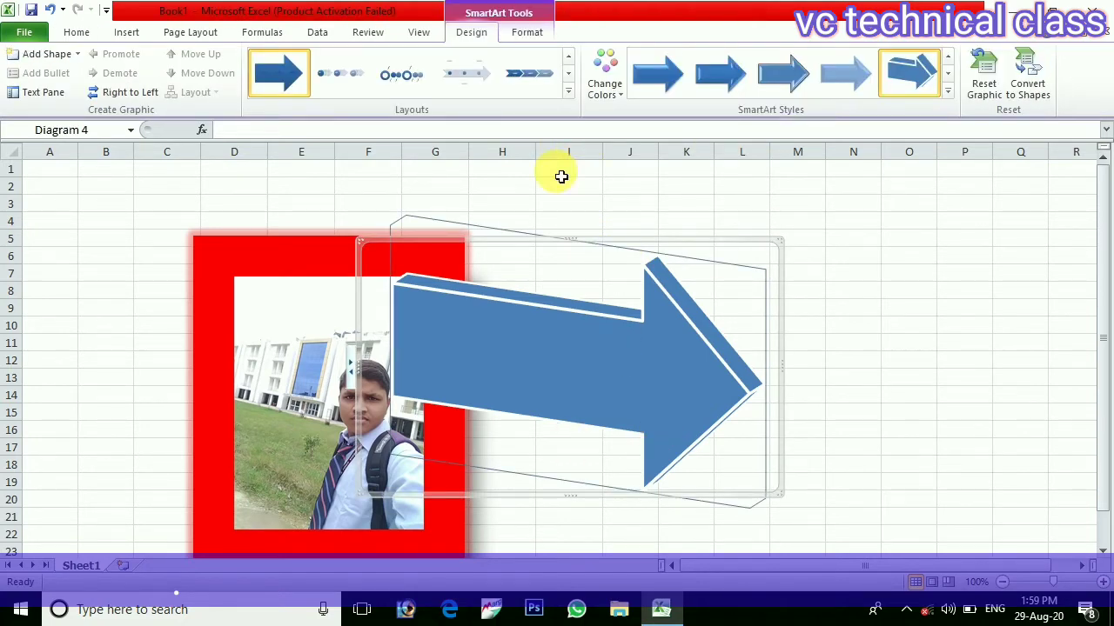
# - Copy the cell range behind the picture and the arrow graphic, starting at B3 and reaching column O
pyautogui.click(122, 33)
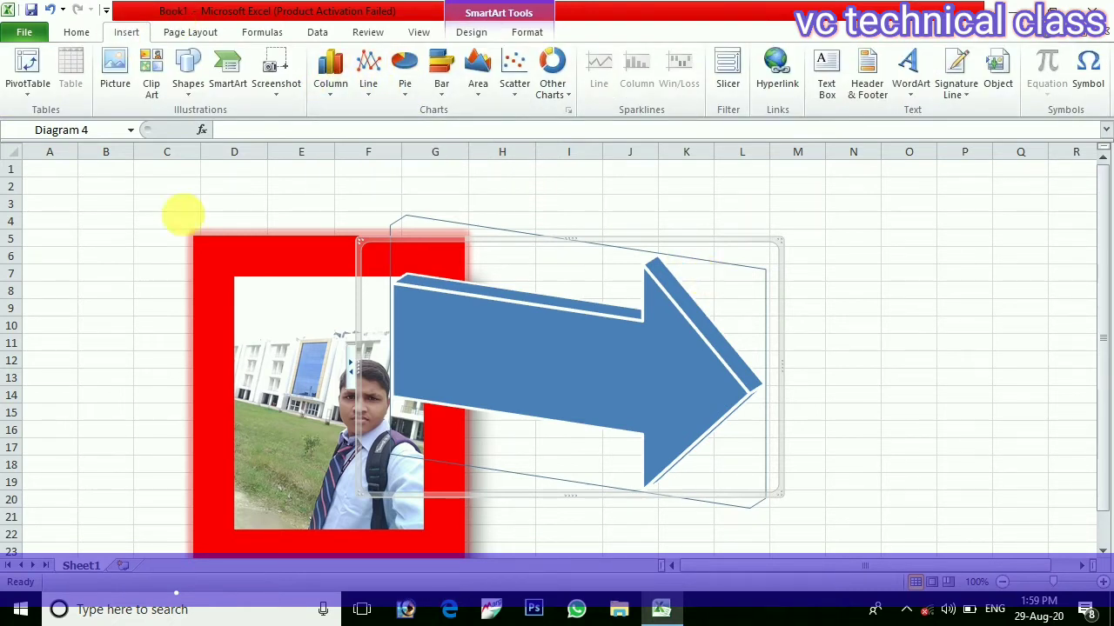
pyautogui.moveTo(130, 203); pyautogui.dragTo(916, 549)
pyautogui.scroll(4, 916, 549)
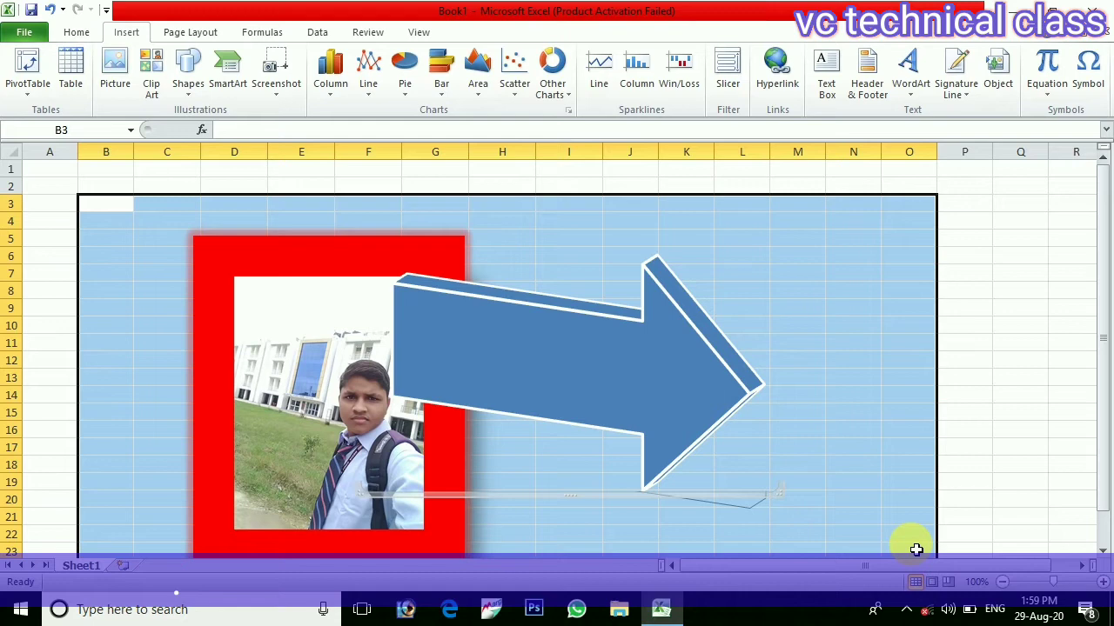
pyautogui.hotkey('ctrl', 'c')
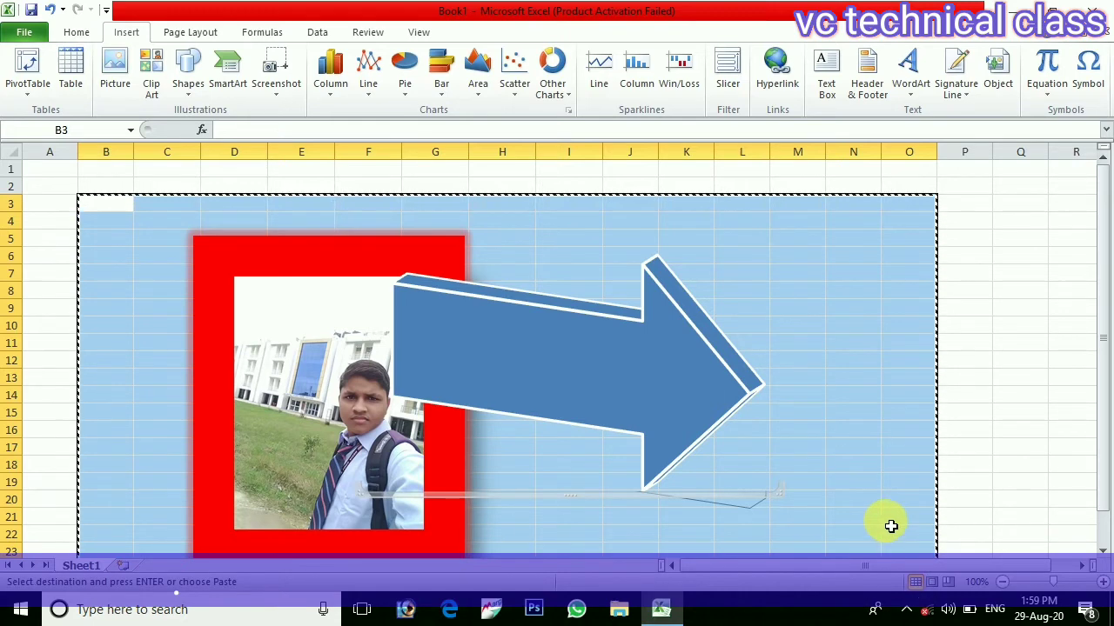
pyautogui.click(1095, 453)
# - Delete the arrow SmartArt graphic together with its frame, and select cell N11 in the empty area
pyautogui.click(610, 441)
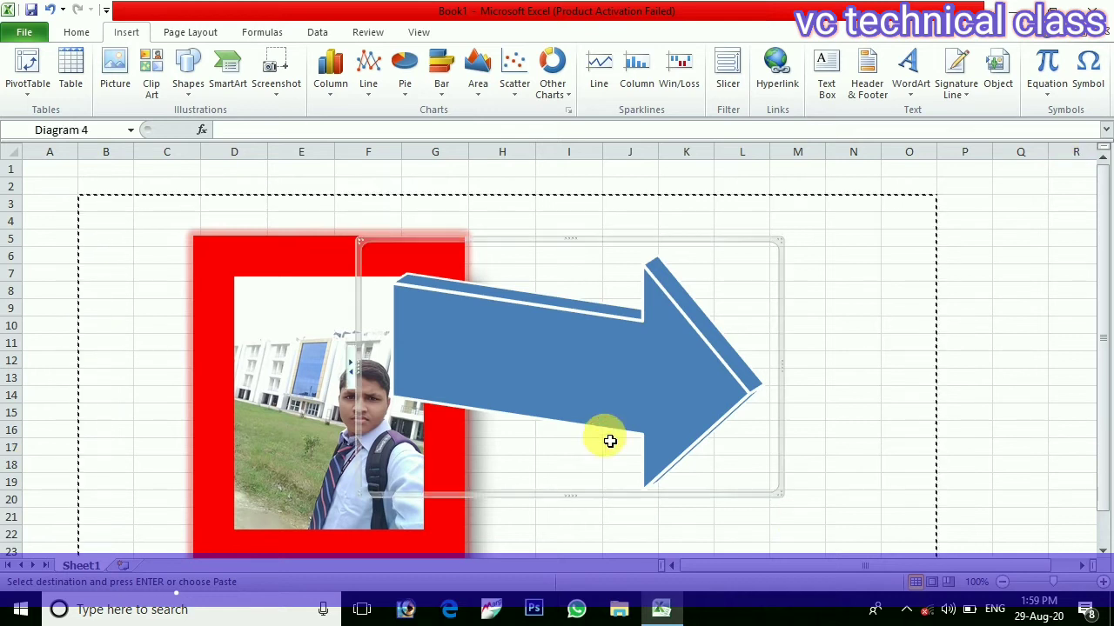
pyautogui.press('Delete')
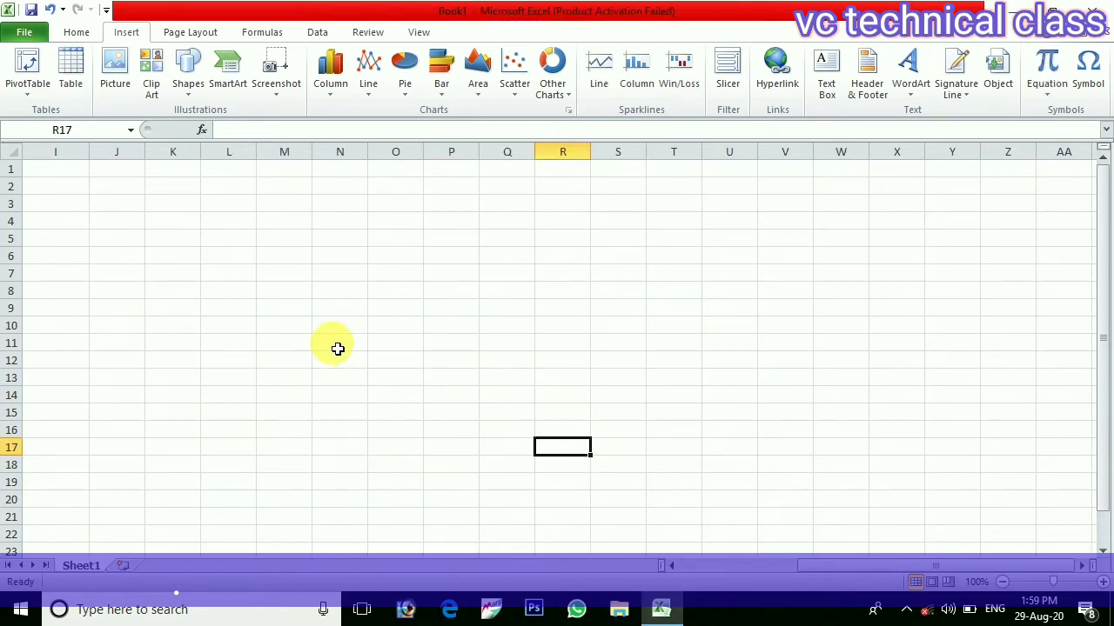
pyautogui.click(335, 345)
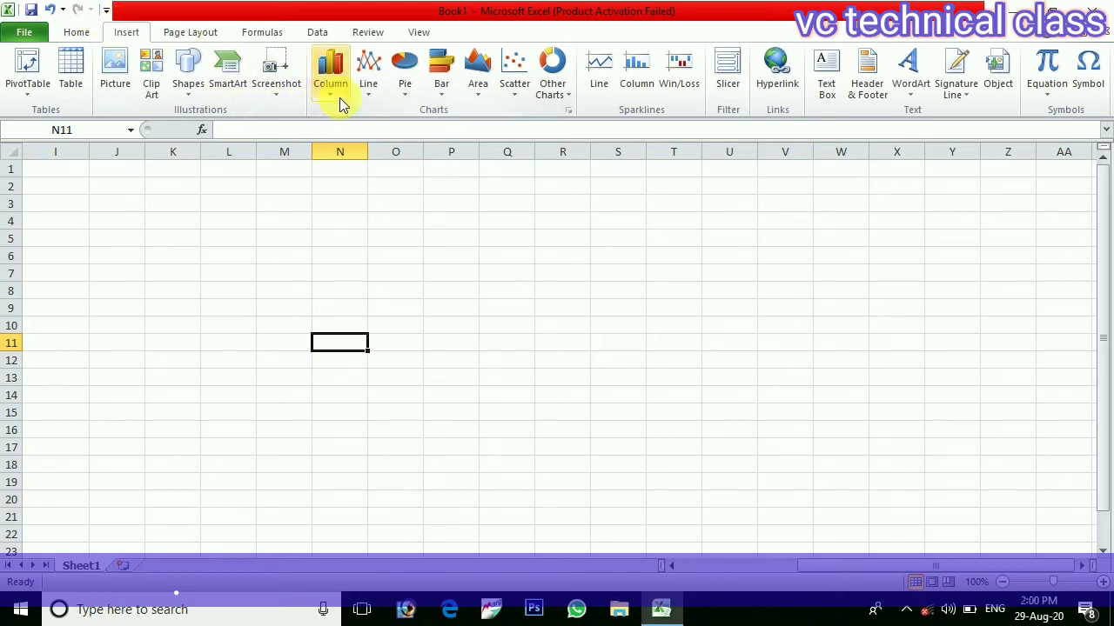
# - Enter the subjects hindi, english, math and art in cells K5 to K8
pyautogui.click(180, 238)
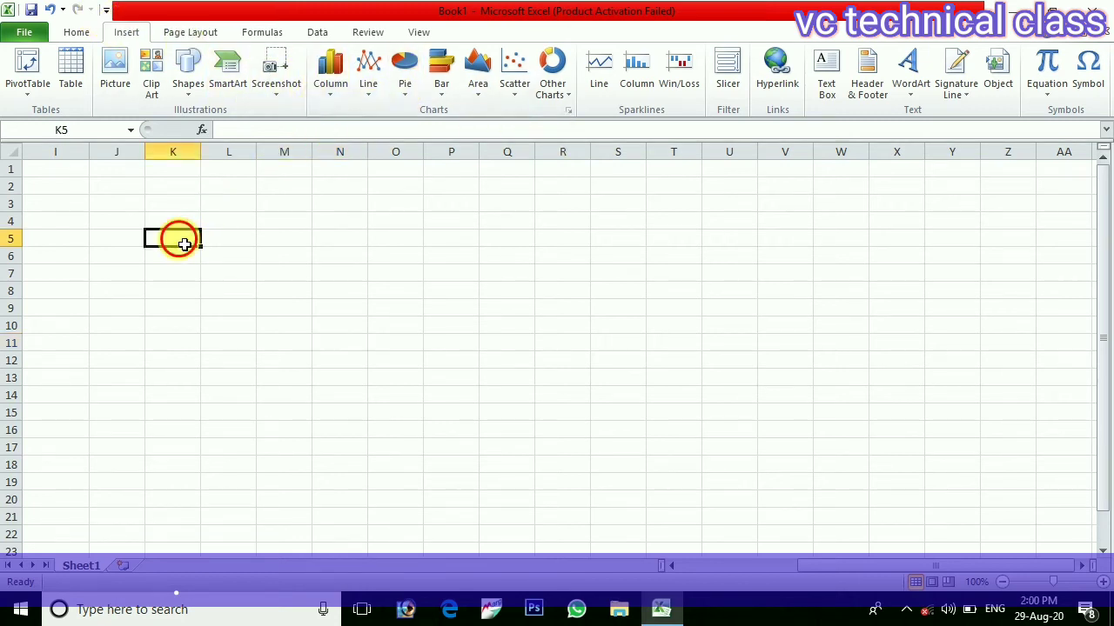
pyautogui.write('hindi')
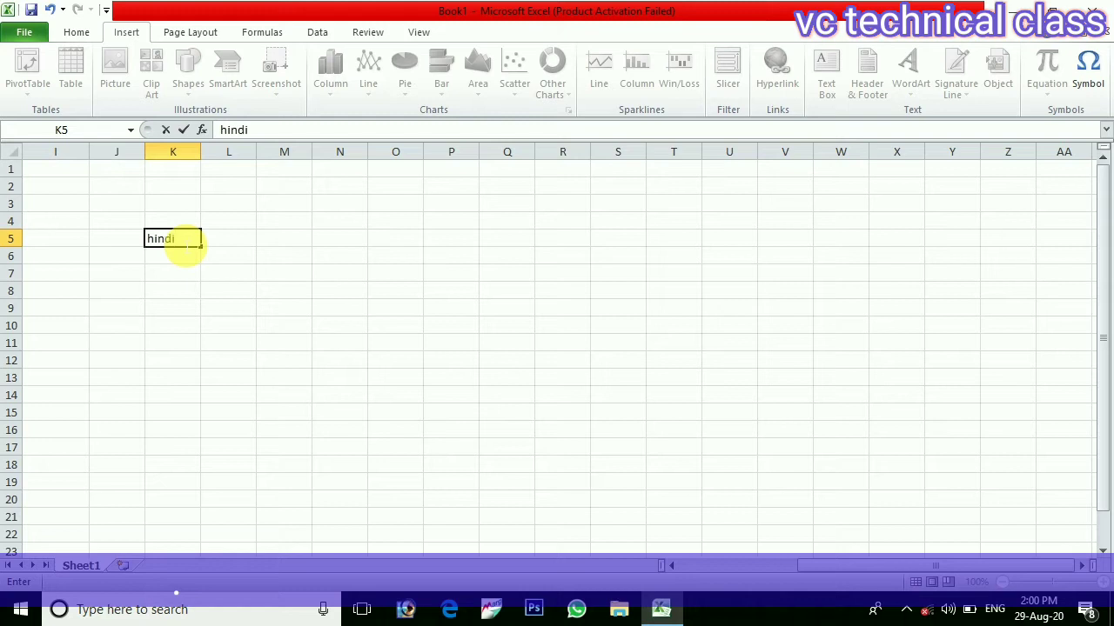
pyautogui.press('Return')
pyautogui.write('english')
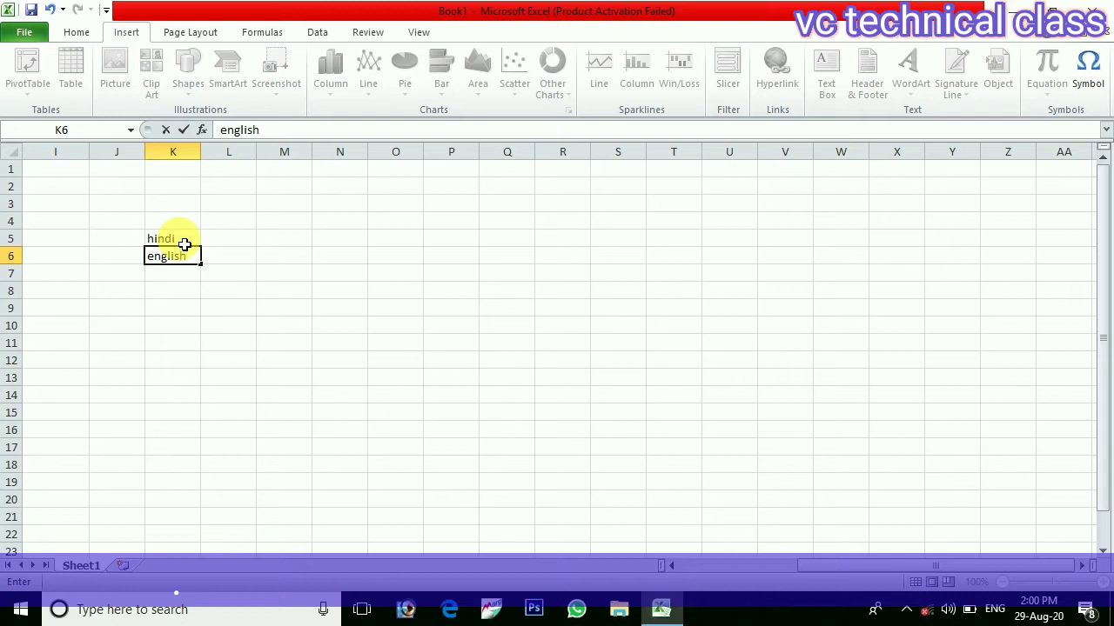
pyautogui.press('Return')
pyautogui.write('math')
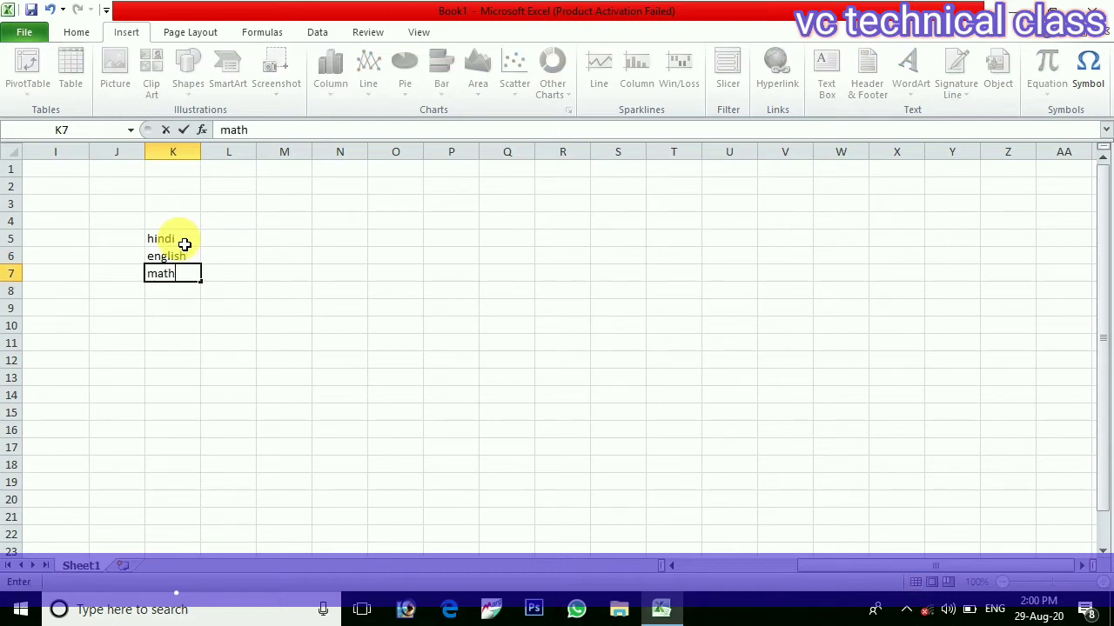
pyautogui.press('Return')
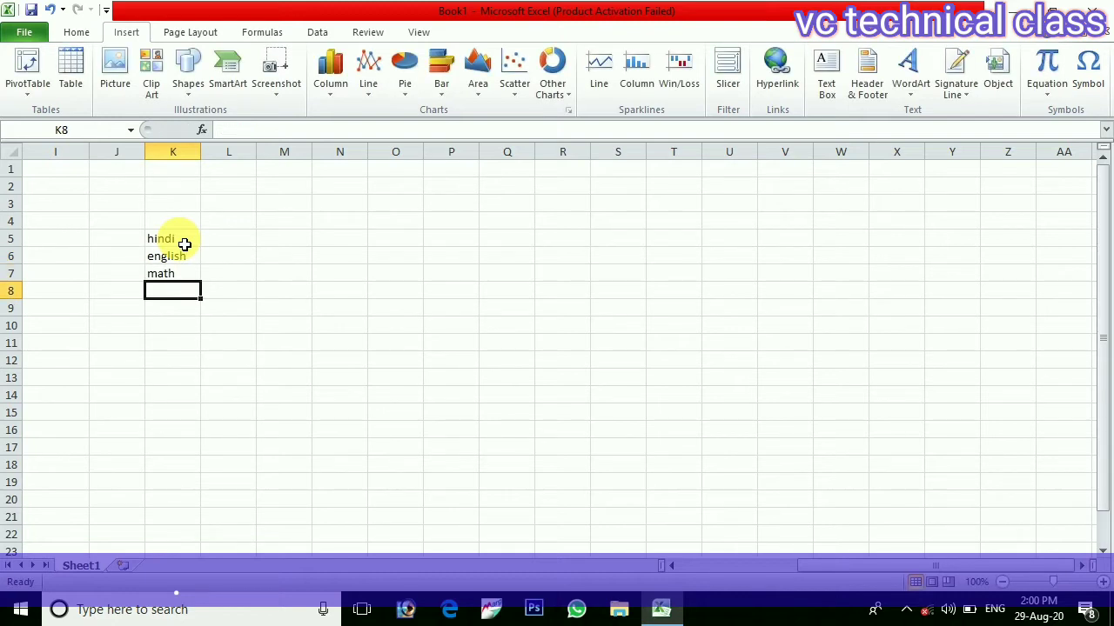
pyautogui.write('c')
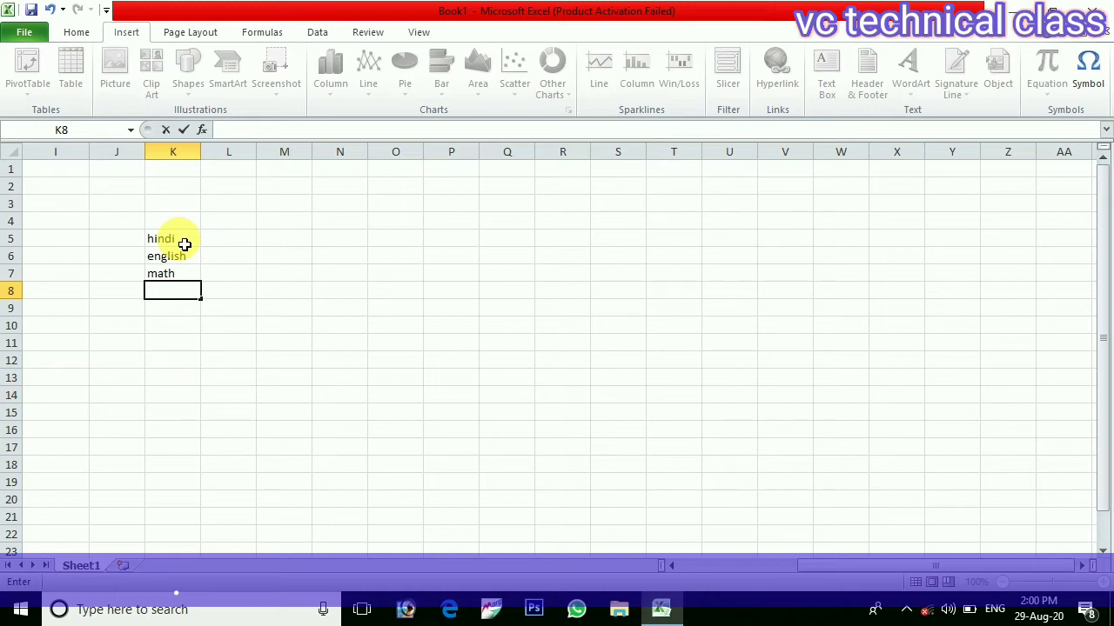
pyautogui.press('Return')
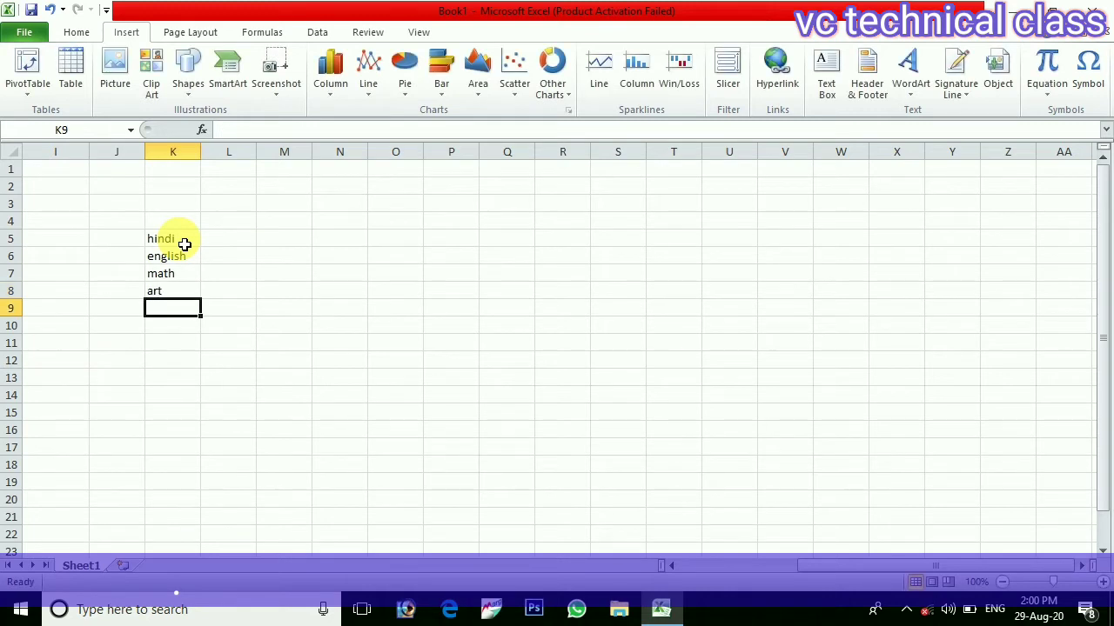
# - Enter the values 70, 15, 5 and 20 in cells L5 to L8 beside the subjects
pyautogui.click(222, 241)
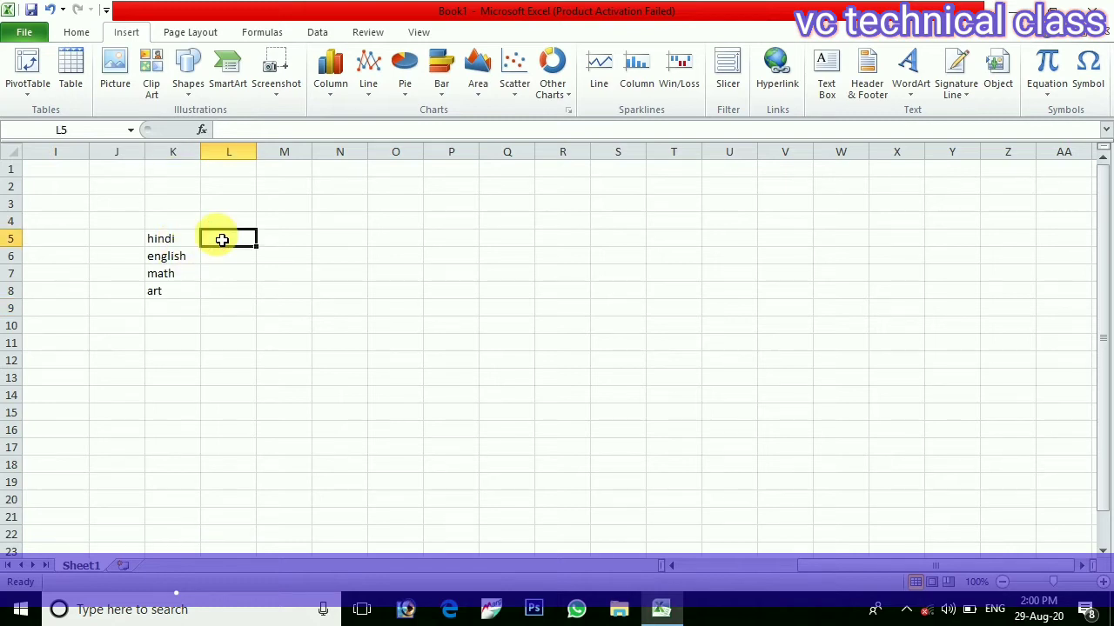
pyautogui.write('7')
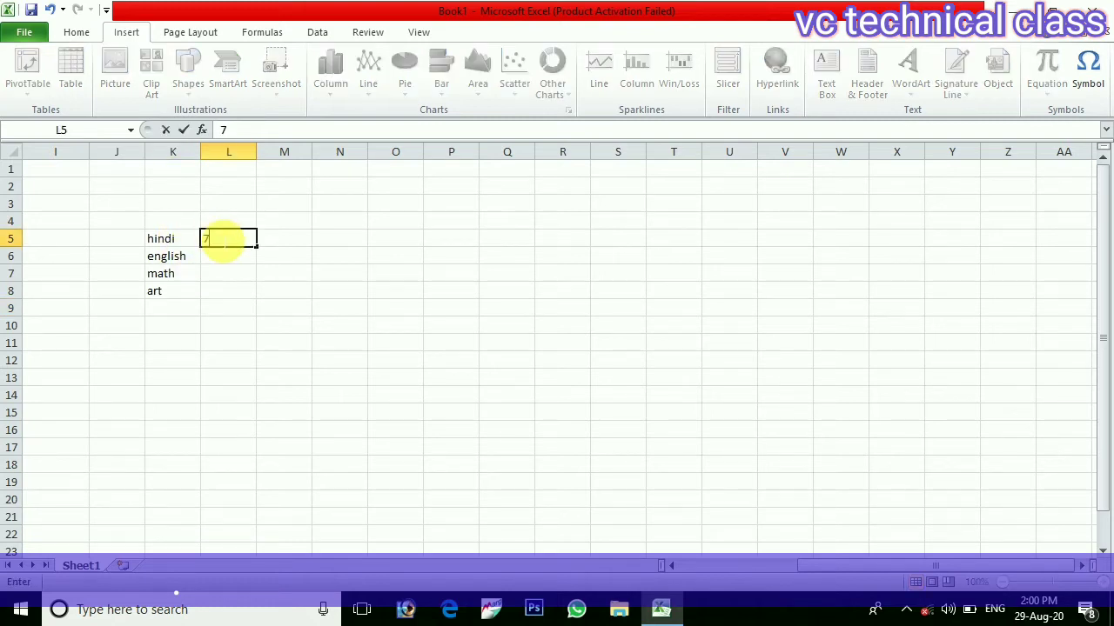
pyautogui.write('0')
pyautogui.press('Return')
pyautogui.write('15')
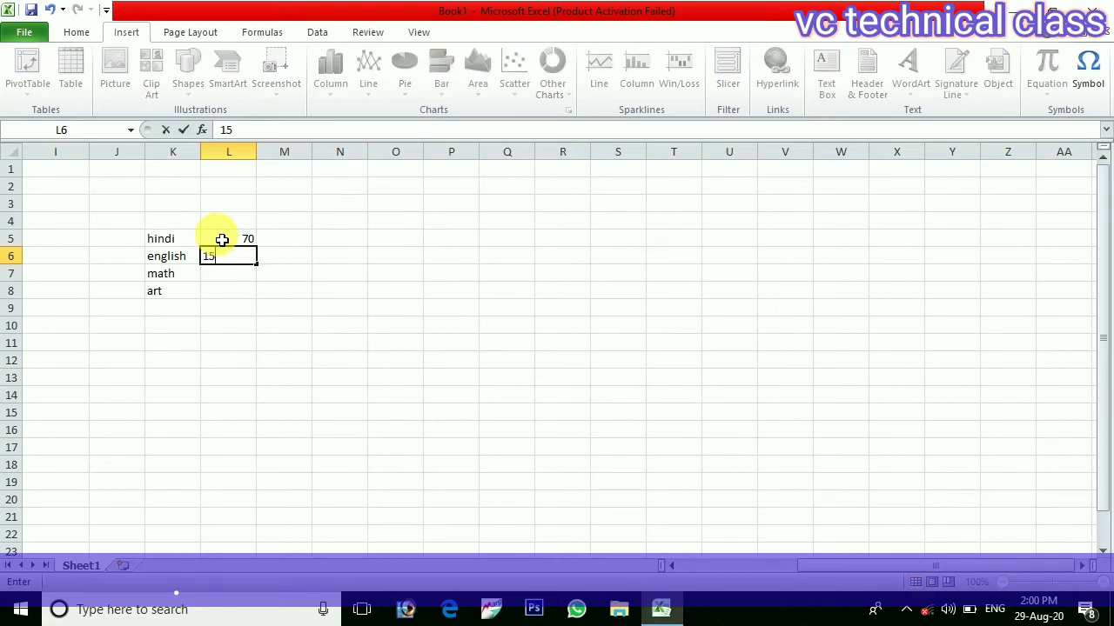
pyautogui.press('Return')
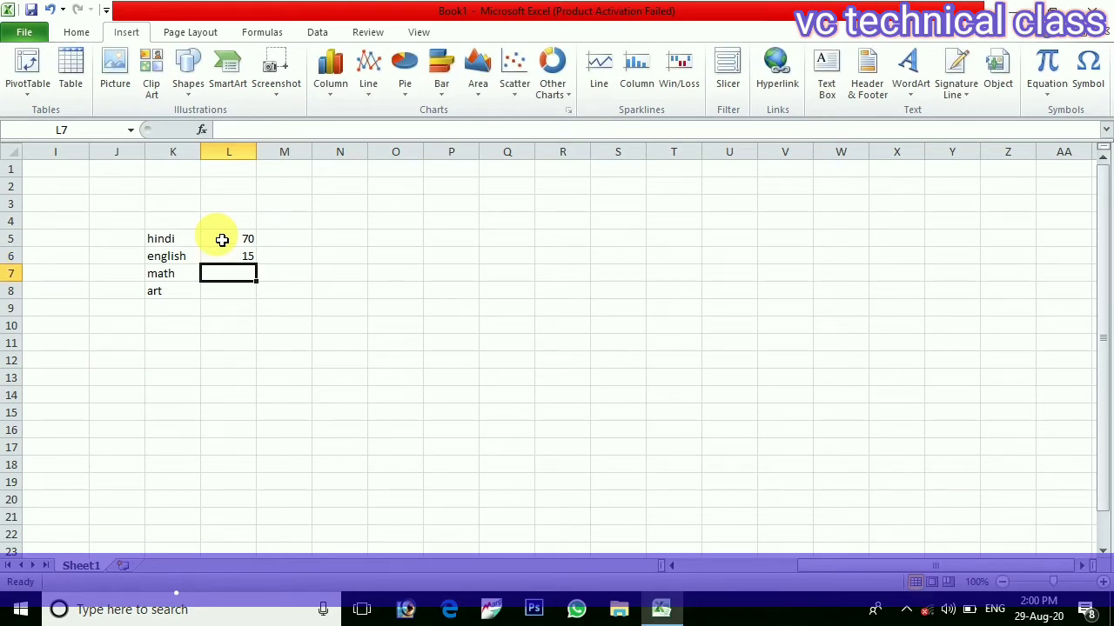
pyautogui.write('5')
pyautogui.press('Return')
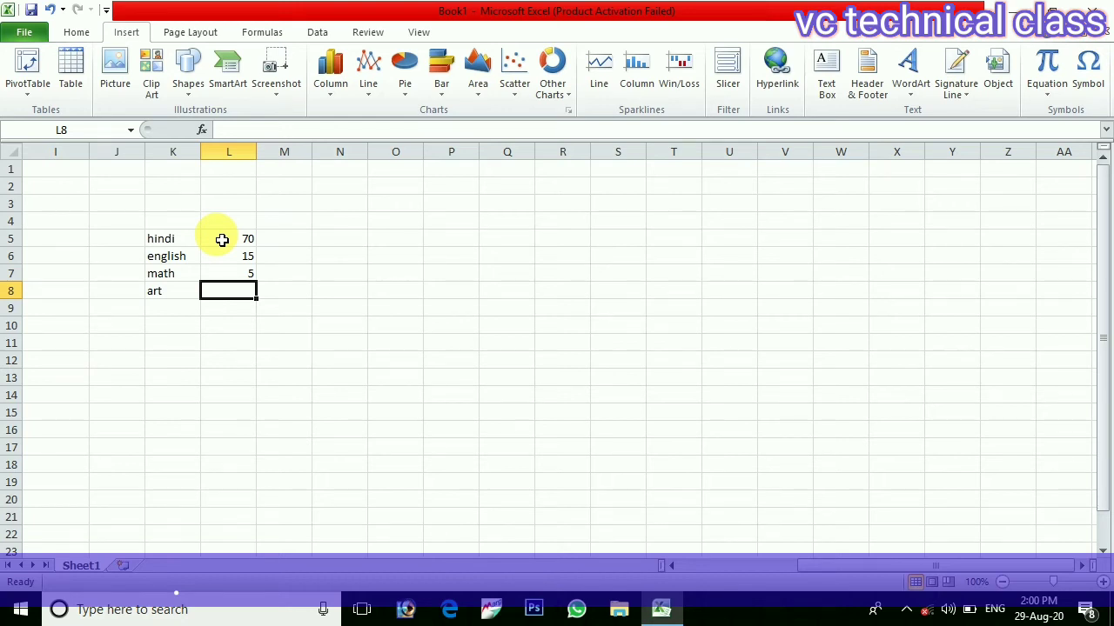
pyautogui.write('20')
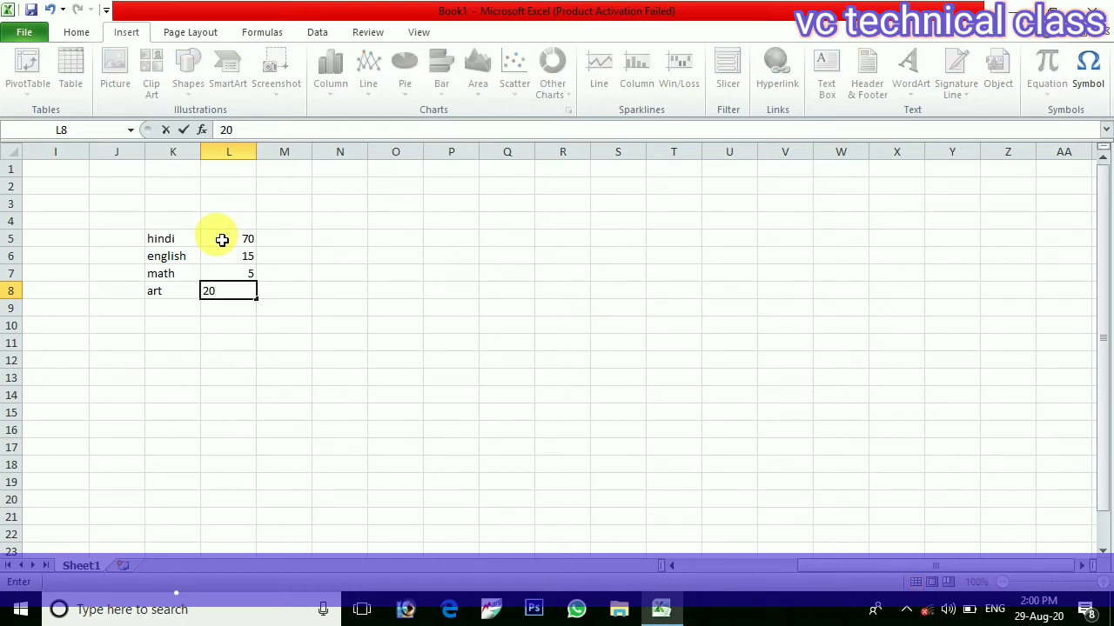
pyautogui.press('Return')
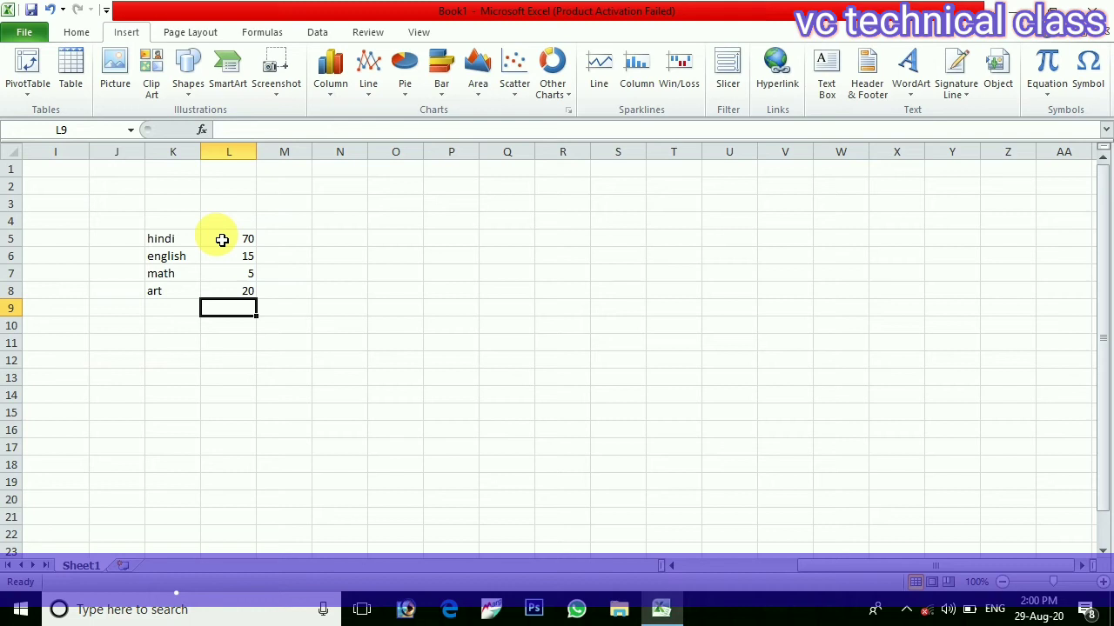
# - Insert a basic 2-D pie chart of the subject data and apply the green chart style with a black background
pyautogui.click(442, 96)
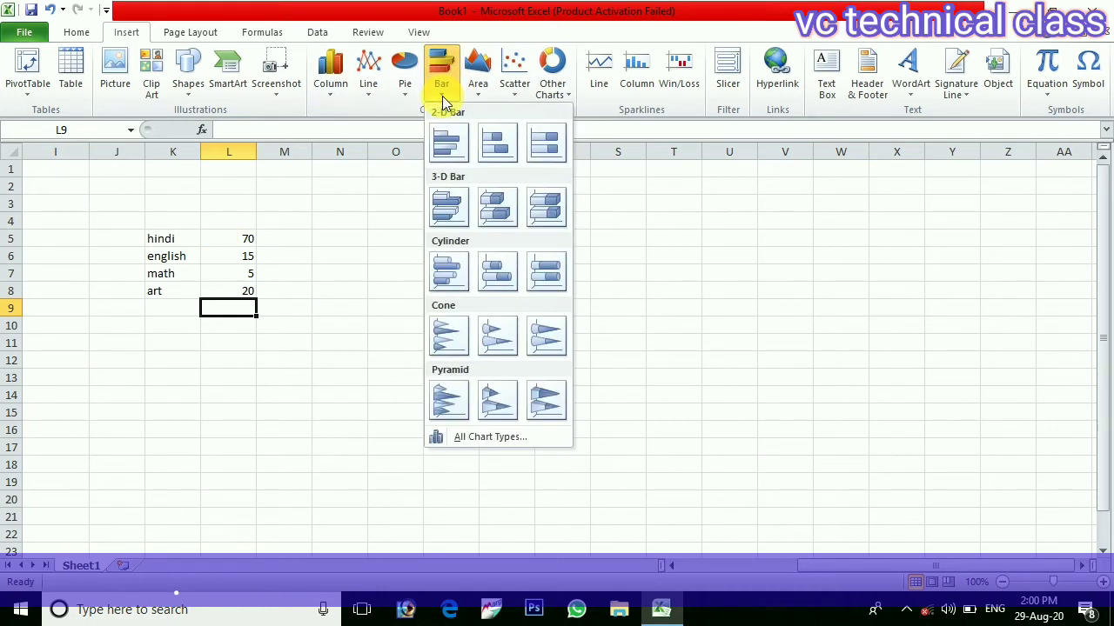
pyautogui.click(415, 84)
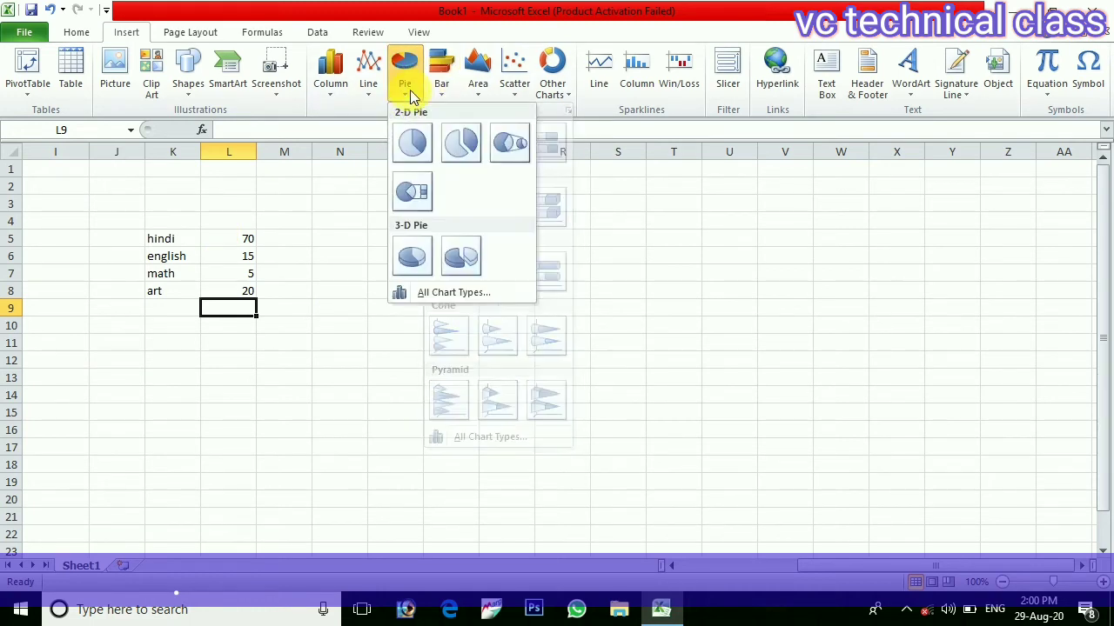
pyautogui.click(412, 144)
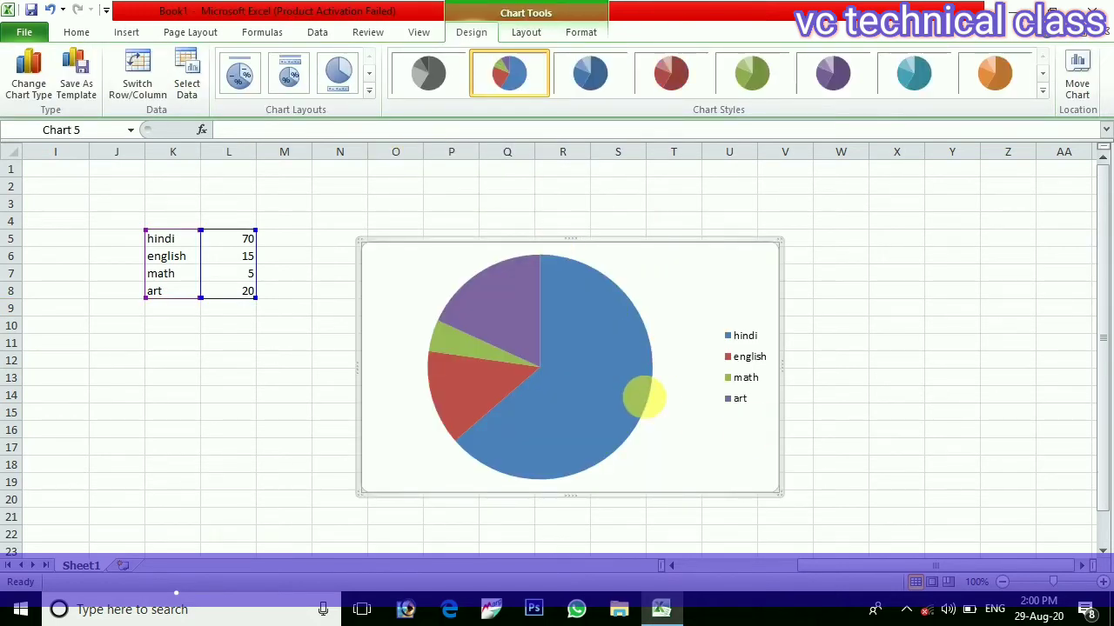
pyautogui.moveTo(648, 406)
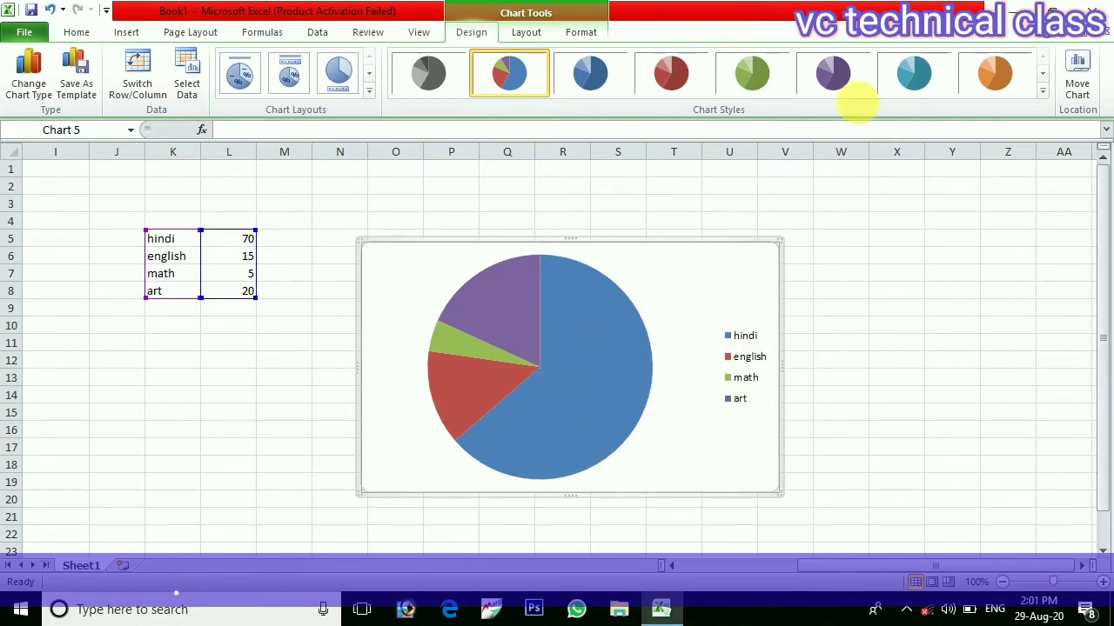
pyautogui.click(1042, 88)
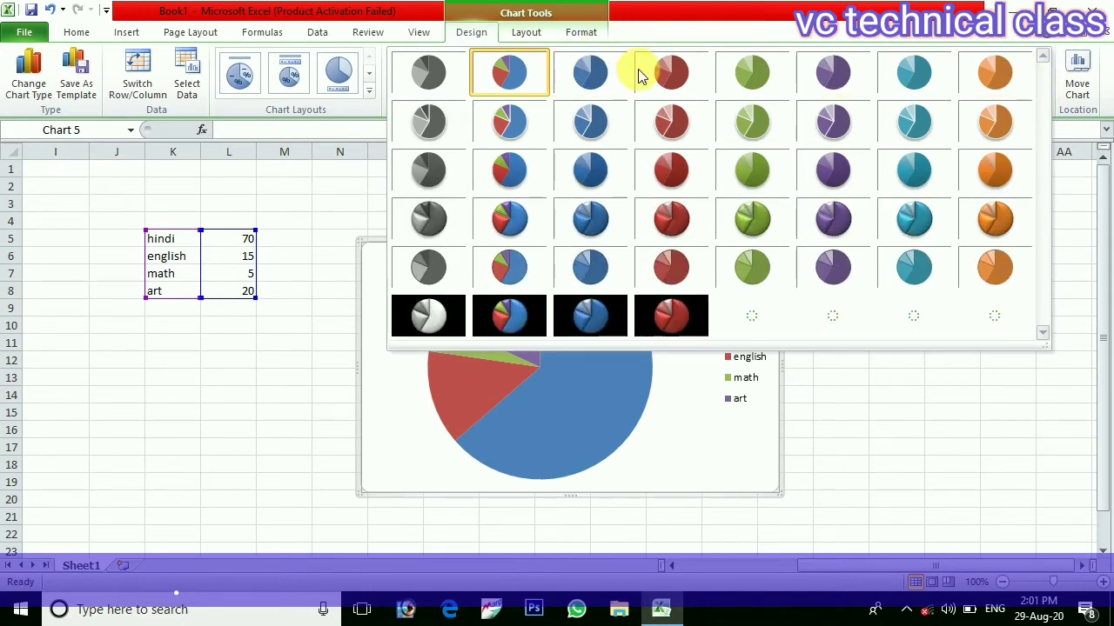
pyautogui.click(748, 315)
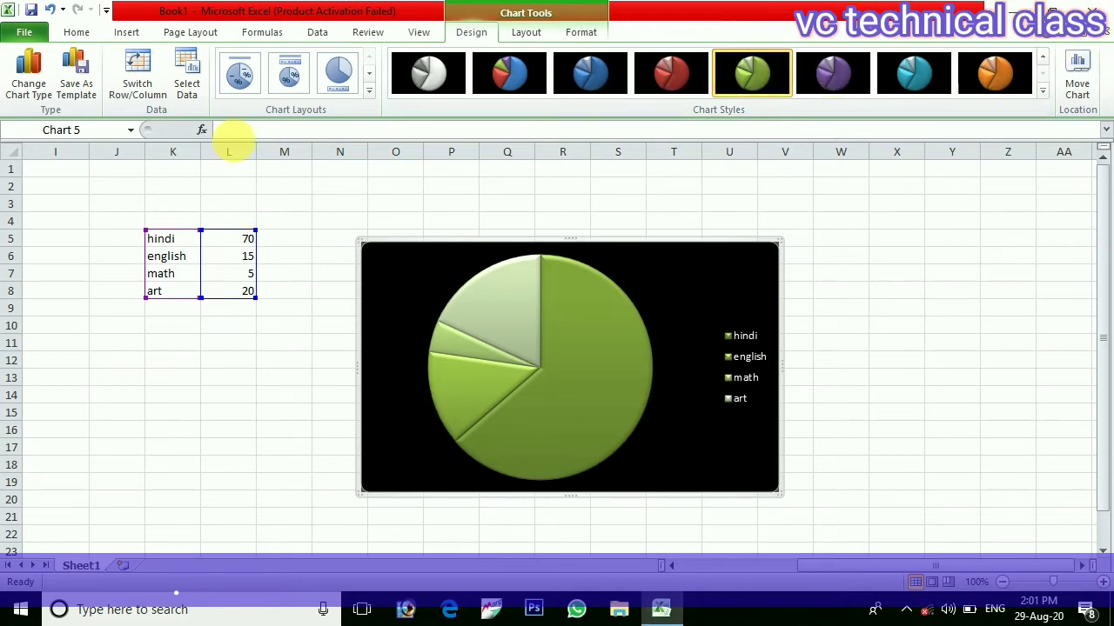
# - Change the pie chart to a 2-D clustered column chart
pyautogui.click(41, 93)
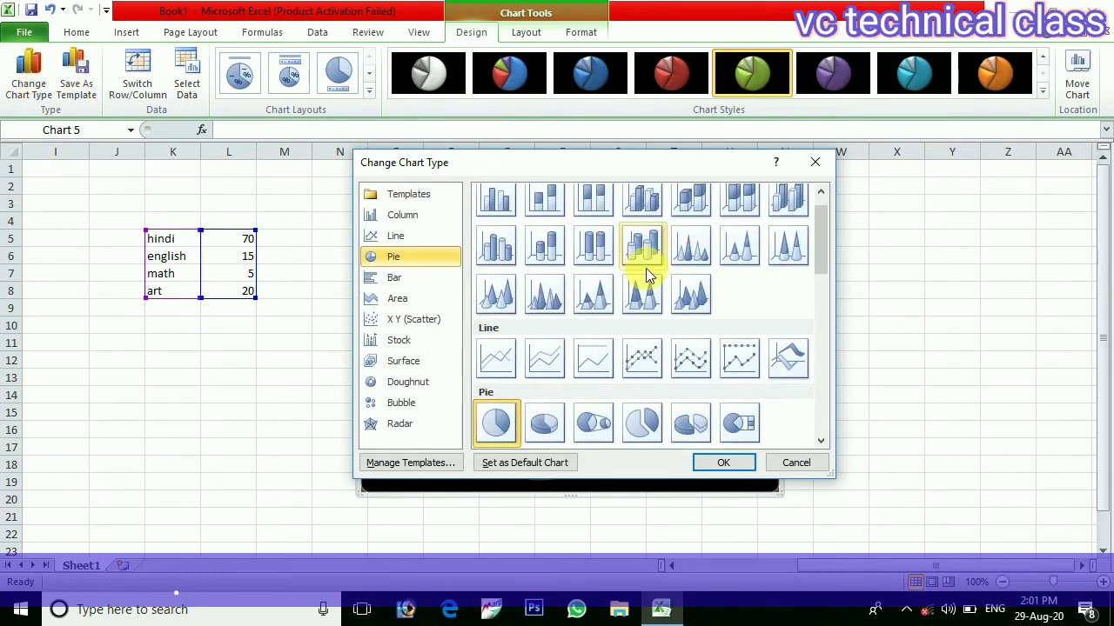
pyautogui.click(499, 209)
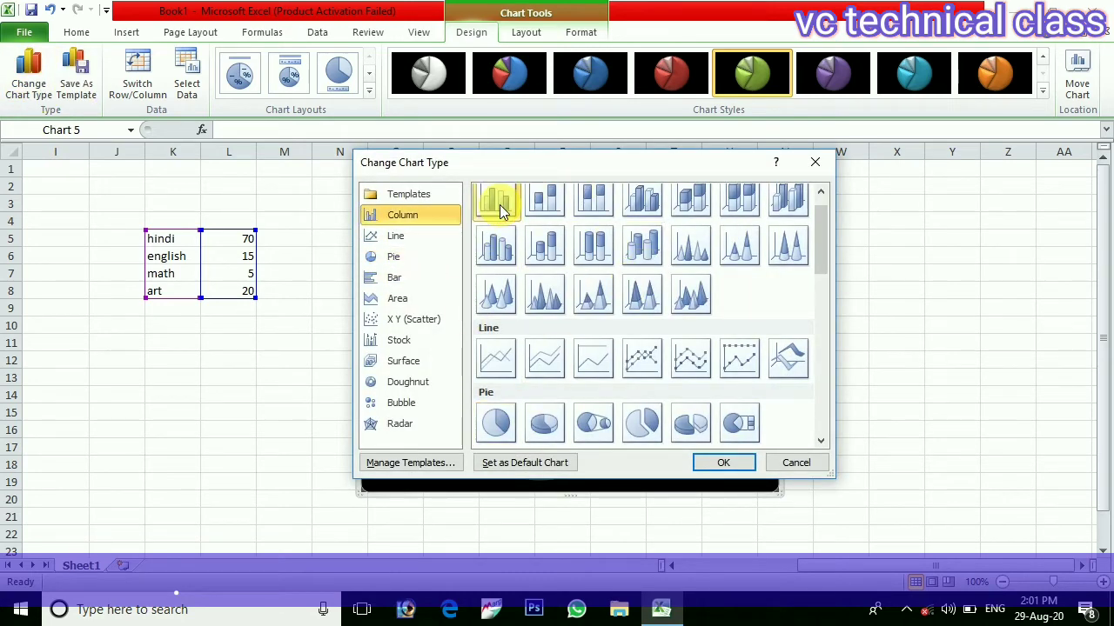
pyautogui.click(736, 468)
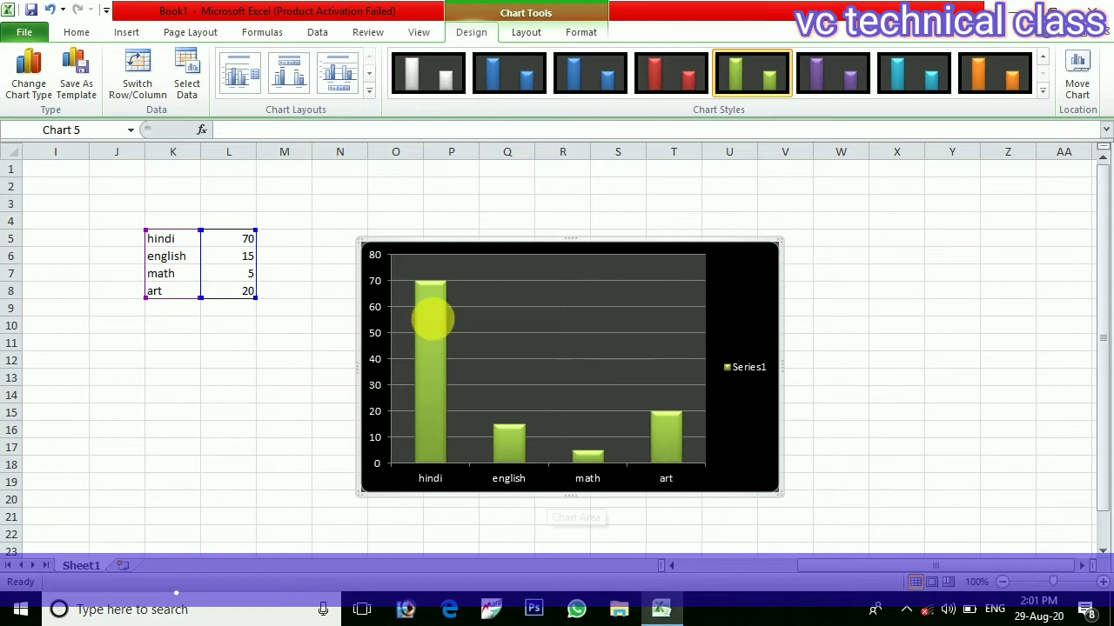
# - Delete the column chart and clear the subject data in the range J4:M9
pyautogui.click(595, 278)
pyautogui.click(763, 271)
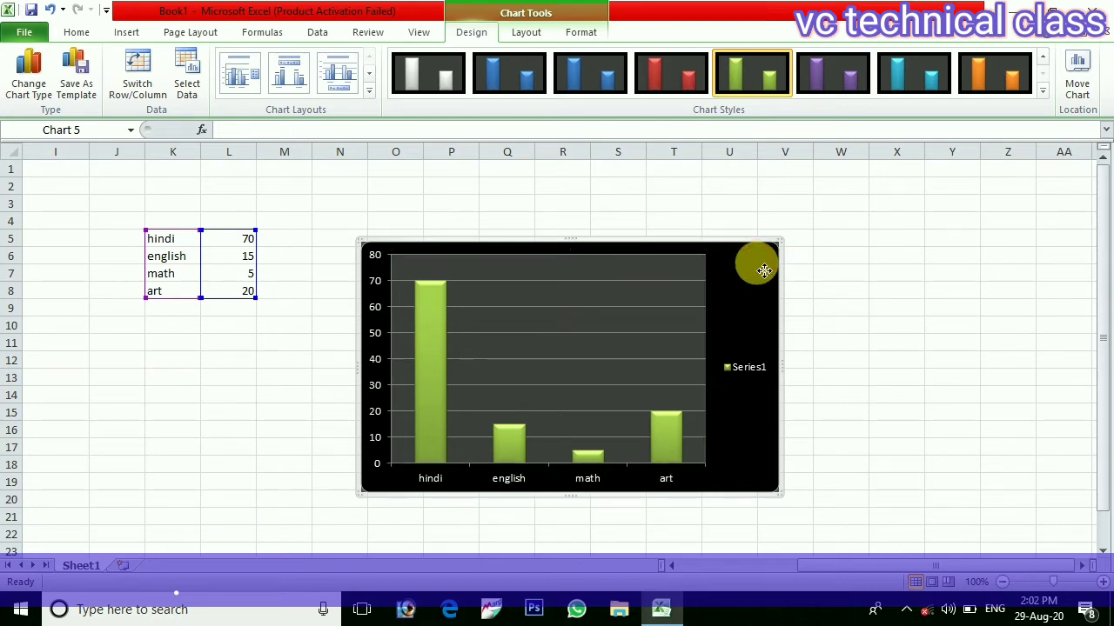
pyautogui.press('Delete')
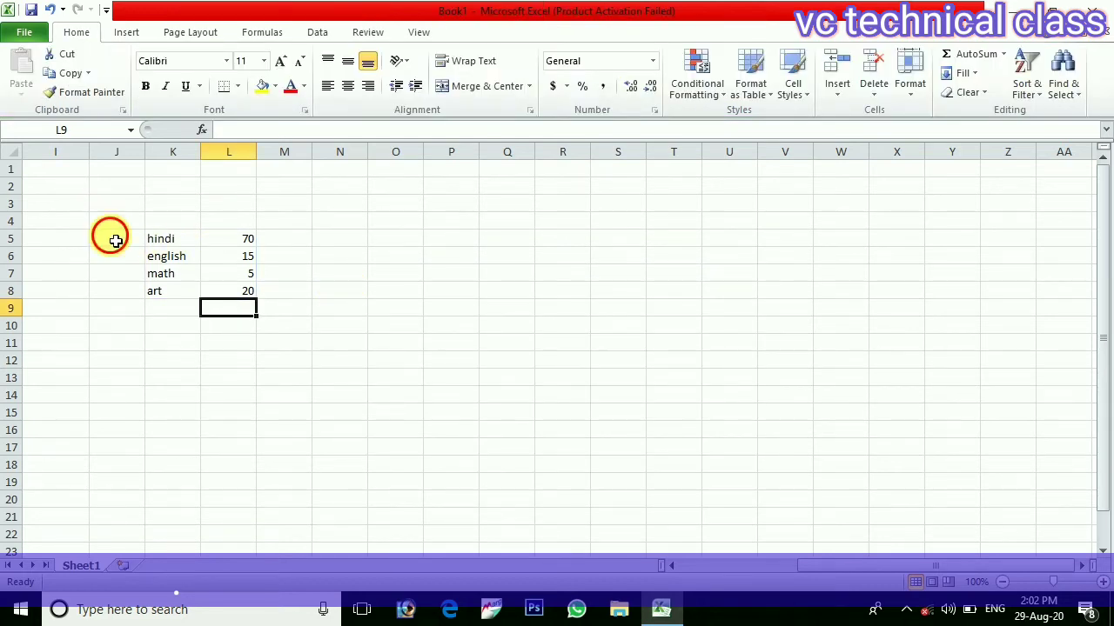
pyautogui.moveTo(105, 223); pyautogui.dragTo(261, 320)
pyautogui.press('Delete')
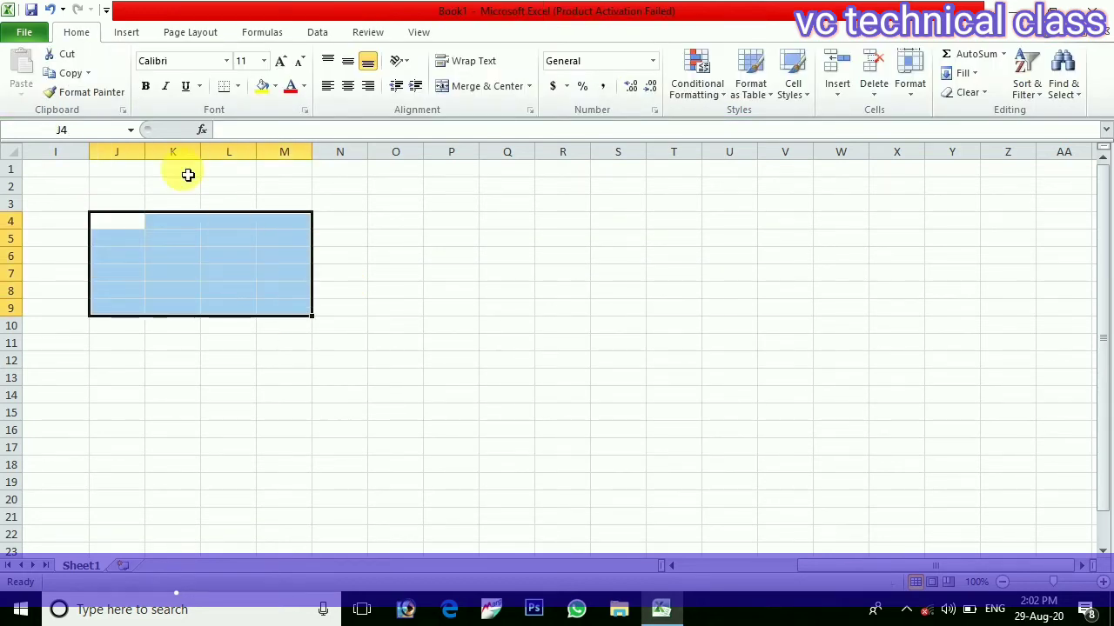
# - Enter the text "vc technical class" in cell Q6 and widen column Q to fit it
pyautogui.click(129, 33)
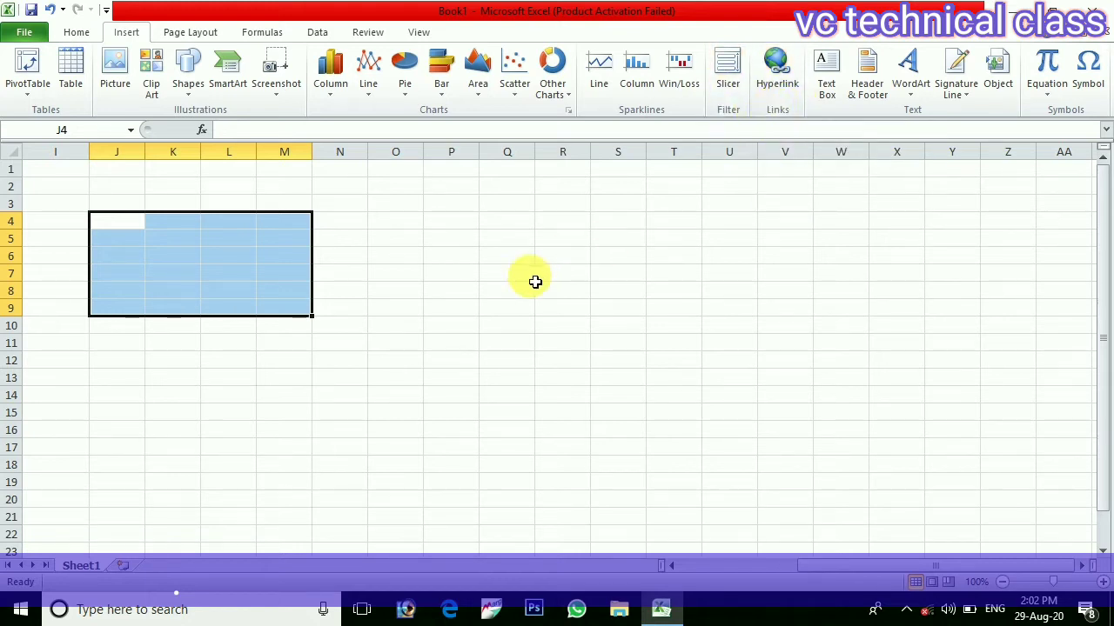
pyautogui.click(502, 262)
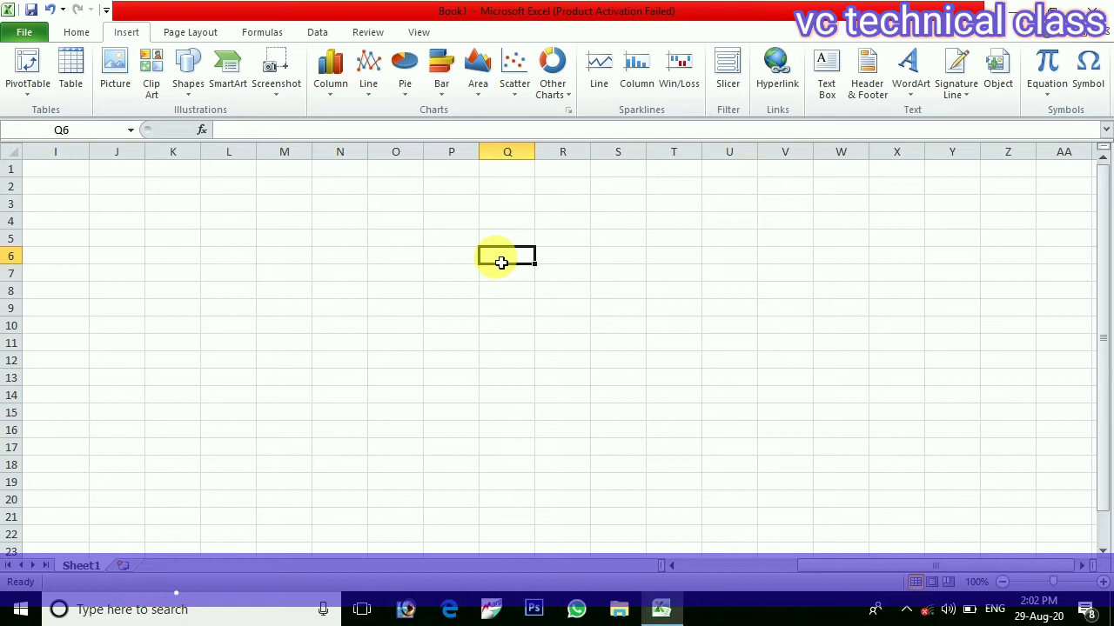
pyautogui.write('vik')
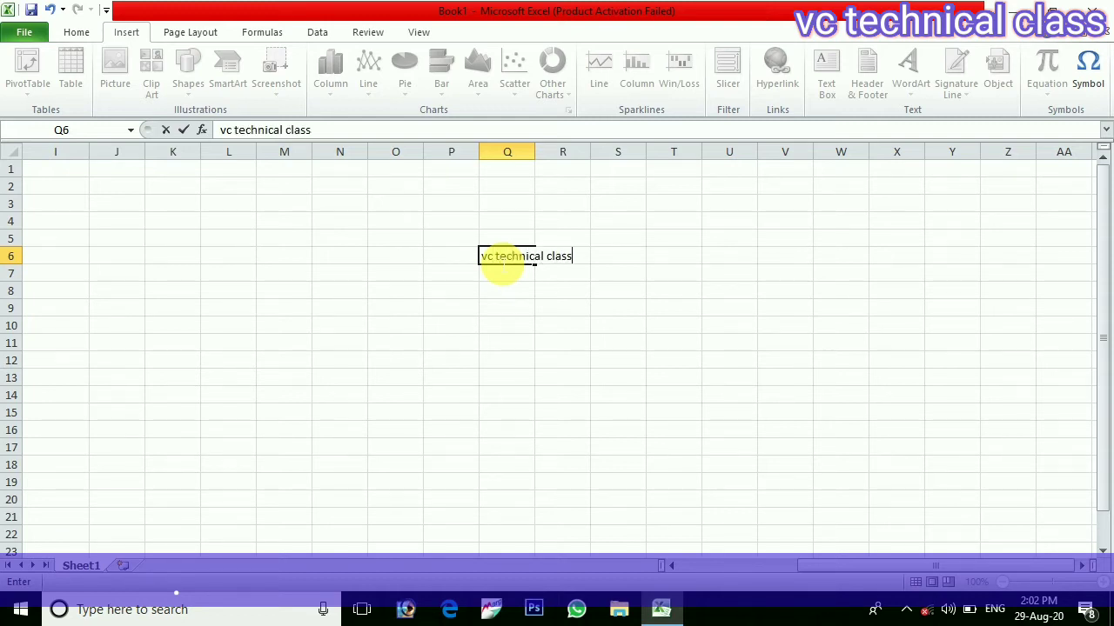
pyautogui.click(513, 241)
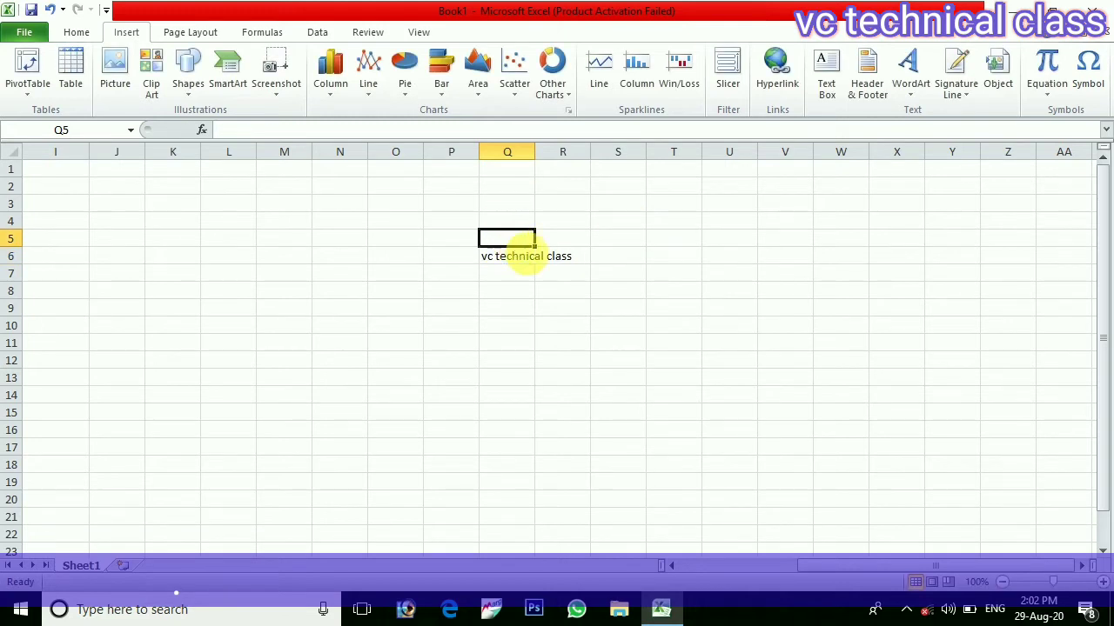
pyautogui.click(527, 255)
pyautogui.click(553, 208)
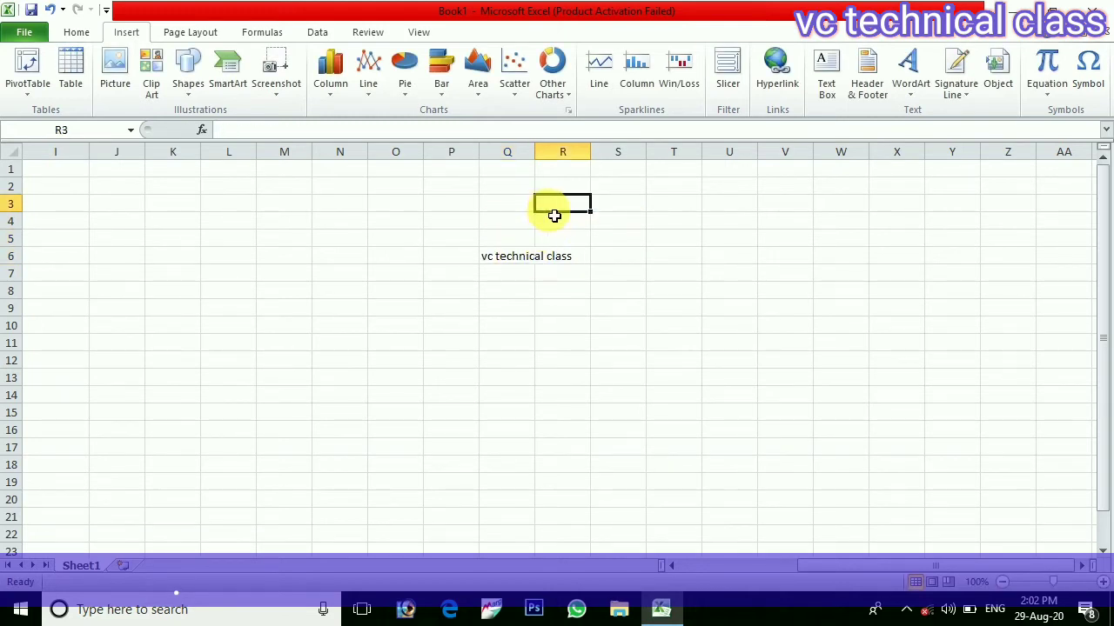
pyautogui.moveTo(536, 164); pyautogui.dragTo(589, 167)
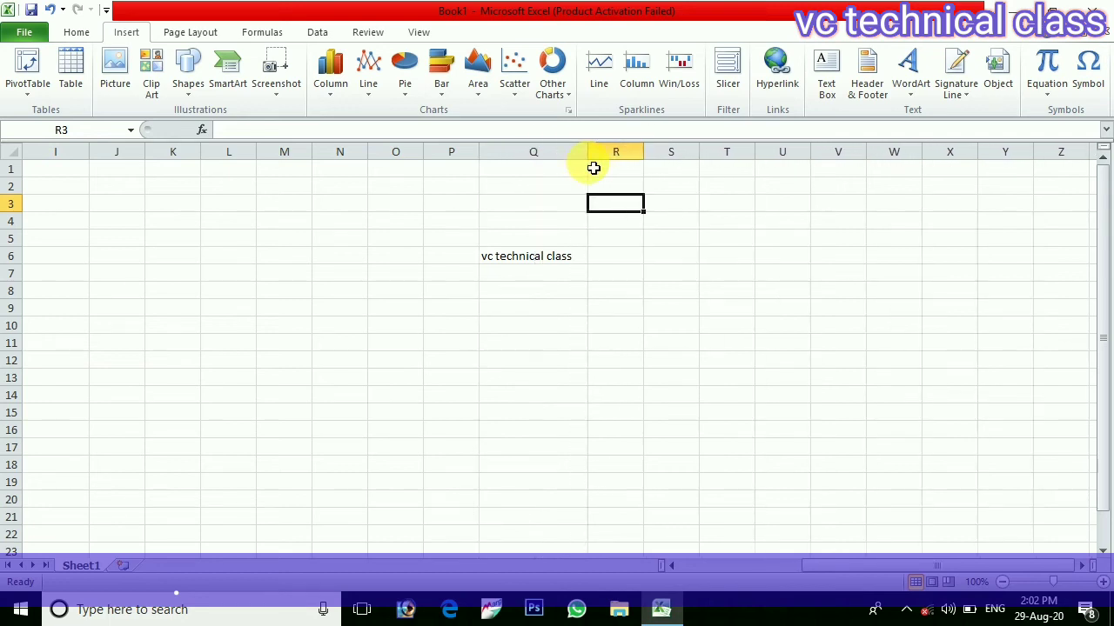
pyautogui.click(560, 266)
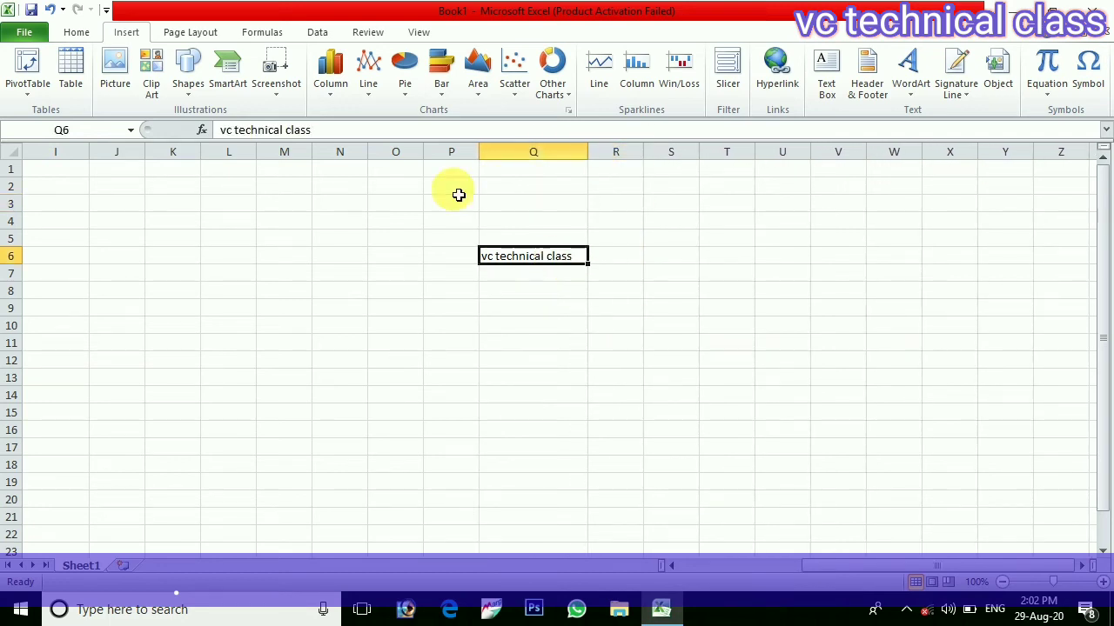
# - Format the text in Q6 as bold, size 18 and red, widening column Q to fit the enlarged text
pyautogui.click(76, 31)
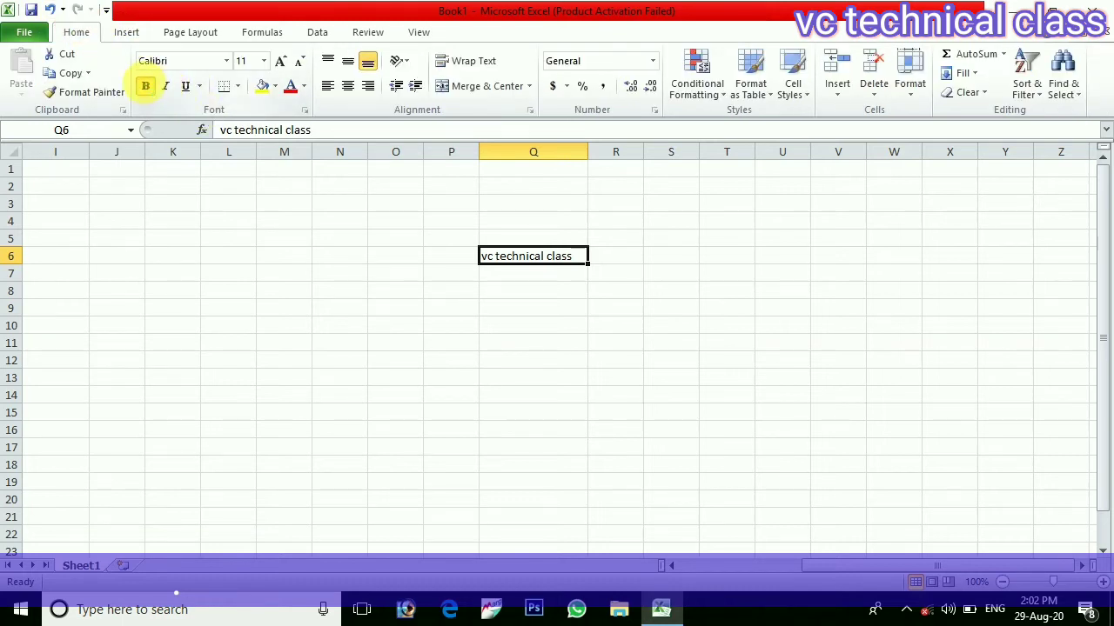
pyautogui.click(146, 85)
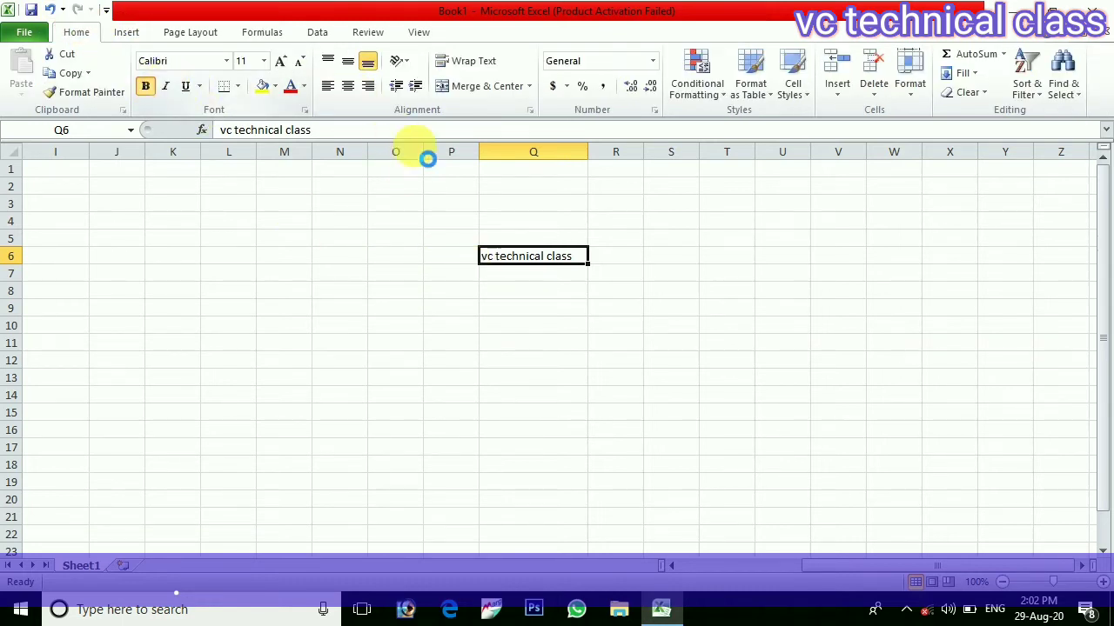
pyautogui.click(281, 63)
pyautogui.click(281, 63)
pyautogui.click(281, 63)
pyautogui.click(281, 62)
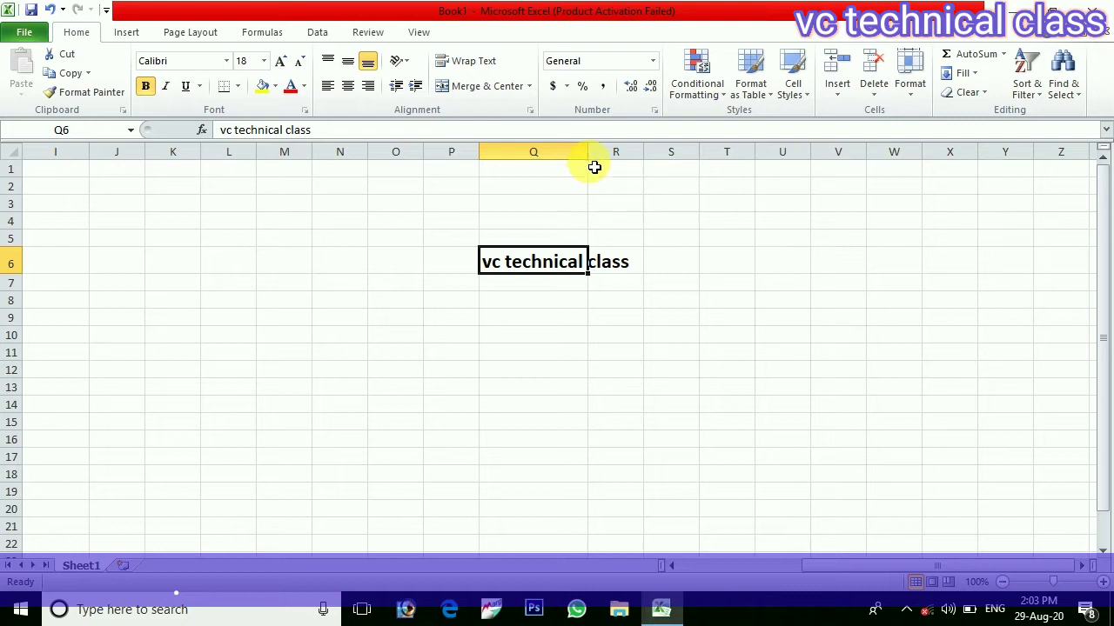
pyautogui.moveTo(596, 160); pyautogui.dragTo(648, 165)
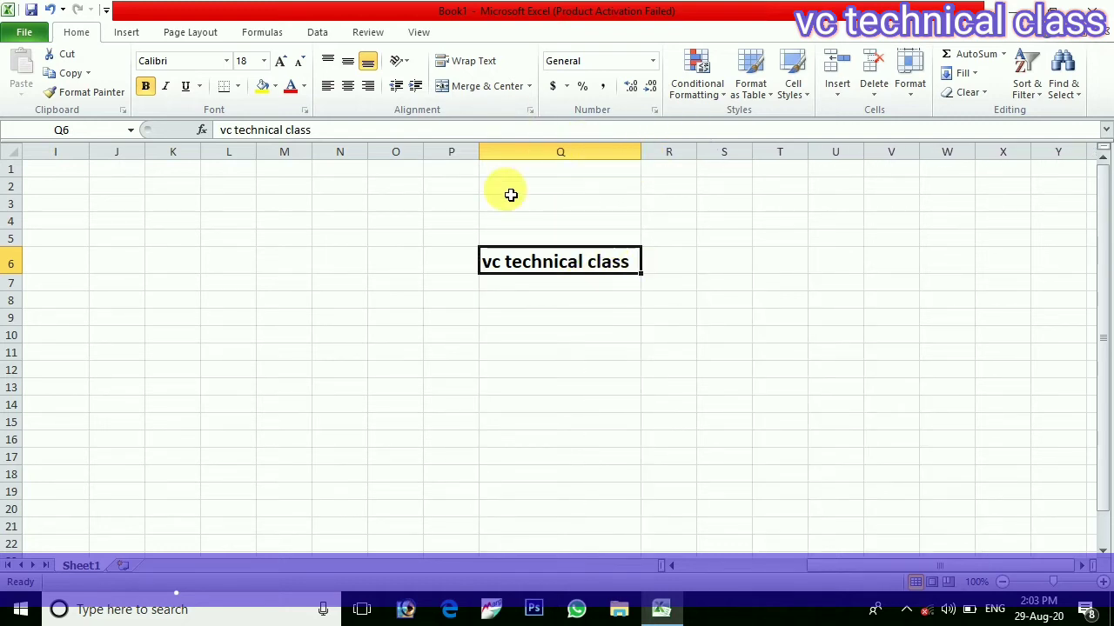
pyautogui.click(305, 88)
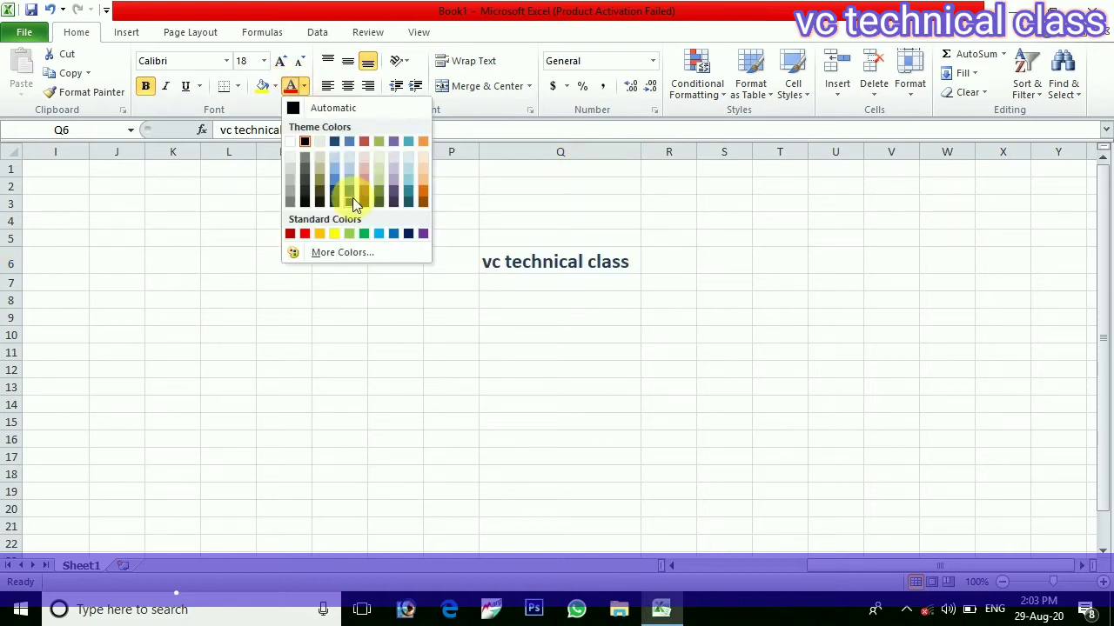
pyautogui.click(305, 233)
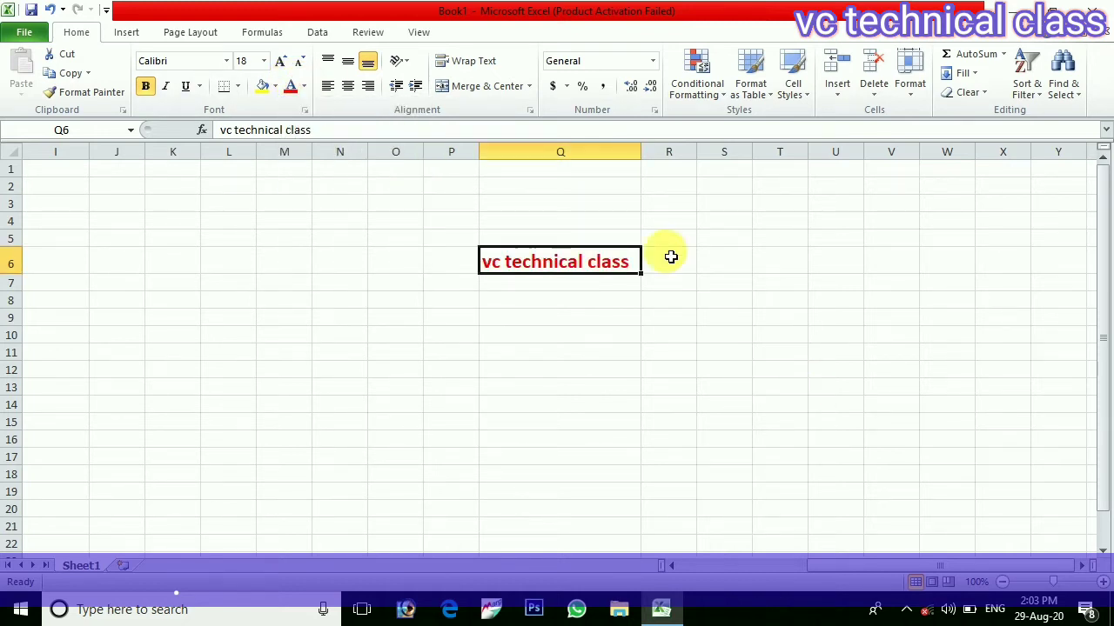
# - Insert a hyperlink in cell Q6 that links its text to the Resume document in the Documents folder
pyautogui.click(139, 32)
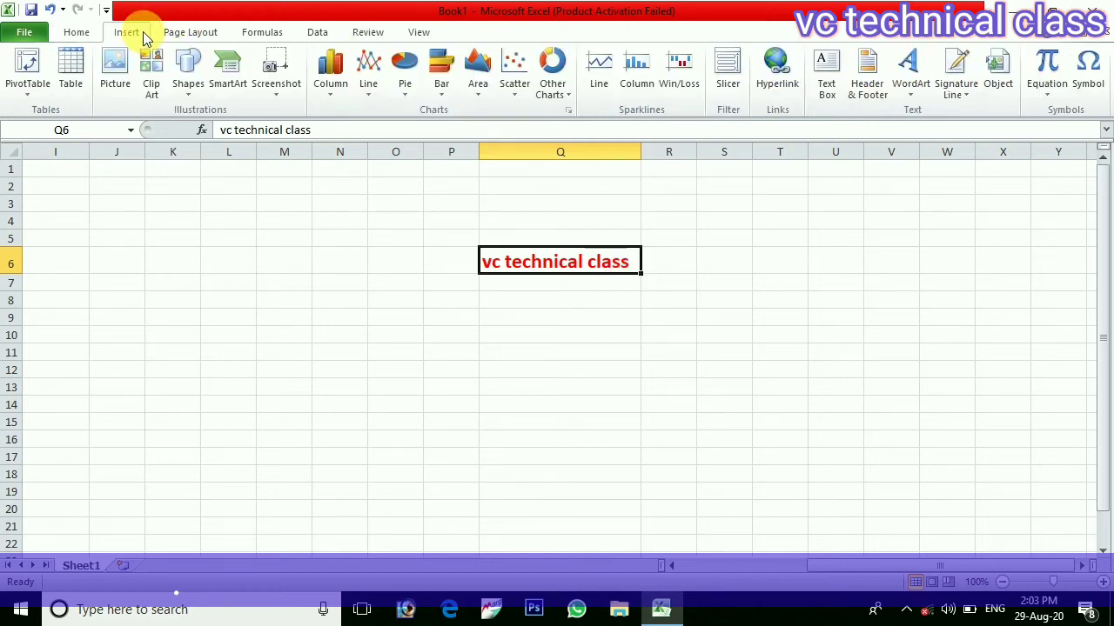
pyautogui.click(776, 74)
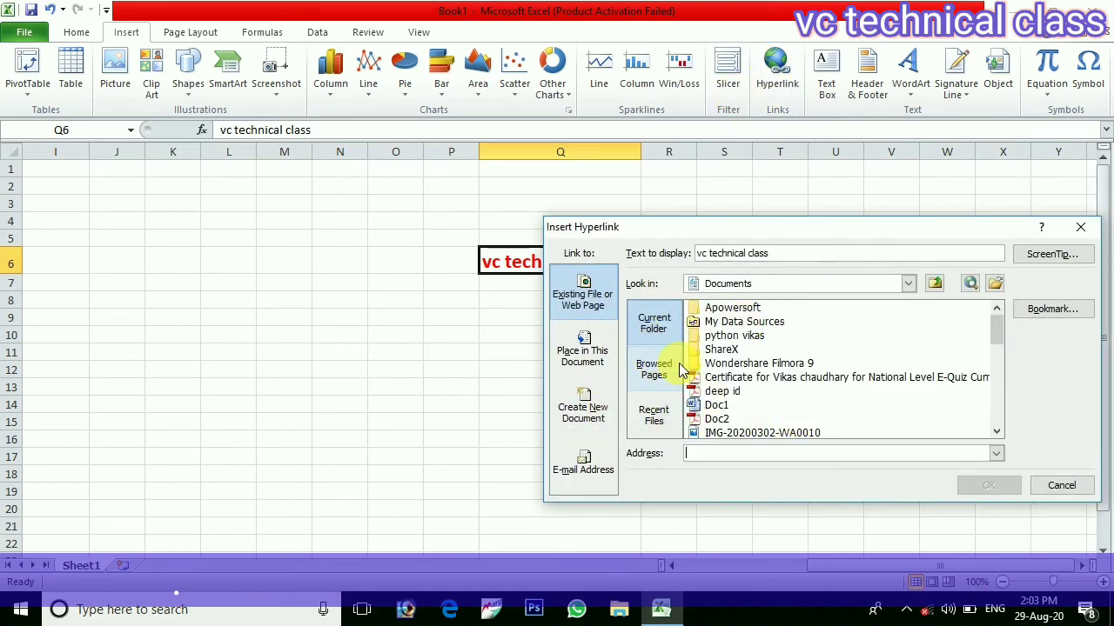
pyautogui.click(995, 283)
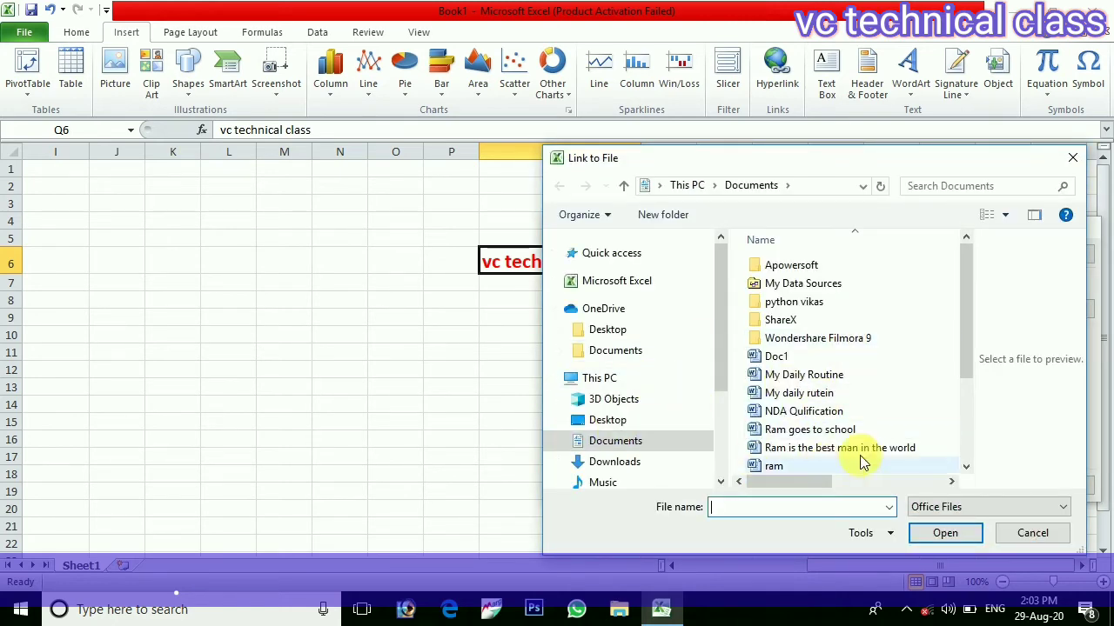
pyautogui.click(964, 470)
pyautogui.click(964, 471)
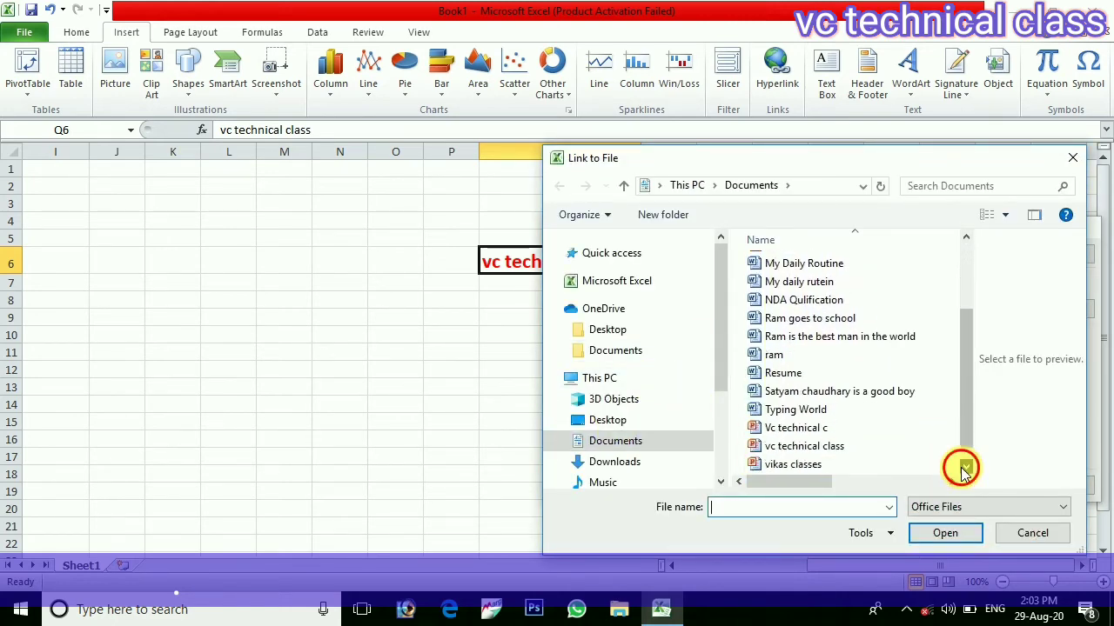
pyautogui.click(964, 471)
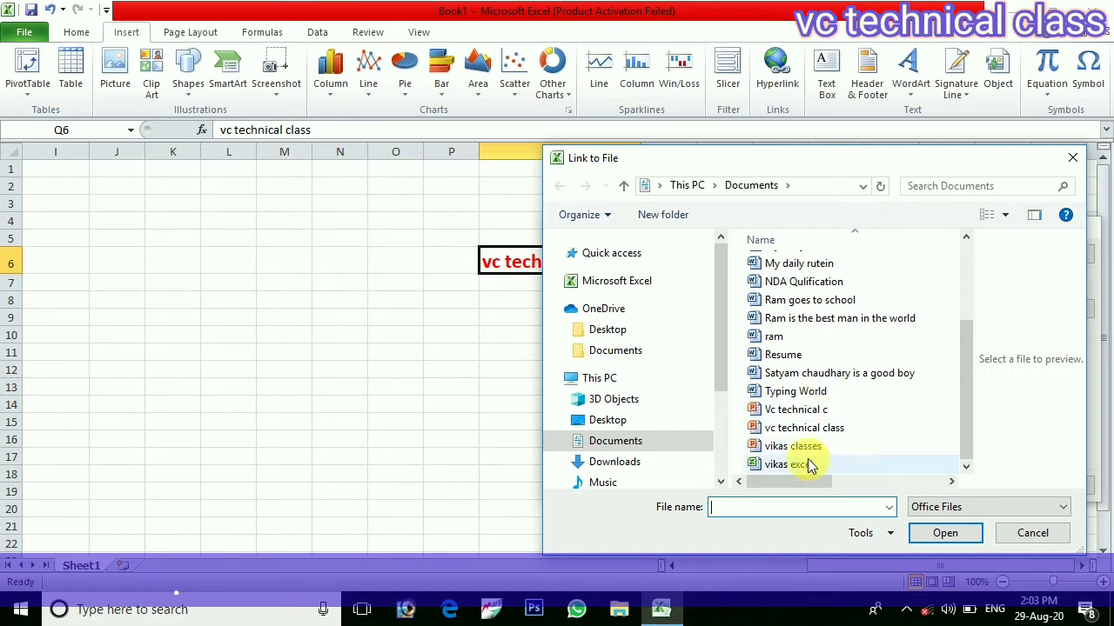
pyautogui.click(782, 355)
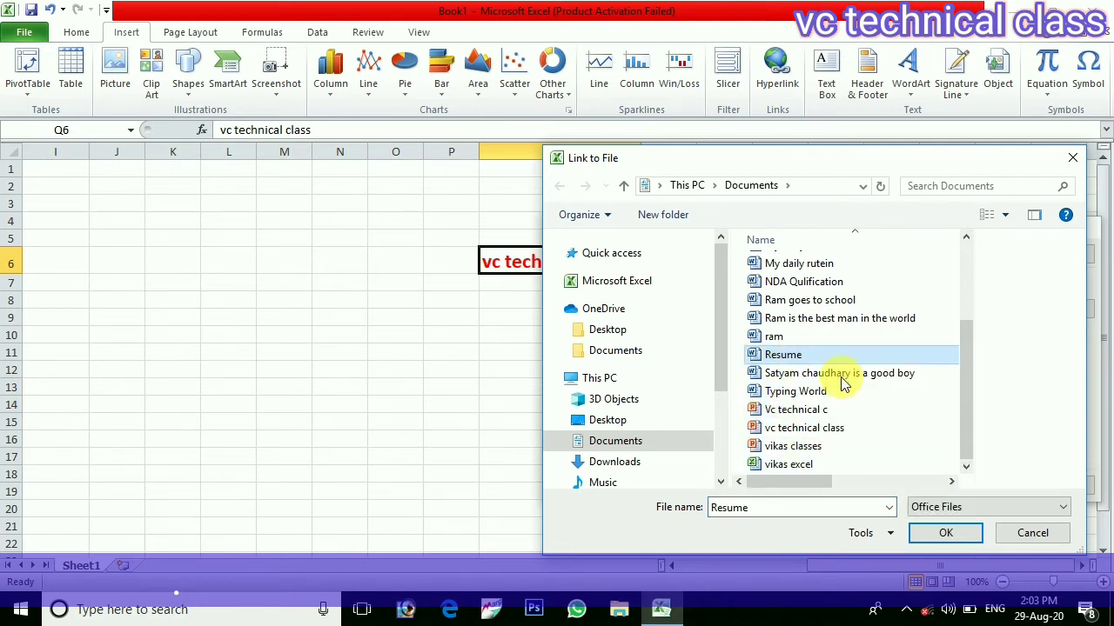
pyautogui.click(945, 533)
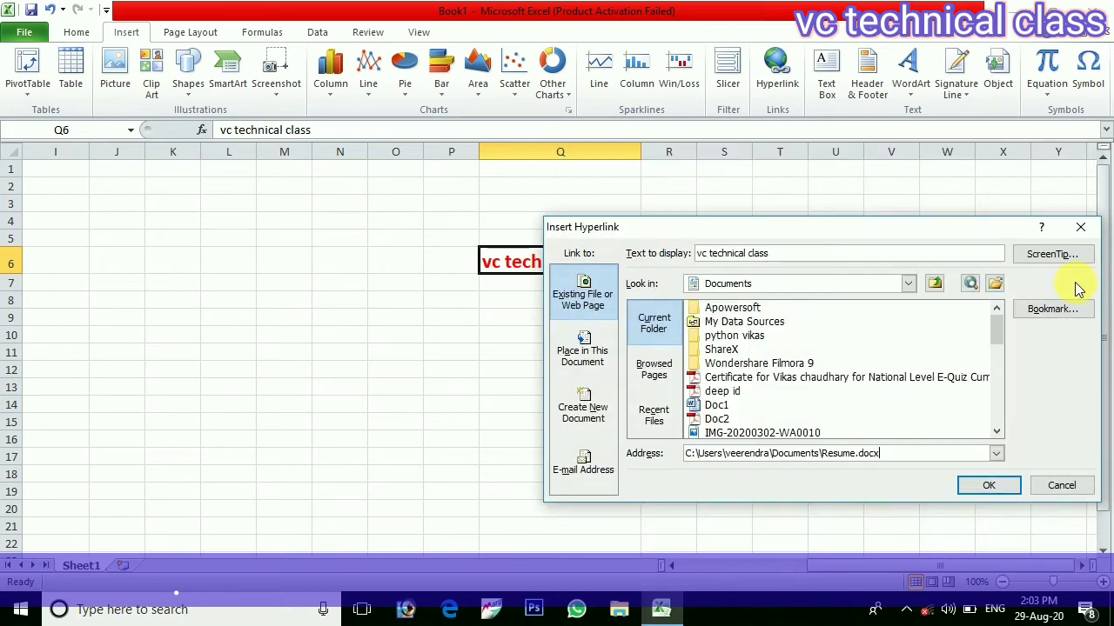
pyautogui.click(995, 488)
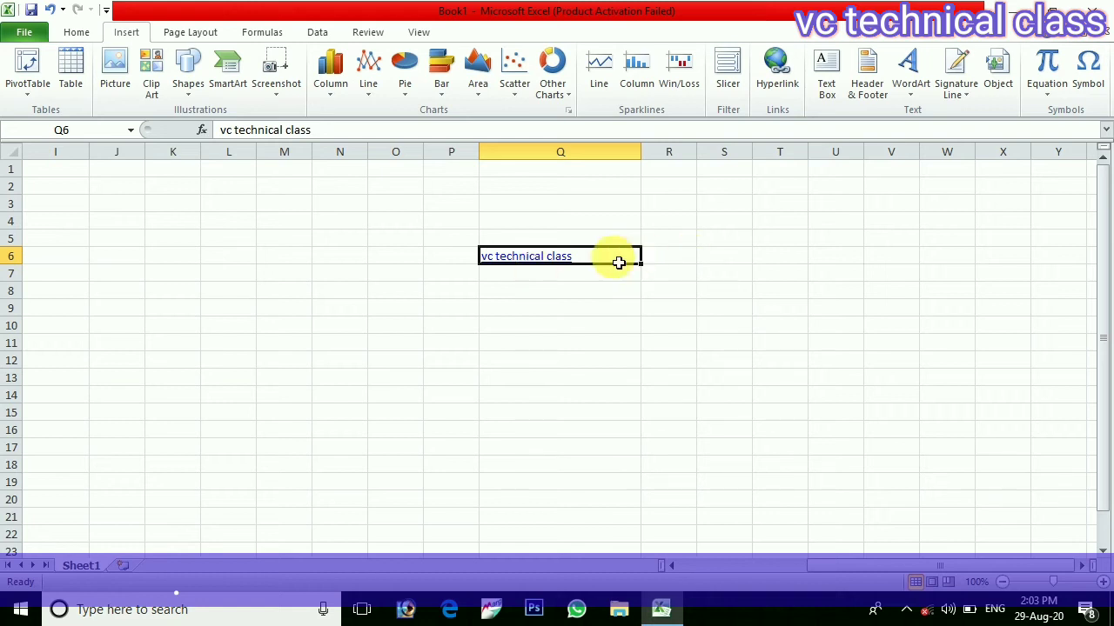
# - Follow the hyperlink in Q6, allowing the file to open, look through the linked Resume document, and close it
pyautogui.click(853, 289)
pyautogui.moveTo(553, 263)
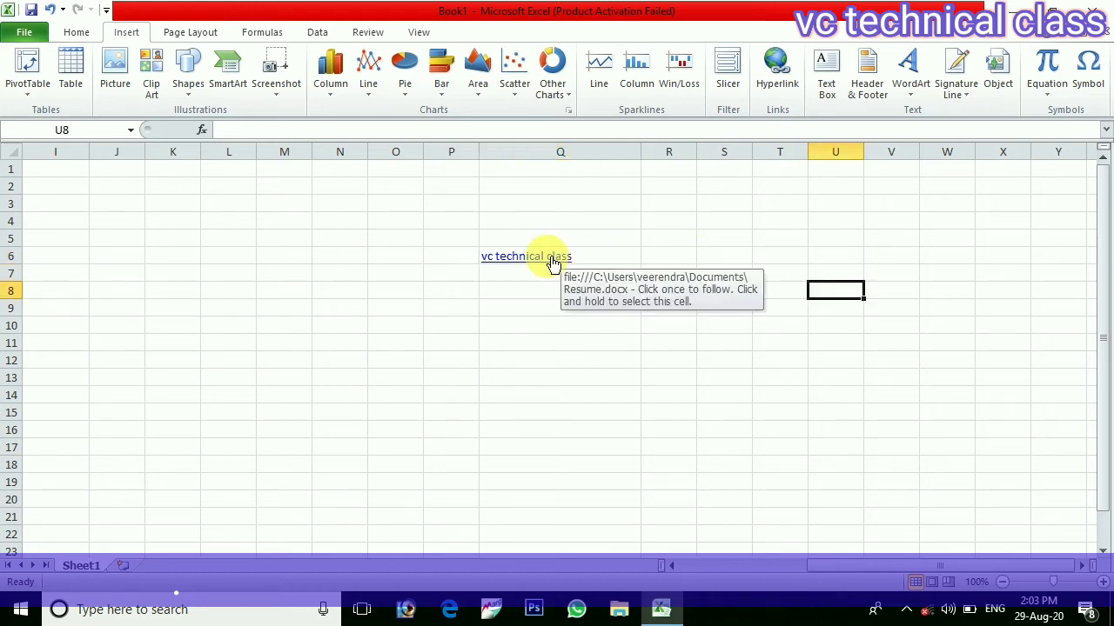
pyautogui.click(553, 262)
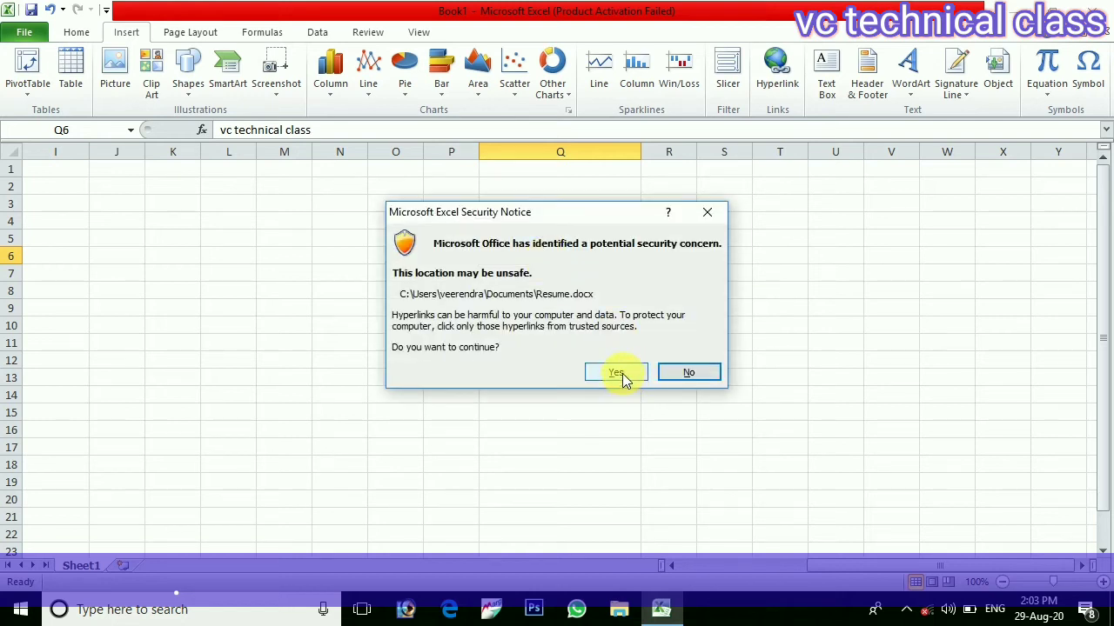
pyautogui.click(616, 373)
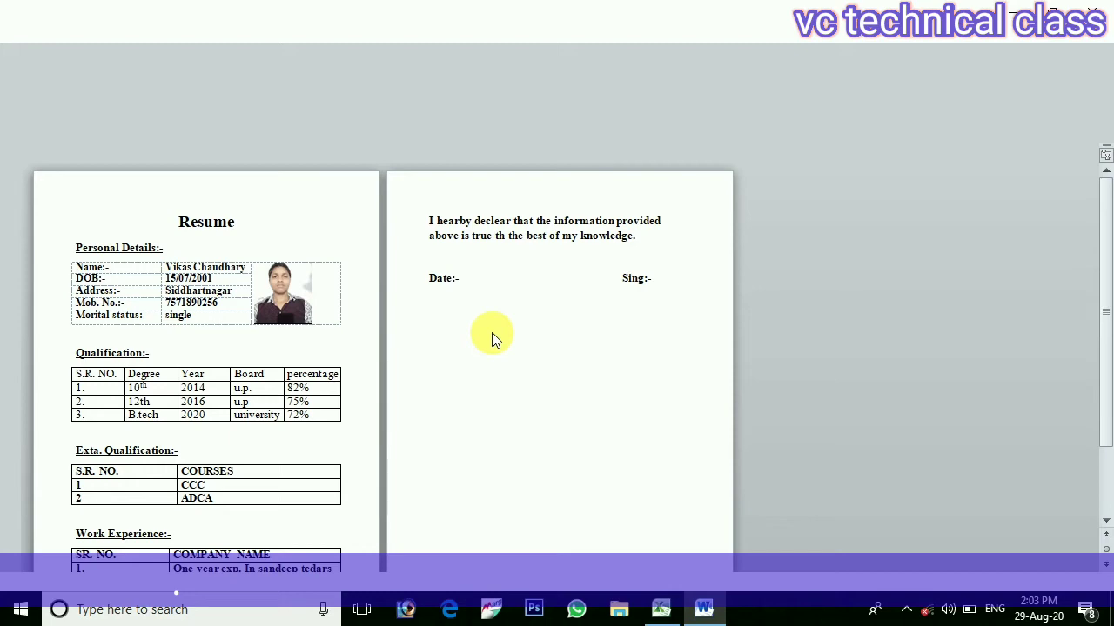
pyautogui.scroll(-3, 523, 322)
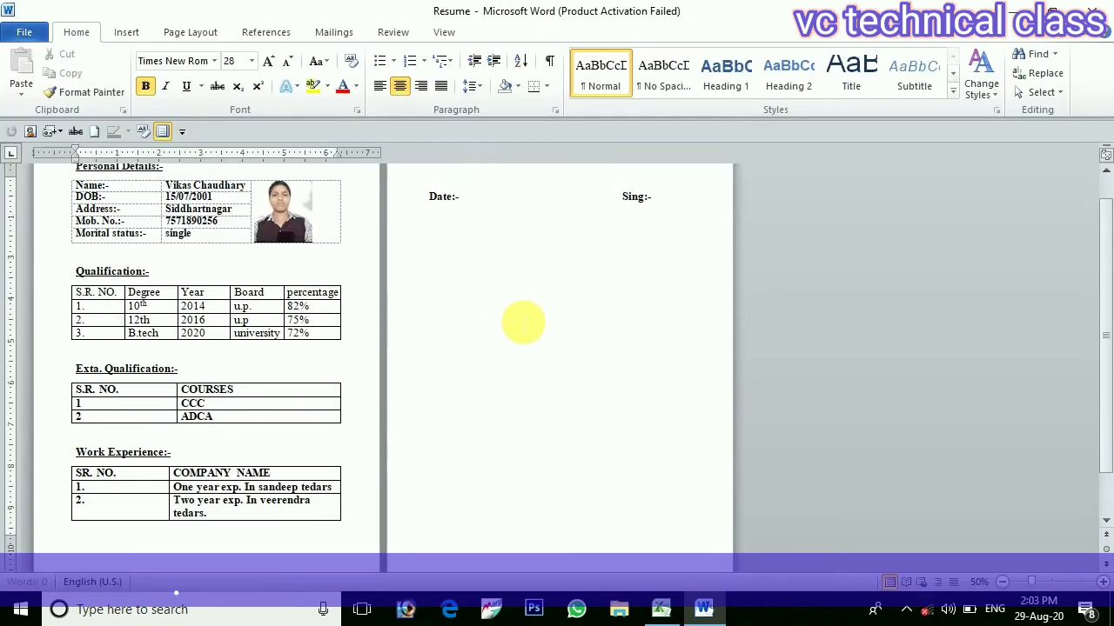
pyautogui.scroll(3, 523, 323)
pyautogui.scroll(-3, 523, 323)
pyautogui.scroll(3, 517, 318)
pyautogui.scroll(-3, 517, 319)
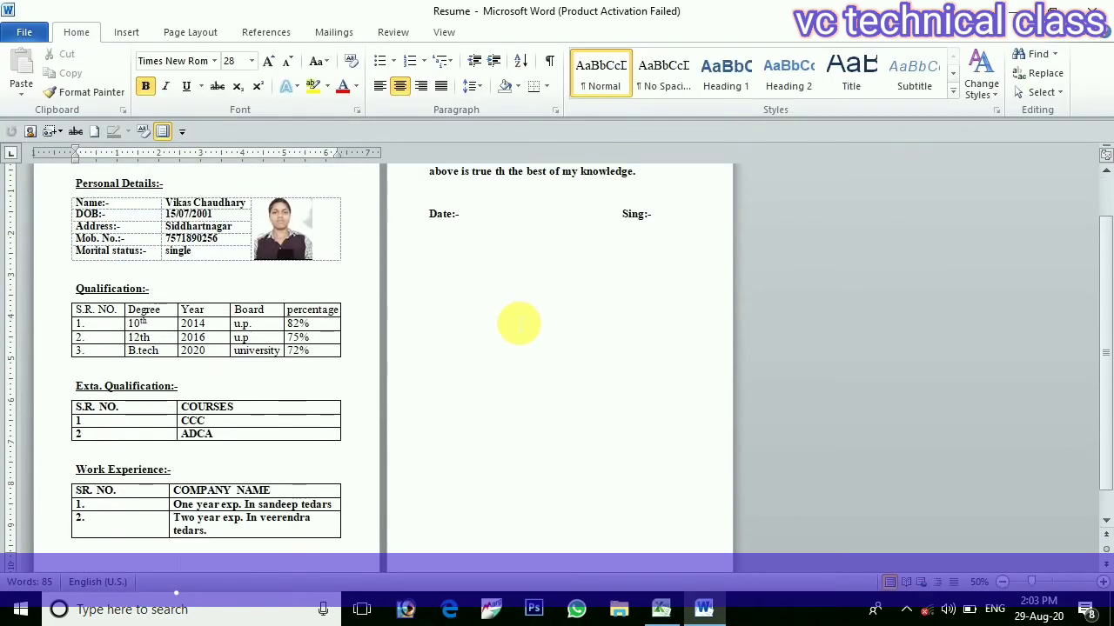
pyautogui.scroll(3, 522, 322)
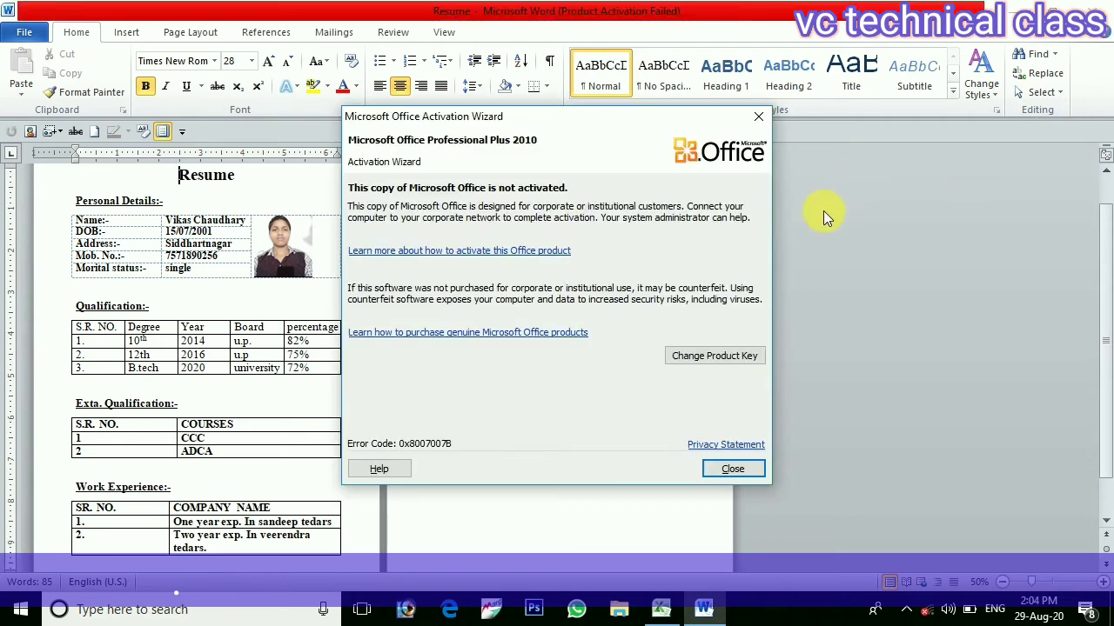
pyautogui.click(733, 469)
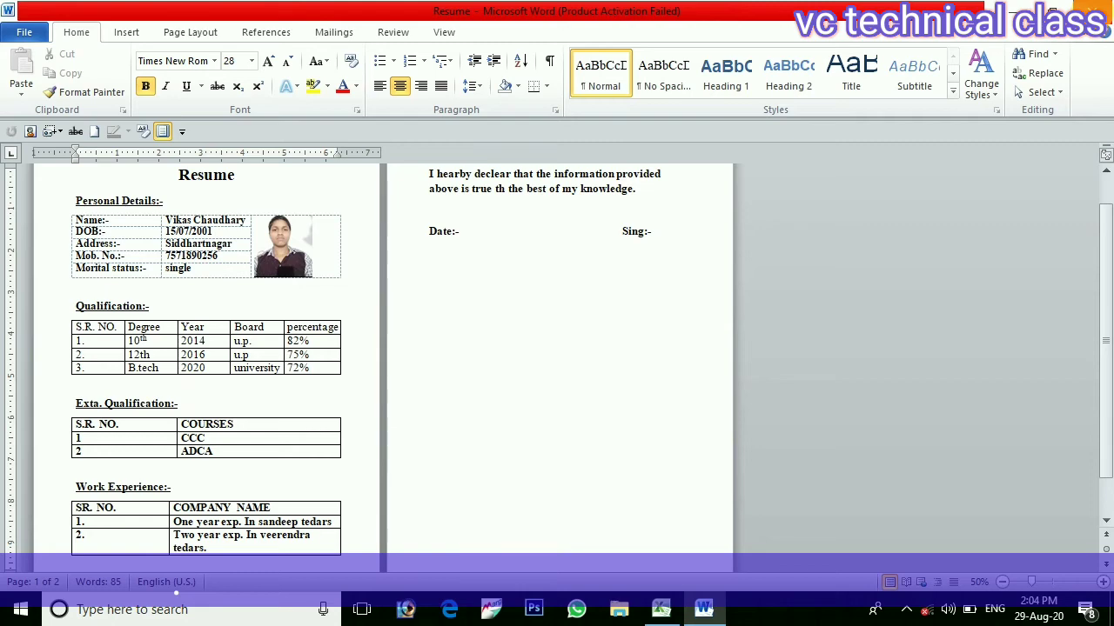
pyautogui.click(1098, 10)
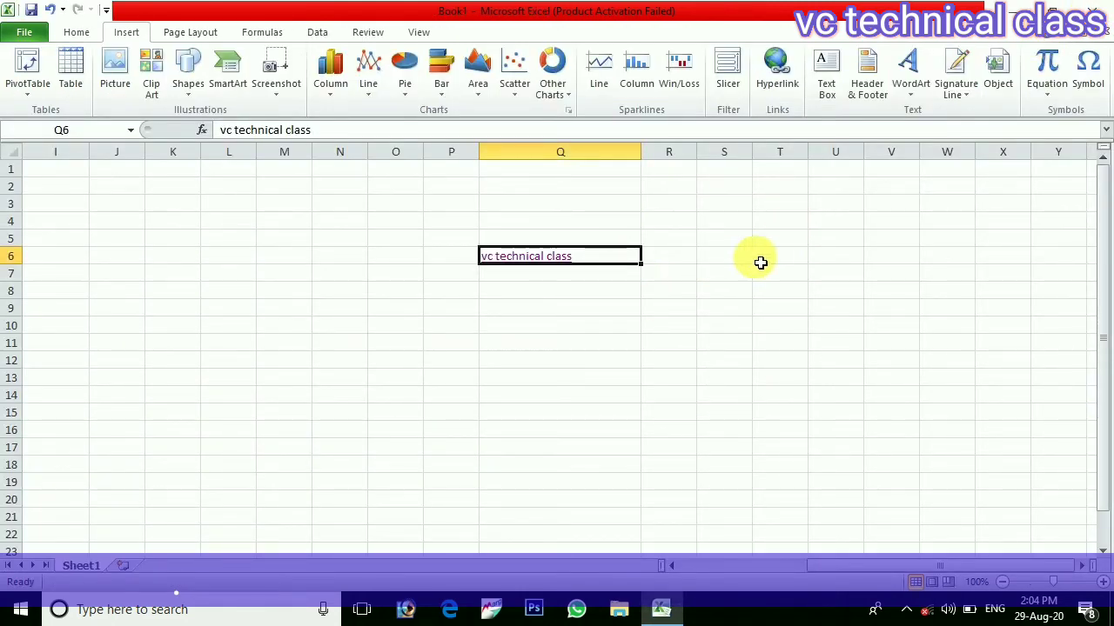
# - Insert a text box about 3.5" wide and 1.7" high below the hyperlink, starting at P11, containing "vc technical class"
pyautogui.click(826, 83)
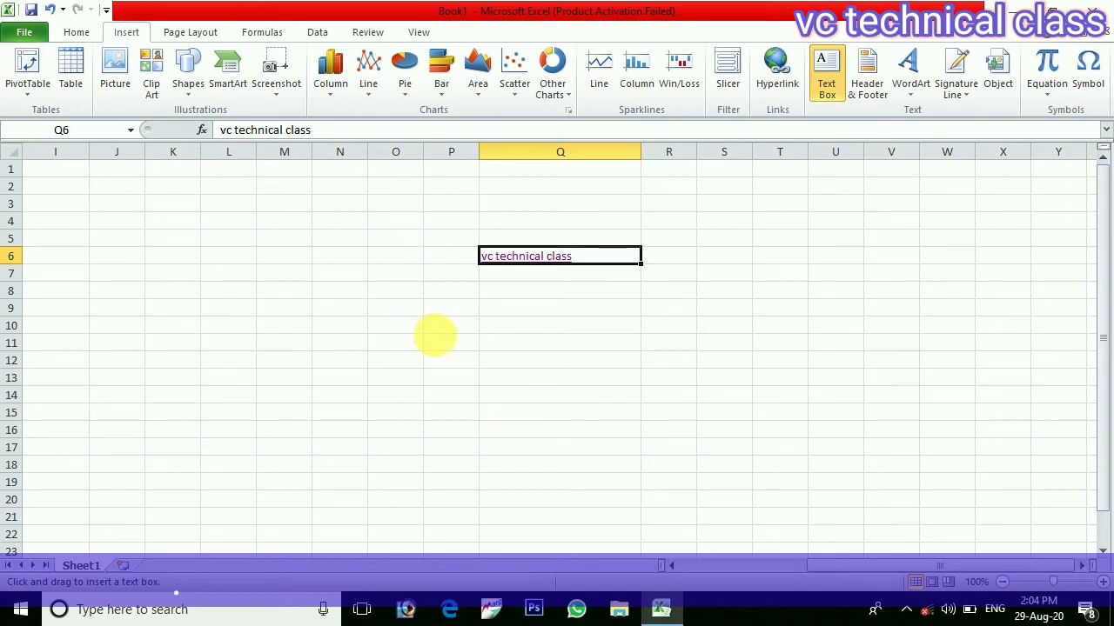
pyautogui.moveTo(434, 334); pyautogui.dragTo(726, 479)
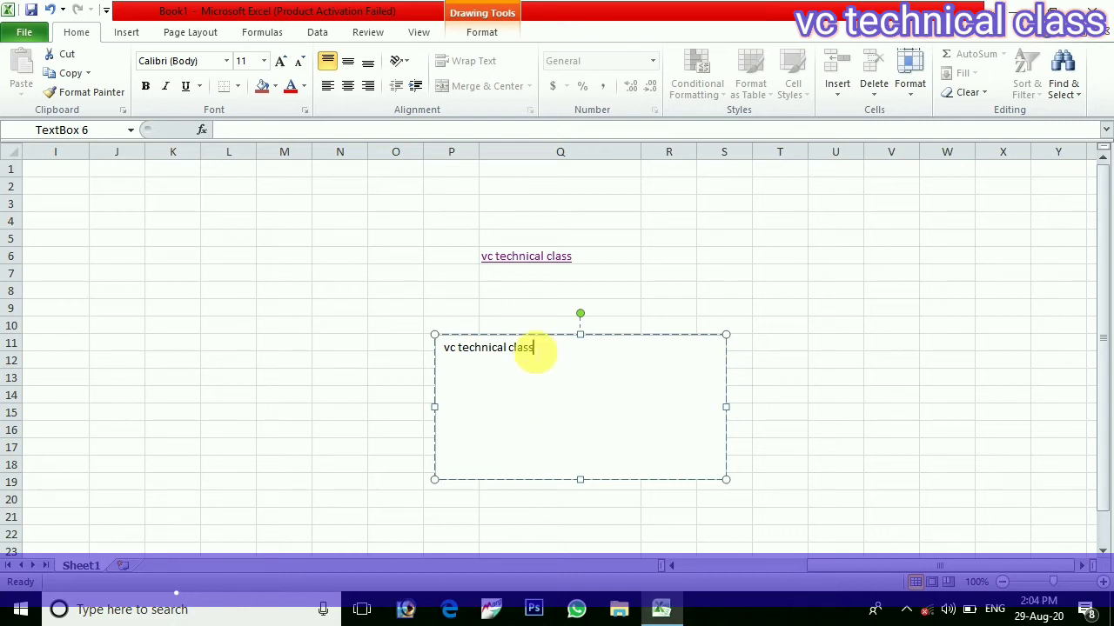
# - Format the text box's text as bold, size 36 and red
pyautogui.moveTo(534, 348); pyautogui.dragTo(438, 338)
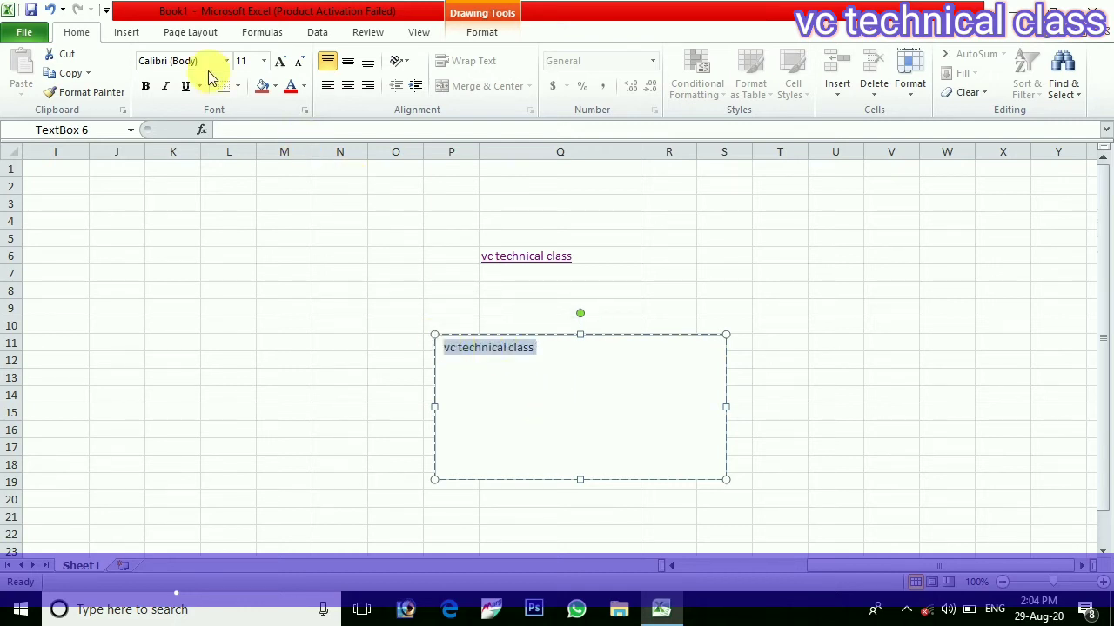
pyautogui.click(146, 87)
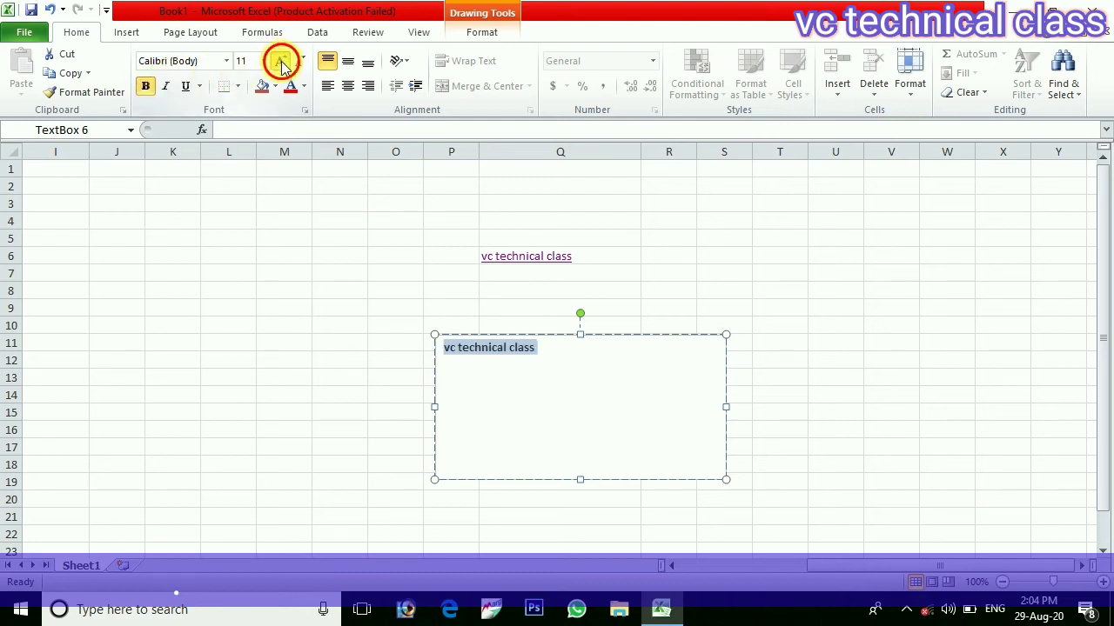
pyautogui.click(280, 61)
pyautogui.click(281, 61)
pyautogui.click(281, 61)
pyautogui.click(280, 61)
pyautogui.click(280, 60)
pyautogui.click(280, 61)
pyautogui.click(280, 61)
pyautogui.click(280, 61)
pyautogui.click(280, 61)
pyautogui.click(280, 61)
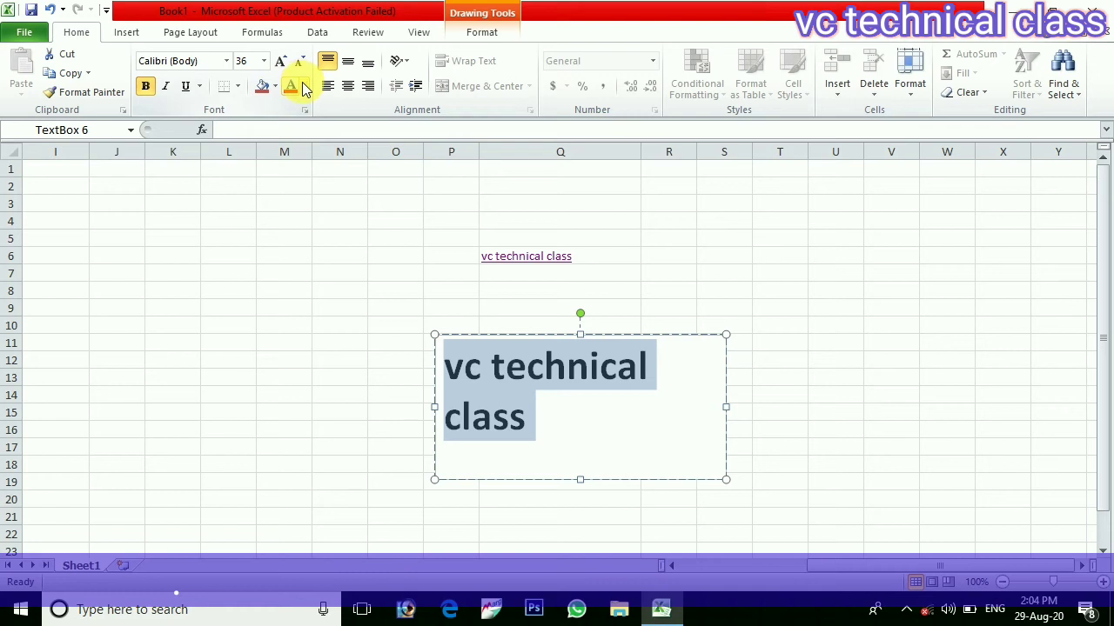
pyautogui.click(304, 87)
pyautogui.click(305, 233)
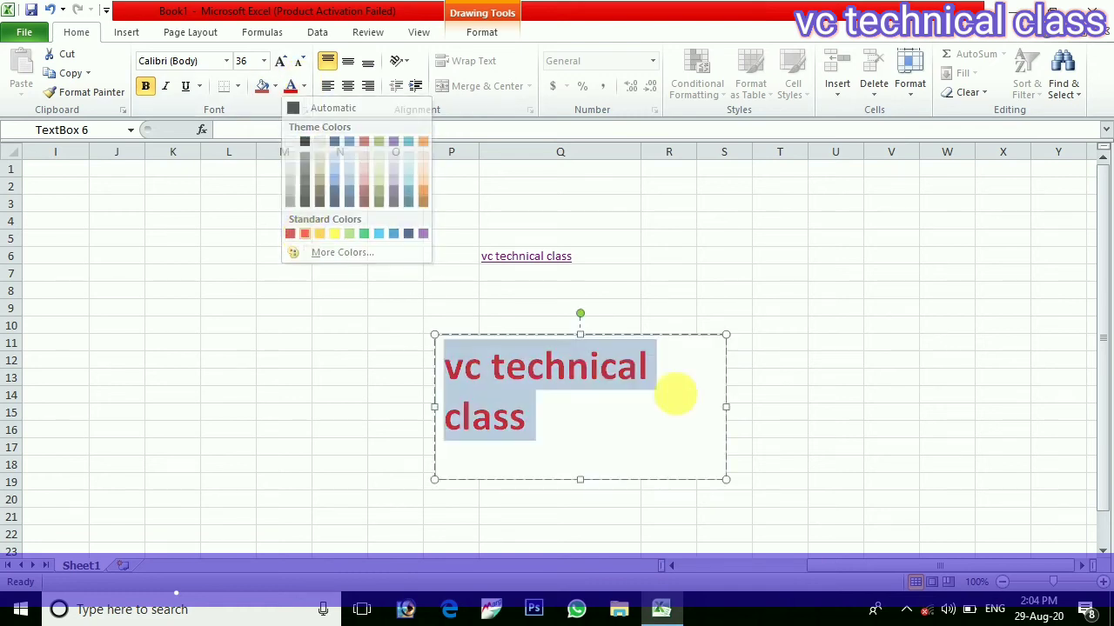
# - Apply the dark red bevelled WordArt style to all the text in the text box
pyautogui.click(500, 32)
pyautogui.click(636, 93)
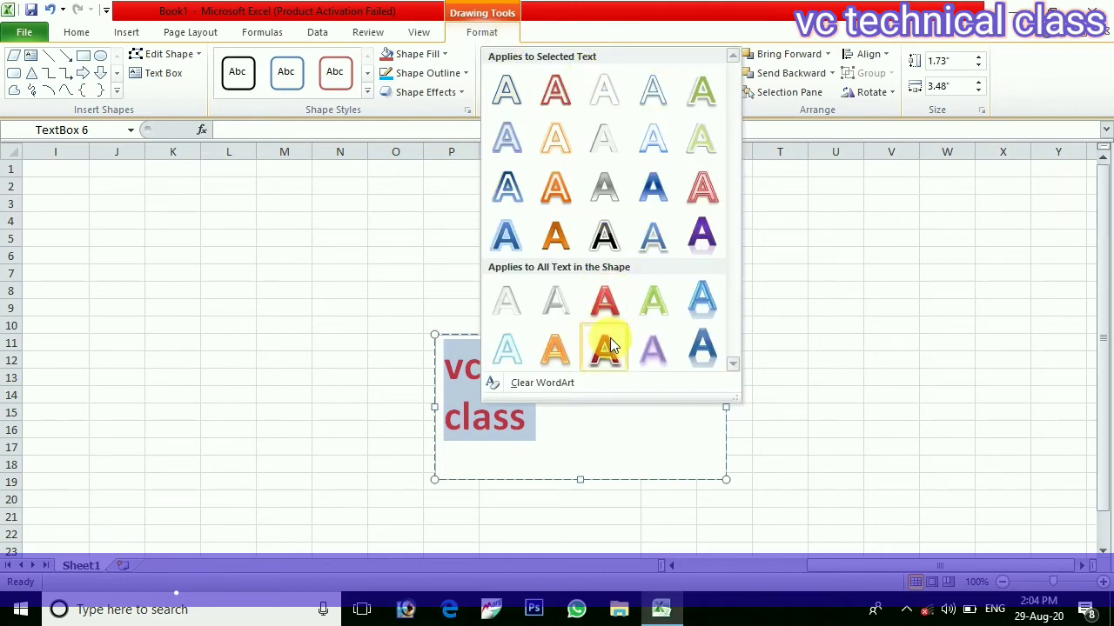
pyautogui.click(610, 341)
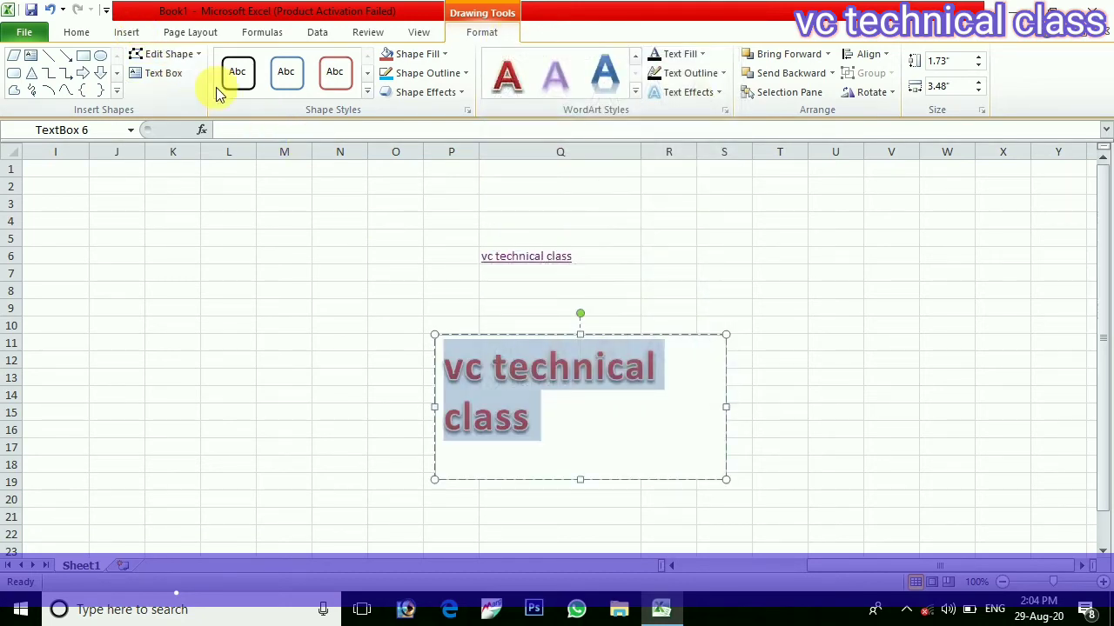
# - Give the text box the glossy red shape style with white text and a Soft Round bevel effect
pyautogui.click(366, 99)
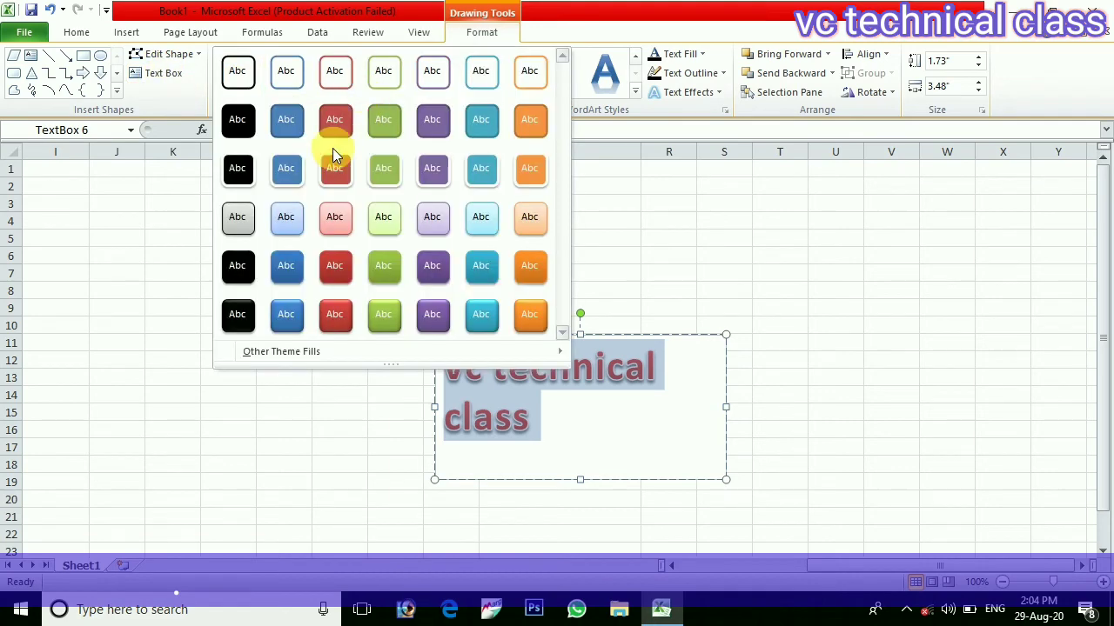
pyautogui.click(346, 318)
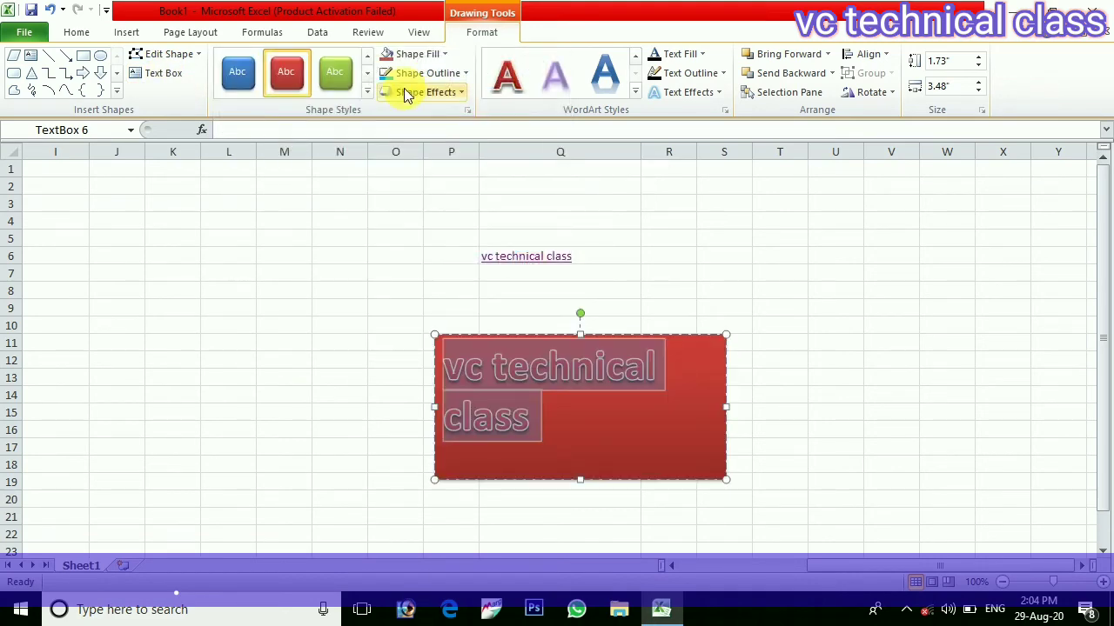
pyautogui.click(463, 95)
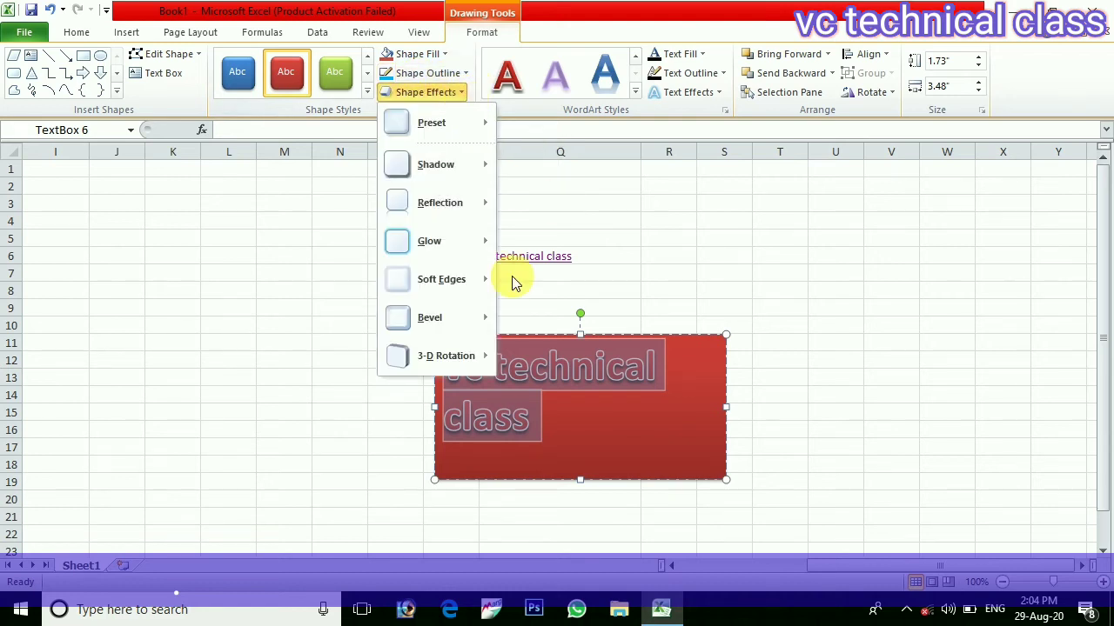
pyautogui.moveTo(452, 319)
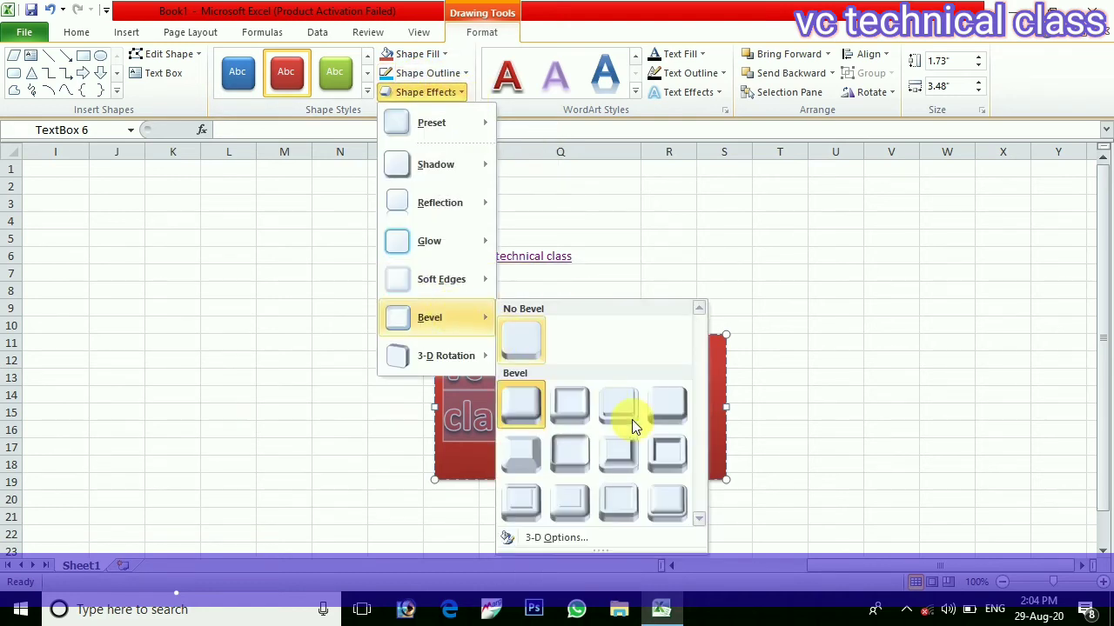
pyautogui.click(575, 454)
pyautogui.click(831, 345)
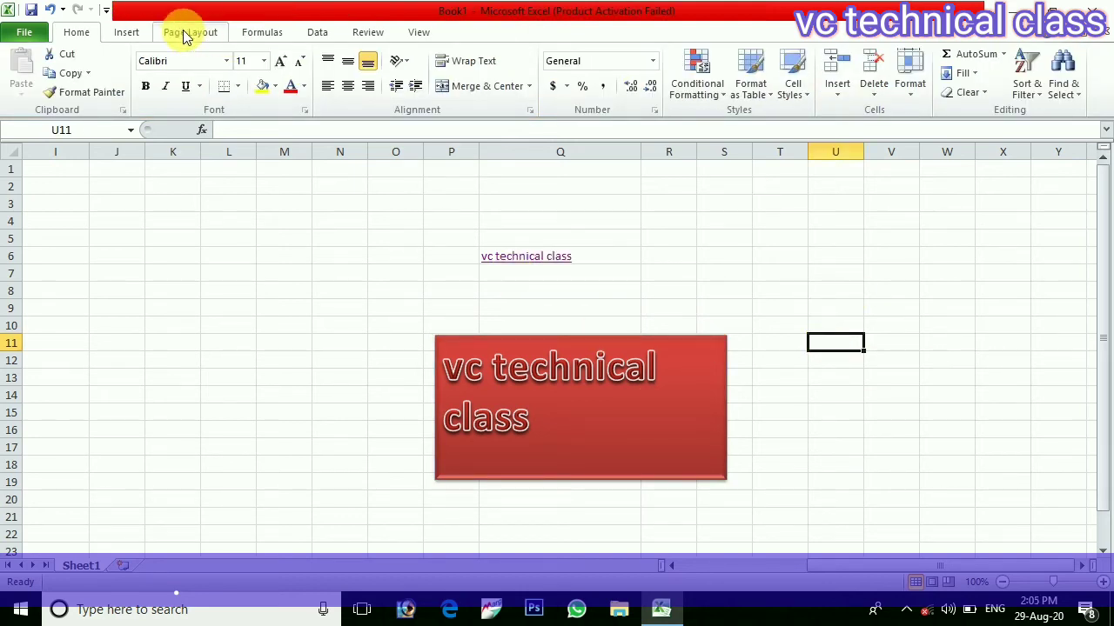
# - Add the header "vc technical class" in the centre header section of the page that ends at column P
pyautogui.click(130, 32)
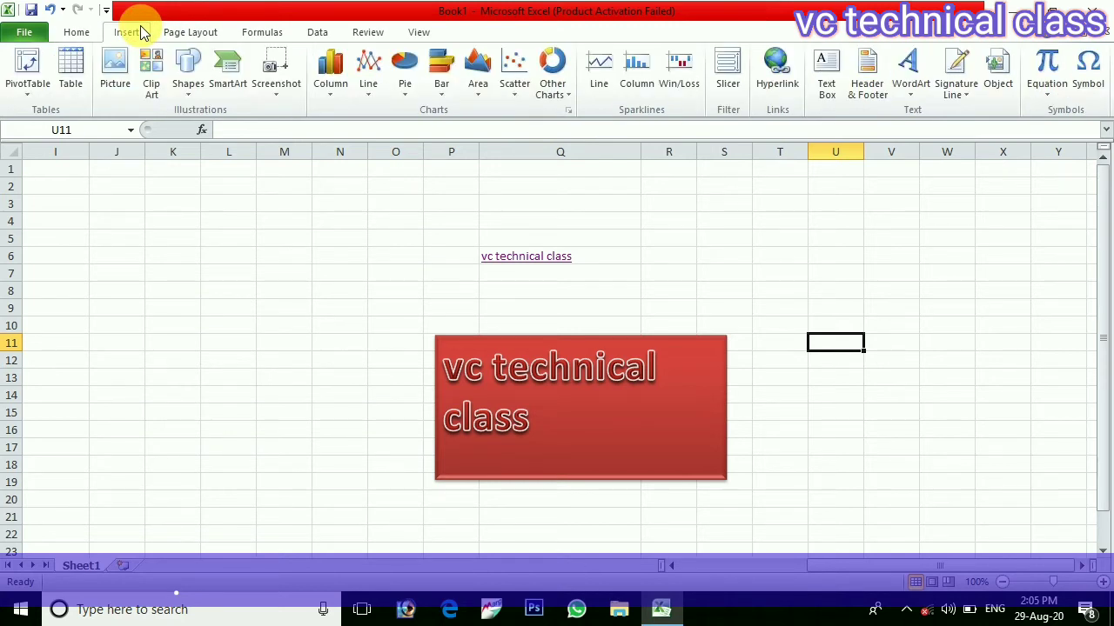
pyautogui.click(880, 93)
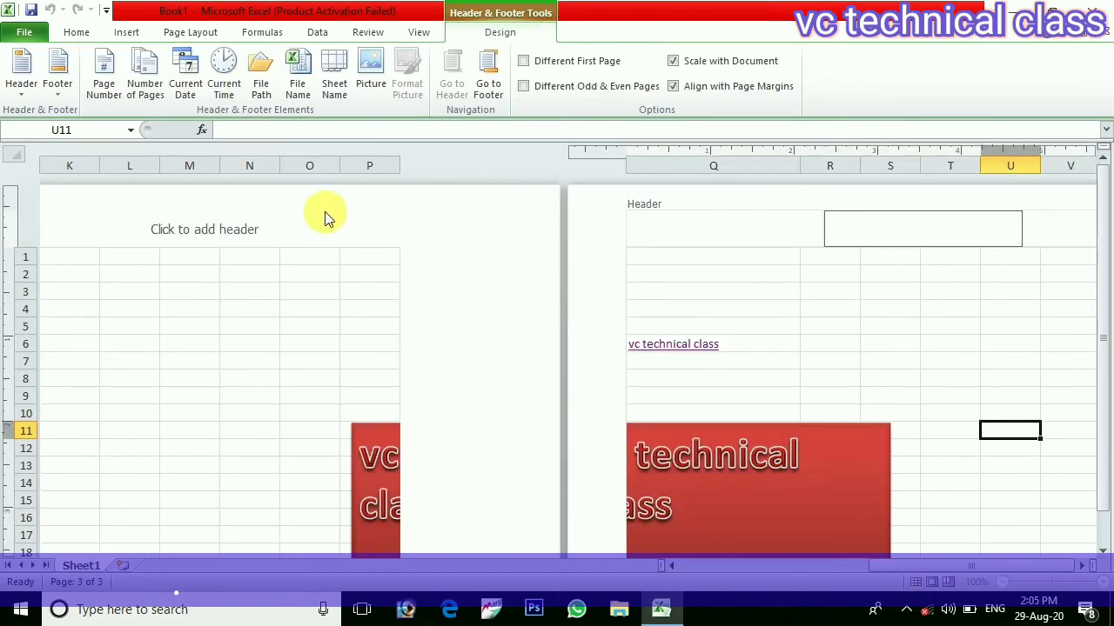
pyautogui.click(263, 219)
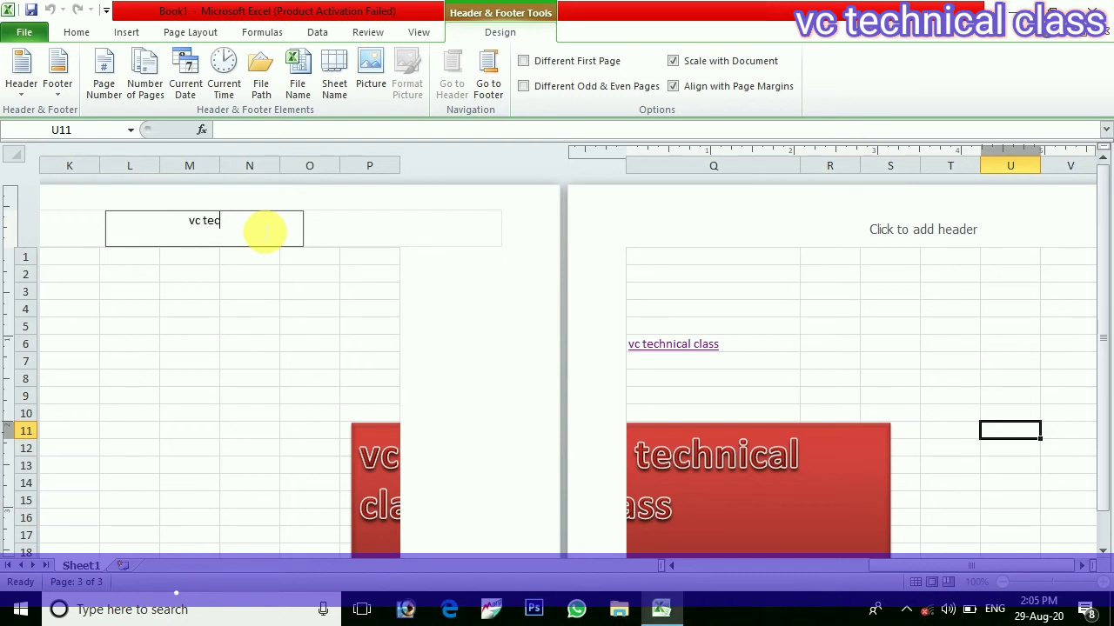
pyautogui.write('vc technical classd')
pyautogui.press('BackSpace')
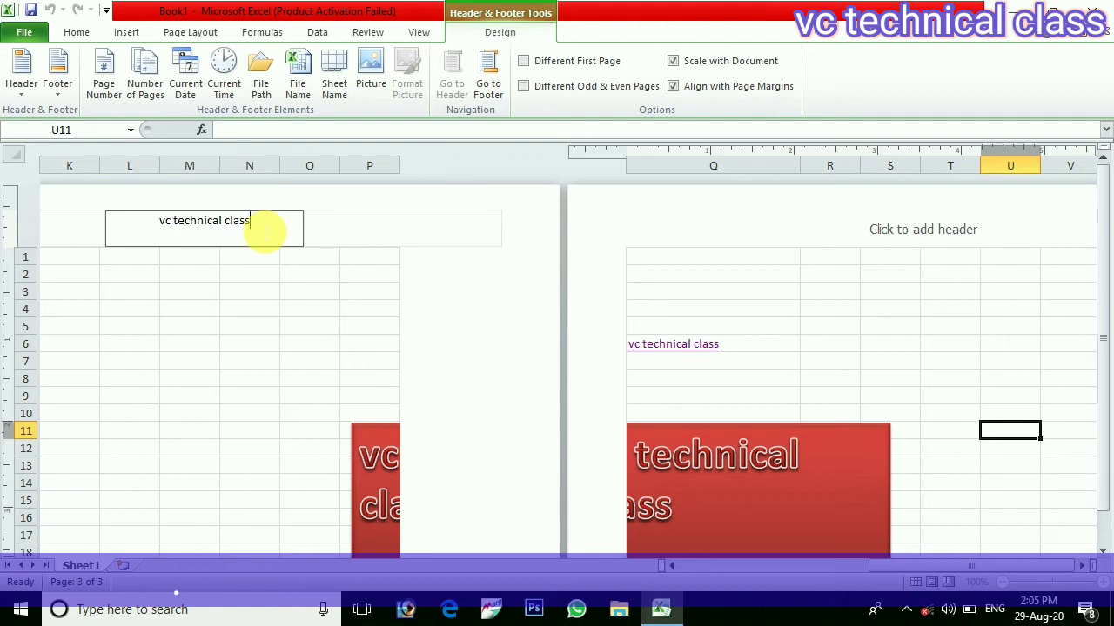
pyautogui.click(453, 270)
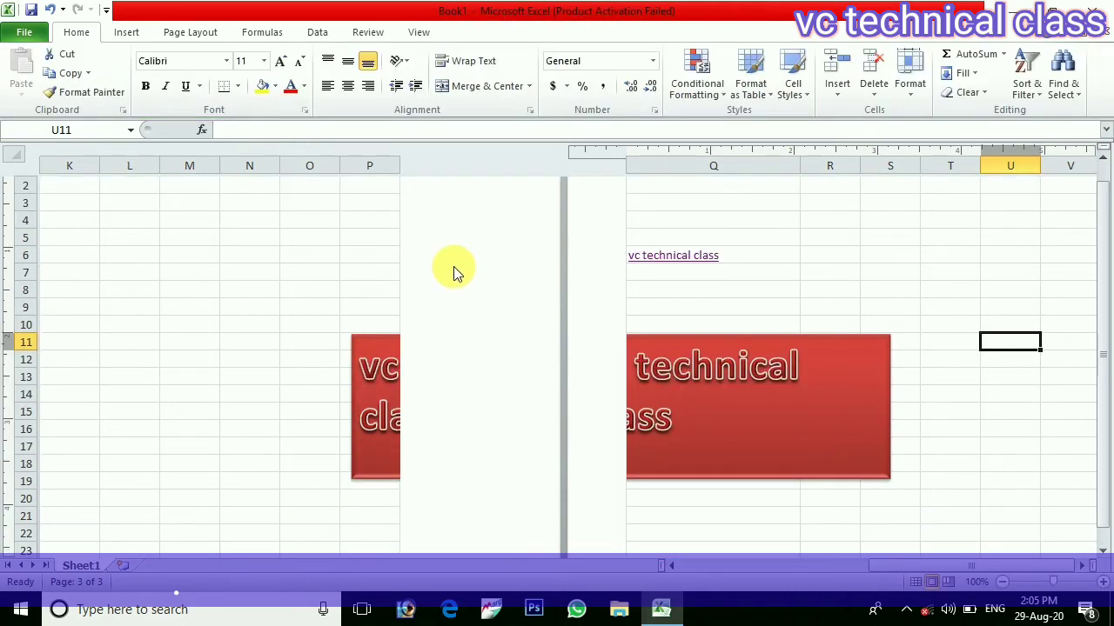
pyautogui.scroll(-7, 403, 301)
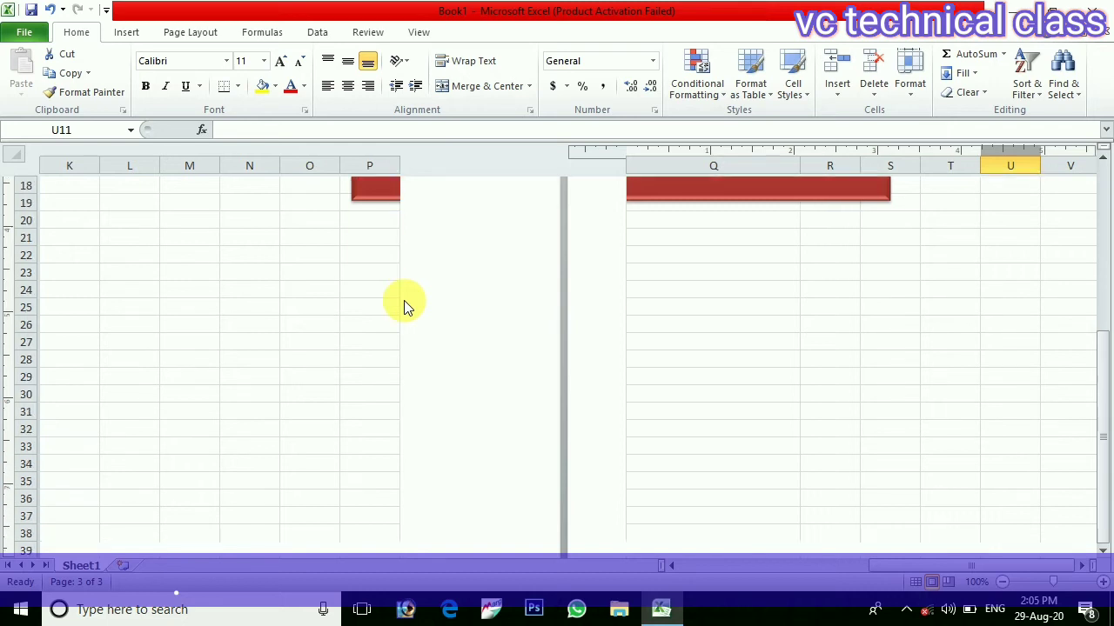
# - Add a page number in the centre footer section of the page that ends at column P
pyautogui.scroll(-5, 404, 300)
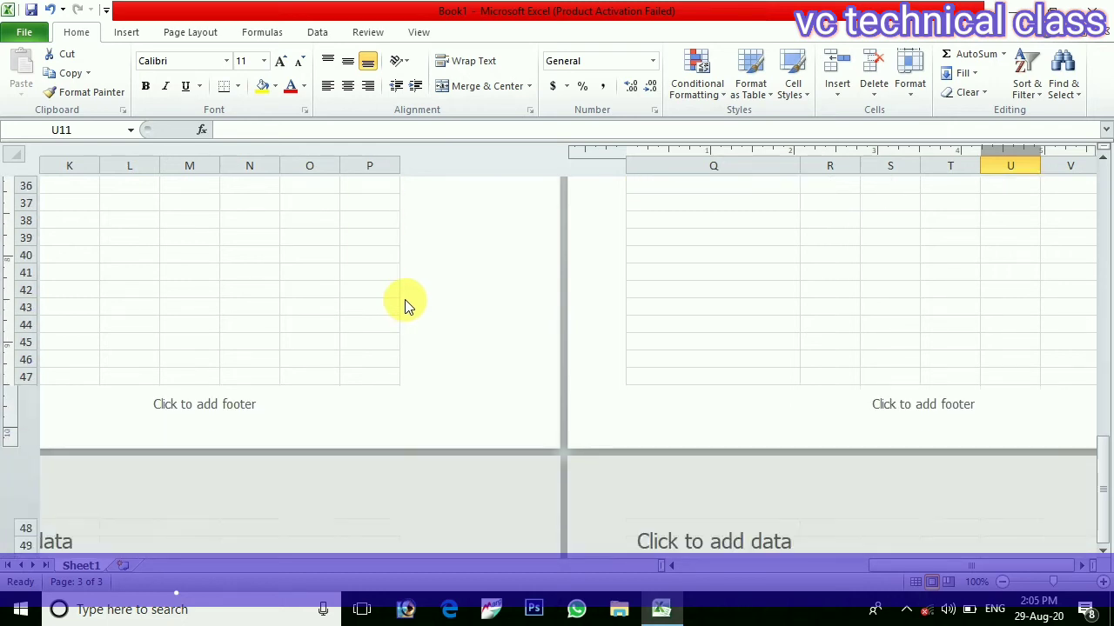
pyautogui.click(216, 350)
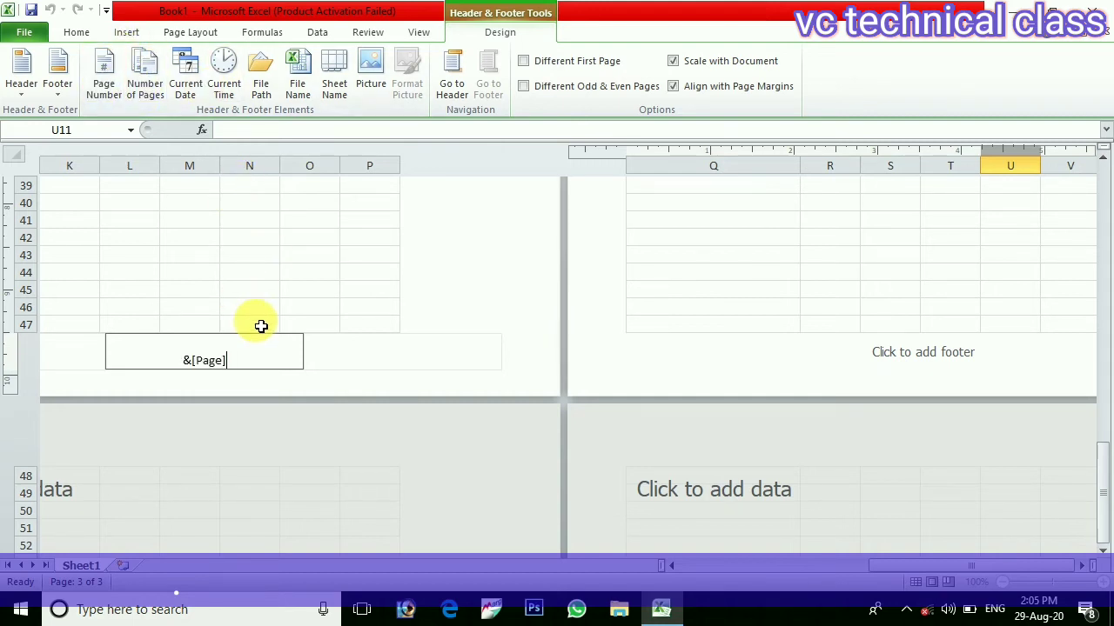
pyautogui.click(252, 417)
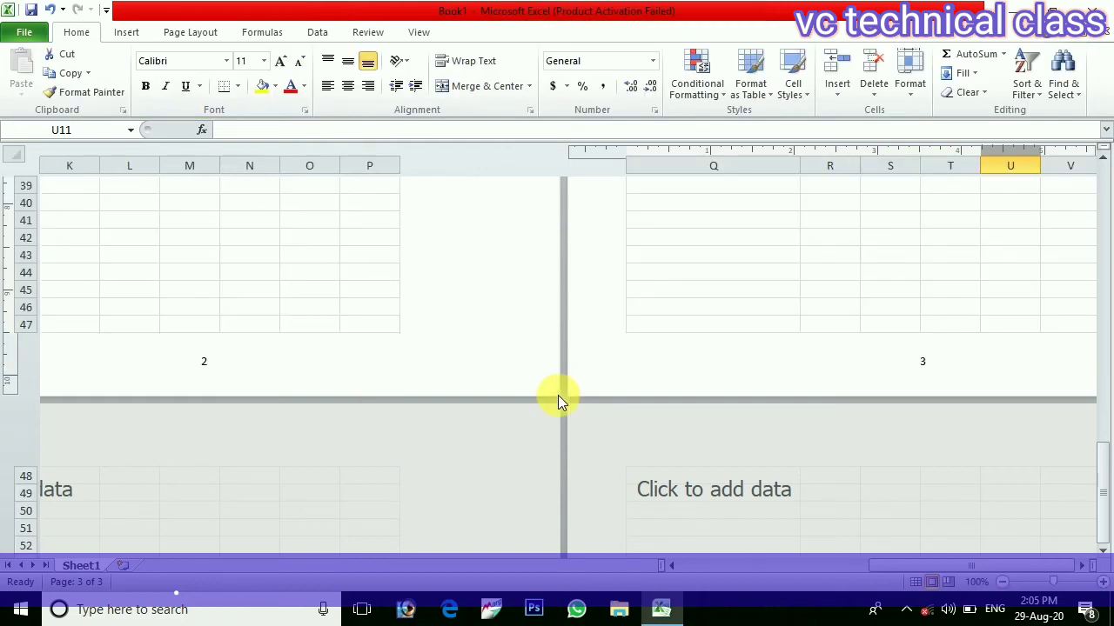
pyautogui.scroll(-5, 557, 399)
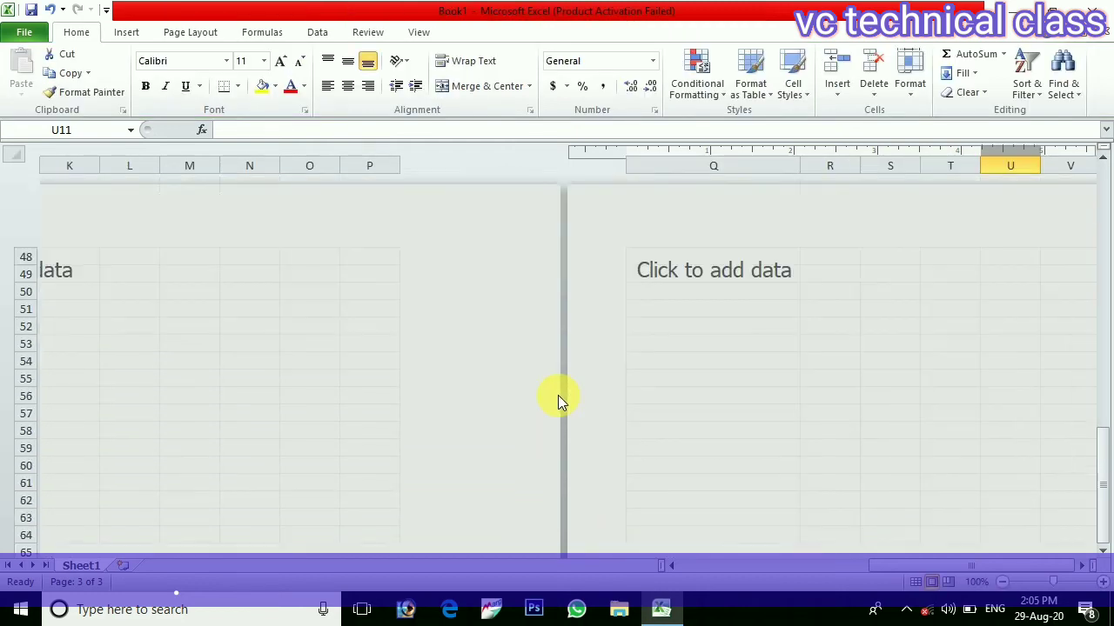
# - Replace the centre header text on the page ending at column P with the current date
pyautogui.scroll(15, 558, 395)
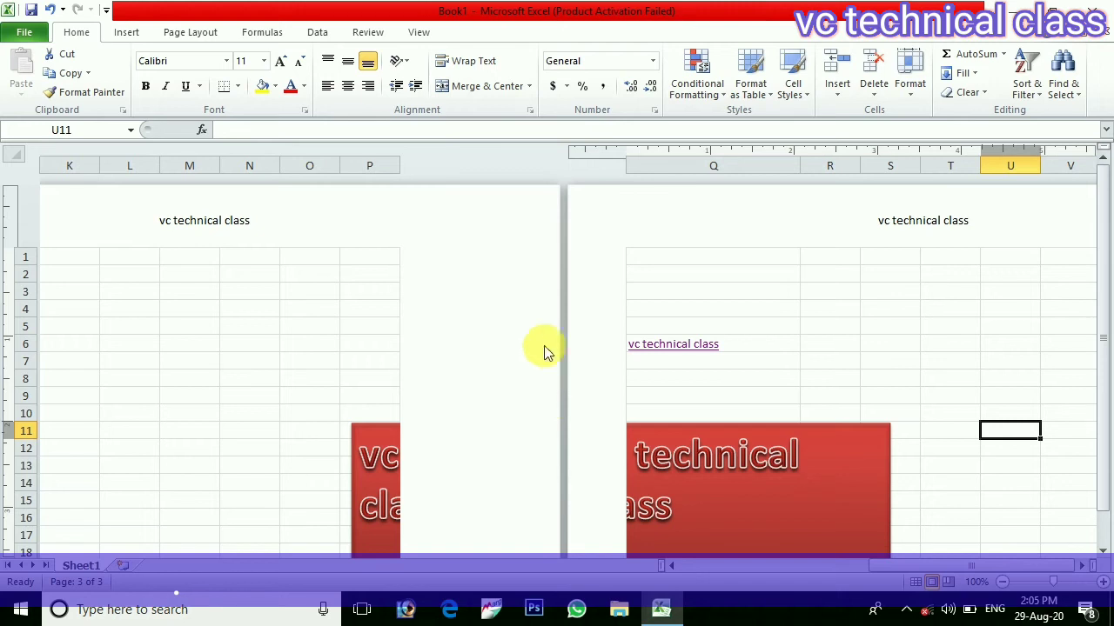
pyautogui.click(253, 239)
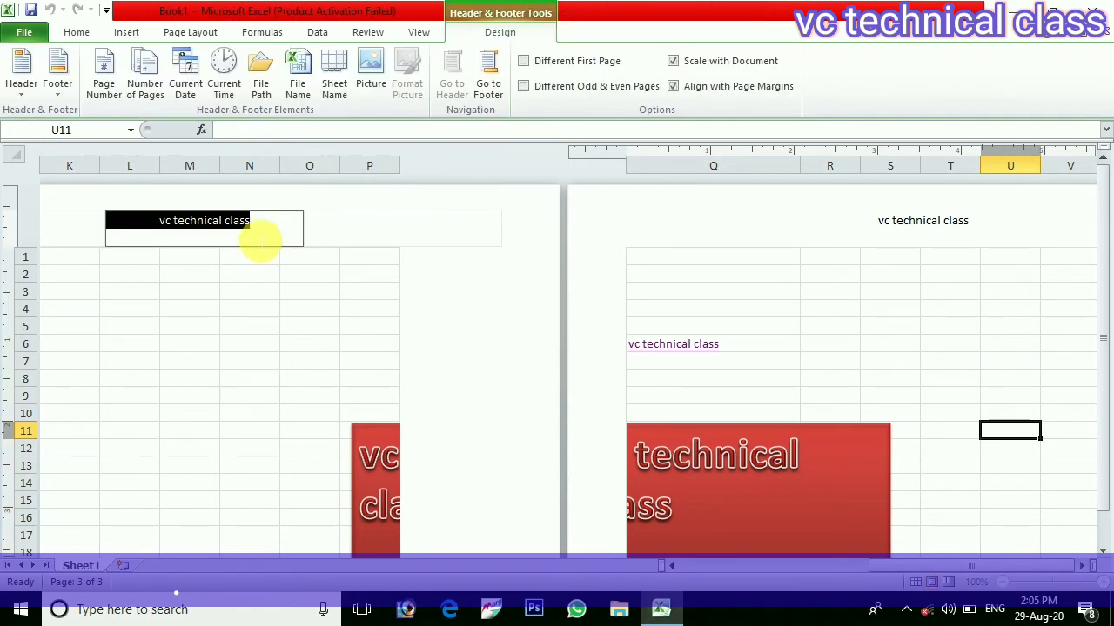
pyautogui.press('Delete')
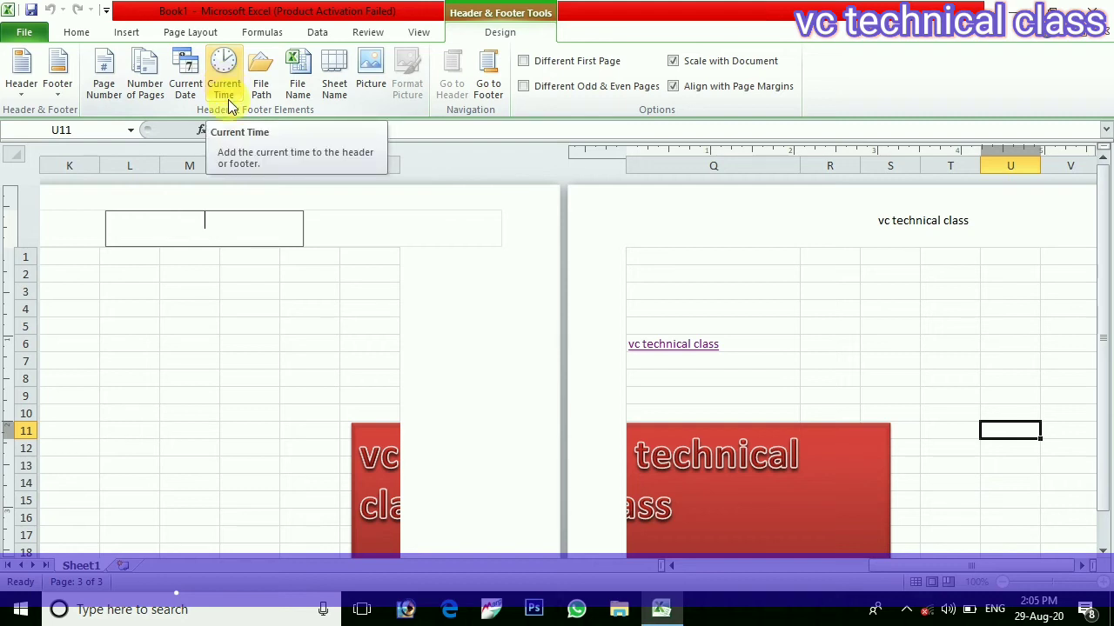
pyautogui.click(184, 80)
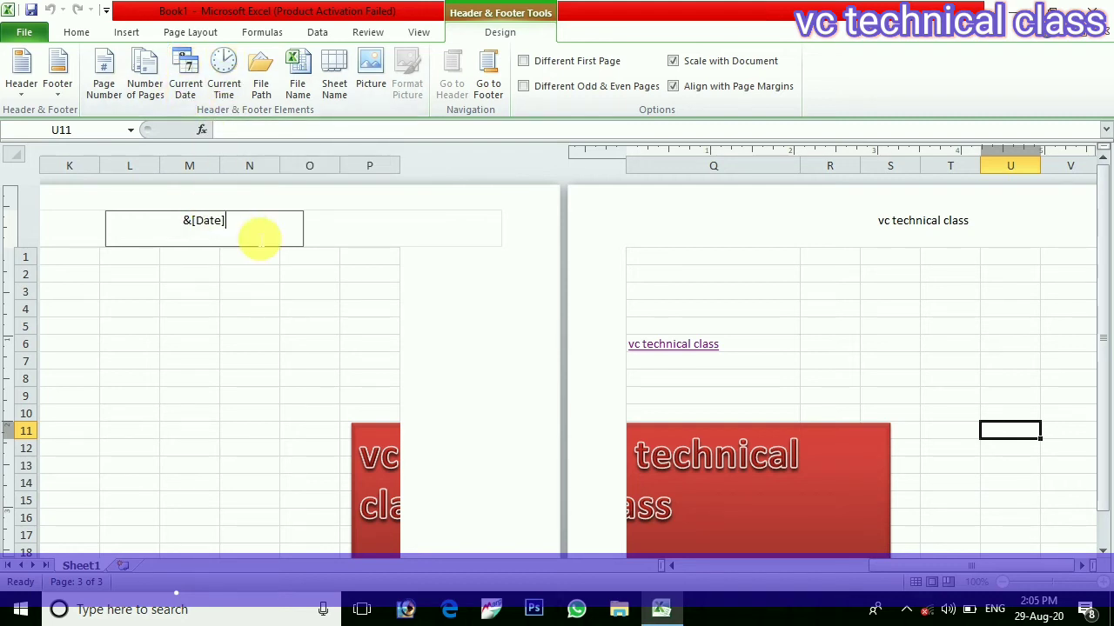
pyautogui.click(263, 313)
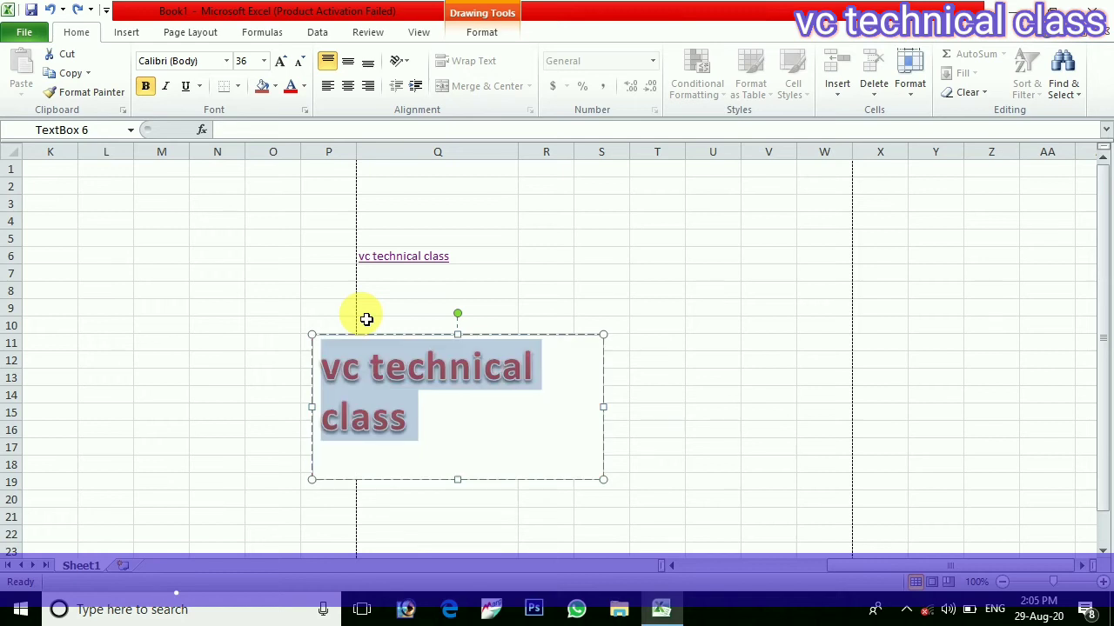
# - Undo the text box's formatting and insertion, and the hyperlink in cell Q6, restoring the cell's bold red text
pyautogui.click(540, 177)
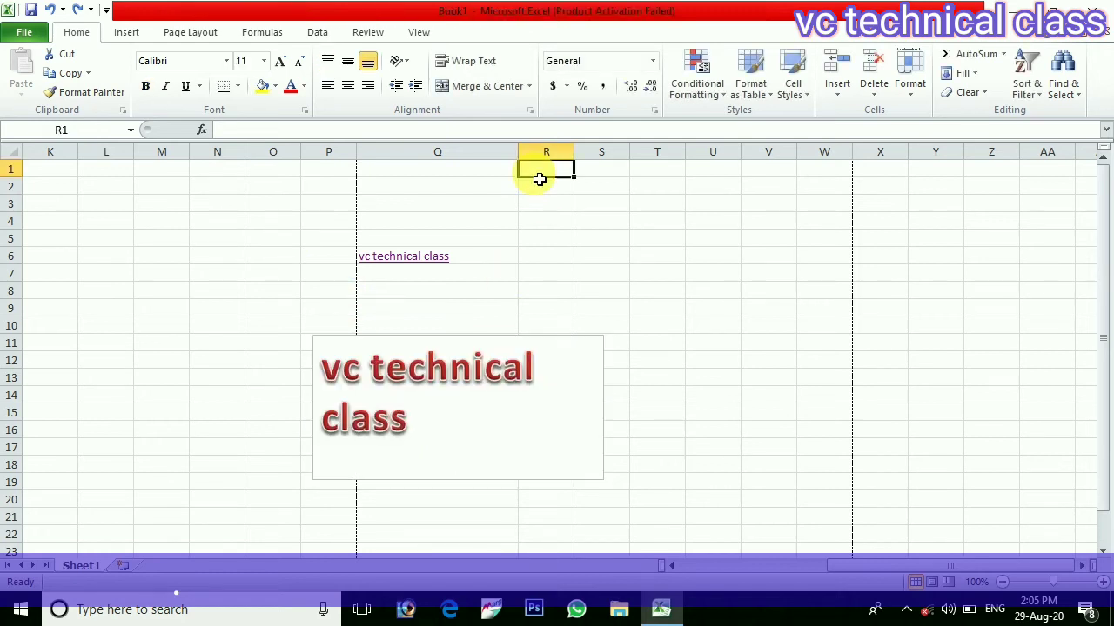
pyautogui.hotkey('ctrl', 'z')
pyautogui.hotkey('ctrl', 'z')
pyautogui.hotkey('ctrl', 'z')
pyautogui.hotkey('ctrl', 'z')
pyautogui.hotkey('ctrl', 'z')
pyautogui.hotkey('ctrl', 'z')
pyautogui.hotkey('ctrl', 'z')
pyautogui.hotkey('ctrl', 'z')
pyautogui.hotkey('ctrl', 'z')
pyautogui.hotkey('ctrl', 'z')
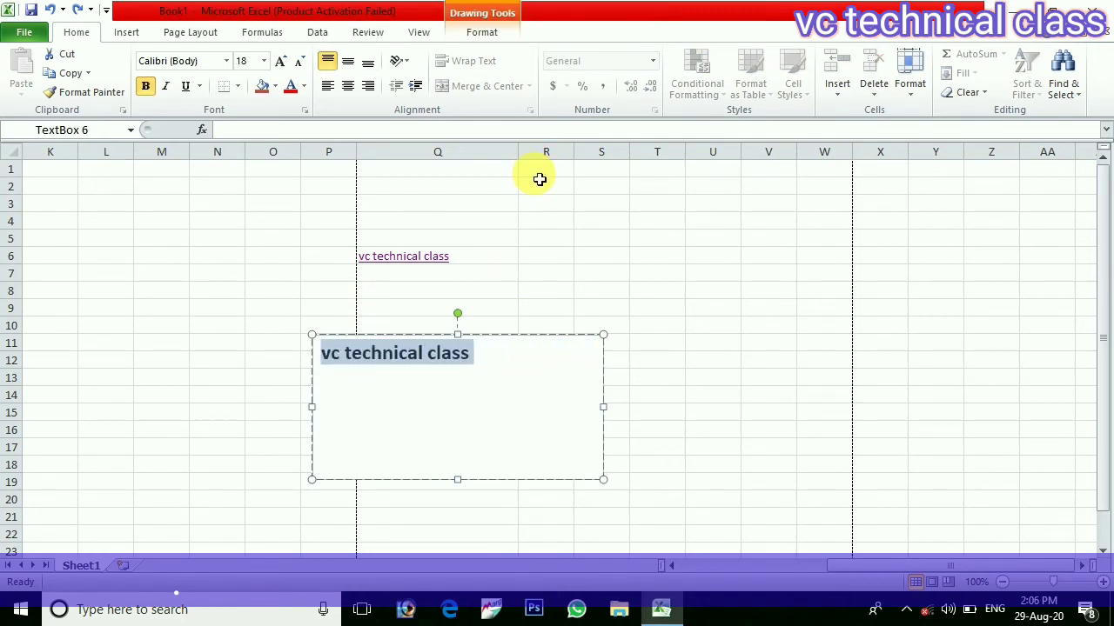
pyautogui.hotkey('ctrl', 'z')
pyautogui.hotkey('ctrl', 'z')
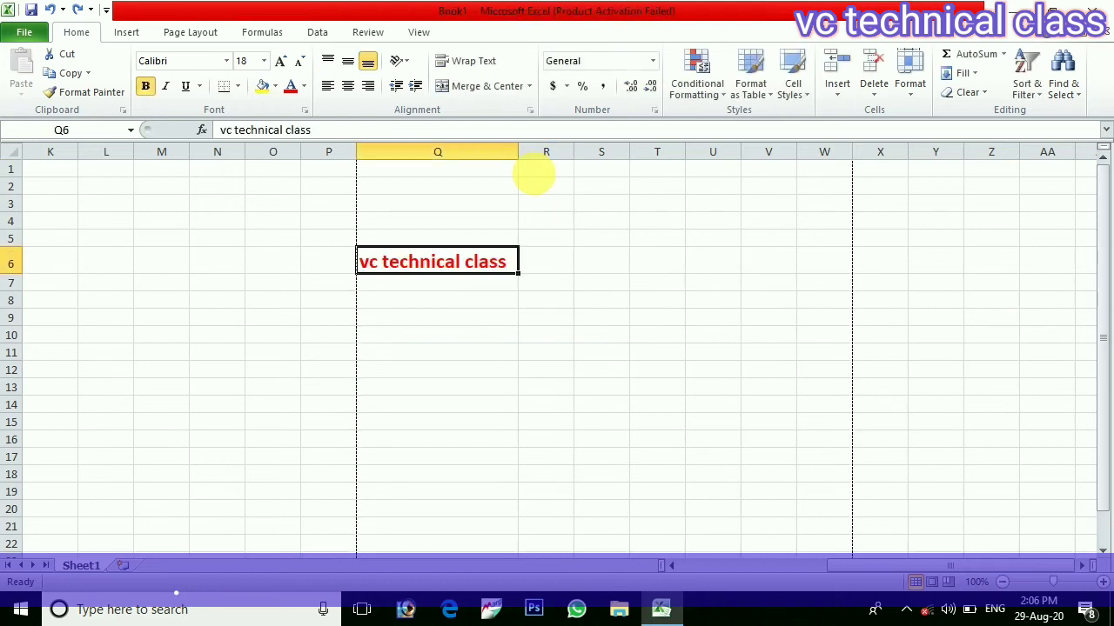
# - Insert WordArt in the red bevelled style from the fifth row and enter the text "cal classvc techni"
pyautogui.click(127, 32)
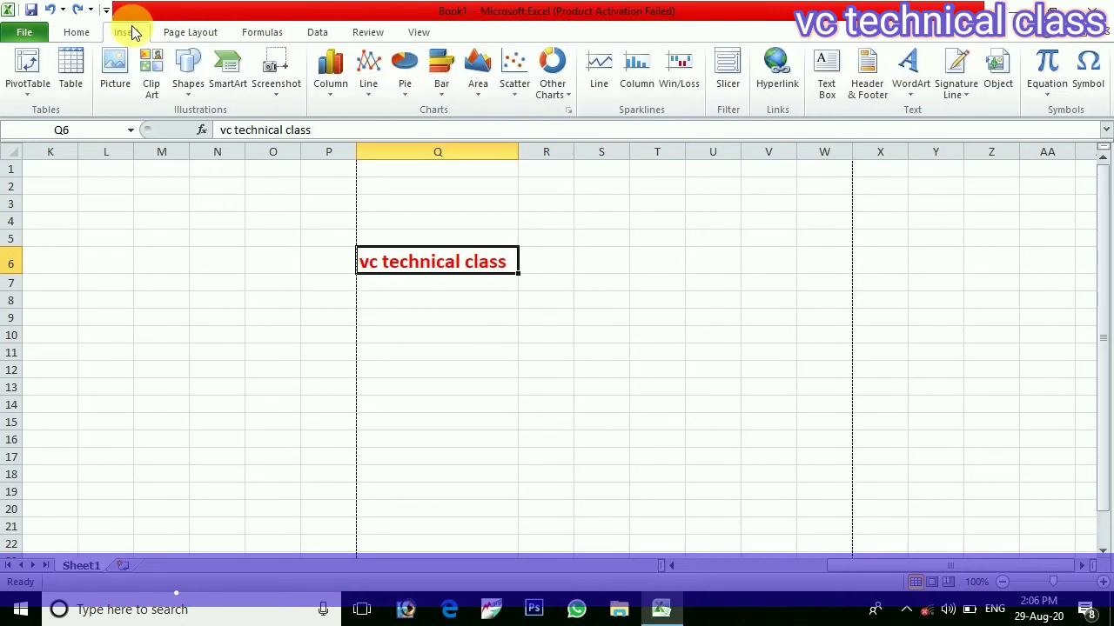
pyautogui.click(916, 92)
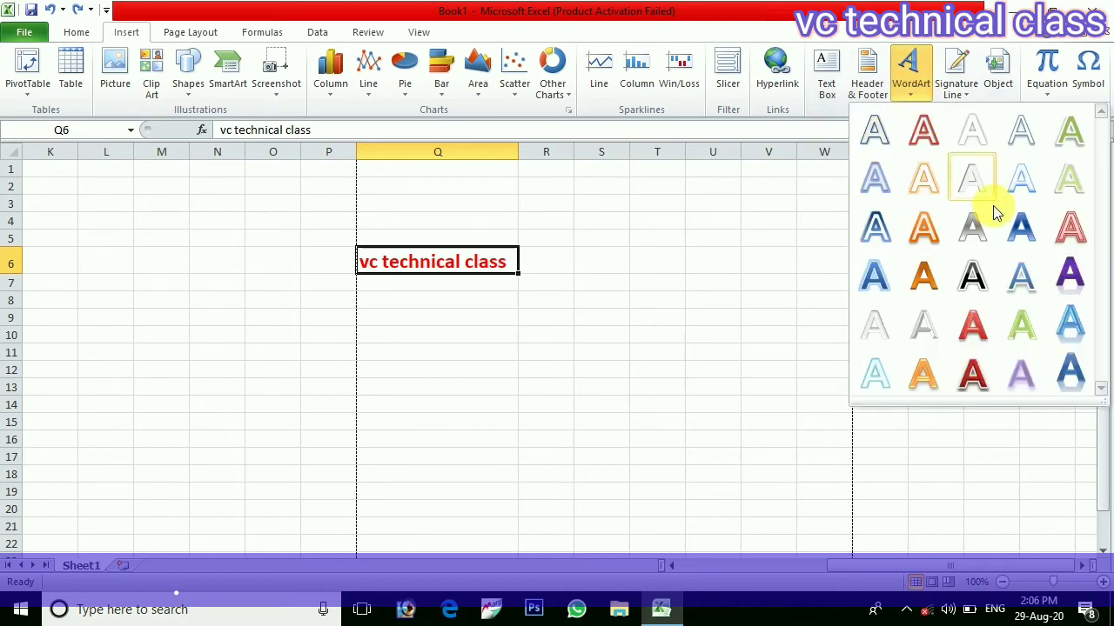
pyautogui.click(977, 327)
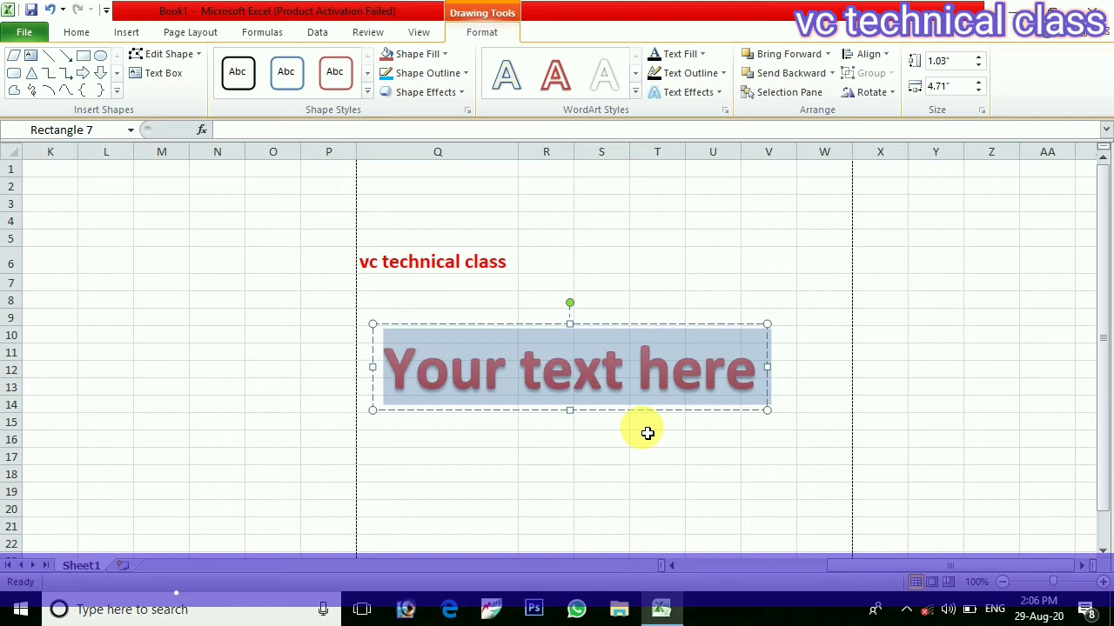
pyautogui.write('vc t')
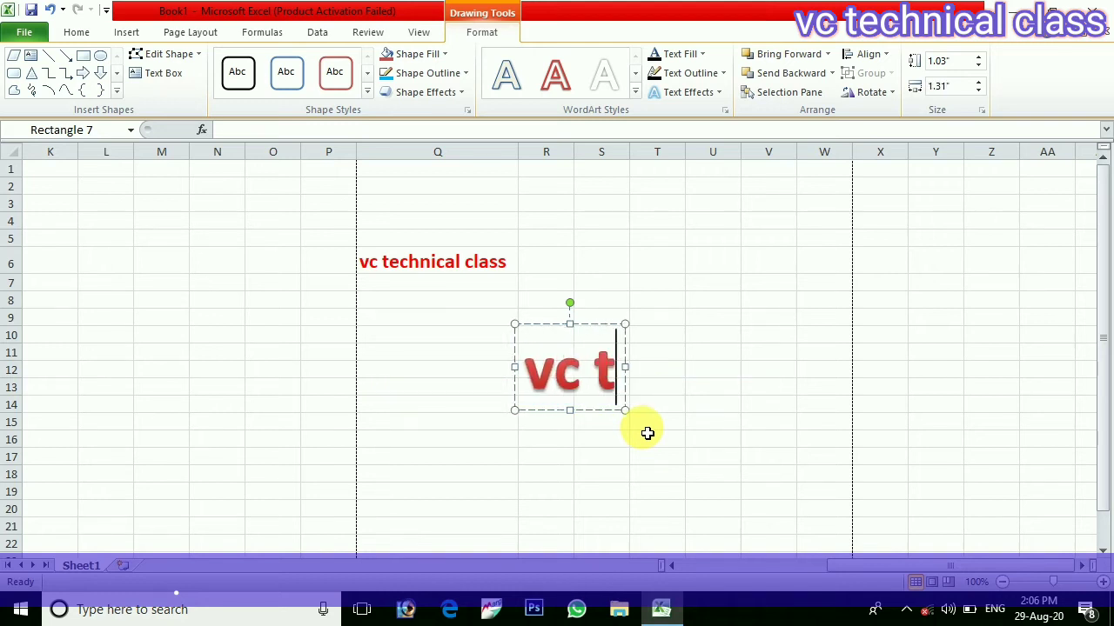
pyautogui.write('echniv')
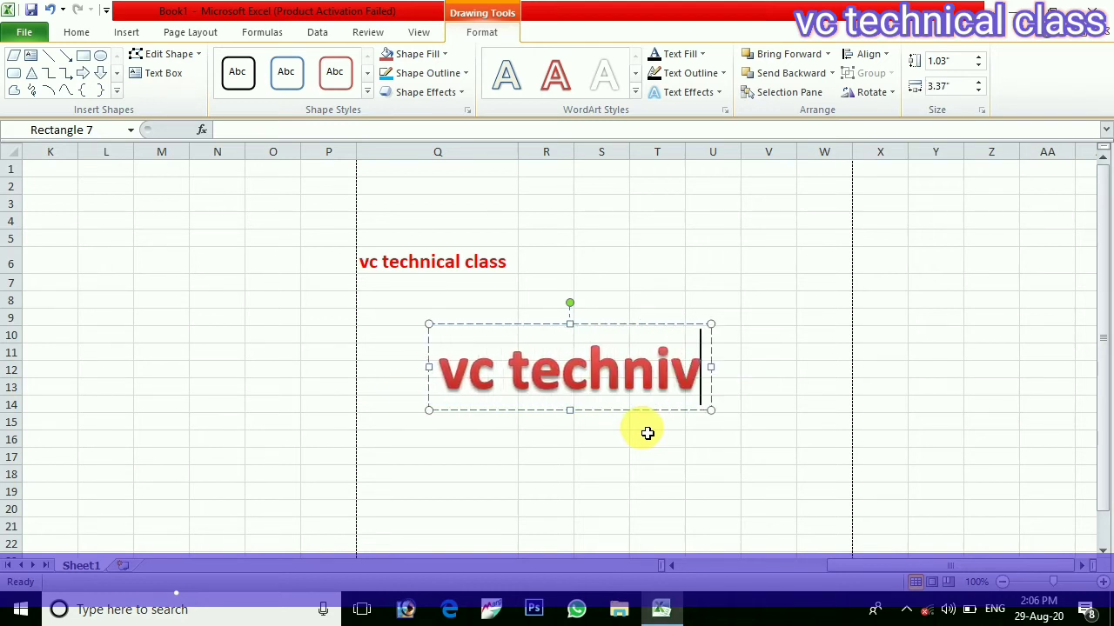
pyautogui.press('BackSpace')
pyautogui.press('Home')
pyautogui.write('cal cl')
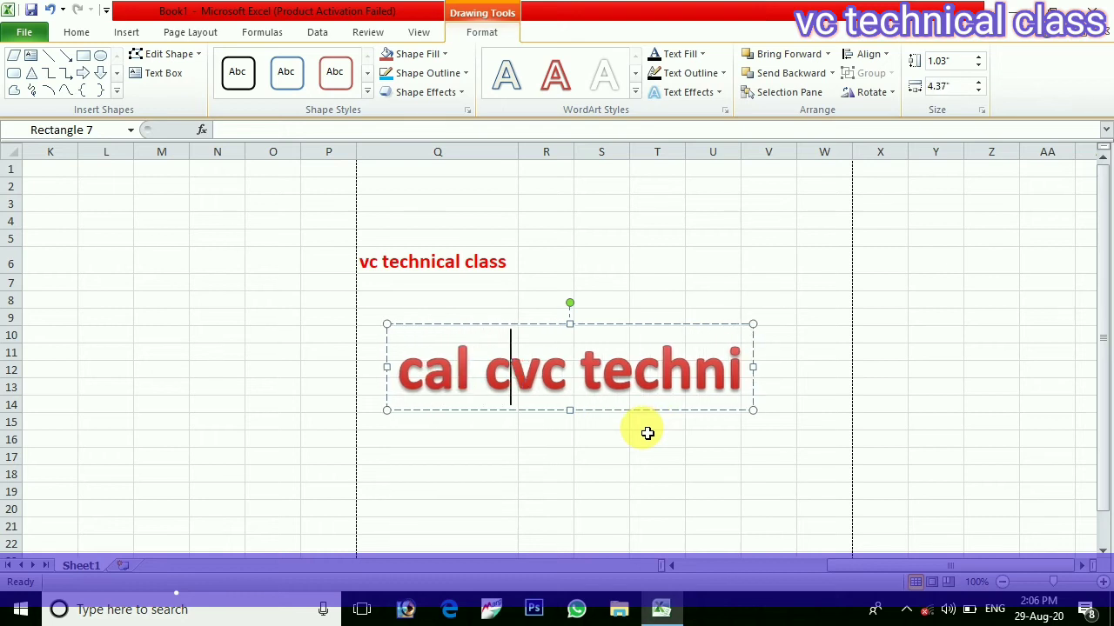
pyautogui.write('ass')
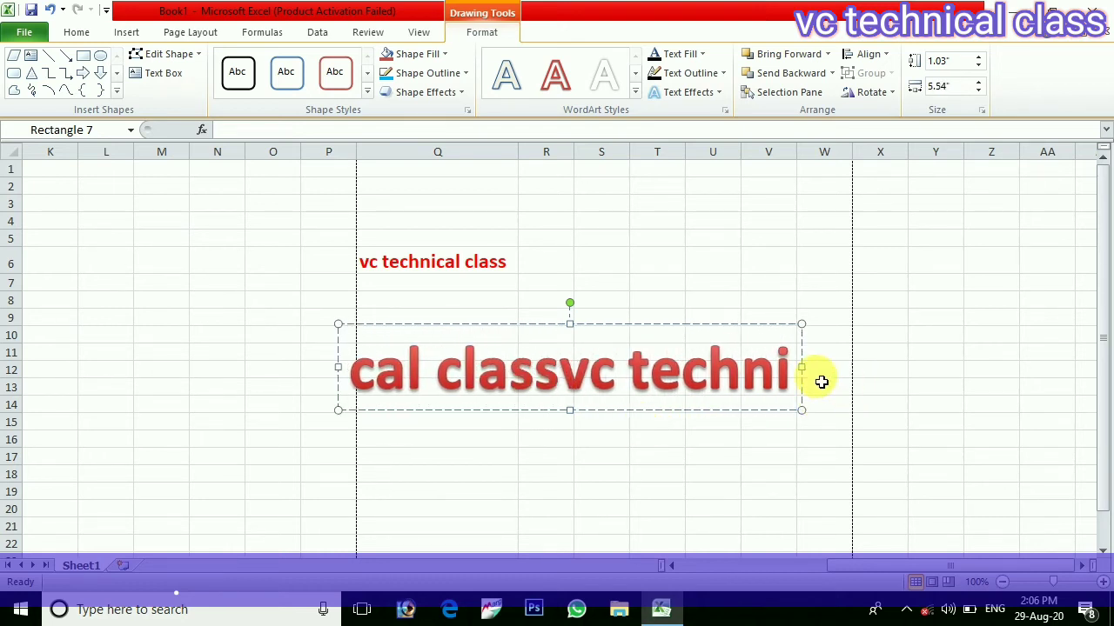
# - Stretch the WordArt box to 6.86" wide and widen column W to several times its width
pyautogui.moveTo(805, 369); pyautogui.dragTo(912, 367)
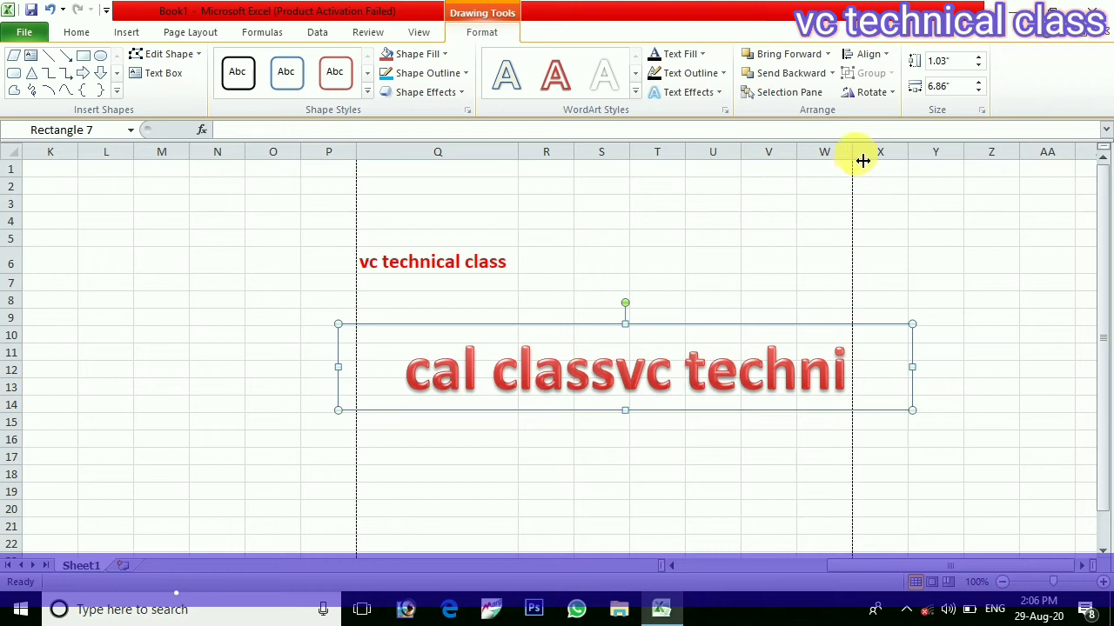
pyautogui.moveTo(862, 160); pyautogui.dragTo(1080, 158)
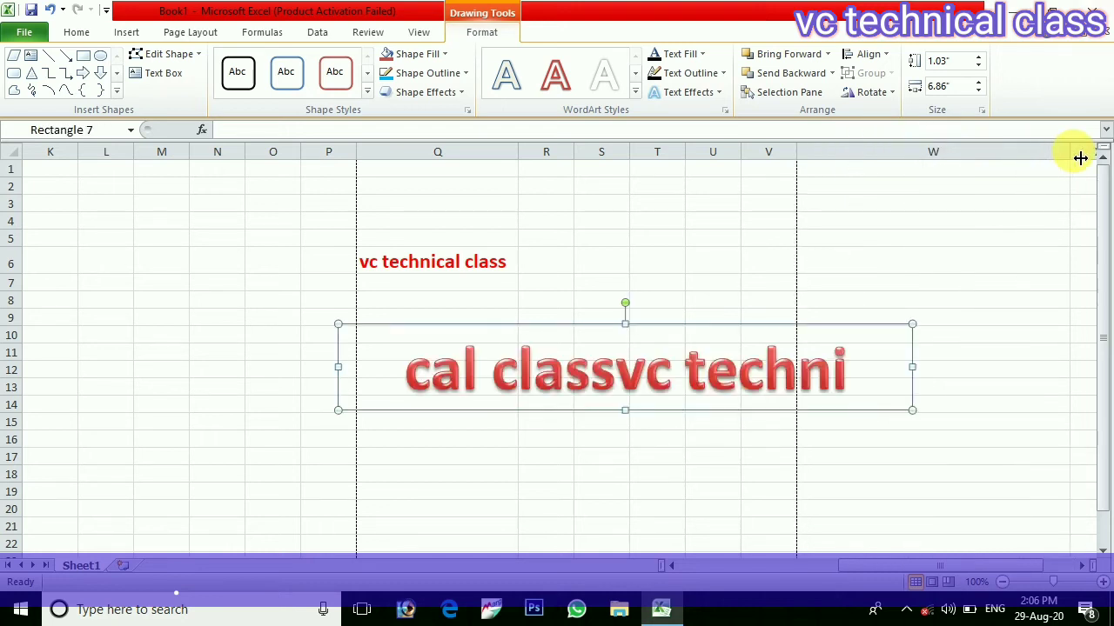
# - Remove one "s" from the WordArt text, and delete the whole WordArt object
pyautogui.click(580, 393)
pyautogui.press('Delete')
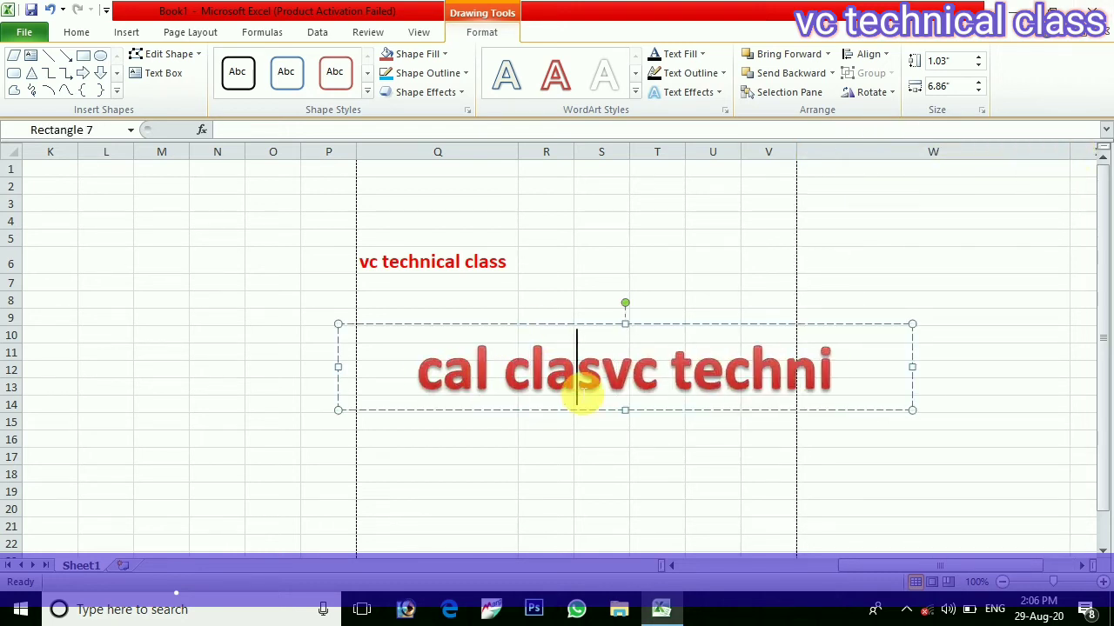
pyautogui.click(785, 327)
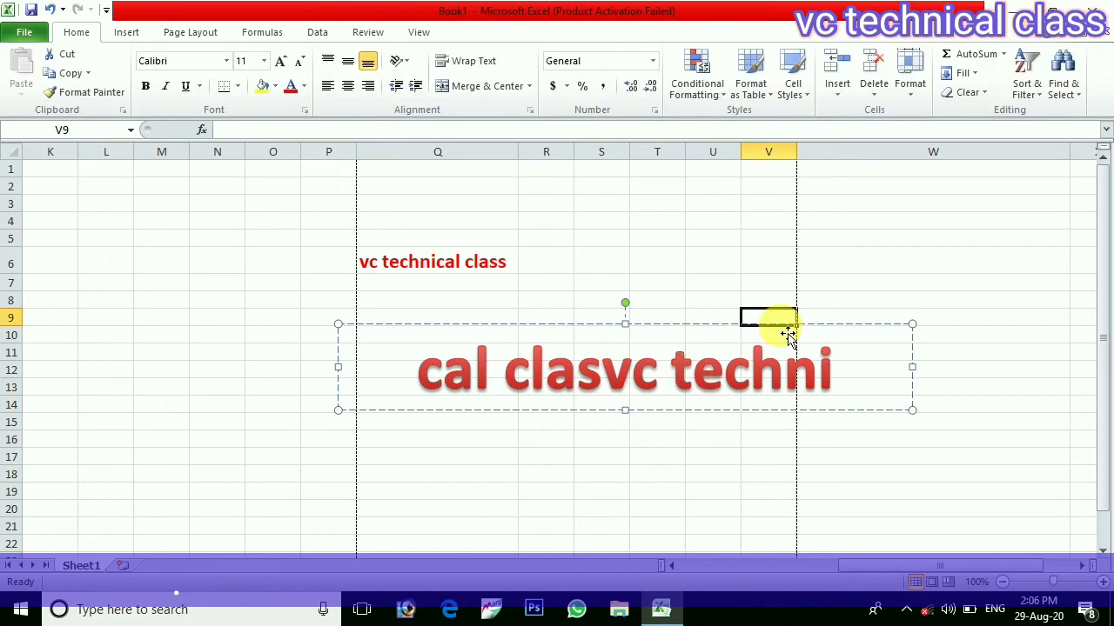
pyautogui.click(800, 373)
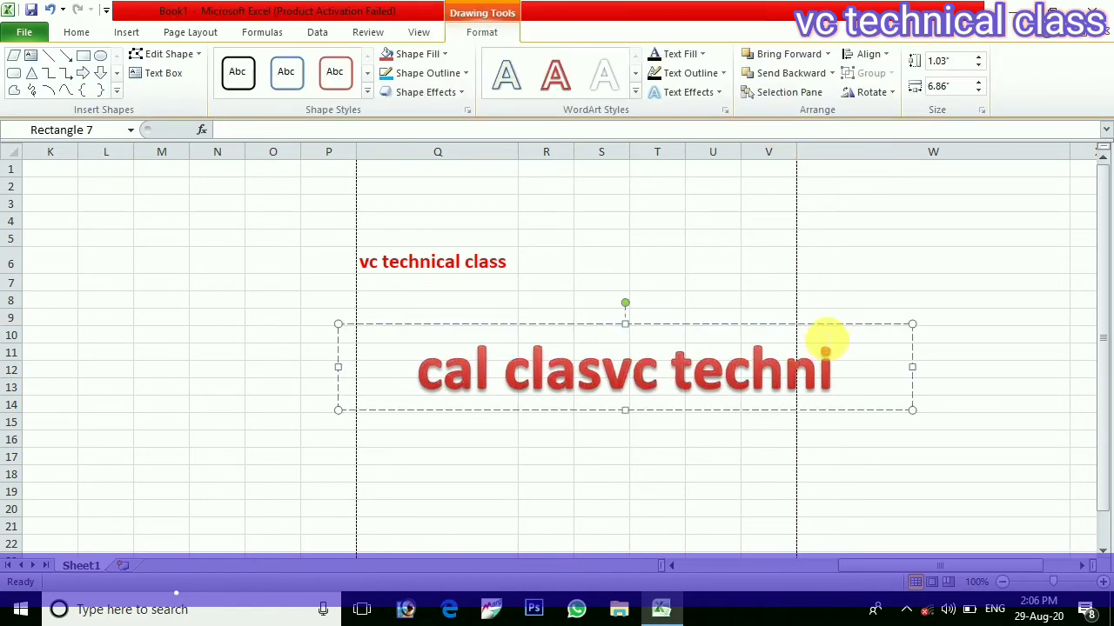
pyautogui.click(822, 324)
pyautogui.press('Delete')
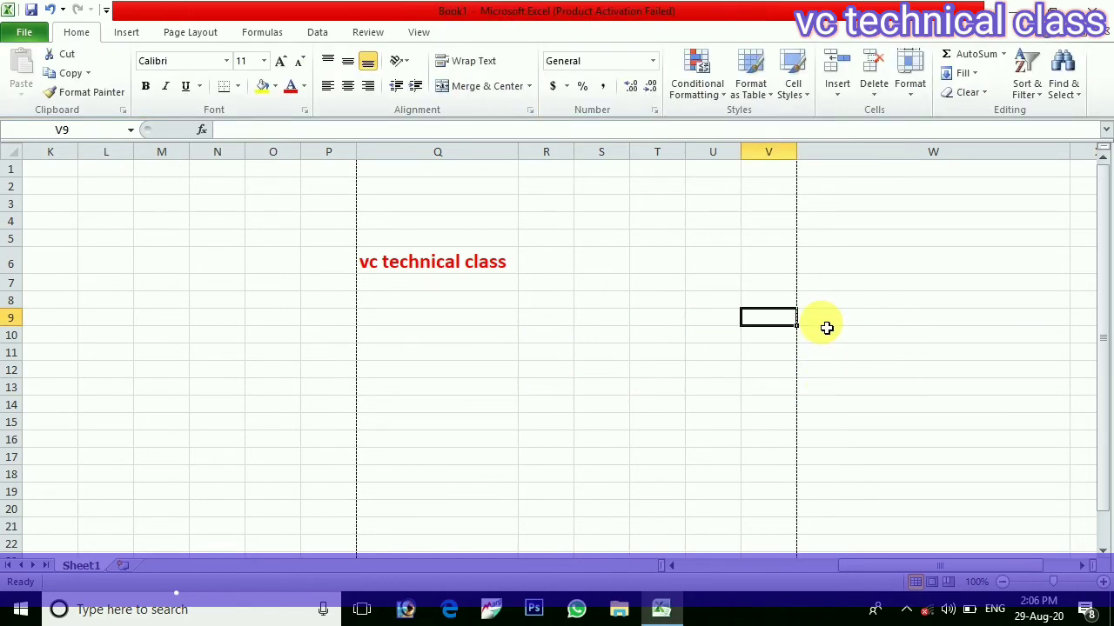
# - Embed a new WordPad Document object at V9 containing "hii guys welcom to my youtube channel vc technical class"
pyautogui.click(130, 33)
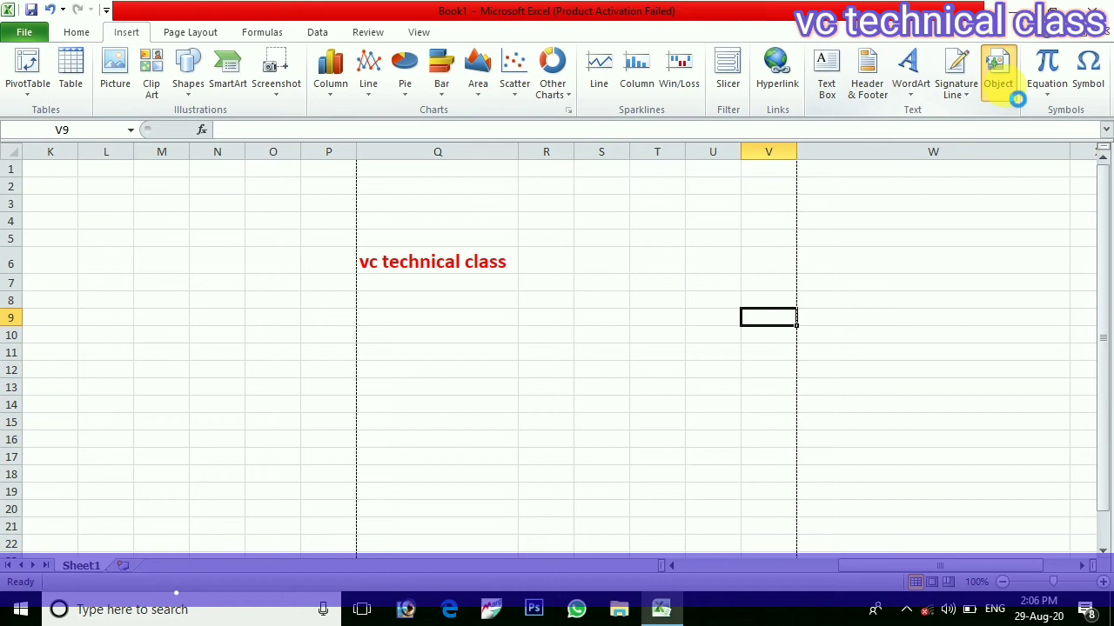
pyautogui.click(999, 74)
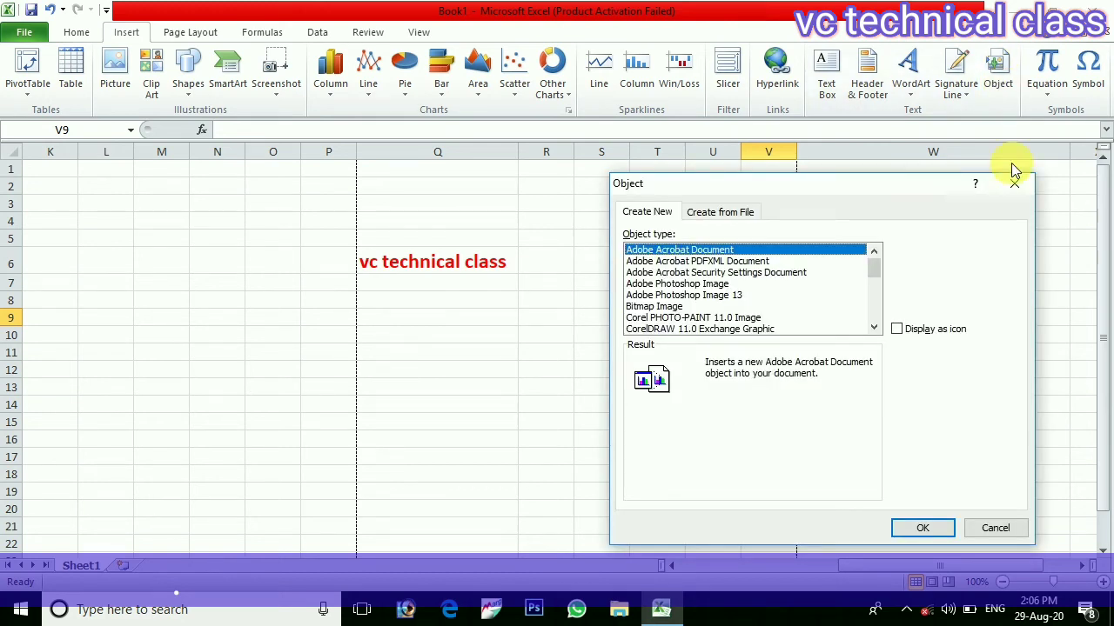
pyautogui.click(875, 328)
pyautogui.click(876, 327)
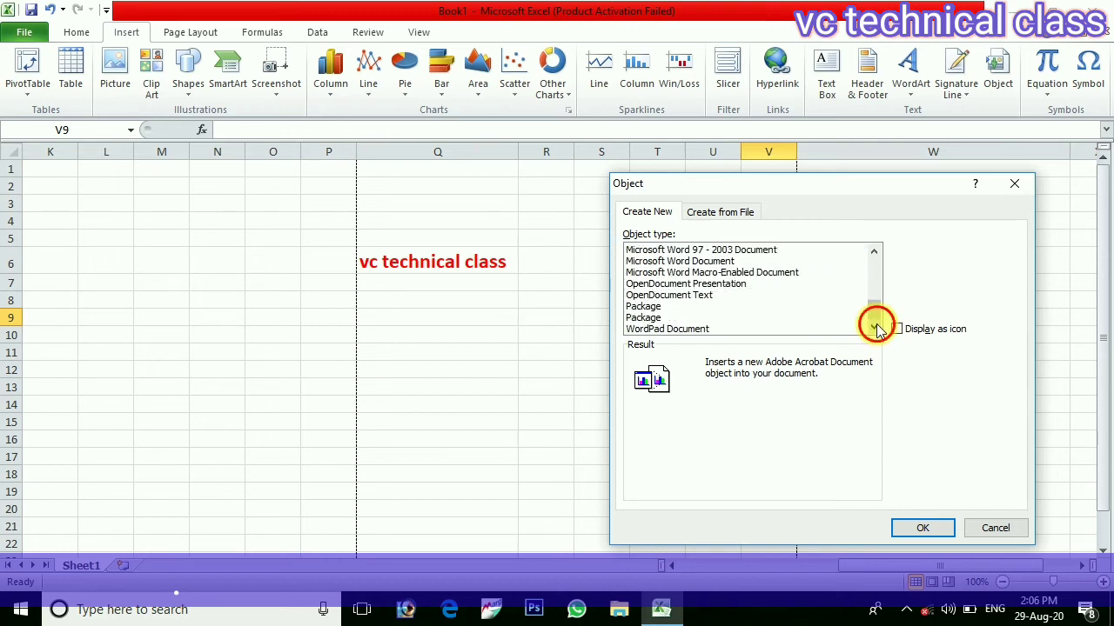
pyautogui.click(697, 329)
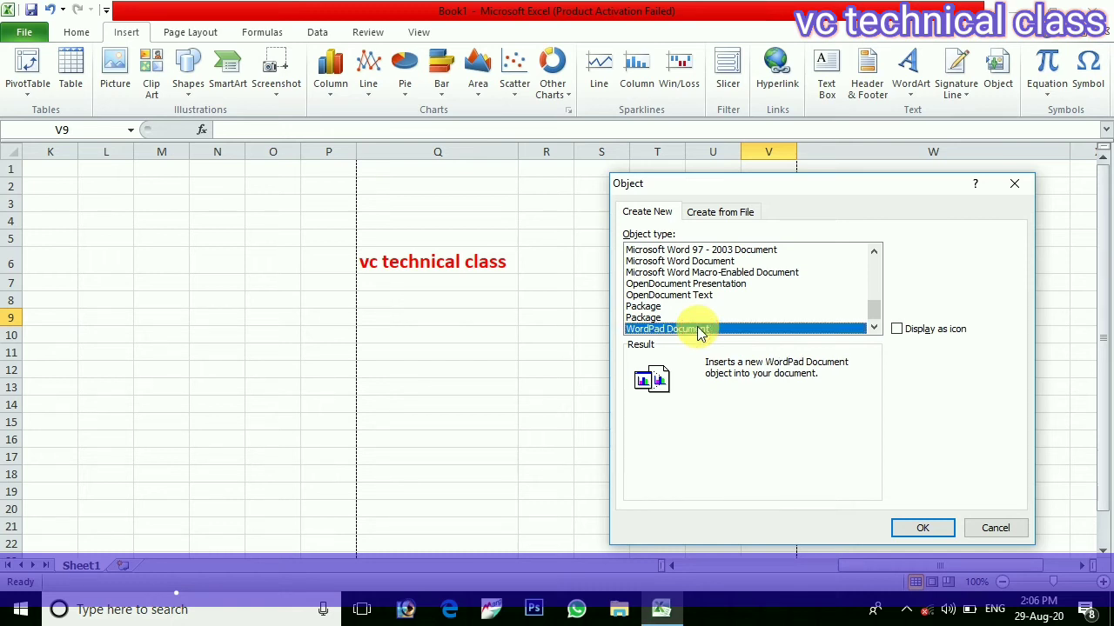
pyautogui.click(922, 530)
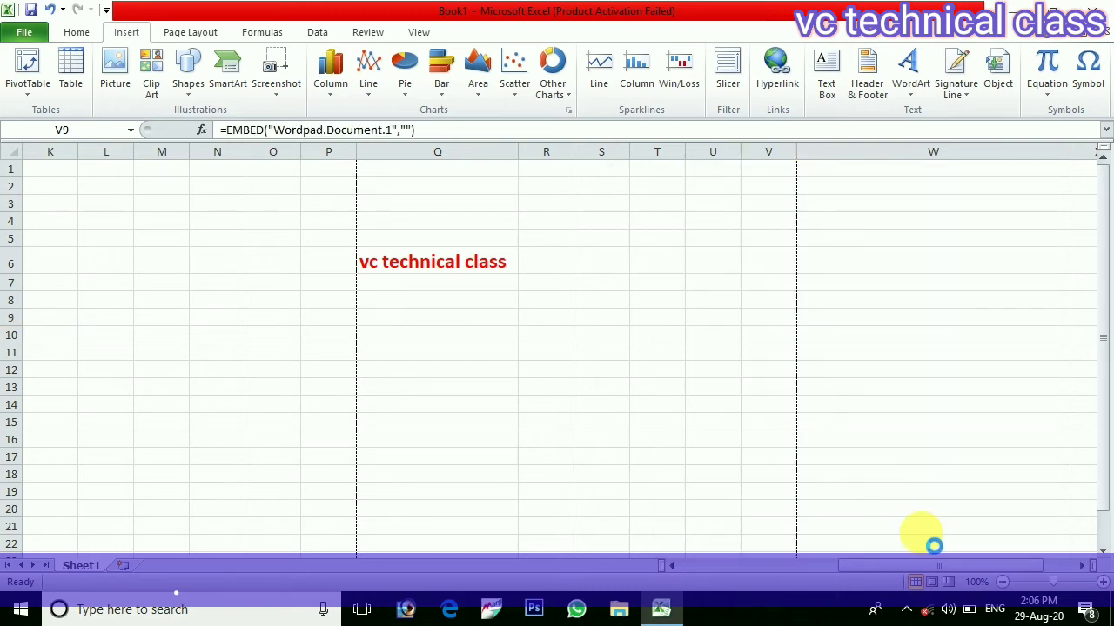
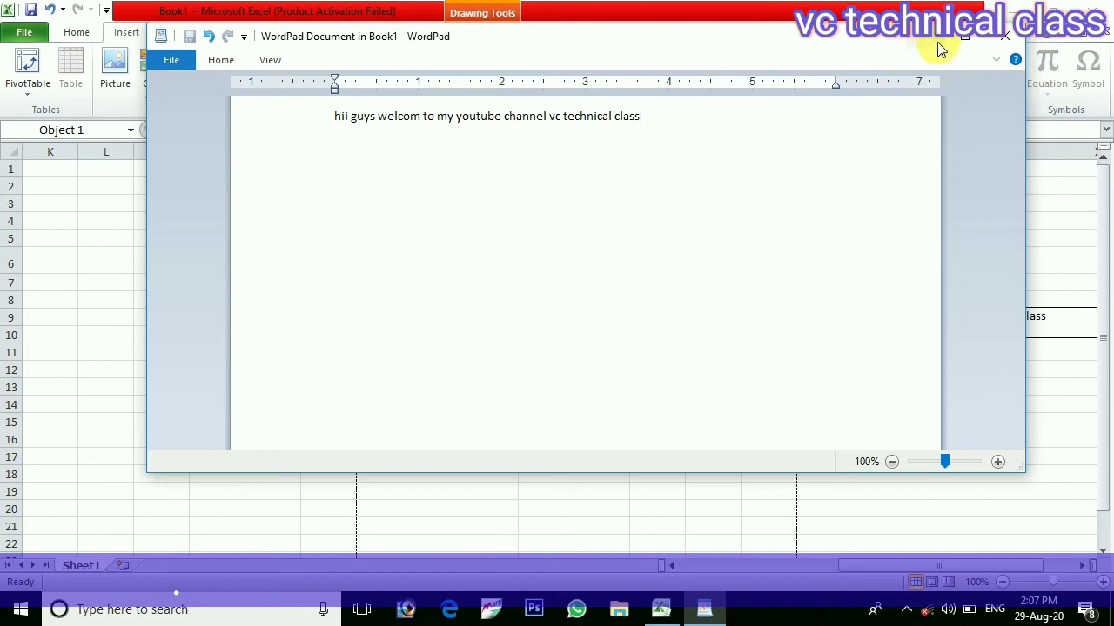
pyautogui.click(1007, 40)
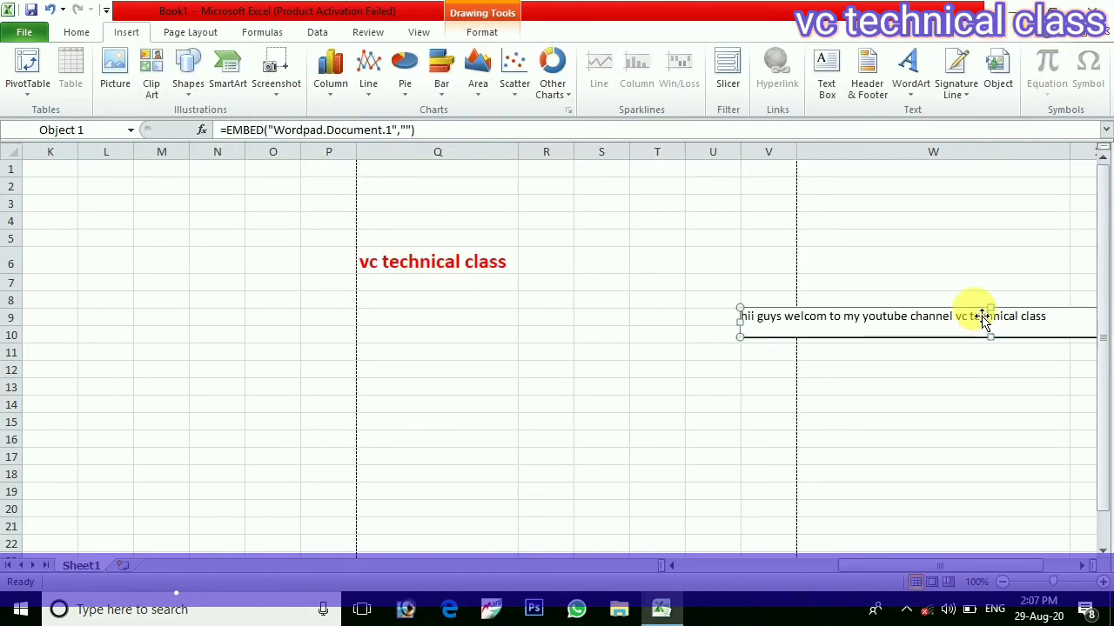
# - Move the embedded WordPad object to rows 10–11 starting at column P, and delete it
pyautogui.moveTo(981, 318); pyautogui.dragTo(568, 346)
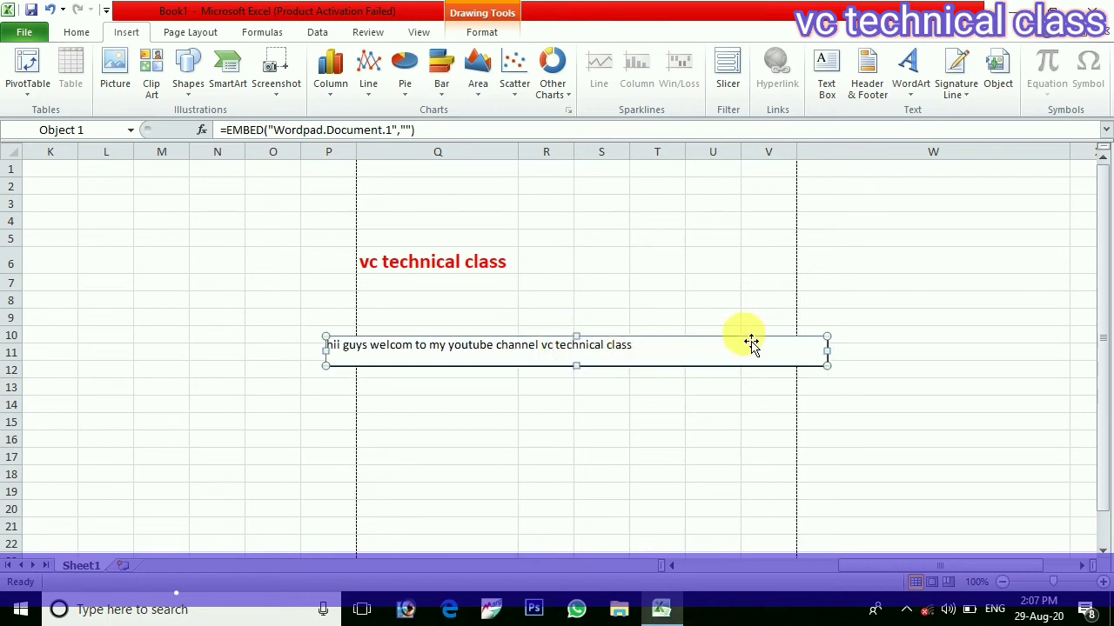
pyautogui.press('Delete')
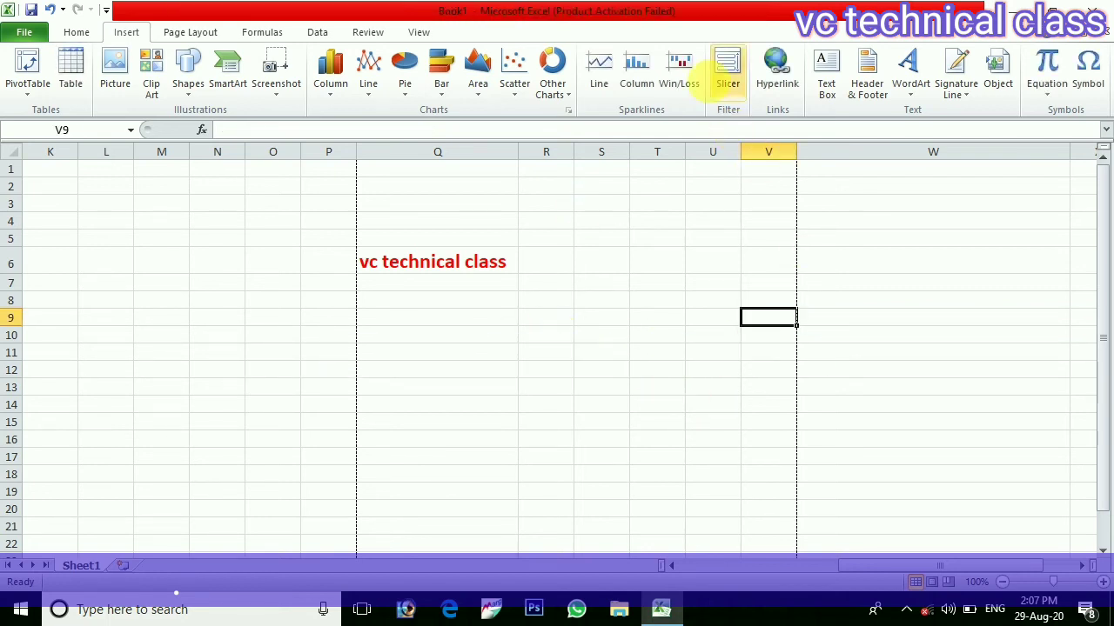
# - Insert the built-in Binomial Theorem equation and widen its box into column W so the formula fits on one line
pyautogui.click(1047, 98)
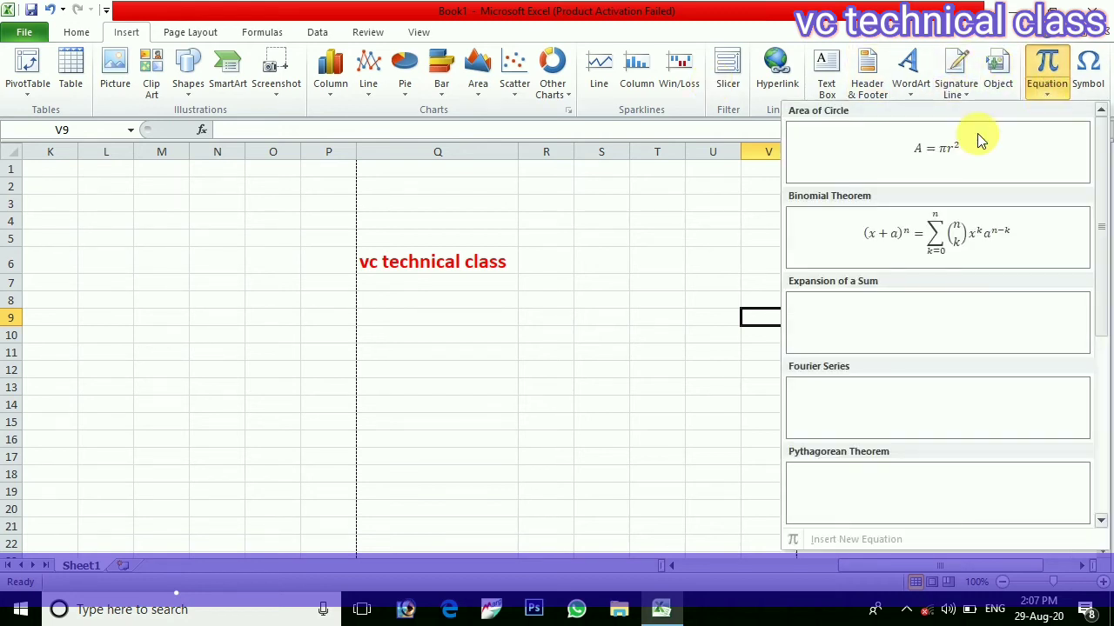
pyautogui.click(949, 266)
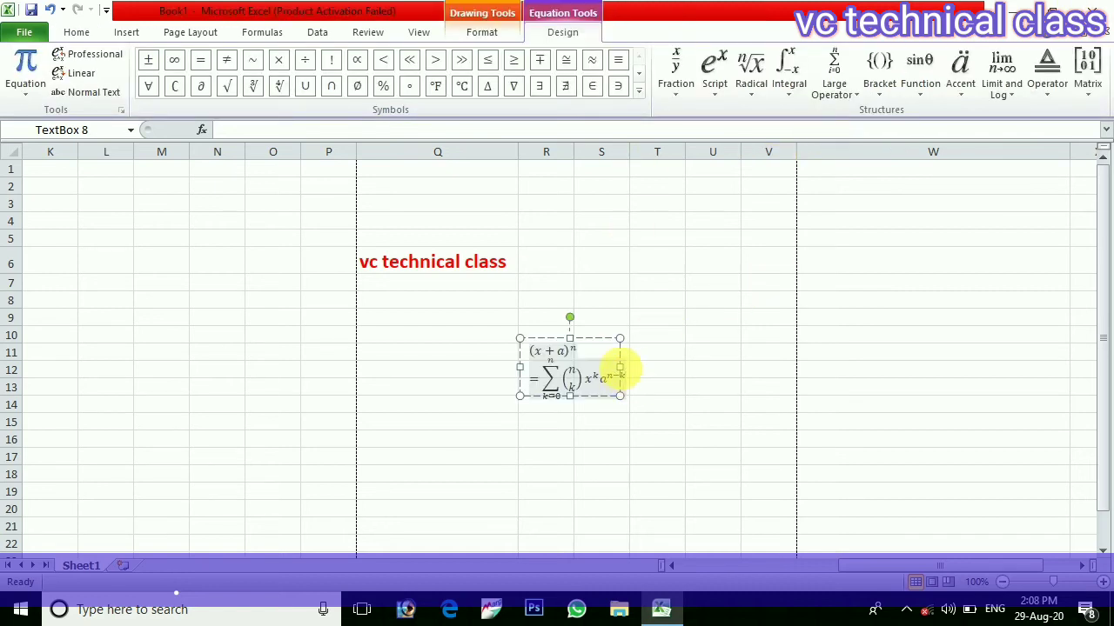
pyautogui.moveTo(621, 369); pyautogui.dragTo(925, 343)
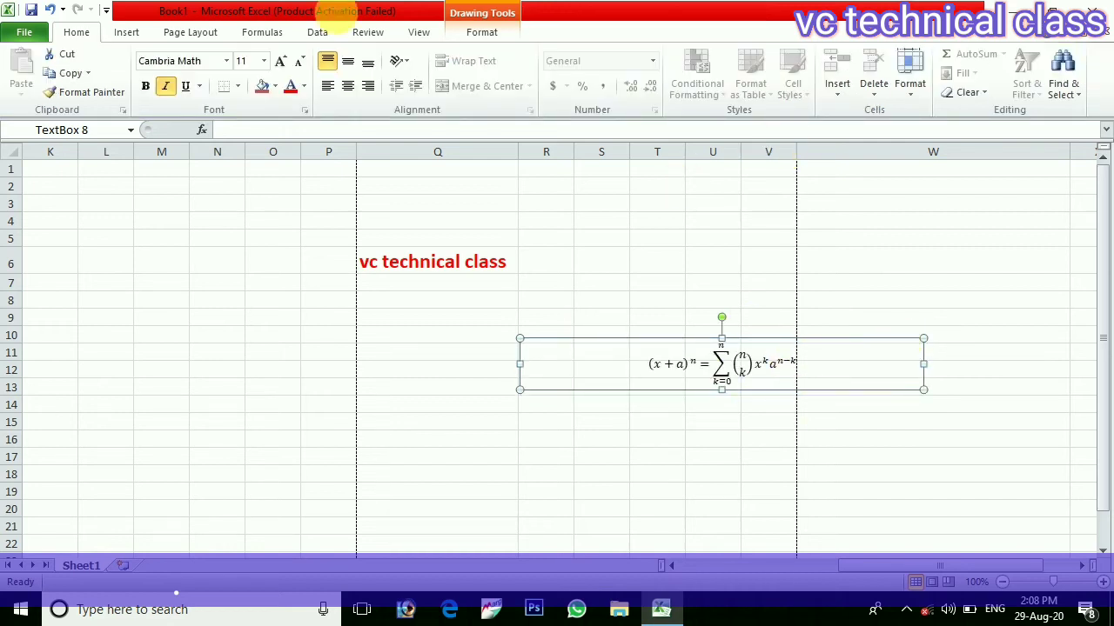
# - Try to insert the Garamond symbol W and the summation symbol ∑ while the equation box is selected
pyautogui.click(126, 32)
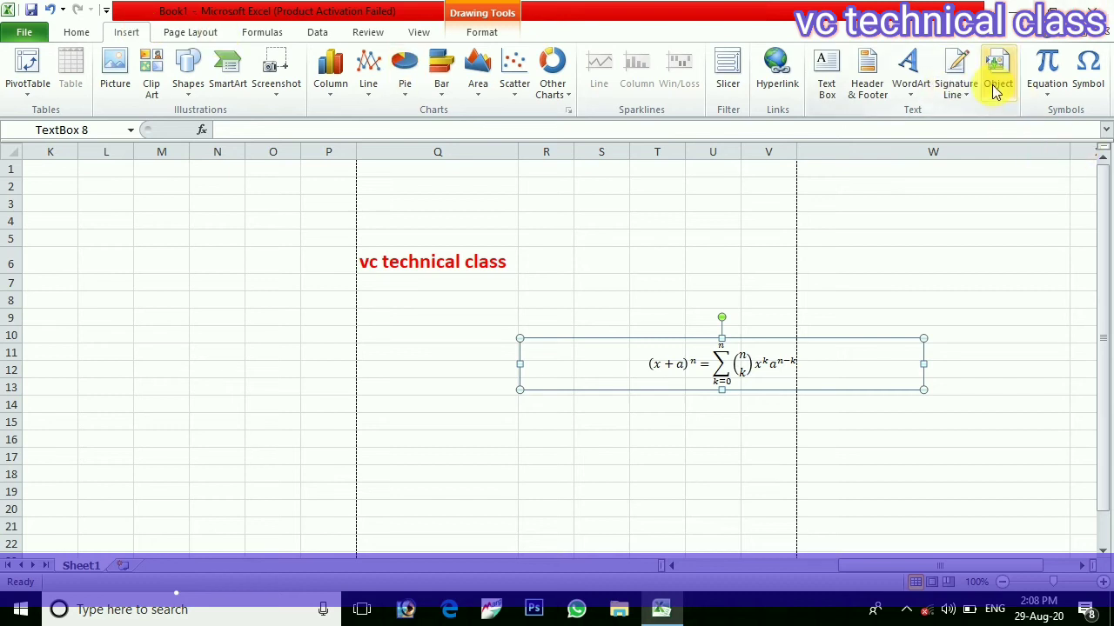
pyautogui.click(1098, 96)
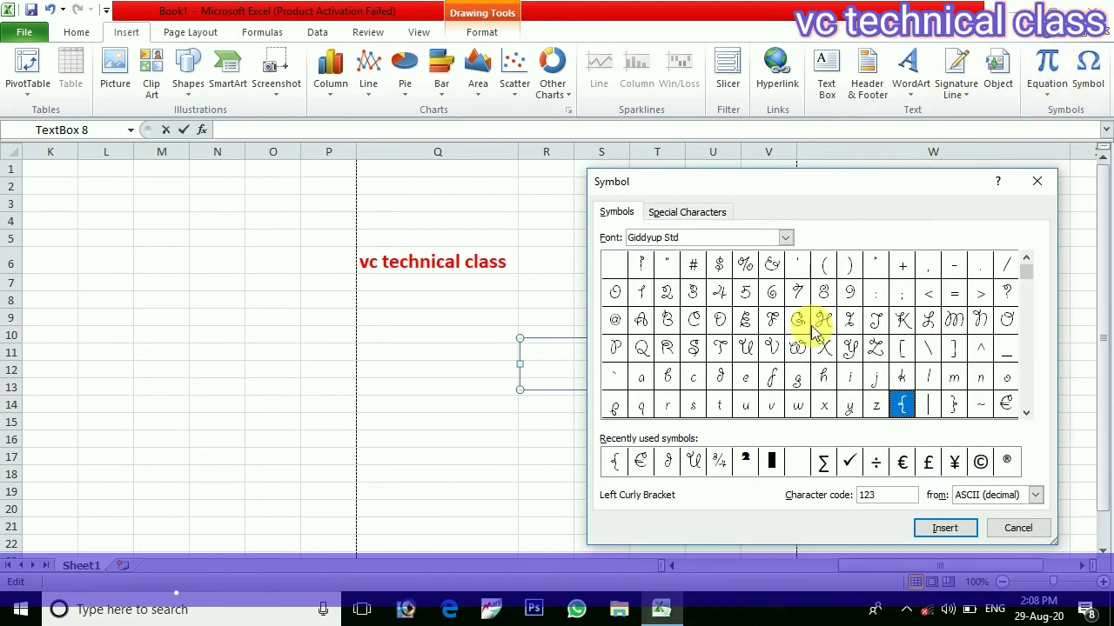
pyautogui.click(785, 238)
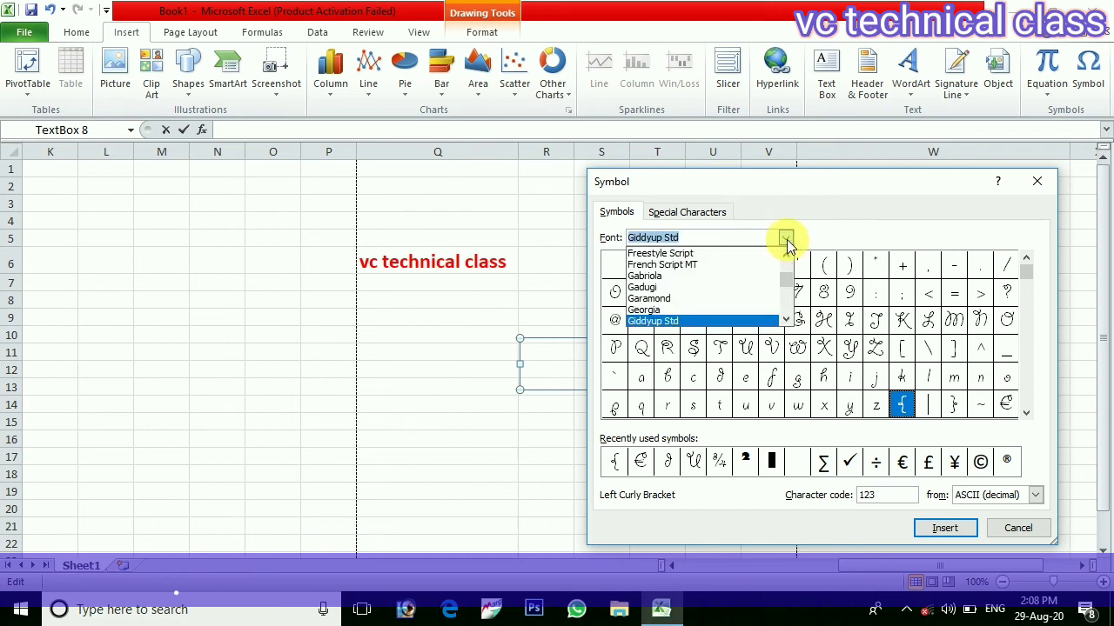
pyautogui.click(705, 298)
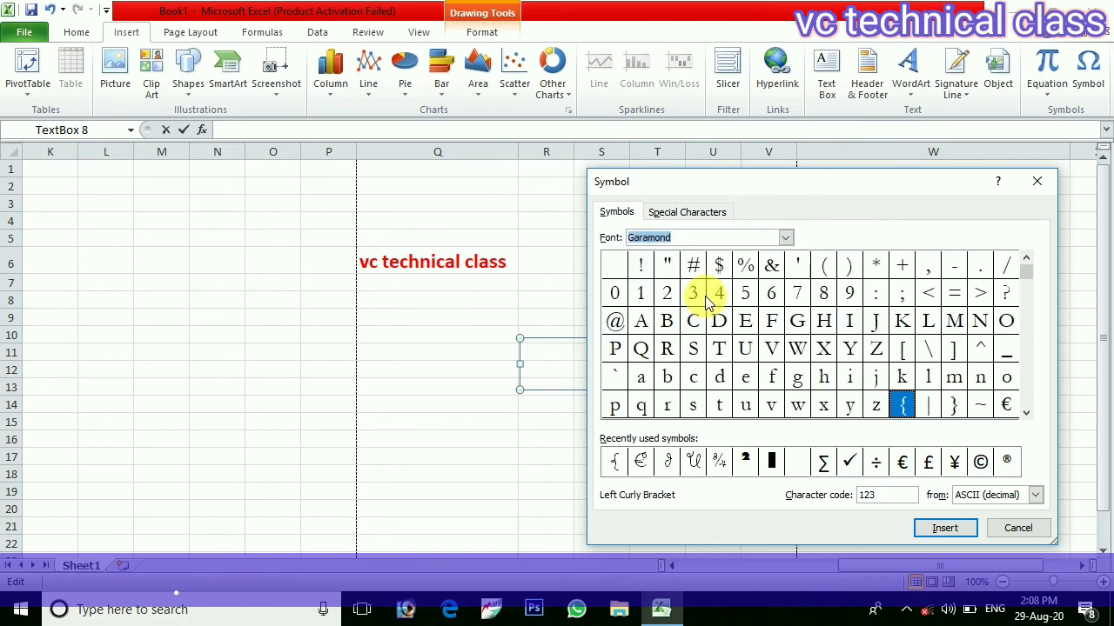
pyautogui.click(799, 346)
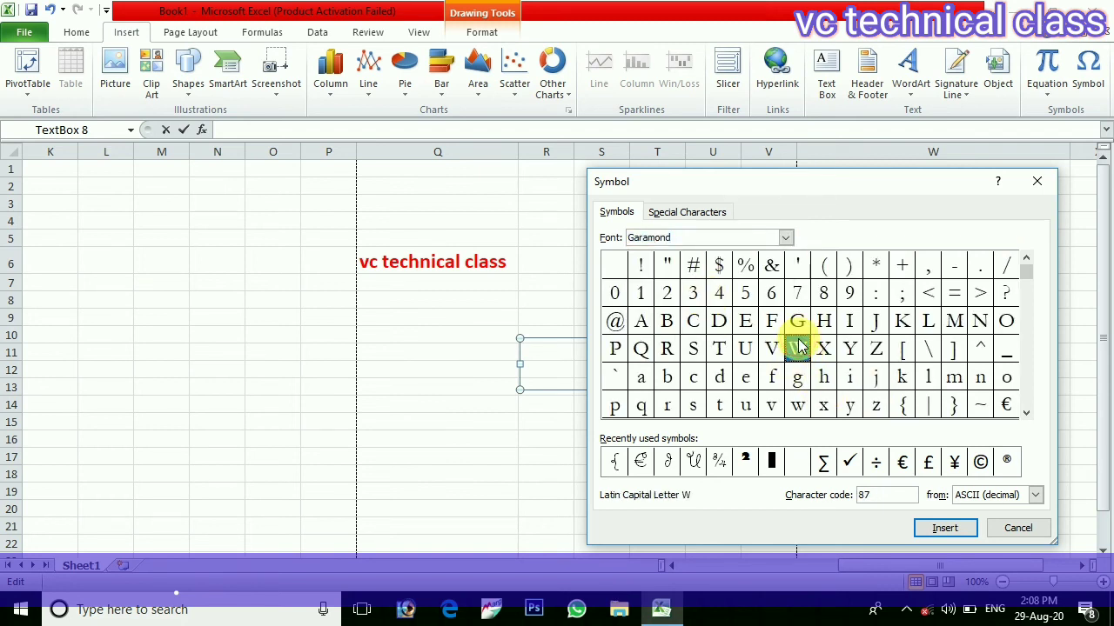
pyautogui.click(940, 531)
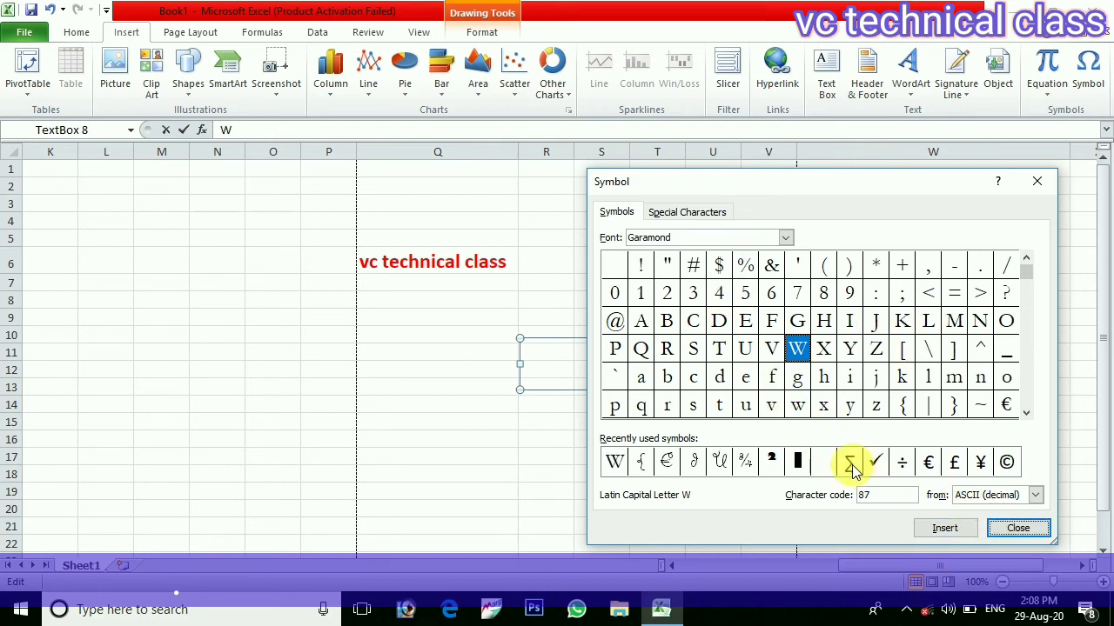
pyautogui.click(850, 464)
pyautogui.click(962, 531)
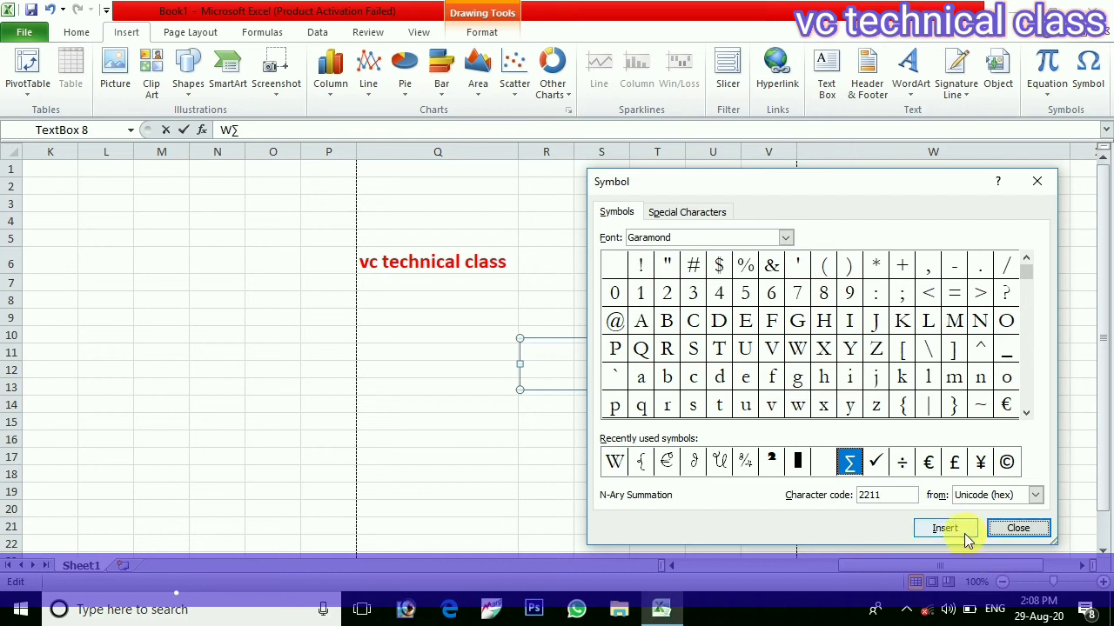
pyautogui.click(1037, 181)
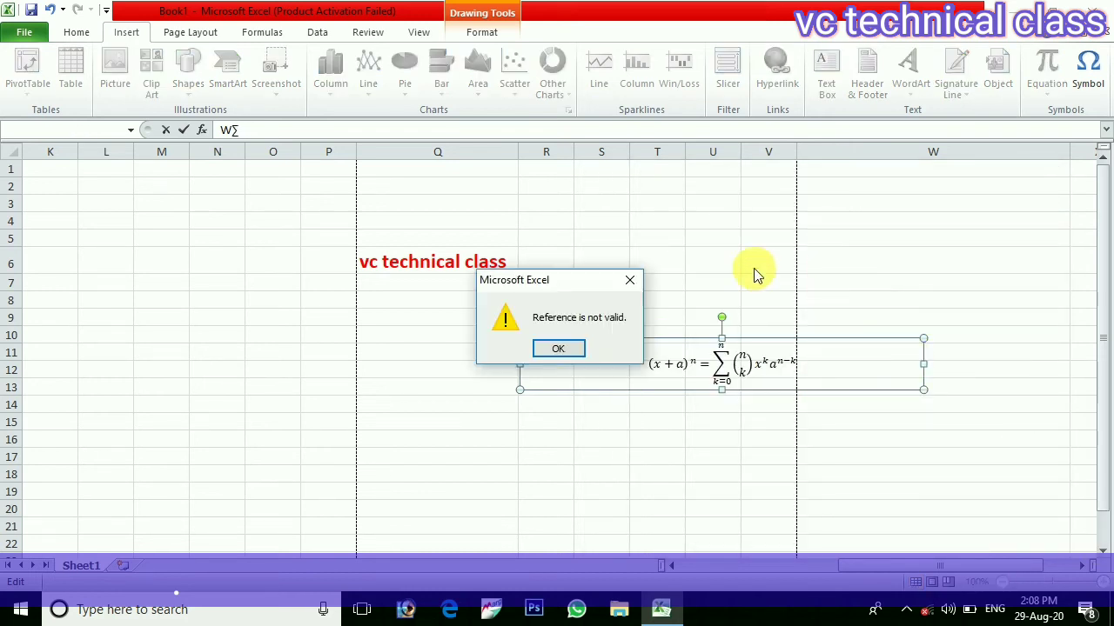
# - Dismiss the reference error and clear the W∑ entry from the formula bar
pyautogui.click(564, 346)
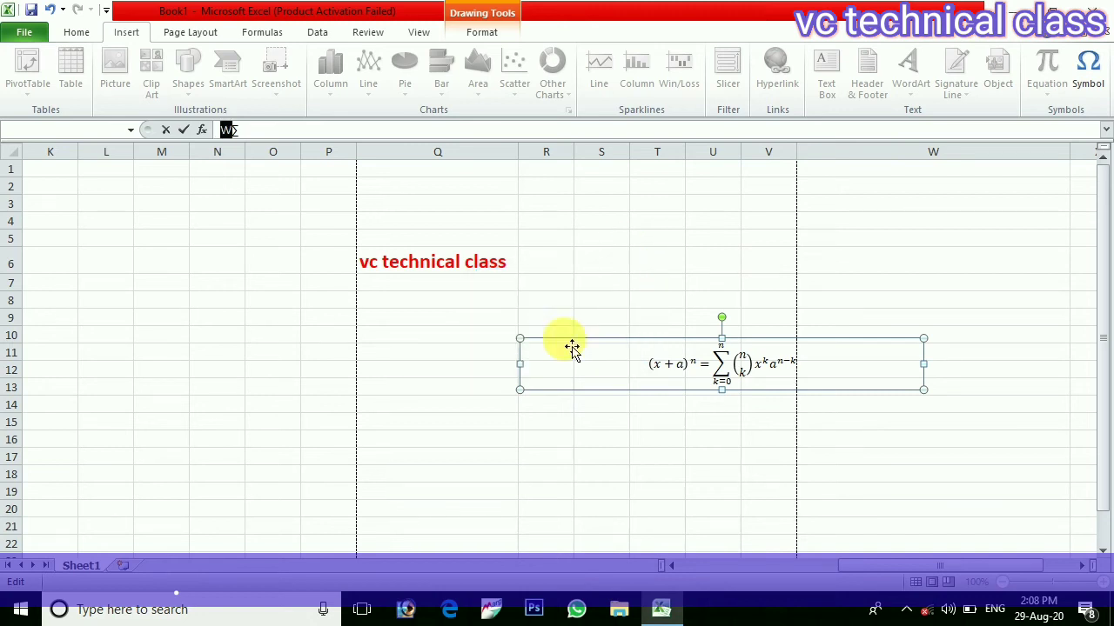
pyautogui.click(292, 135)
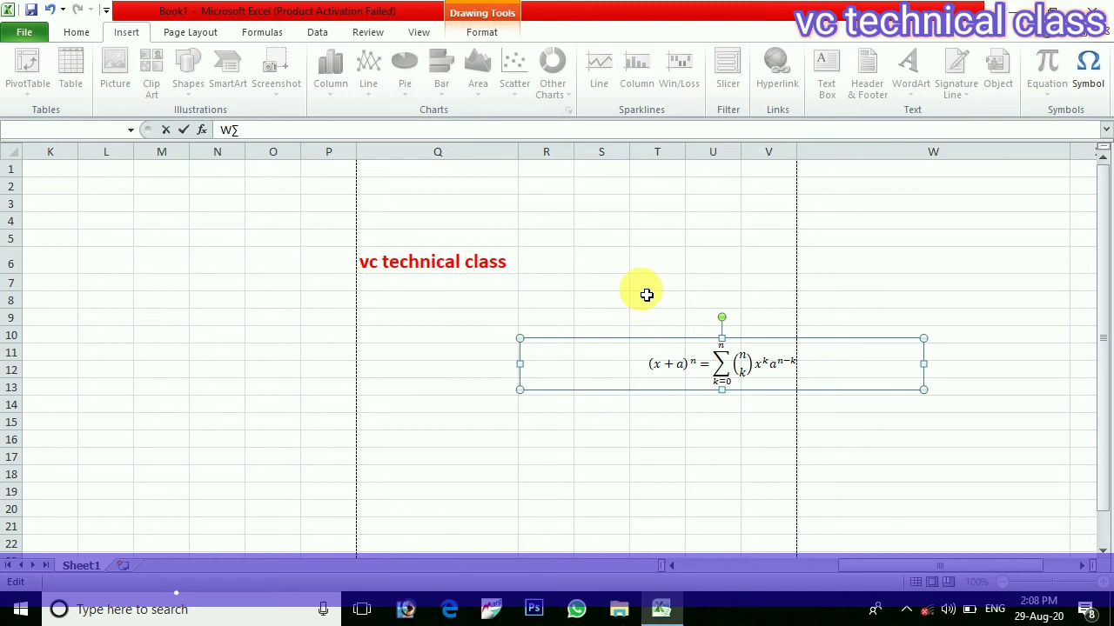
pyautogui.click(129, 33)
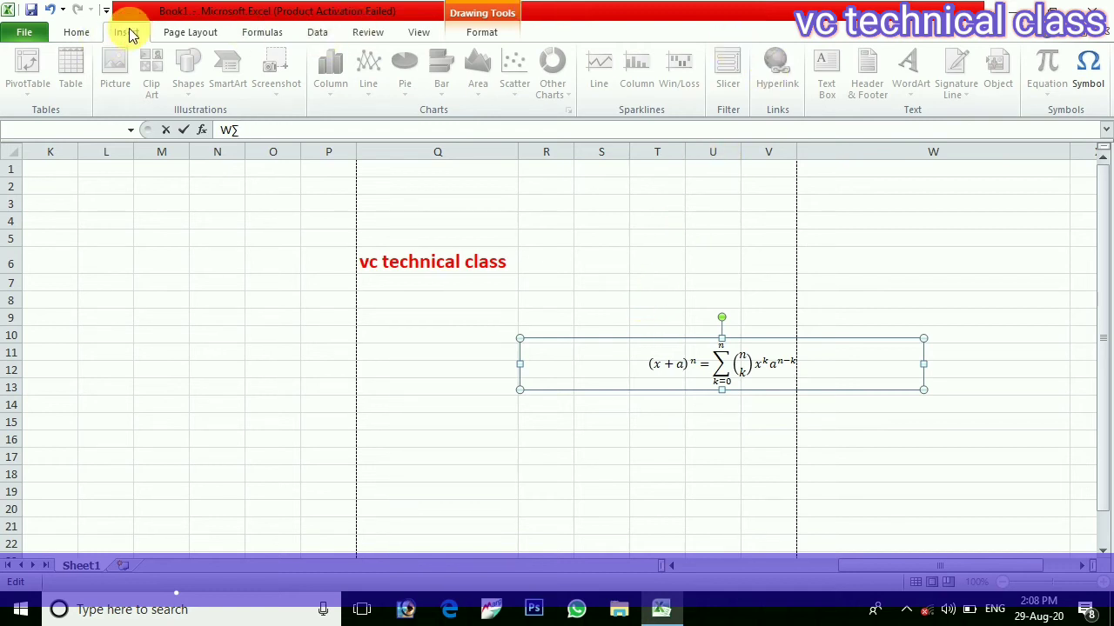
pyautogui.click(616, 378)
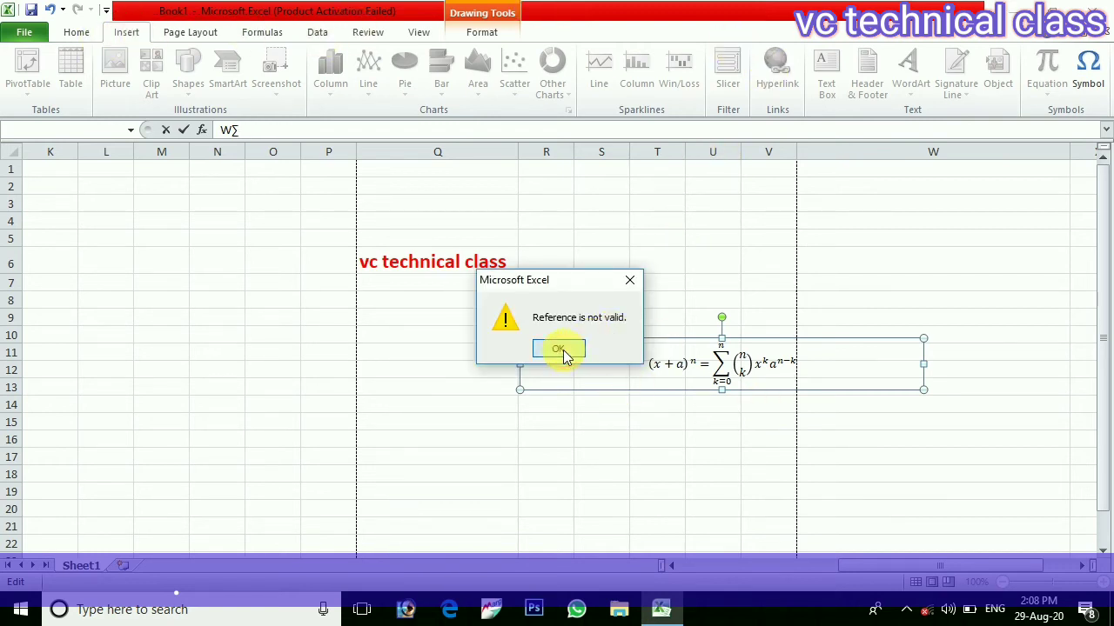
pyautogui.click(559, 350)
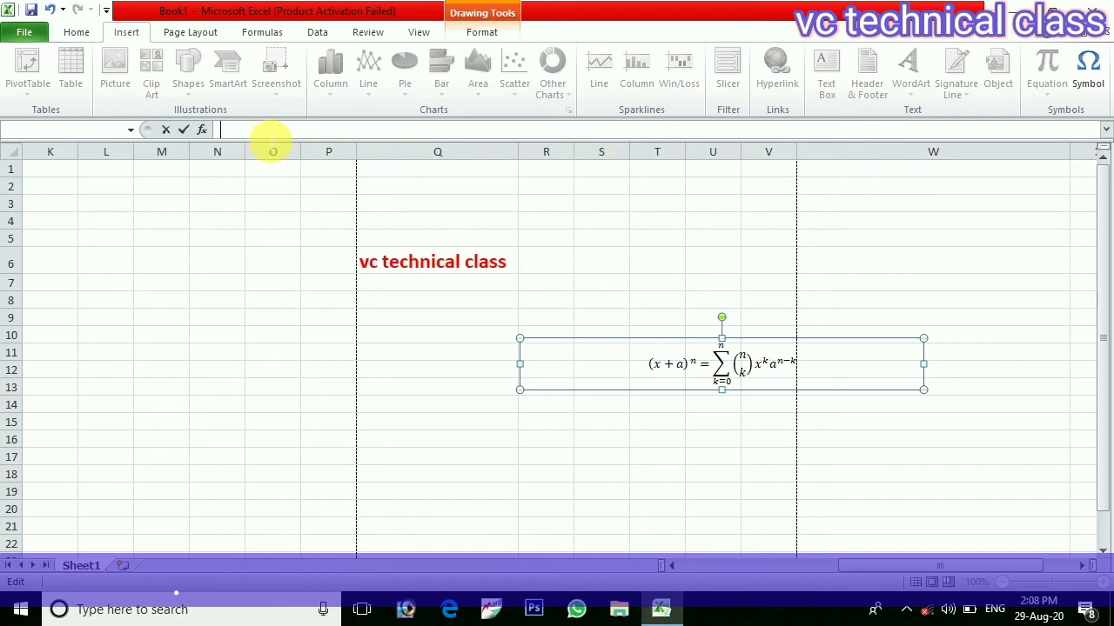
pyautogui.click(614, 365)
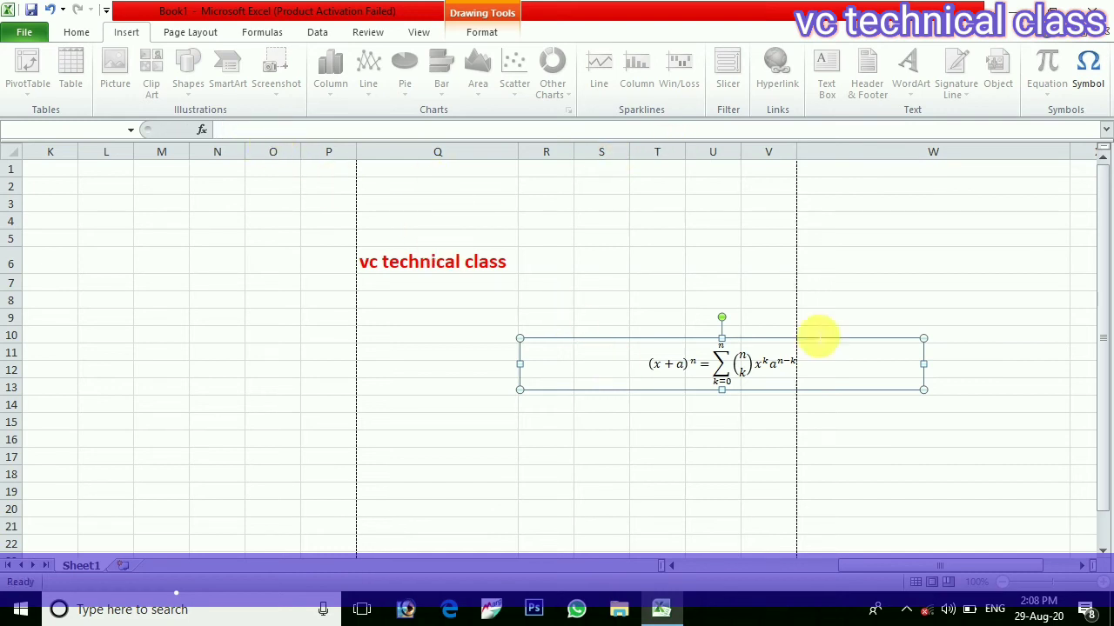
# - Select the whole Binomial Theorem equation box and delete it
pyautogui.click(757, 366)
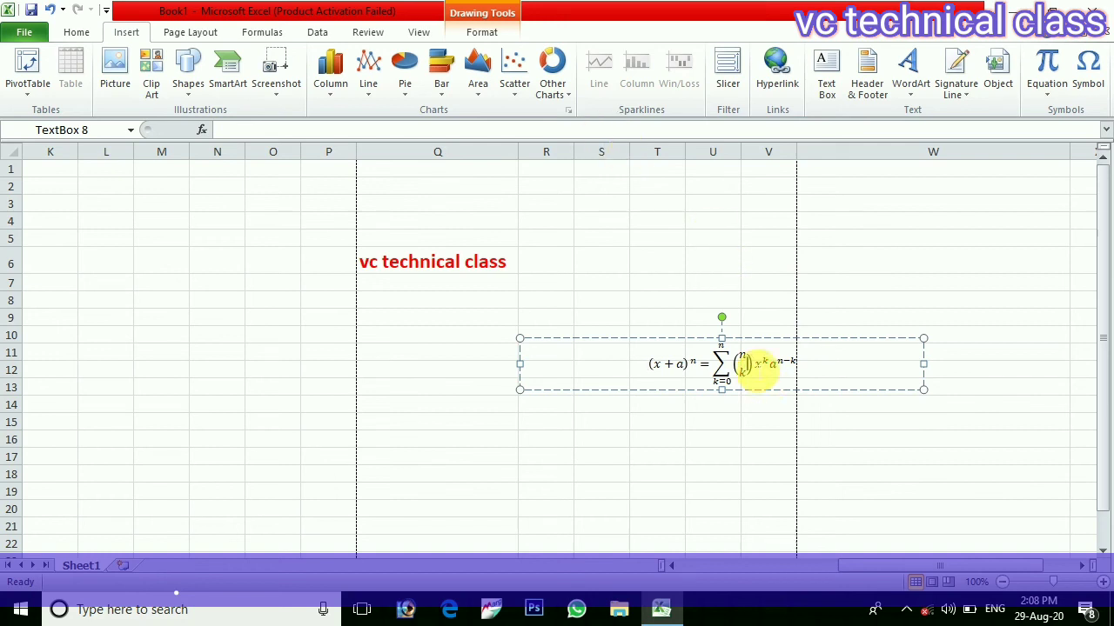
pyautogui.click(771, 348)
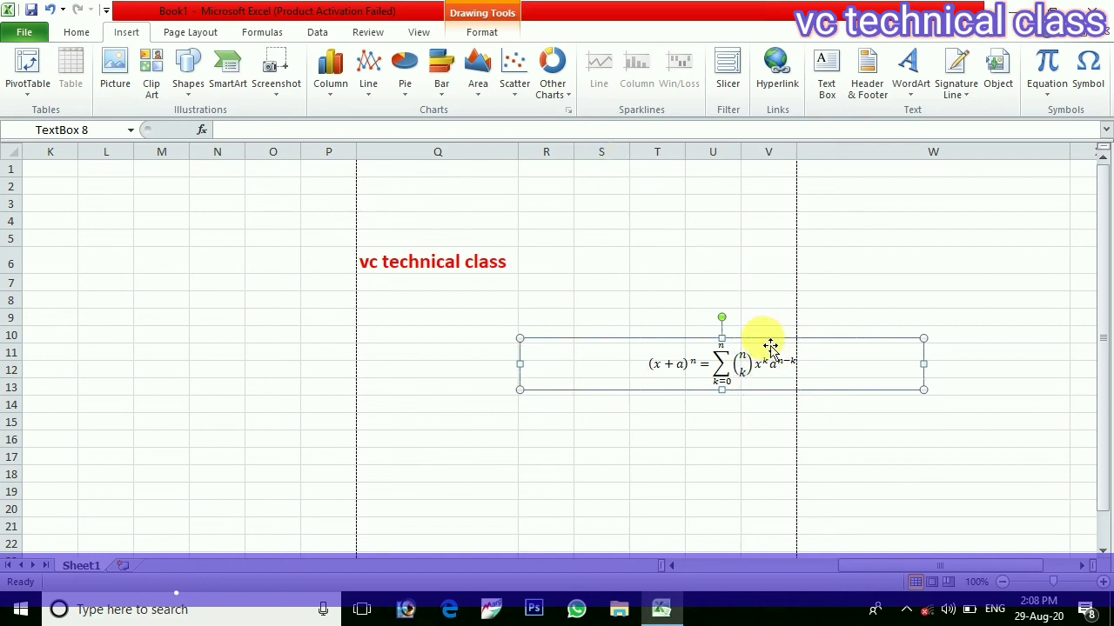
pyautogui.press('Delete')
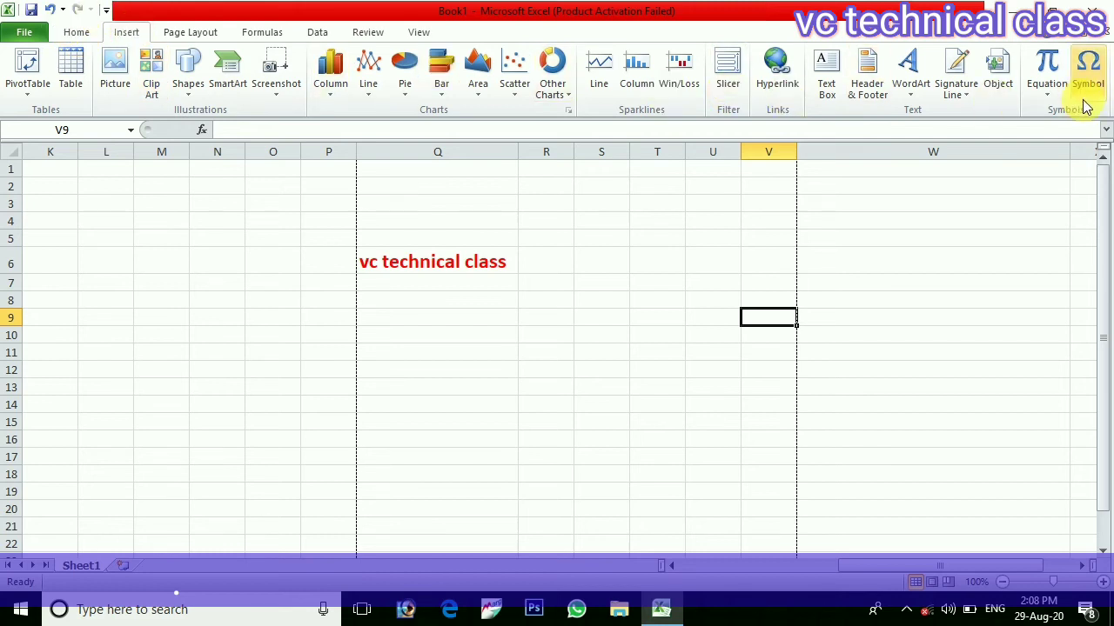
pyautogui.click(1054, 100)
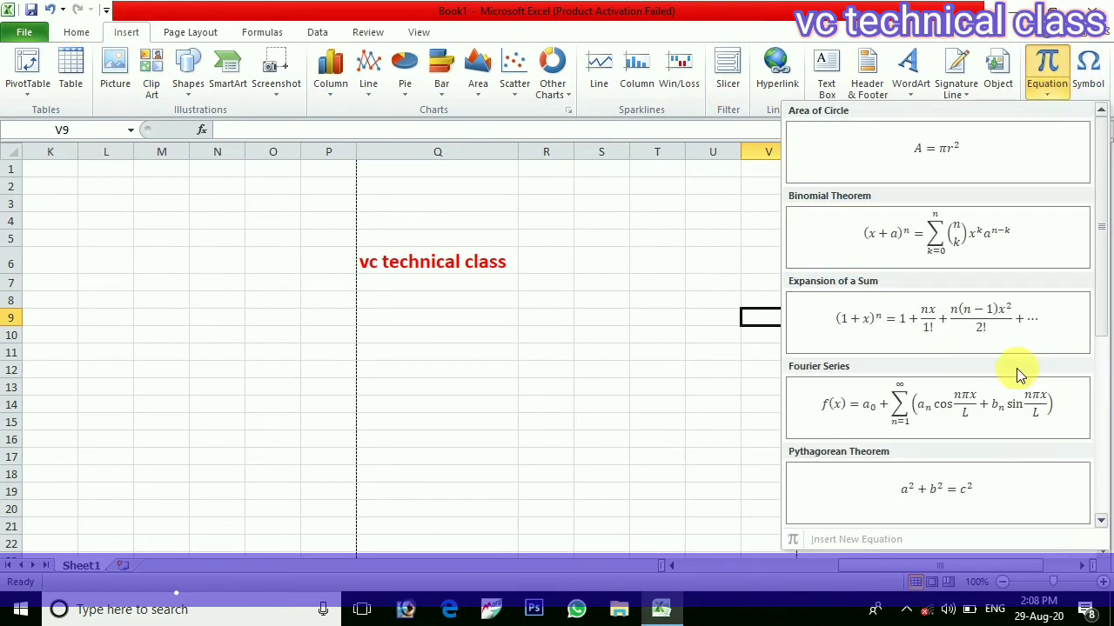
pyautogui.scroll(-5, 1015, 373)
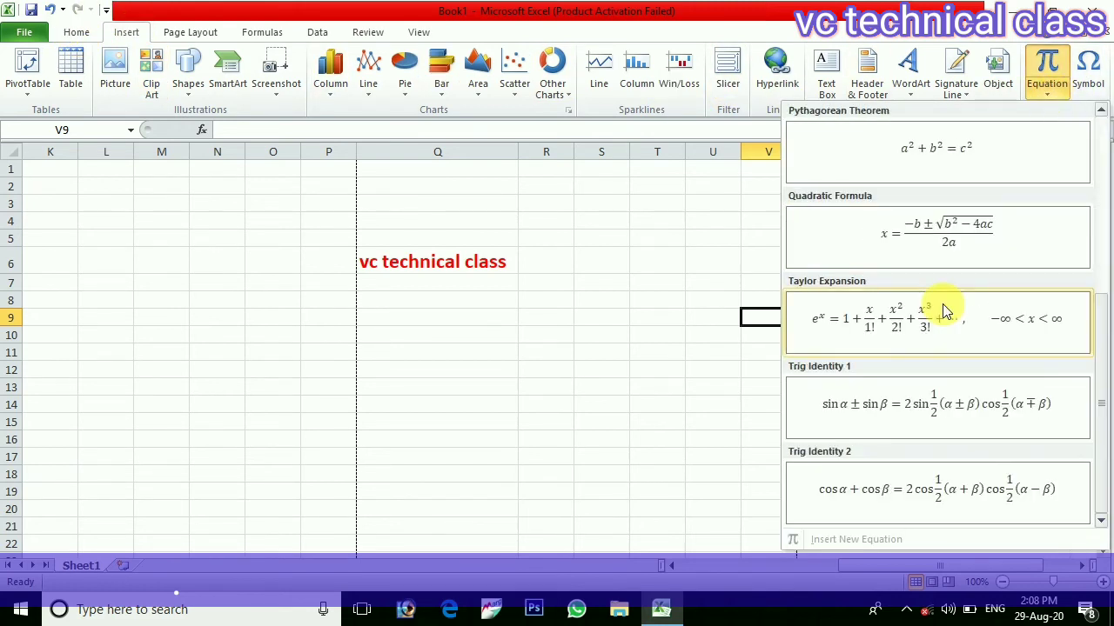
pyautogui.click(688, 281)
# - Insert a series of Wingdings check mark symbols, character code 252, into cell V9 and clear the entry
pyautogui.click(1088, 70)
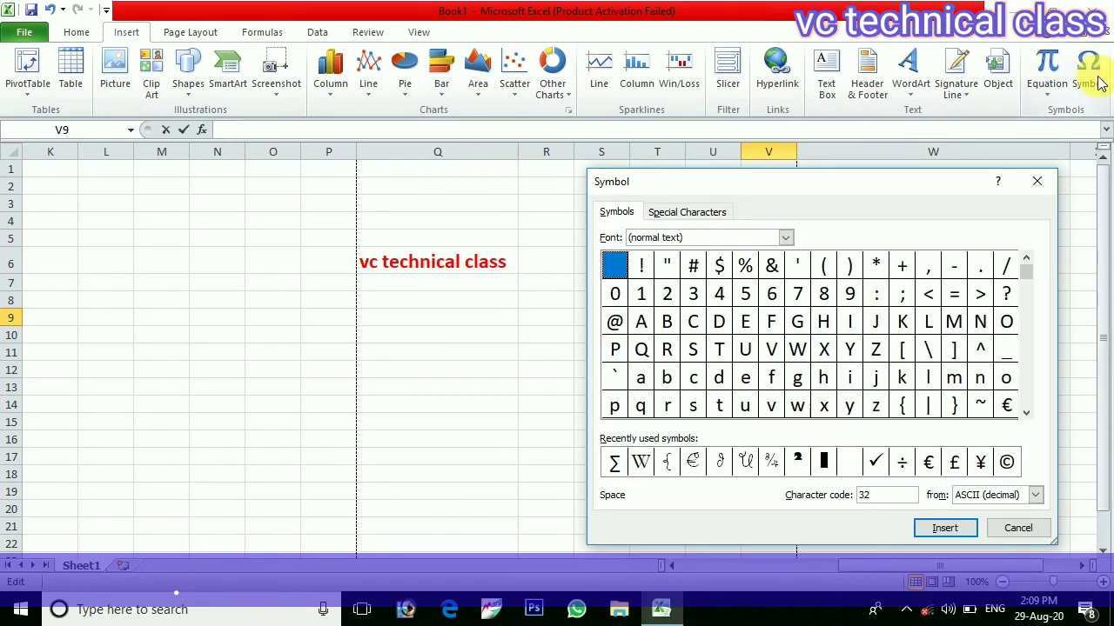
pyautogui.click(875, 461)
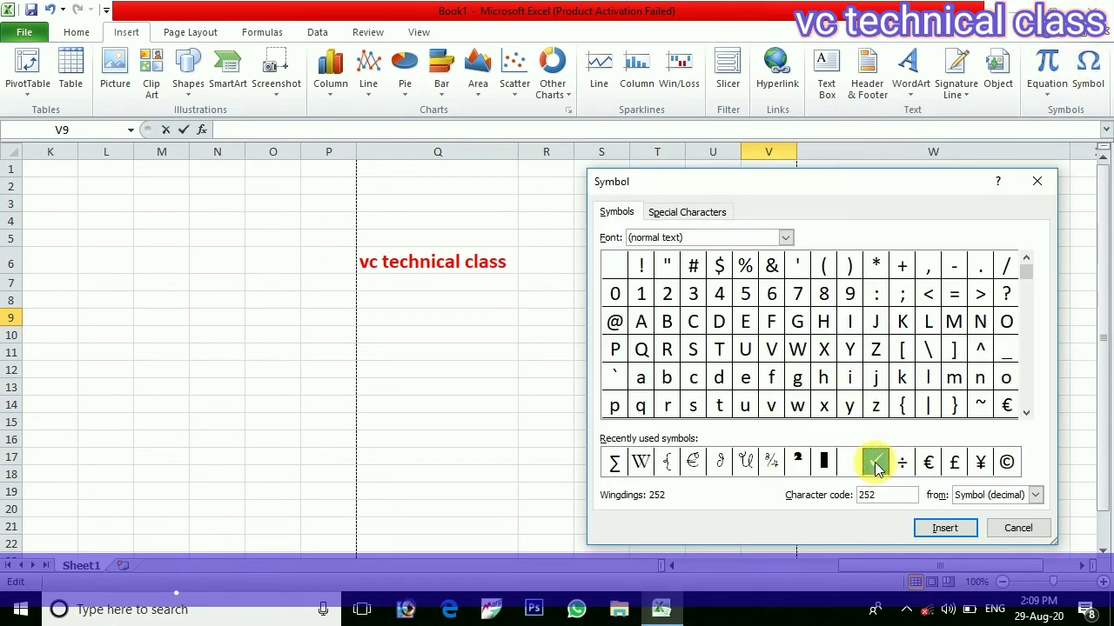
pyautogui.click(961, 529)
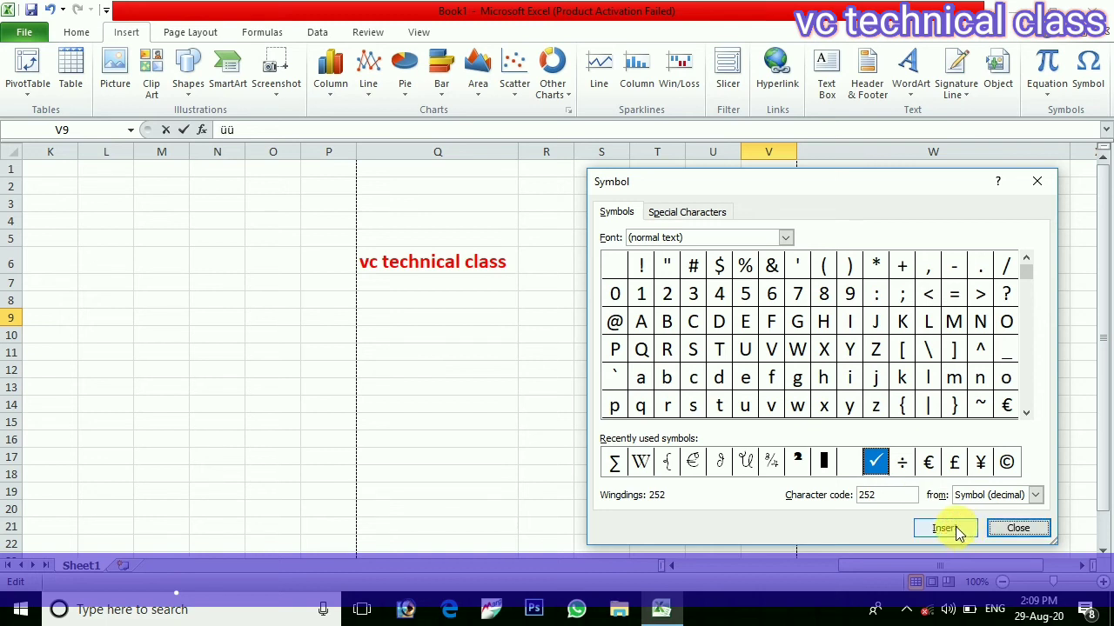
pyautogui.click(955, 526)
pyautogui.click(955, 527)
pyautogui.click(956, 527)
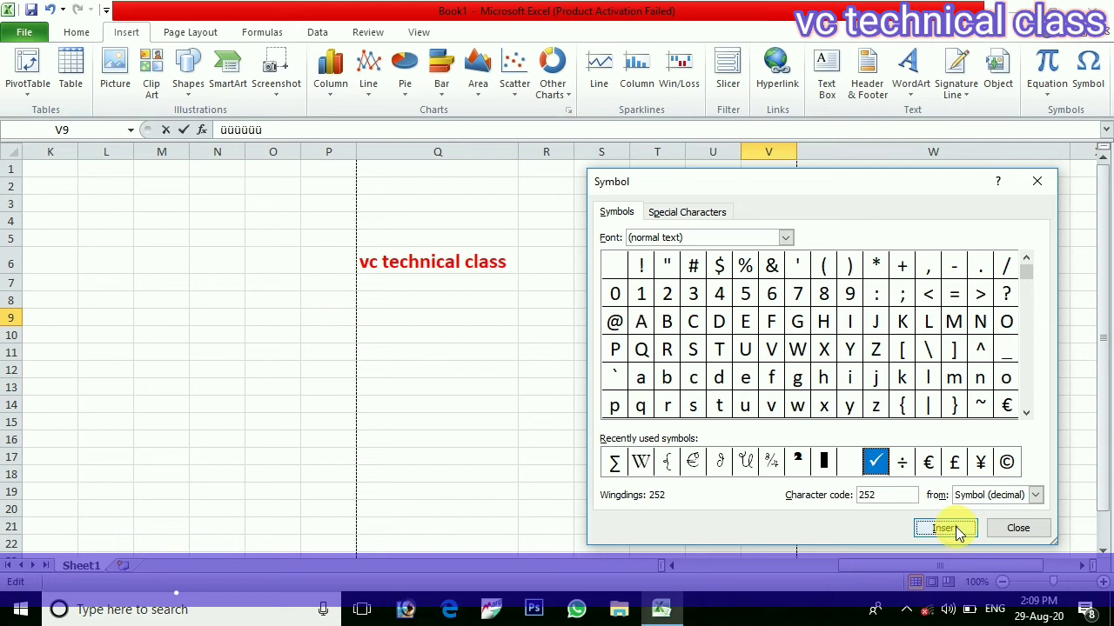
pyautogui.click(955, 527)
pyautogui.click(1037, 183)
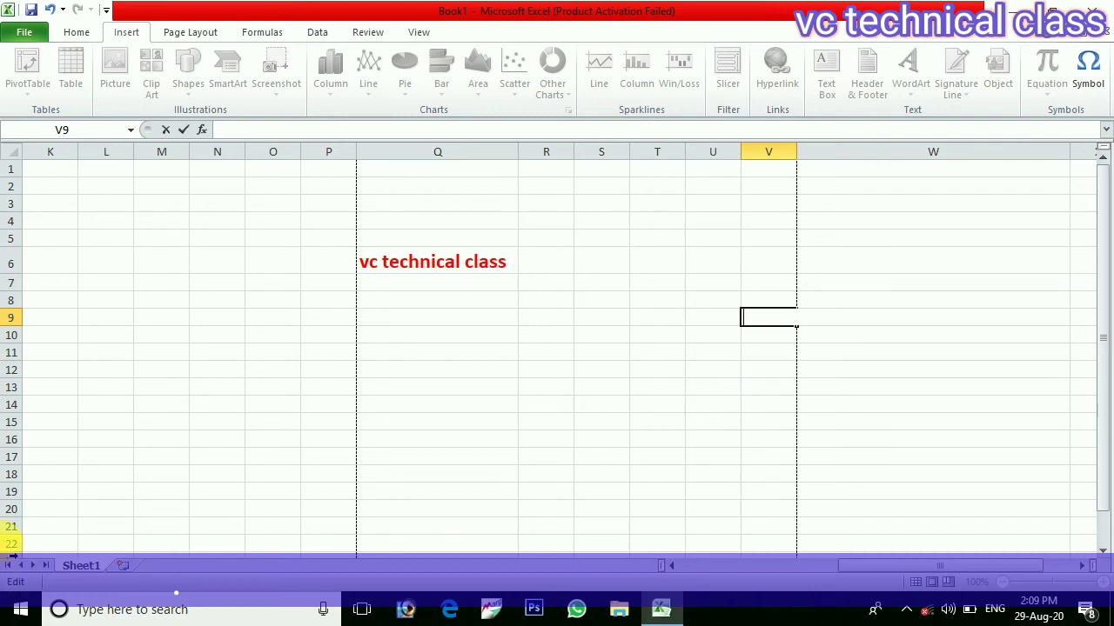
pyautogui.click(8, 526)
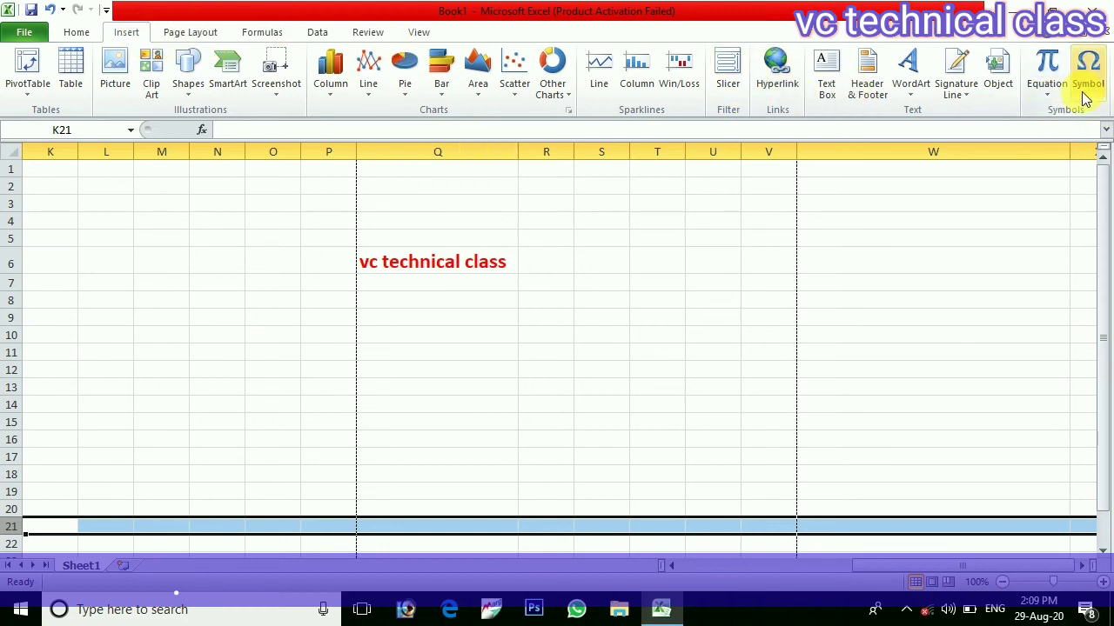
# - Examine the setup fields for a Microsoft Office Signature Line and close the dialog without adding one
pyautogui.click(967, 94)
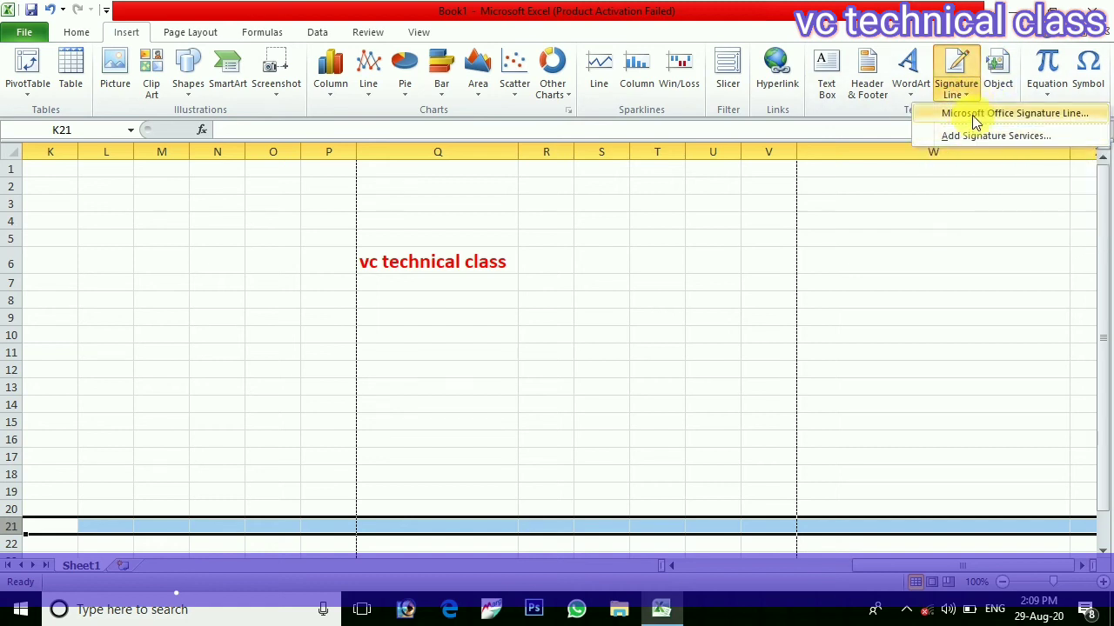
pyautogui.click(975, 118)
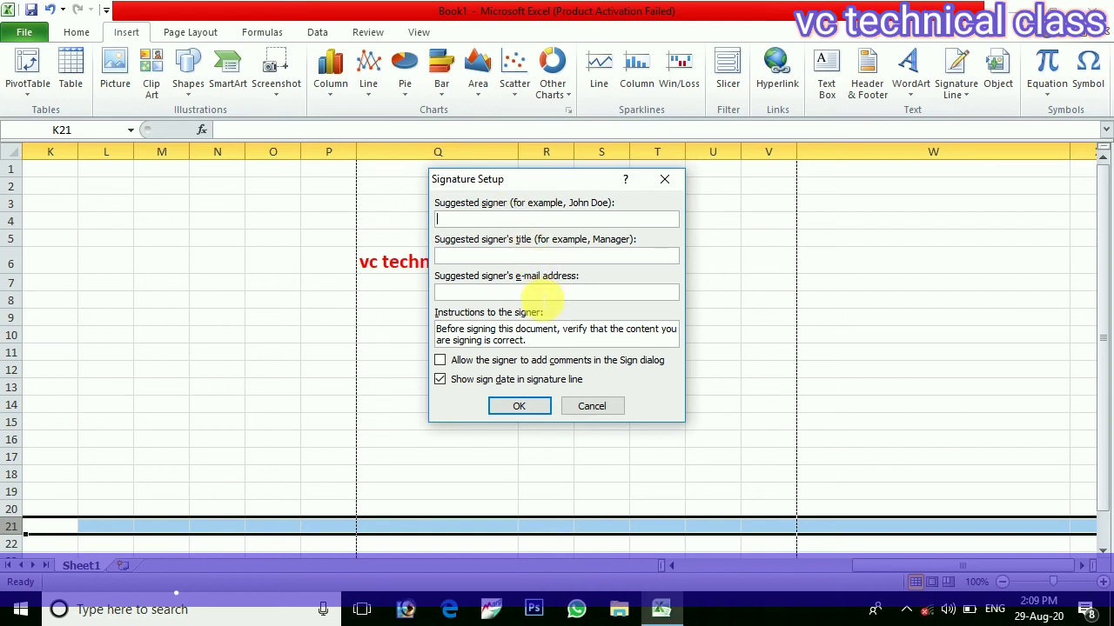
pyautogui.click(661, 183)
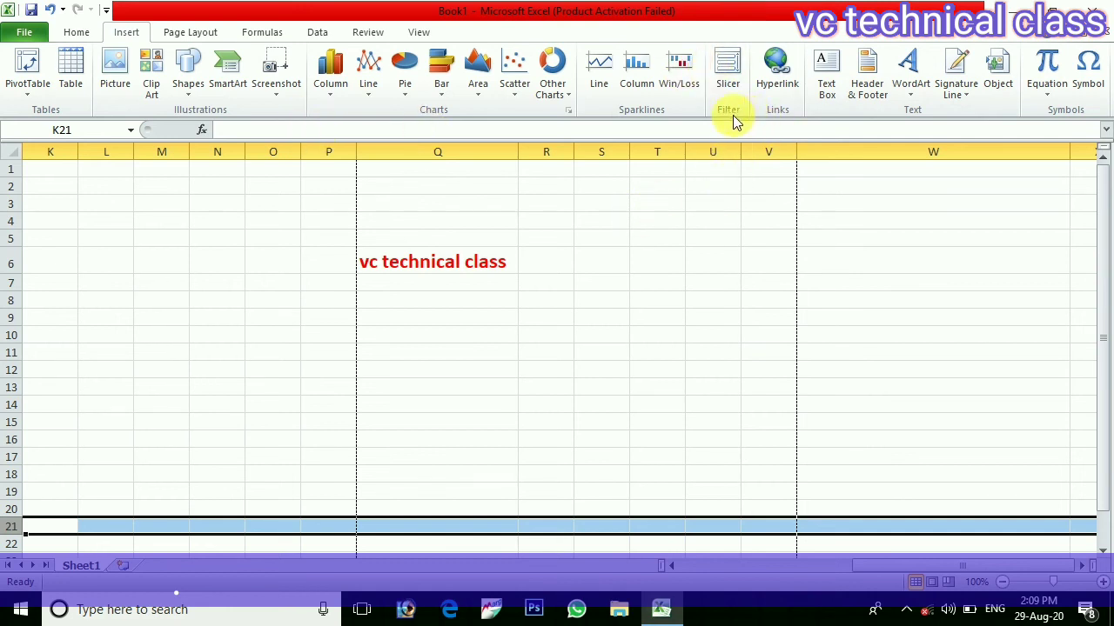
# - Examine the existing connections available for a slicer, filtering to Connections in this Workbook and browsing for data sources, and close without choosing one
pyautogui.click(732, 62)
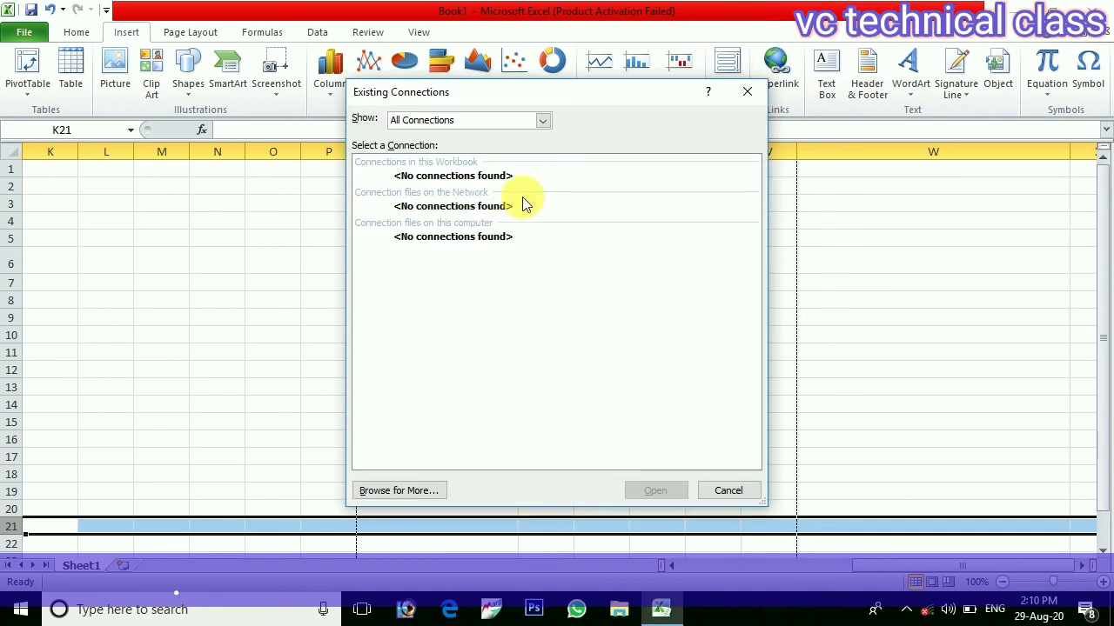
pyautogui.click(540, 127)
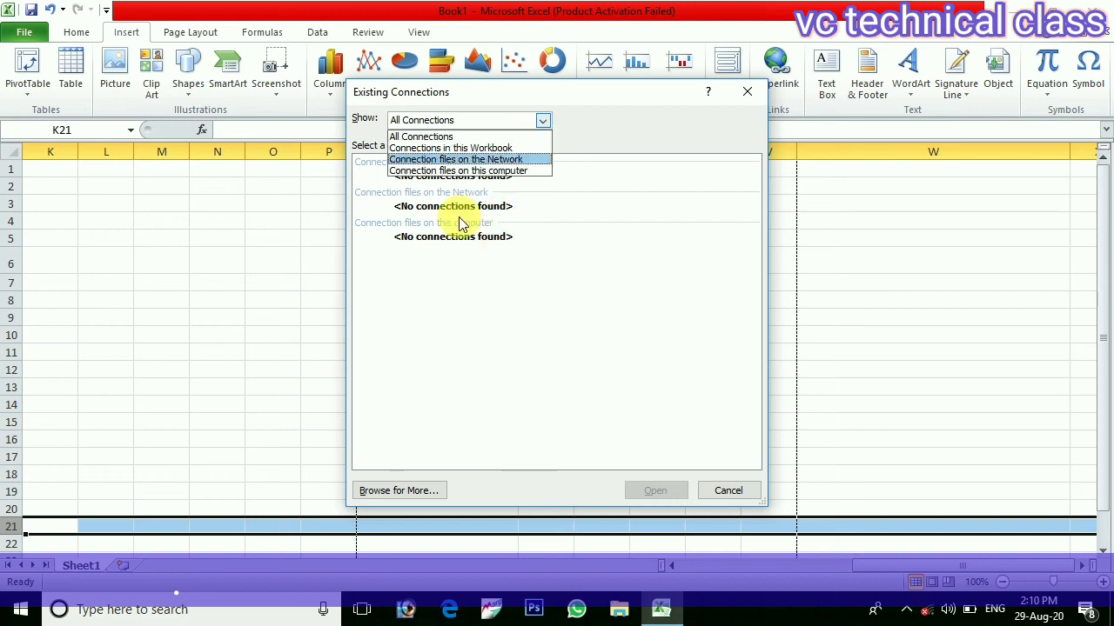
pyautogui.click(470, 149)
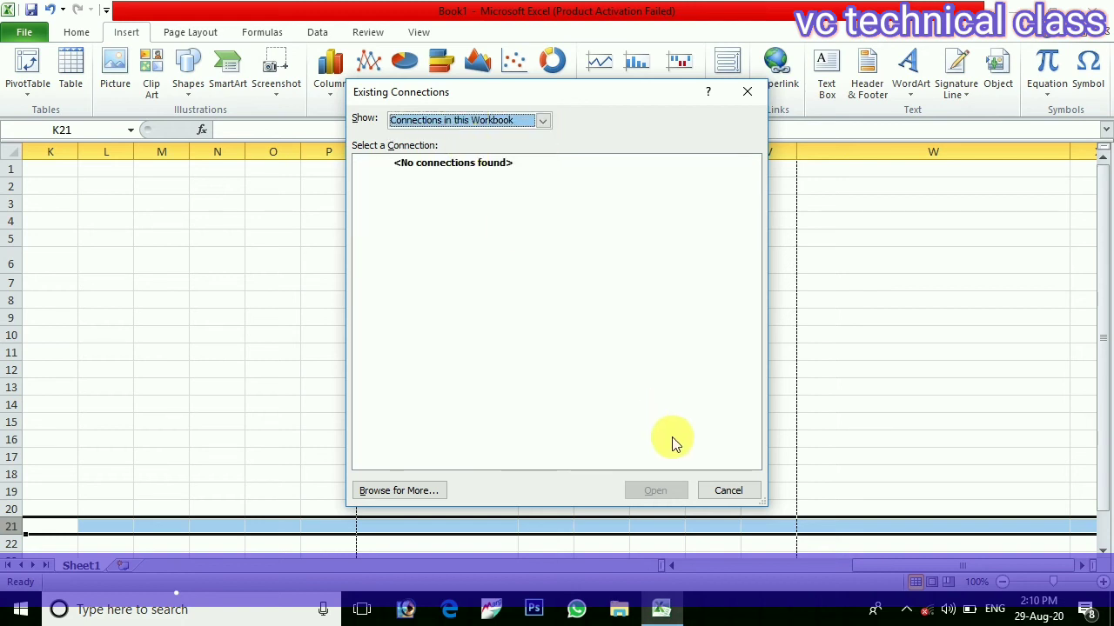
pyautogui.click(423, 493)
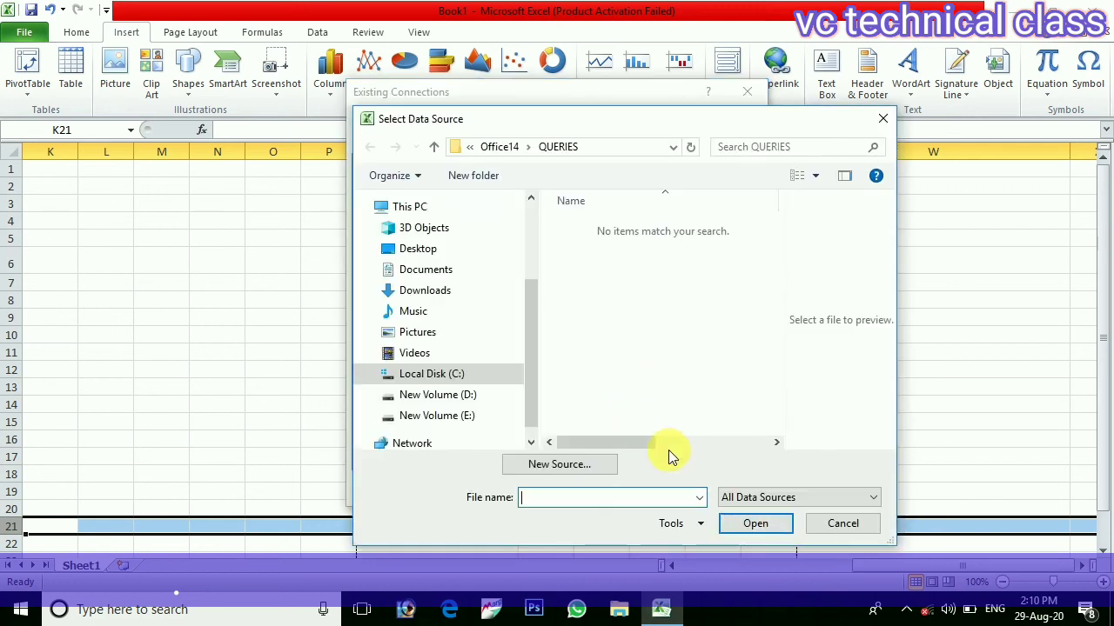
pyautogui.click(886, 118)
pyautogui.click(746, 91)
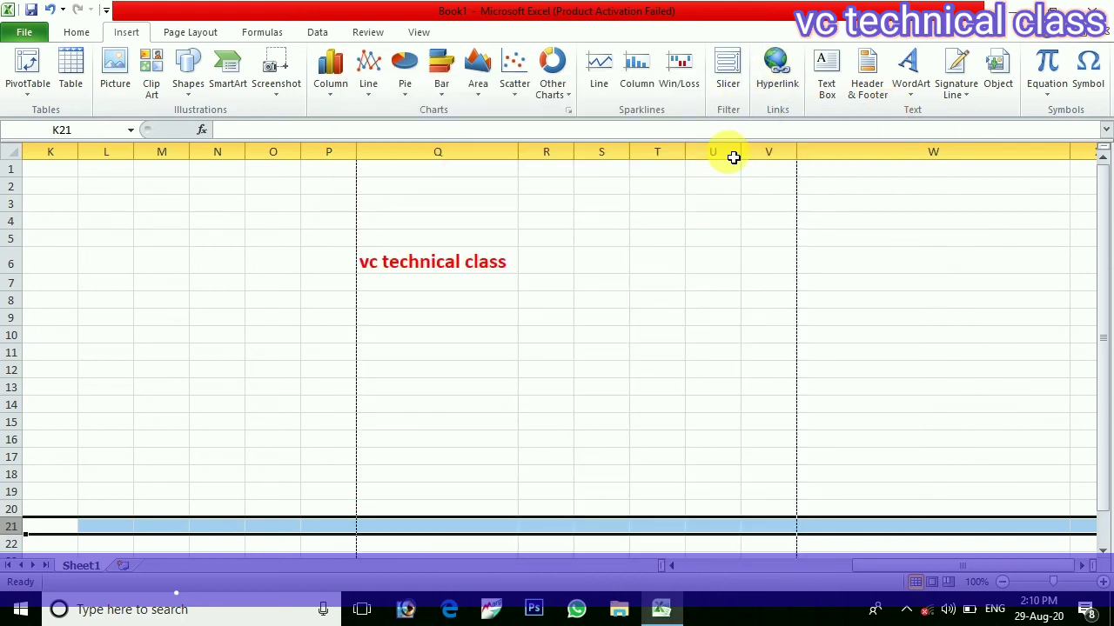
# - Try to create a PivotTable in the existing worksheet at Sheet1!$K$21 with 50 as its table range
pyautogui.click(44, 84)
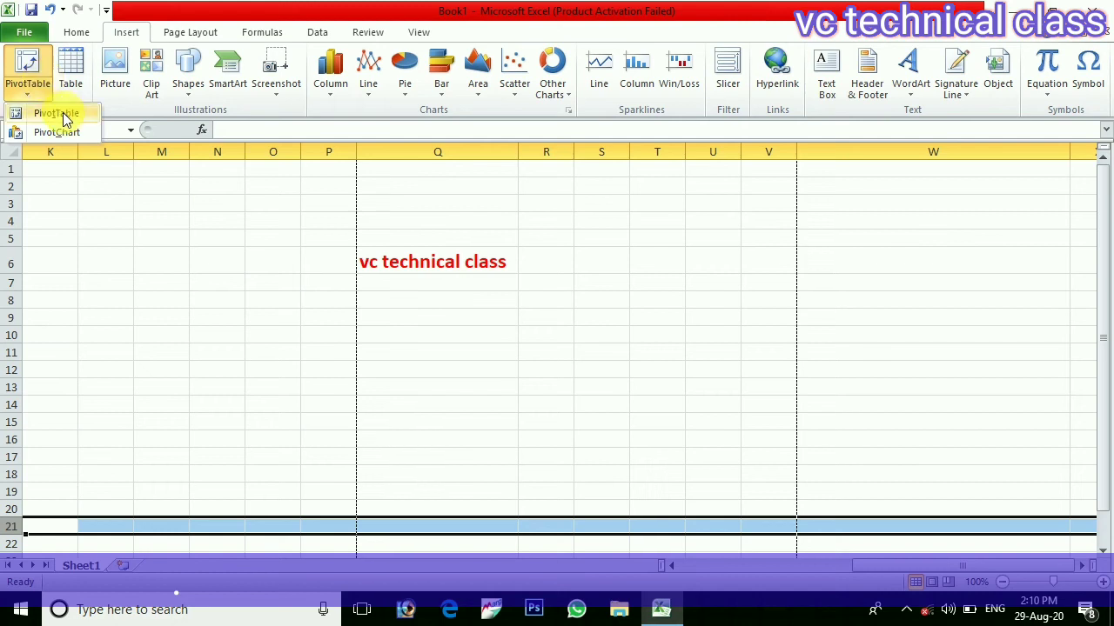
pyautogui.click(63, 112)
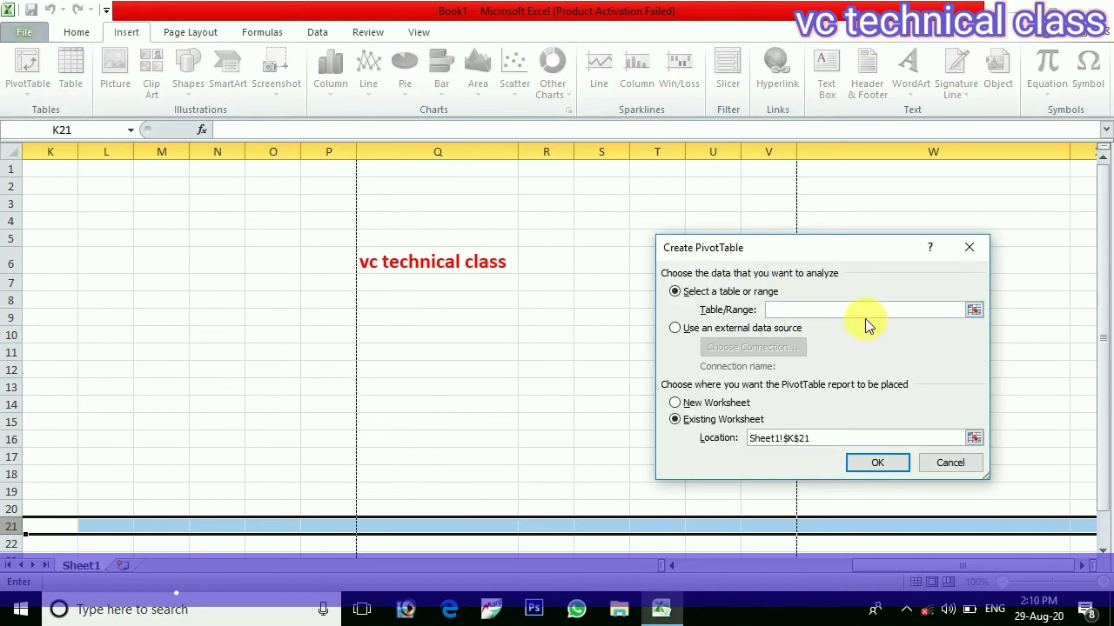
pyautogui.click(973, 312)
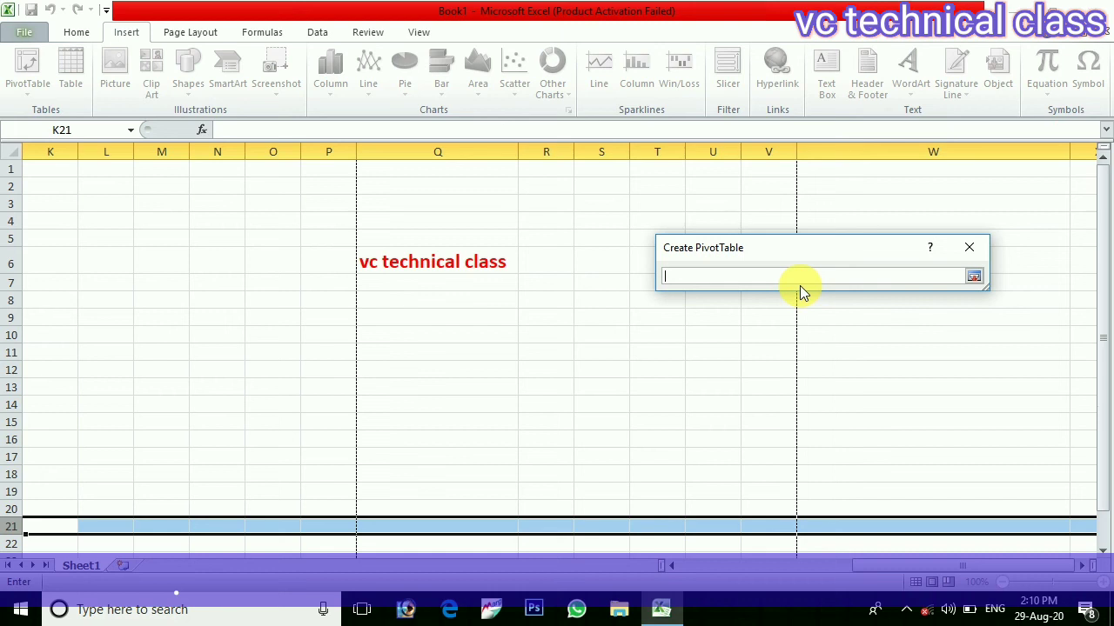
pyautogui.write('50')
pyautogui.click(973, 277)
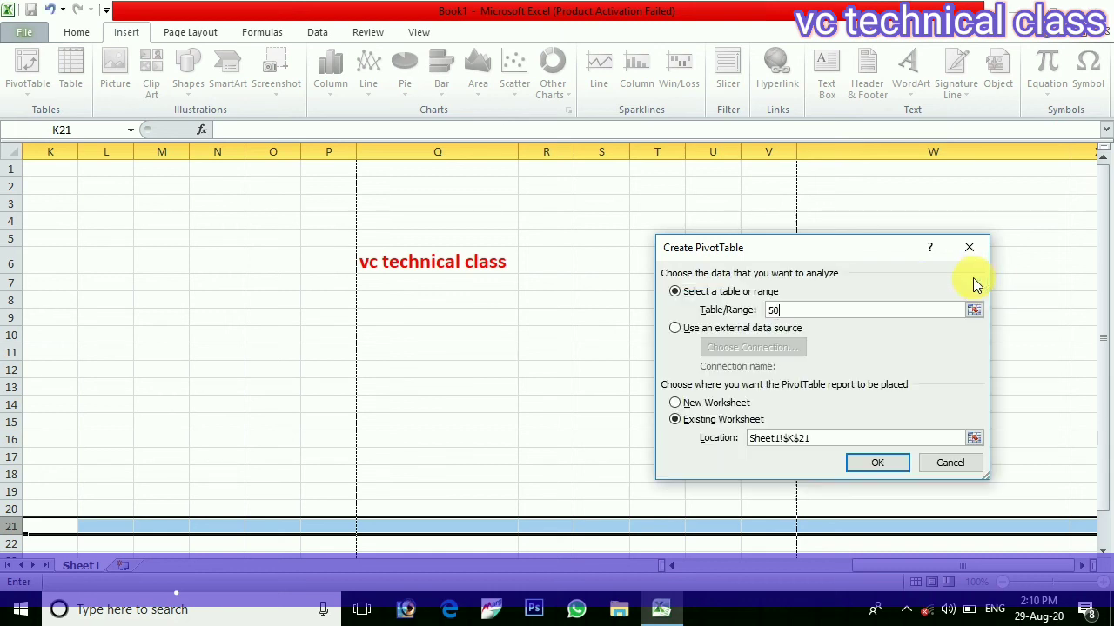
pyautogui.click(881, 464)
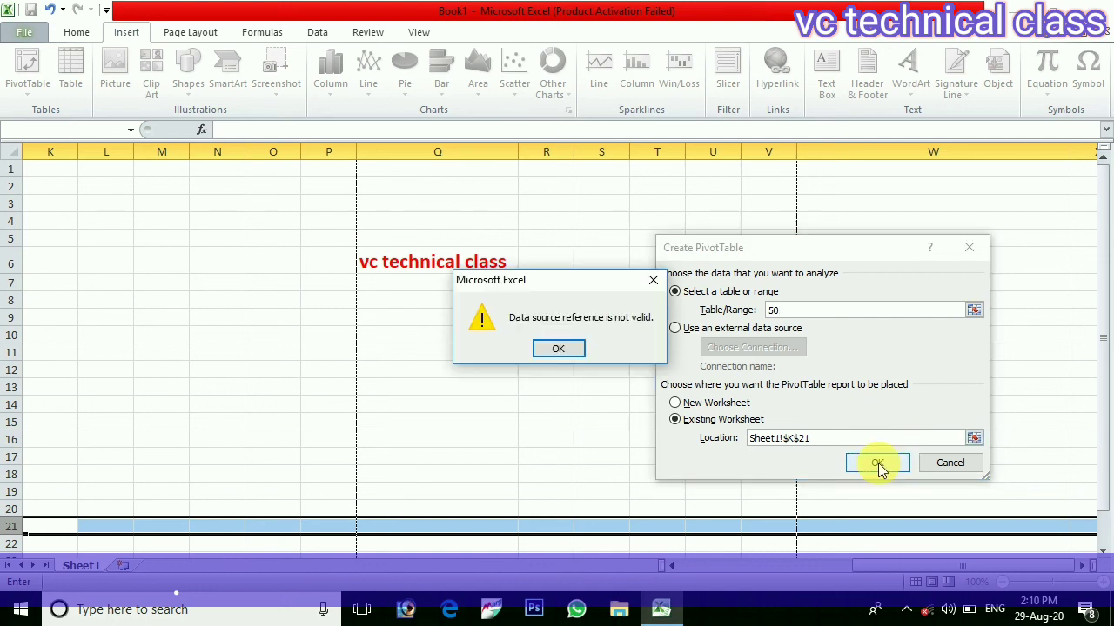
pyautogui.click(560, 348)
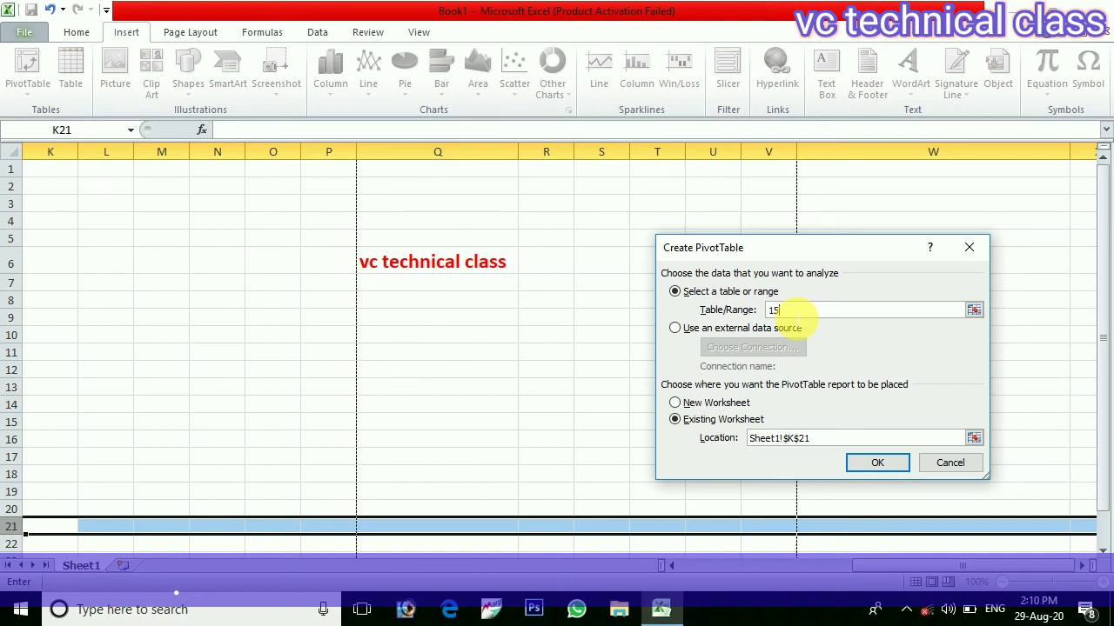
# - Try to create the PivotTable with 15 as its table range
pyautogui.write('15')
pyautogui.click(881, 465)
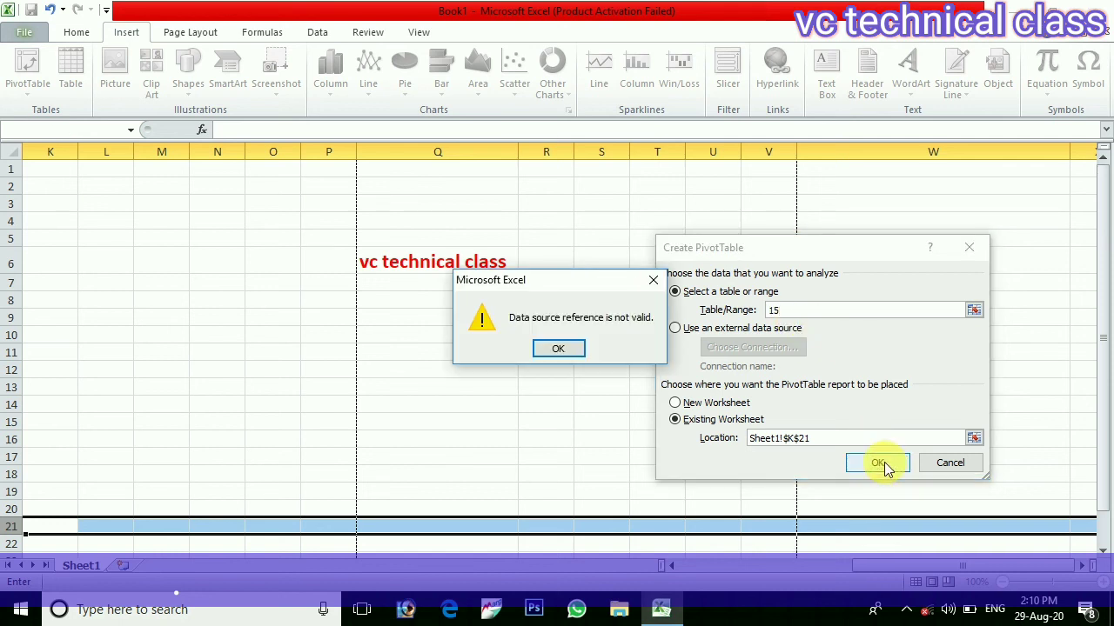
pyautogui.click(558, 348)
# - Try to create the PivotTable from the range Sheet1!$S$5:$W$11 and close the PivotTable setup
pyautogui.moveTo(592, 335); pyautogui.dragTo(931, 242)
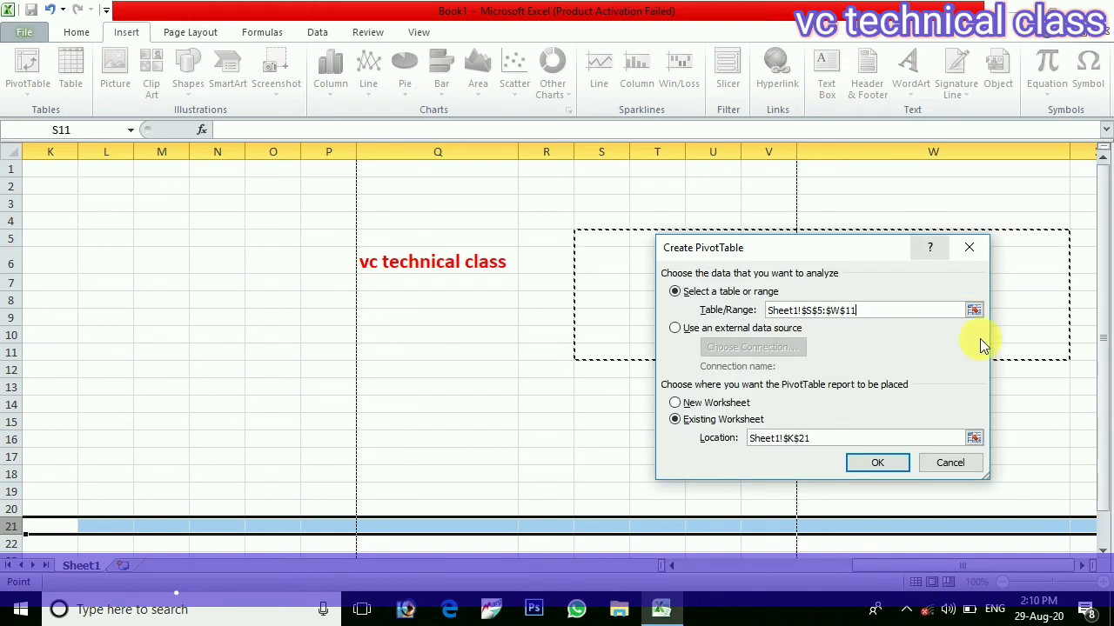
pyautogui.click(873, 467)
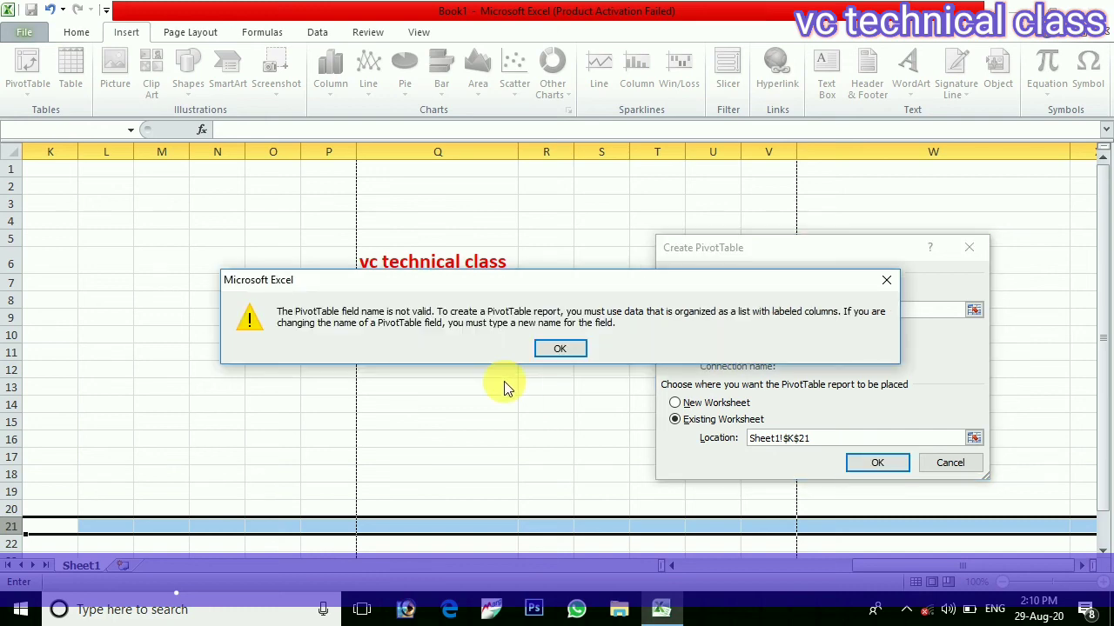
pyautogui.click(560, 349)
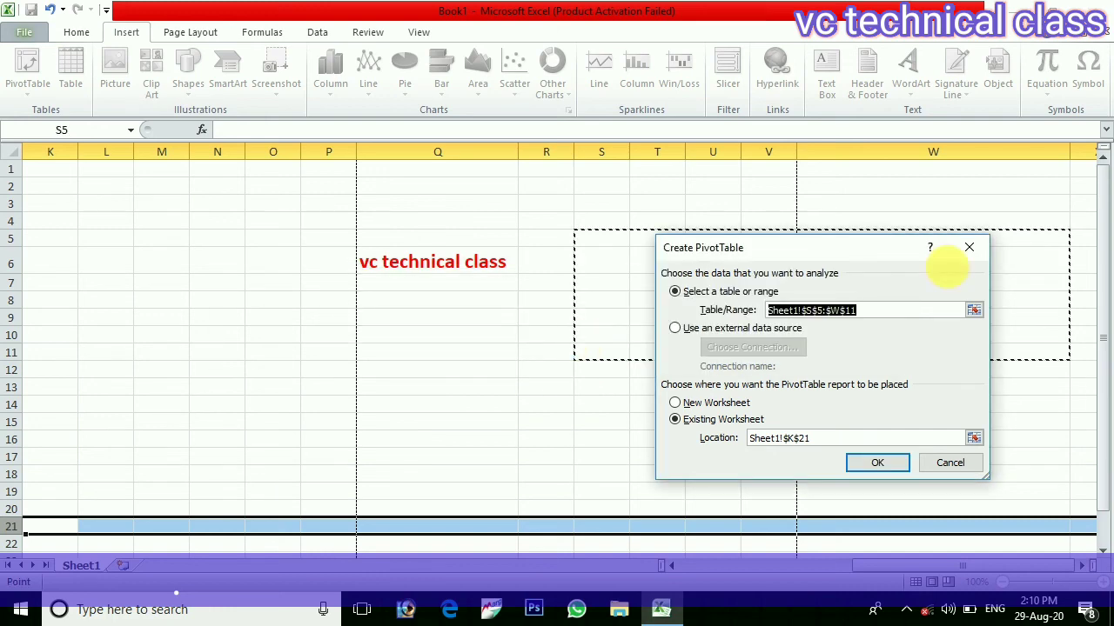
pyautogui.click(976, 248)
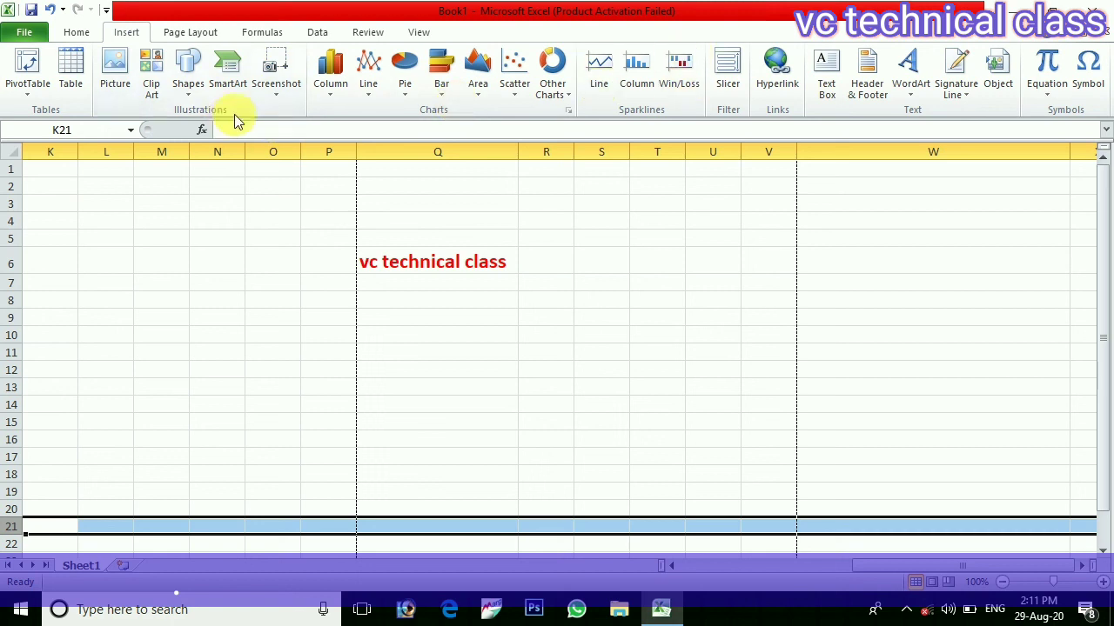
# - Try to create column sparklines for row 21 with 5 as the data range, and close the sparkline setup
pyautogui.click(642, 67)
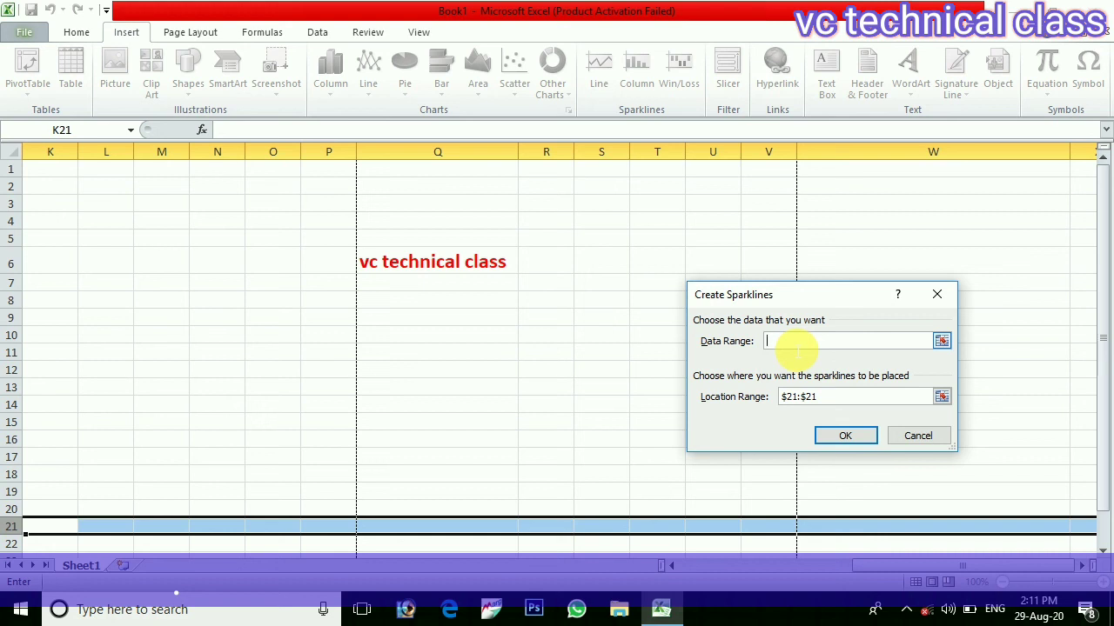
pyautogui.click(857, 439)
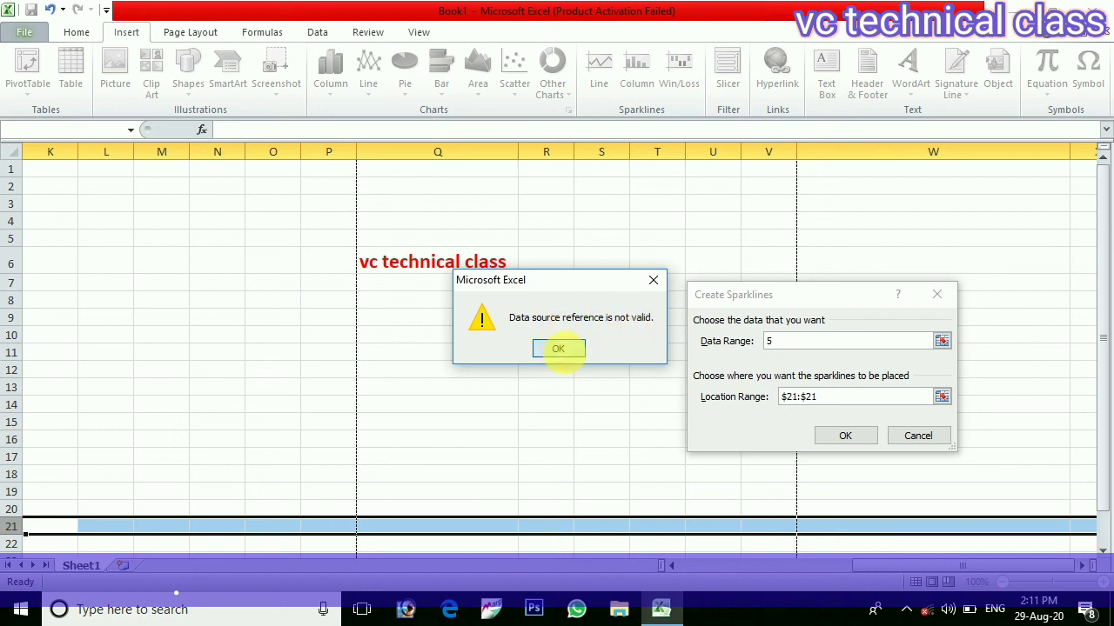
pyautogui.click(557, 349)
pyautogui.click(937, 294)
pyautogui.click(938, 302)
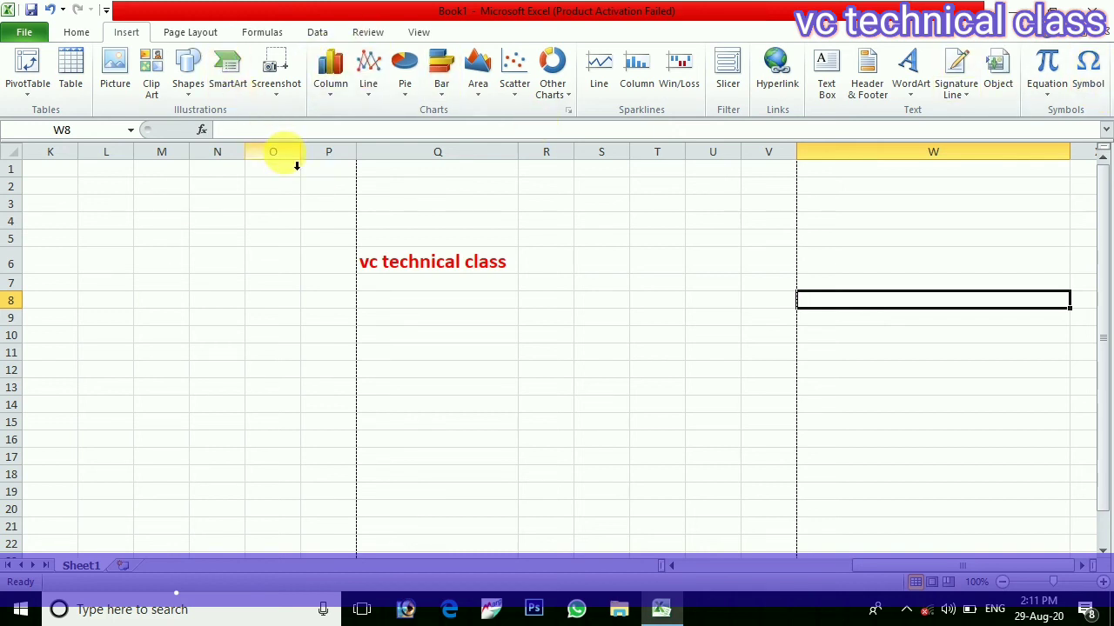
# - Insert a screen clipping of the green desktop wallpaper at cell W8, about 3.9" wide and 2.98" high
pyautogui.click(289, 74)
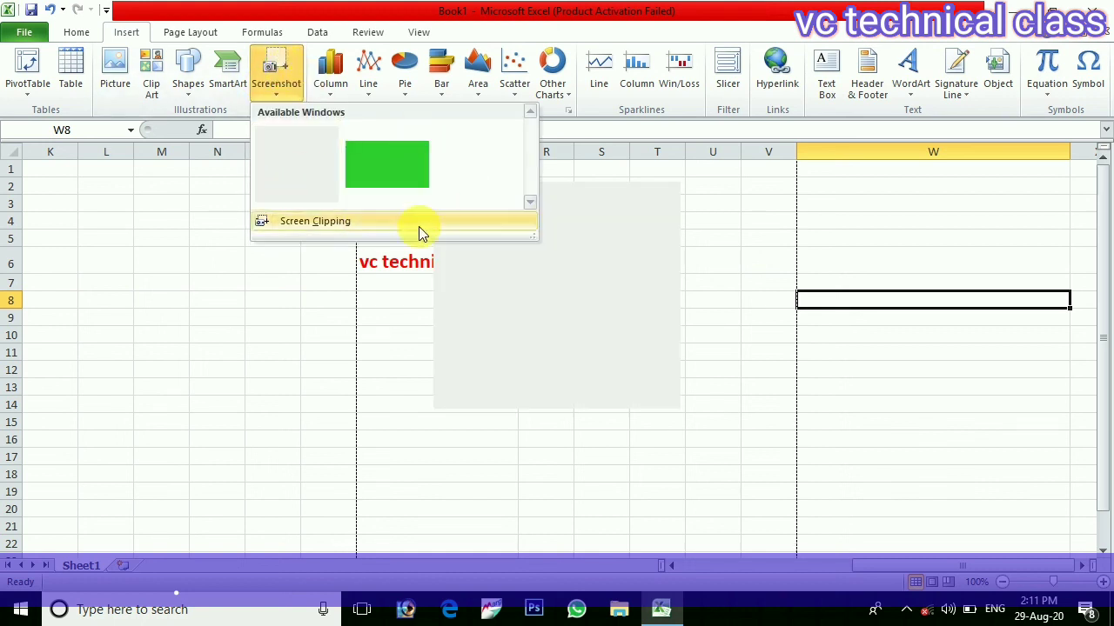
pyautogui.click(319, 223)
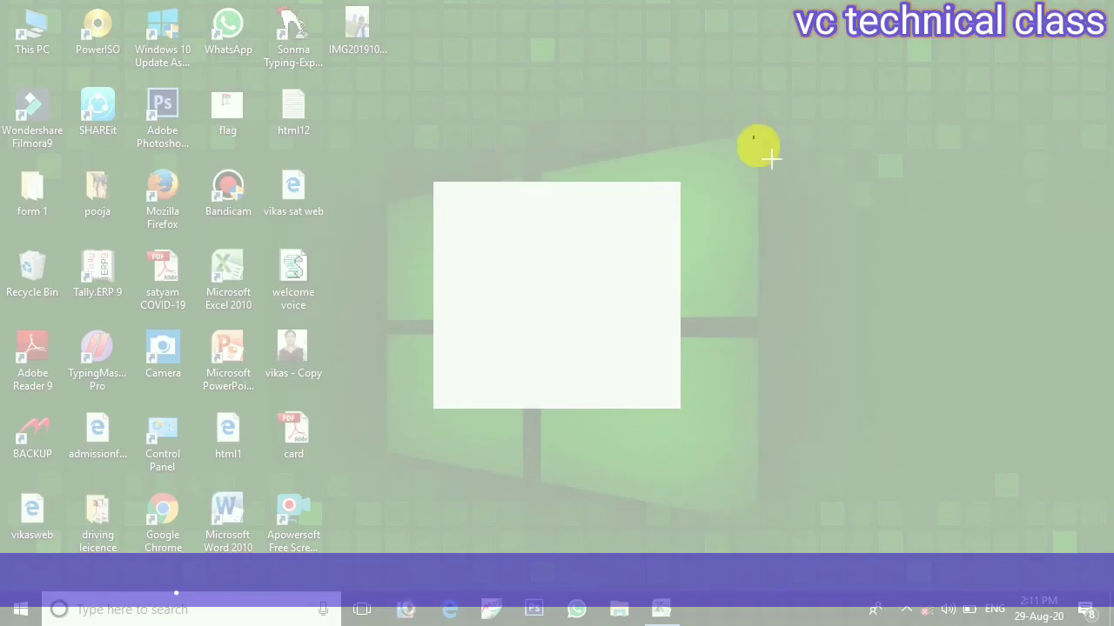
pyautogui.moveTo(753, 137); pyautogui.dragTo(1079, 386)
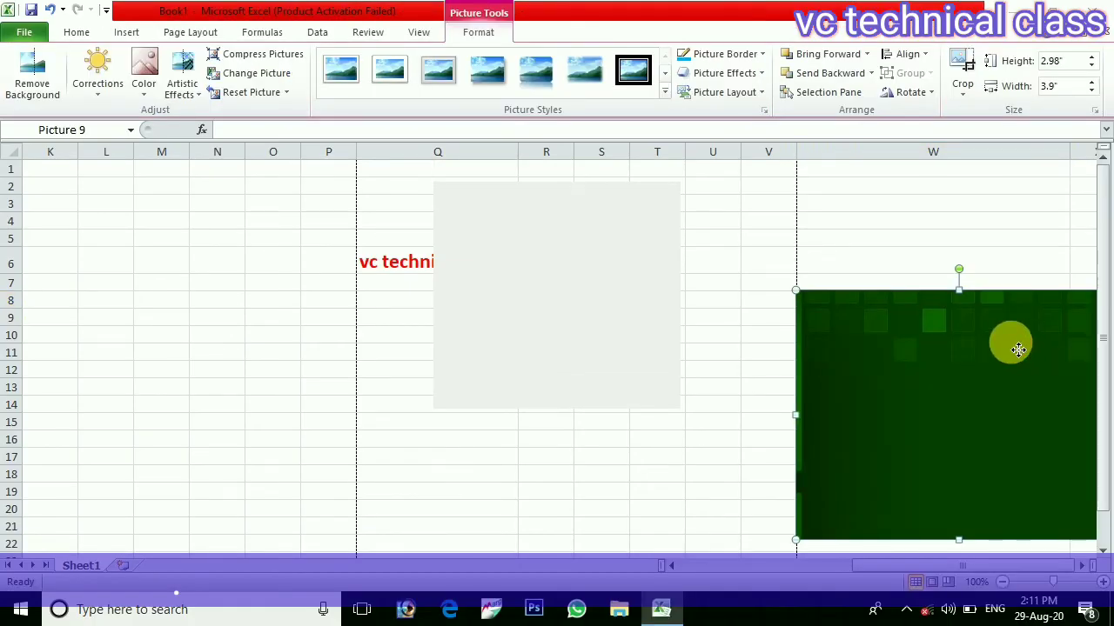
# - Move the wallpaper clipping over columns K to P, rows 3 to 16, and delete it
pyautogui.moveTo(1017, 348); pyautogui.dragTo(250, 252)
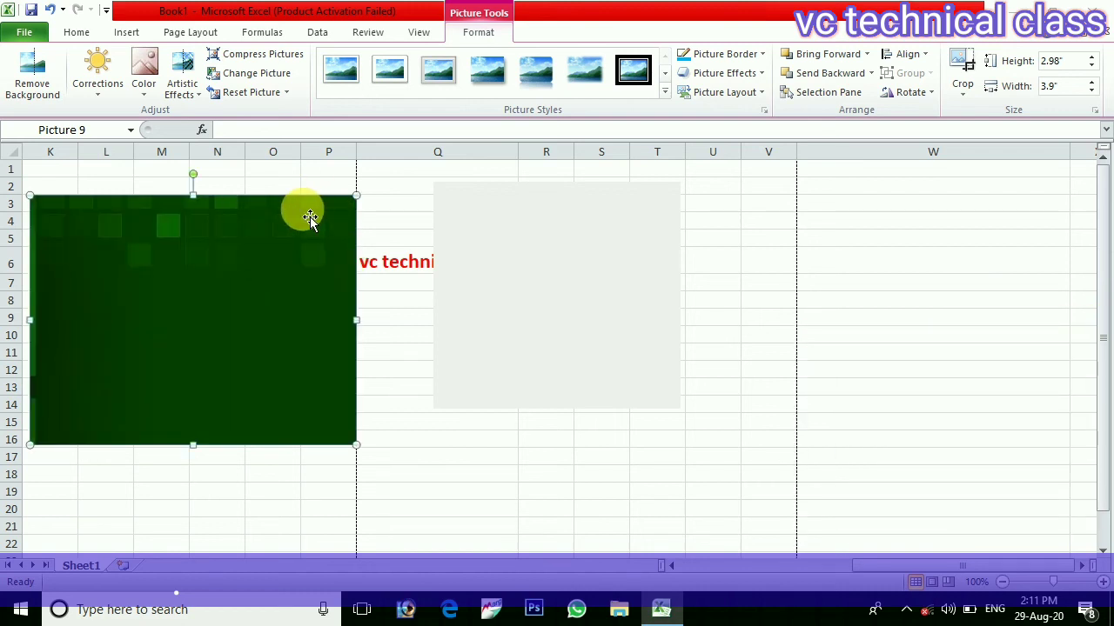
pyautogui.press('Delete')
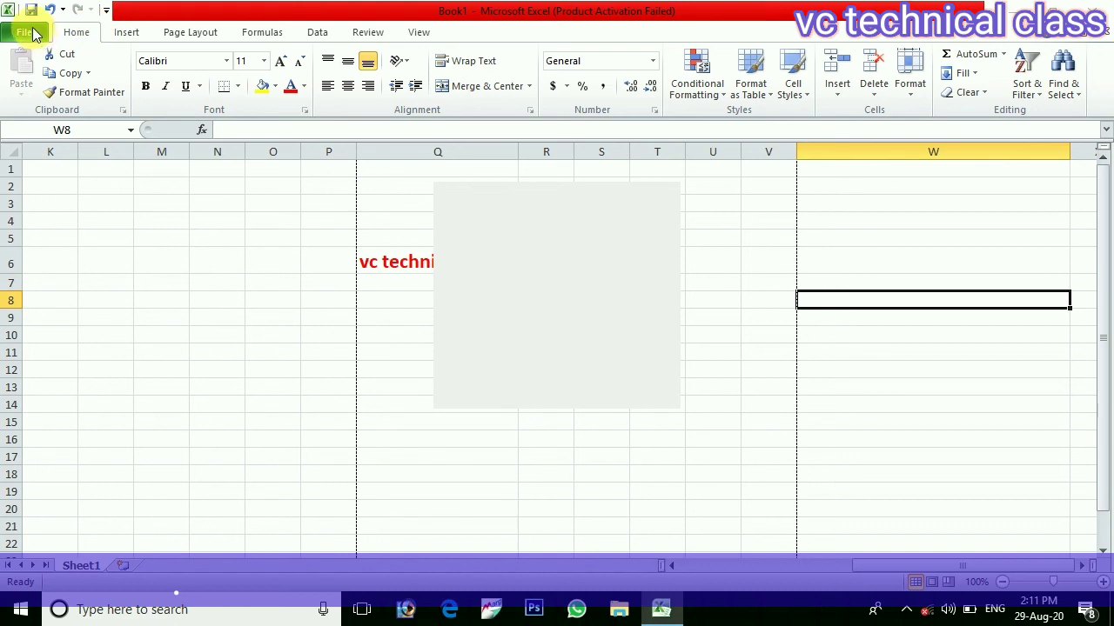
# - View the information page of Book1 and start closing the workbook
pyautogui.click(33, 33)
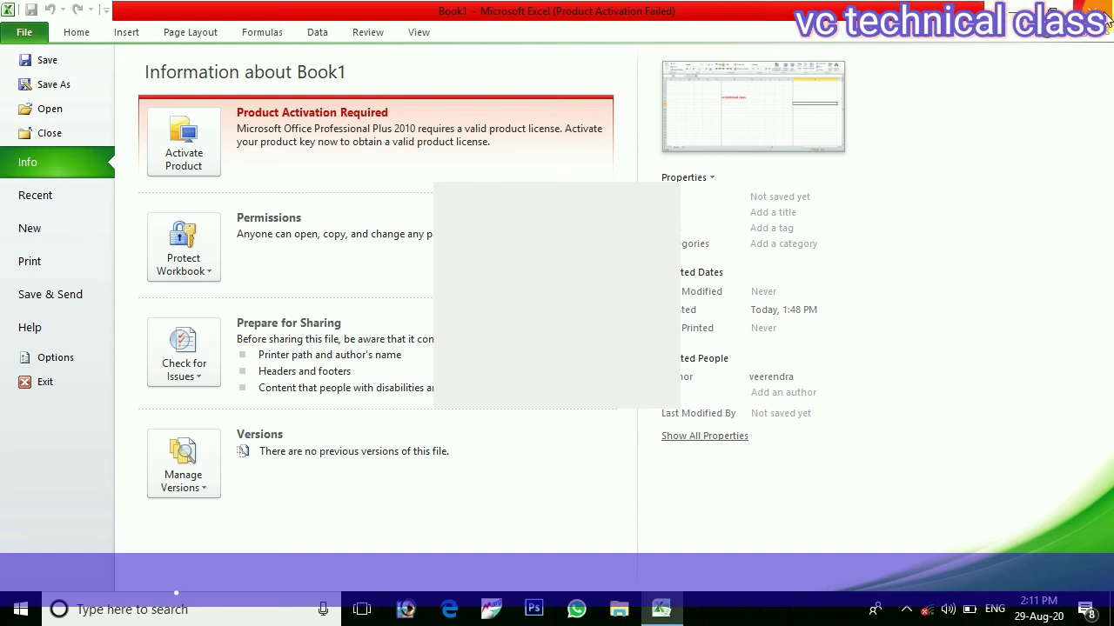
pyautogui.click(1103, 12)
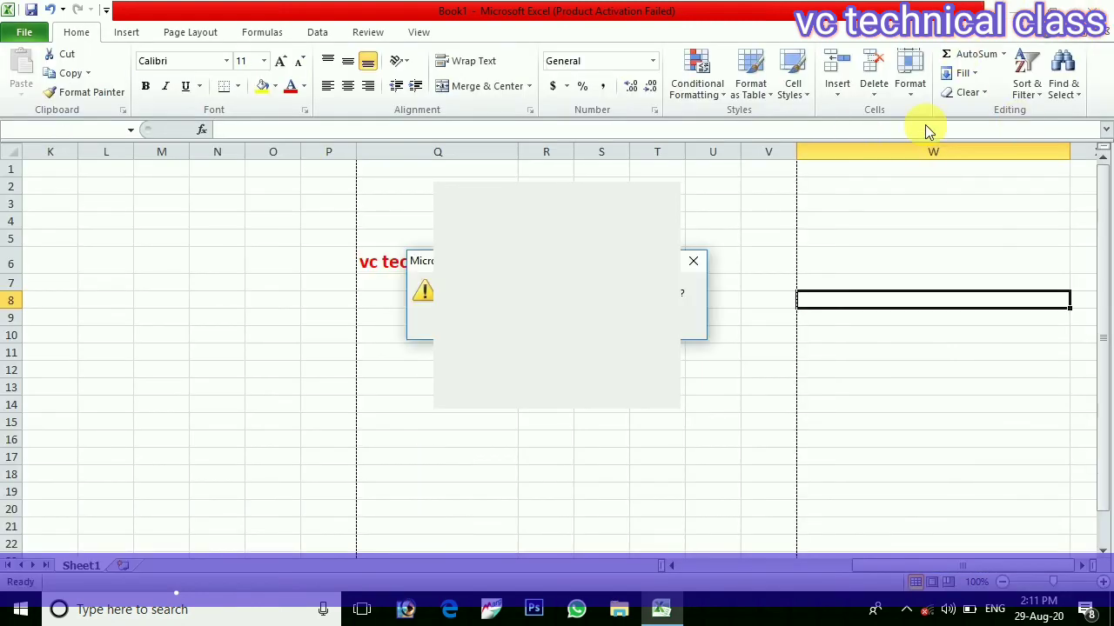